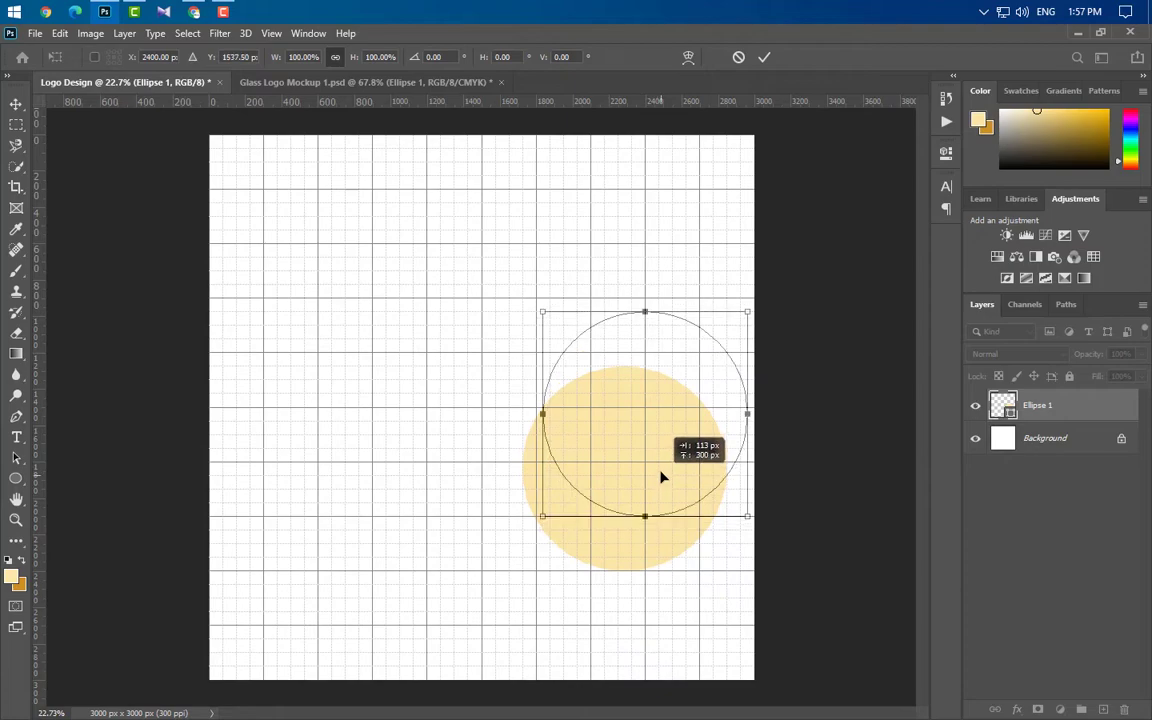
Scale the circle proportionally to 73.33% with its lower edge kept in place, and apply the transform
{"action": "scroll", "coordinate": [777, 465], "scroll_direction": "up", "scroll_amount": 1}
{"action": "scroll", "coordinate": [761, 458], "scroll_direction": "up", "scroll_amount": 1}
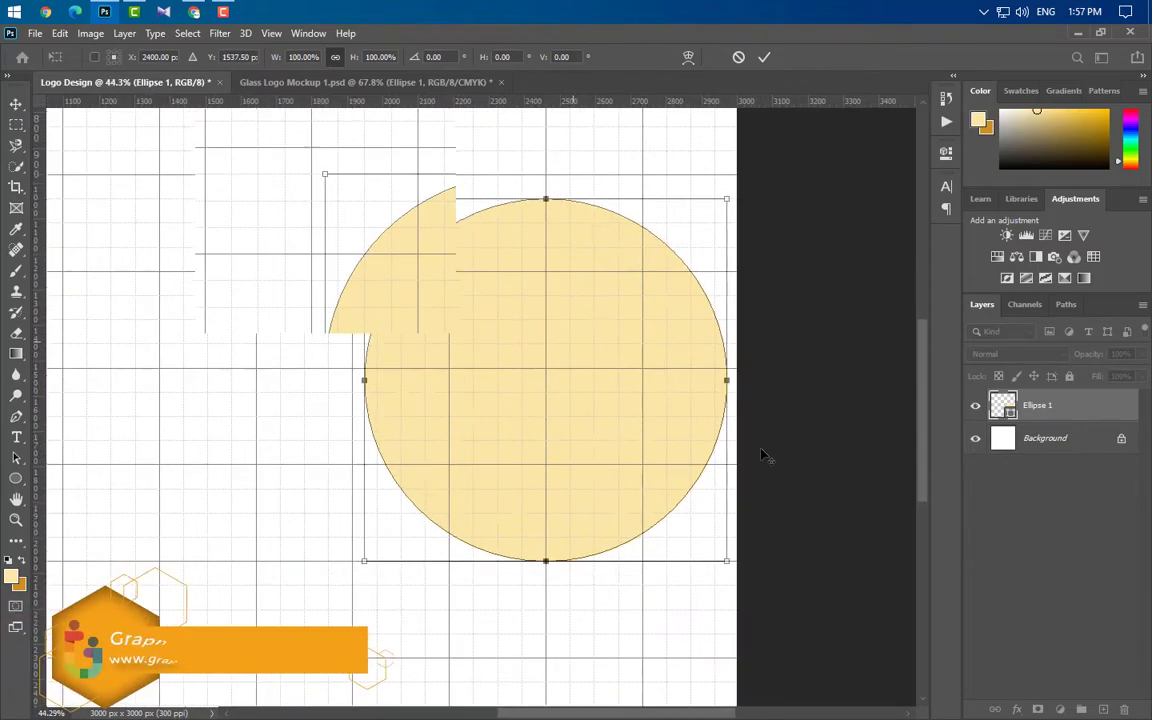
{"action": "left_click_drag", "start_coordinate": [513, 161], "coordinate": [513, 276]}
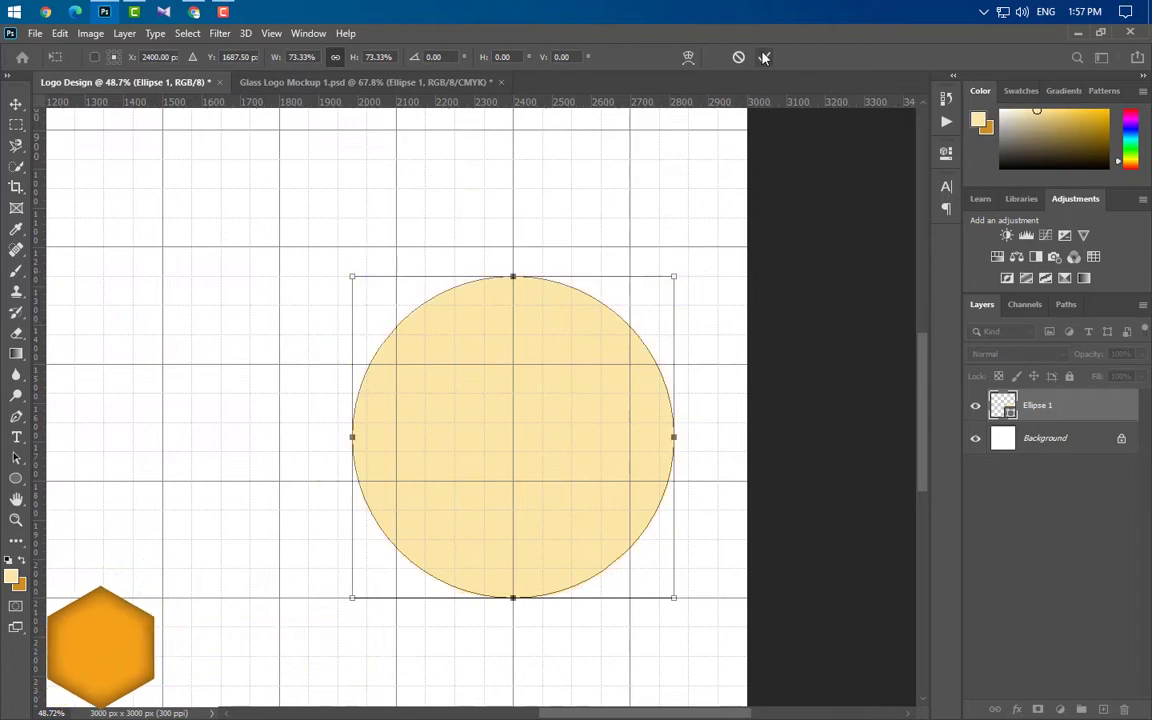
{"action": "key", "text": "Return"}
Duplicate the circle's layer and set the copy's fill color to #e6b10c
{"action": "left_click_drag", "start_coordinate": [1103, 418], "coordinate": [1103, 709]}
{"action": "scroll", "coordinate": [496, 524], "scroll_direction": "up", "scroll_amount": 3}
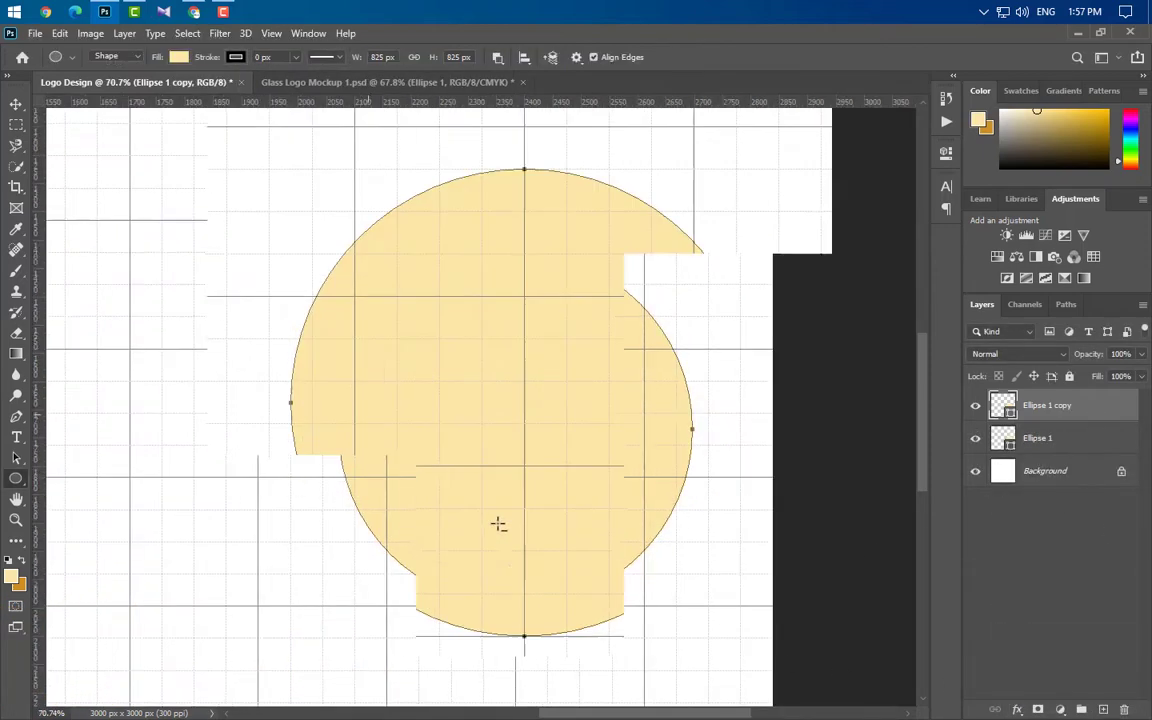
{"action": "double_click", "coordinate": [1012, 413]}
{"action": "key", "text": "ctrl+v"}
{"action": "left_click", "coordinate": [1091, 338]}
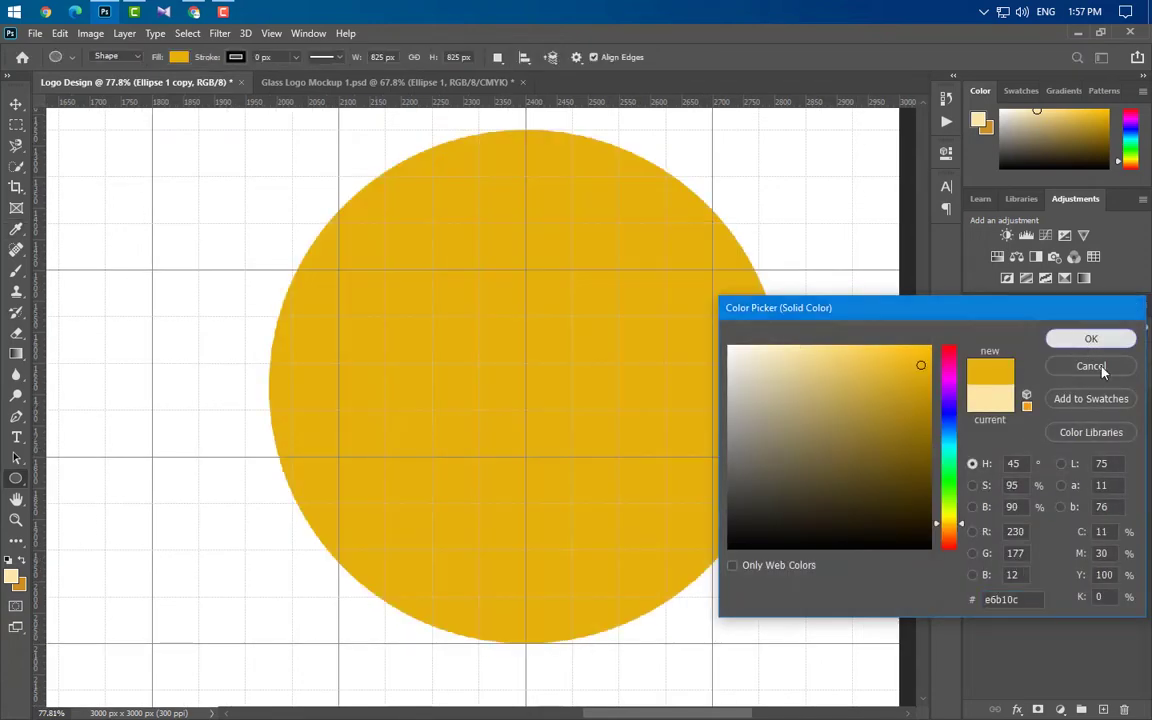
Scale the darker yellow circle copy proportionally to 97.85%, shrinking it from its lower edge so both circles stay joined at the top
{"action": "key", "text": "ctrl+t"}
{"action": "scroll", "coordinate": [525, 630], "scroll_direction": "up", "scroll_amount": 4}
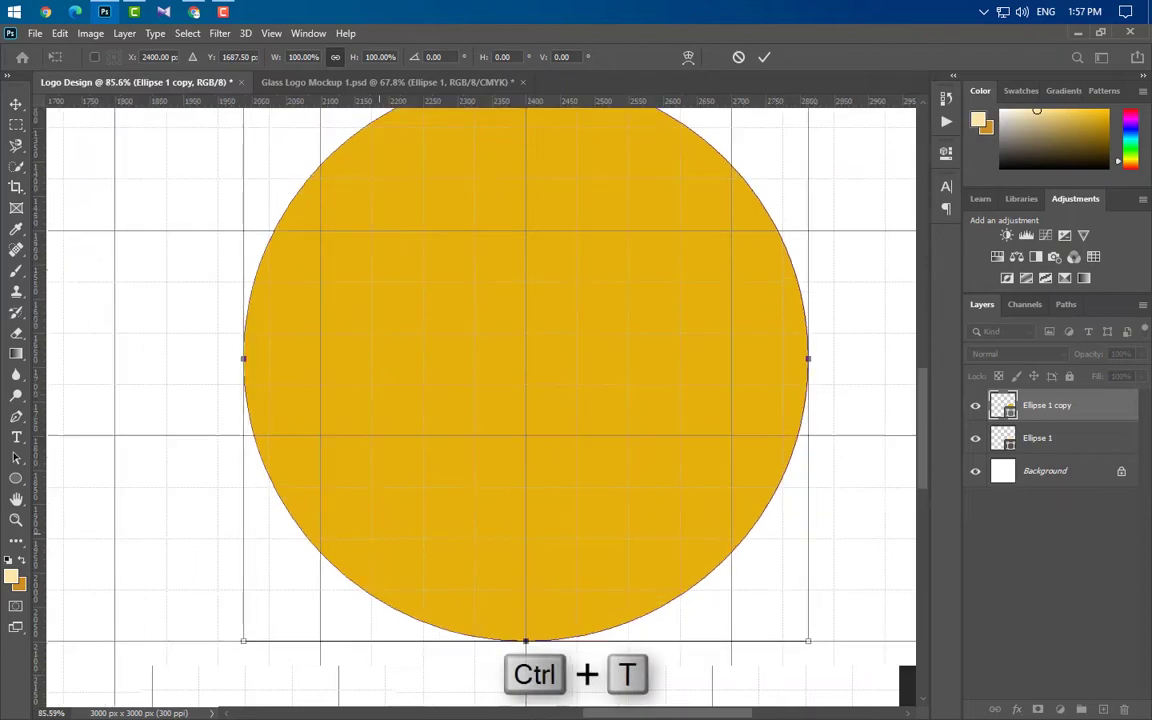
{"action": "left_click_drag", "start_coordinate": [524, 617], "coordinate": [523, 593]}
{"action": "scroll", "coordinate": [505, 665], "scroll_direction": "down", "scroll_amount": 7}
{"action": "scroll", "coordinate": [505, 300], "scroll_direction": "up", "scroll_amount": 4}
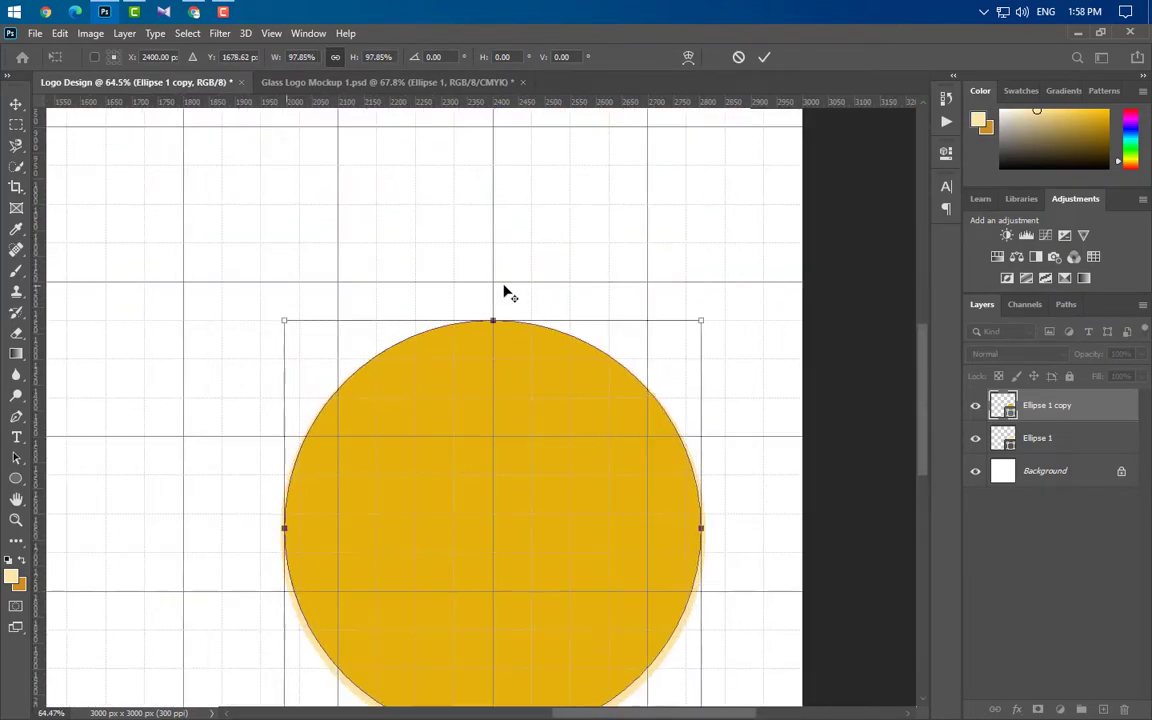
{"action": "scroll", "coordinate": [500, 305], "scroll_direction": "up", "scroll_amount": 6}
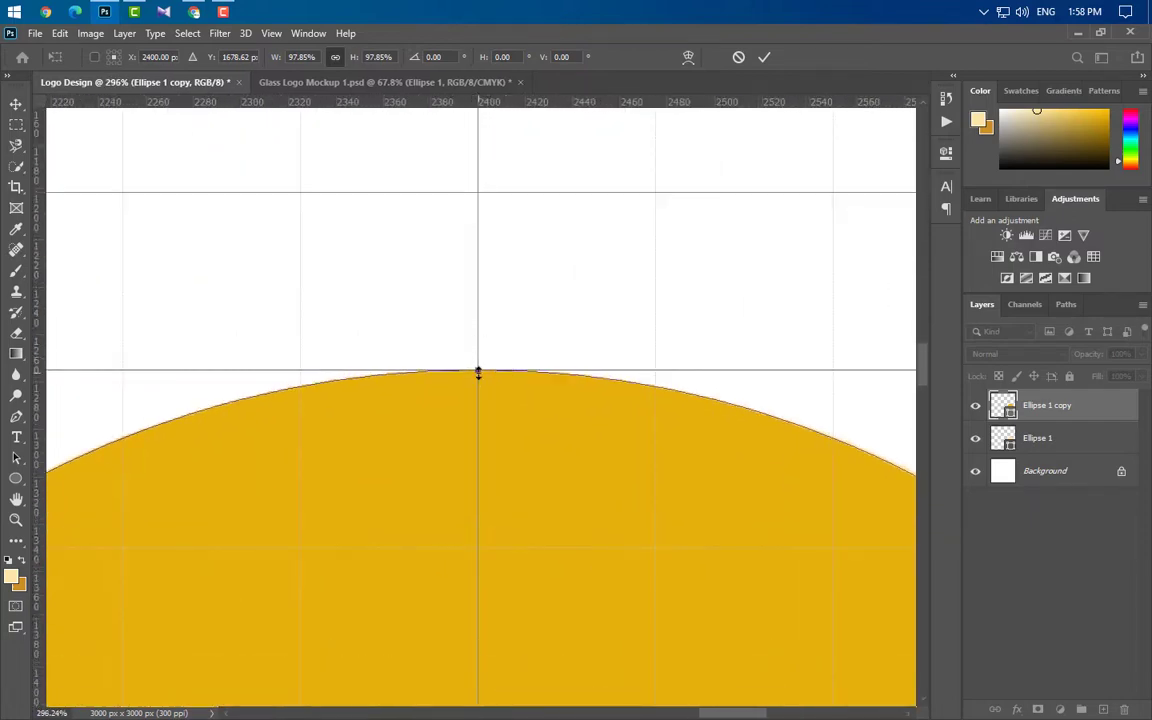
{"action": "left_click_drag", "start_coordinate": [478, 372], "coordinate": [478, 370]}
{"action": "left_click", "coordinate": [766, 58]}
Load the circle copy's outline as a selection and delete the copy's layer
{"action": "scroll", "coordinate": [491, 283], "scroll_direction": "down", "scroll_amount": 6}
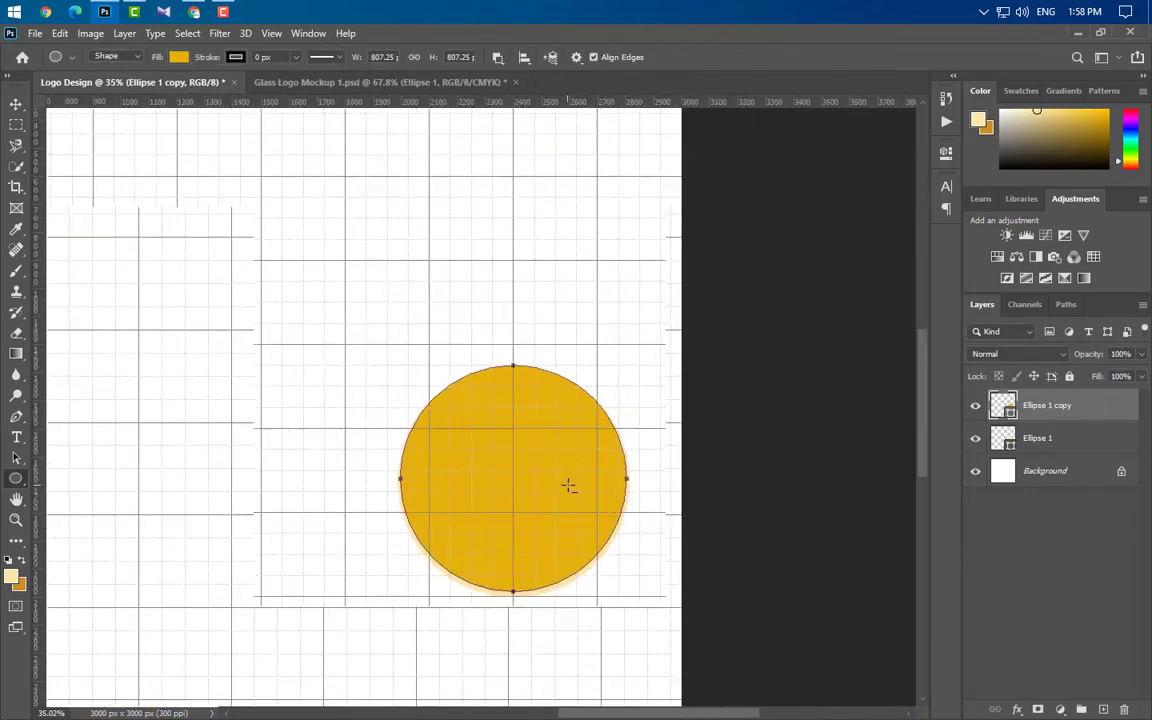
{"action": "scroll", "coordinate": [650, 495], "scroll_direction": "down", "scroll_amount": 2}
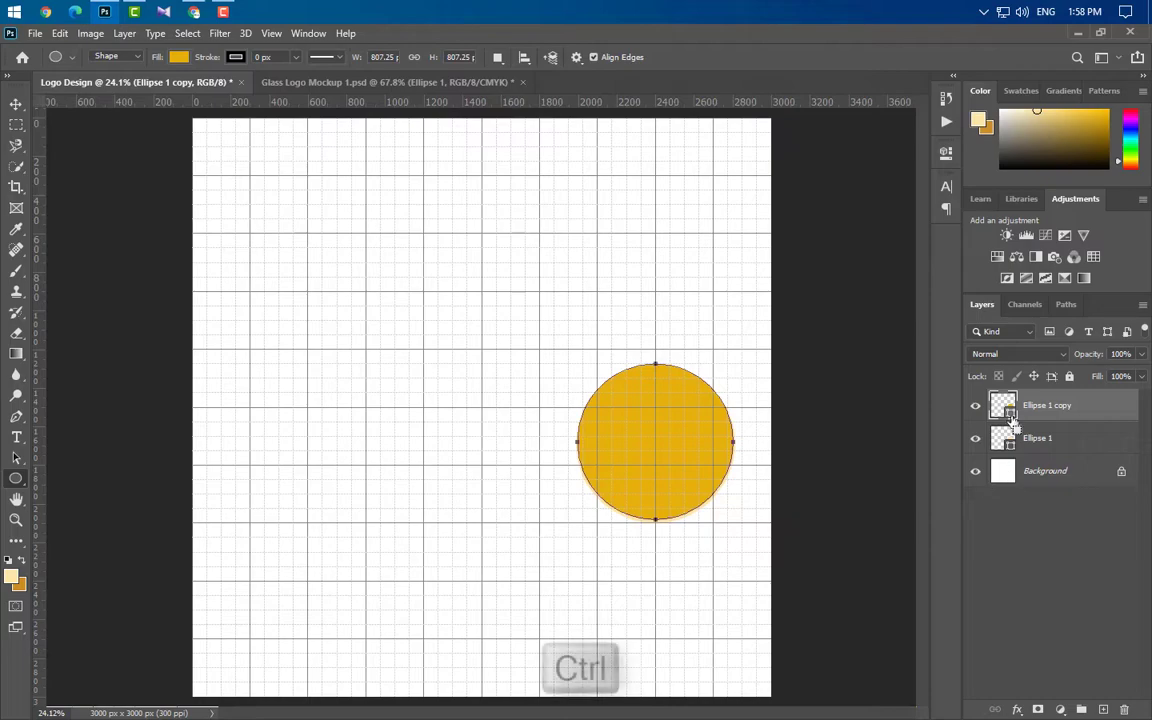
{"action": "left_click_drag", "start_coordinate": [1003, 405], "coordinate": [1124, 709]}
Rasterize the Ellipse 1 layer, delete the selected area to leave a tapered ring, and deselect
{"action": "right_click", "coordinate": [1094, 402]}
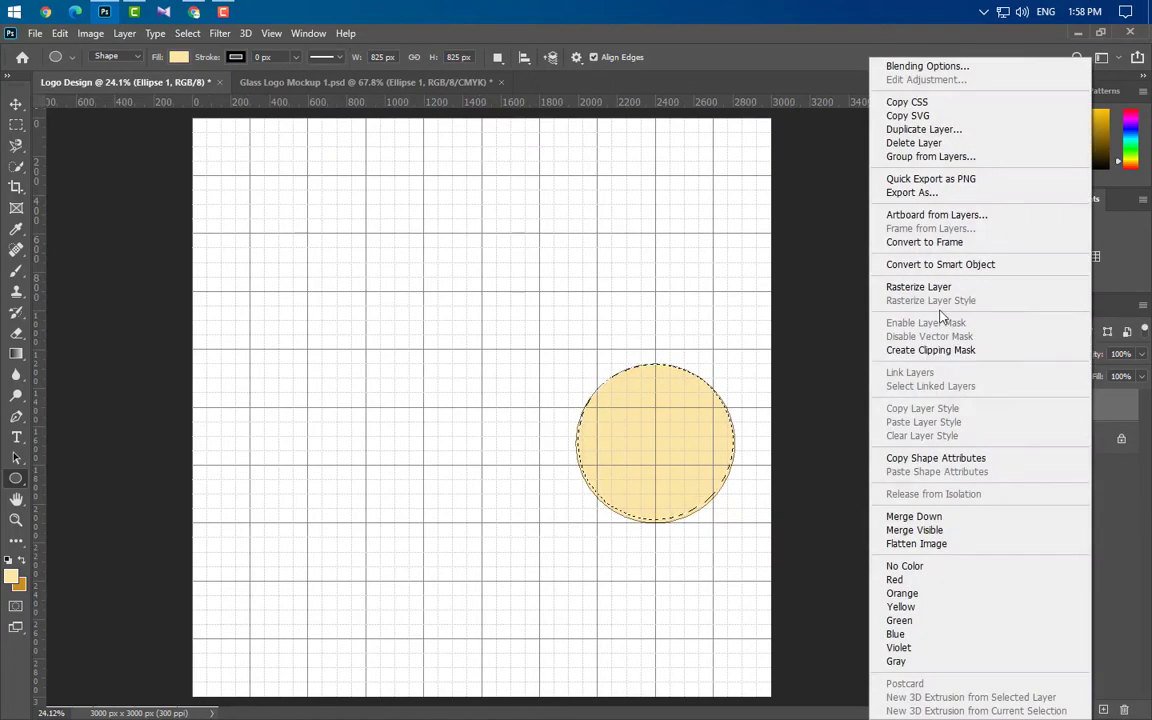
{"action": "left_click", "coordinate": [918, 286]}
{"action": "key", "text": "Delete"}
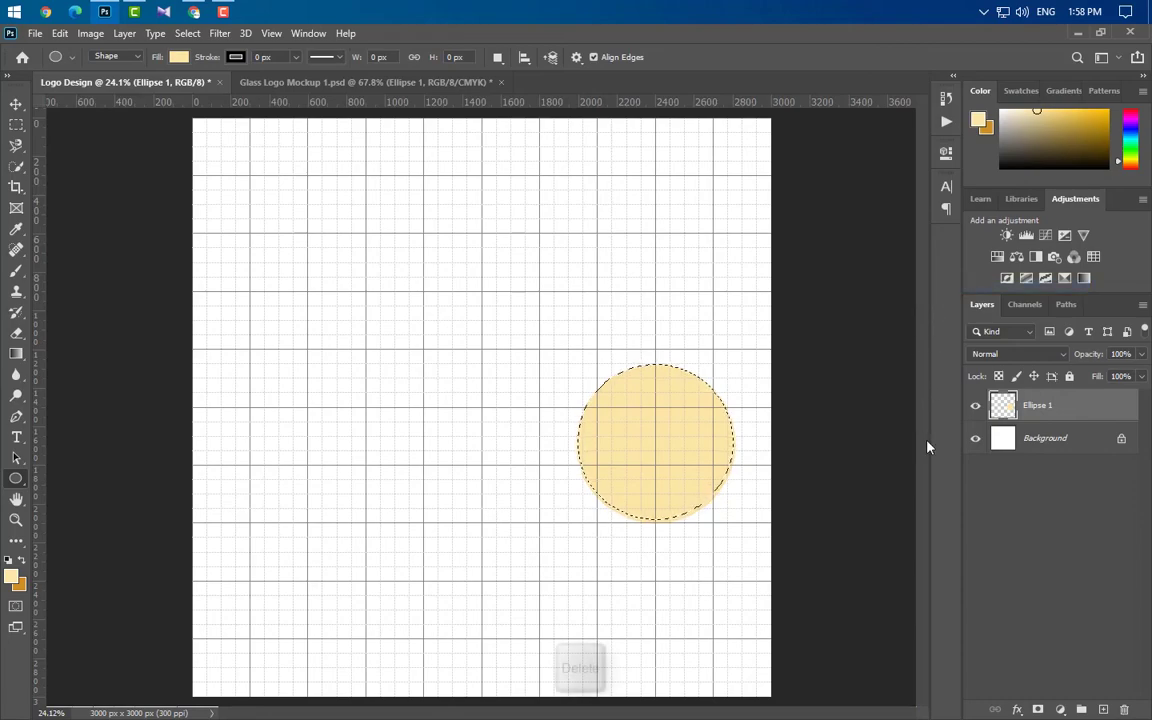
{"action": "scroll", "coordinate": [763, 457], "scroll_direction": "up", "scroll_amount": 5}
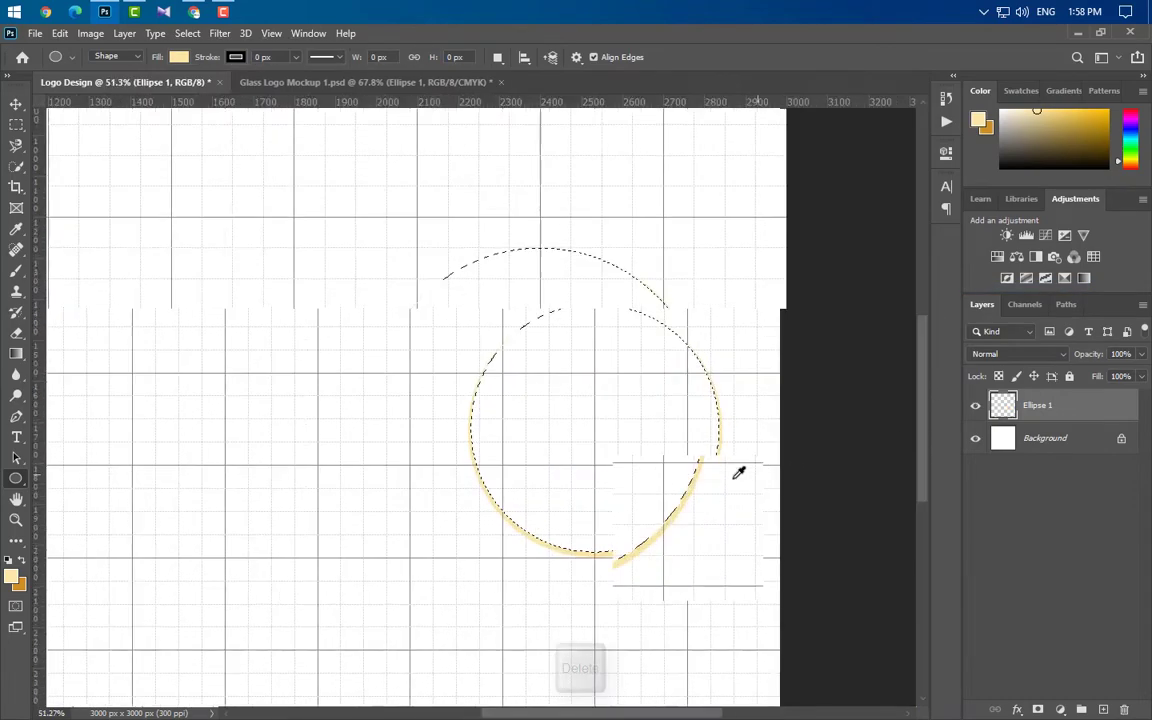
{"action": "key", "text": "ctrl+d"}
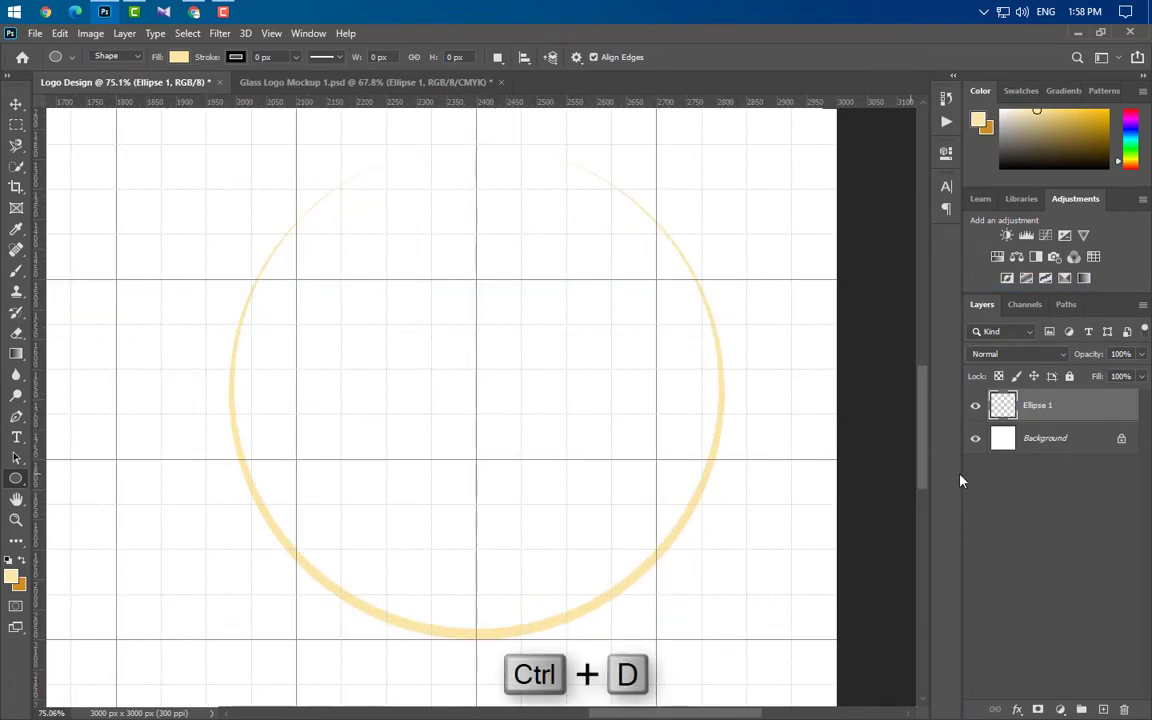
Apply a black Color Overlay at 100% opacity to the ring's layer
{"action": "double_click", "coordinate": [1120, 412]}
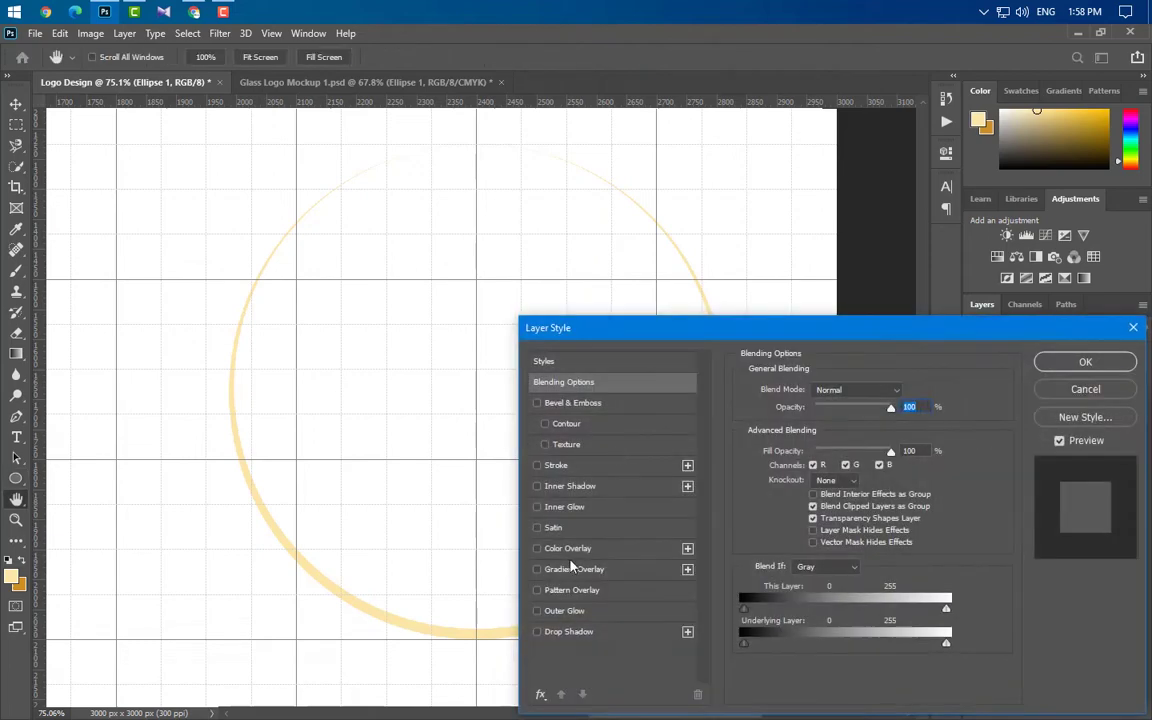
{"action": "left_click", "coordinate": [607, 549]}
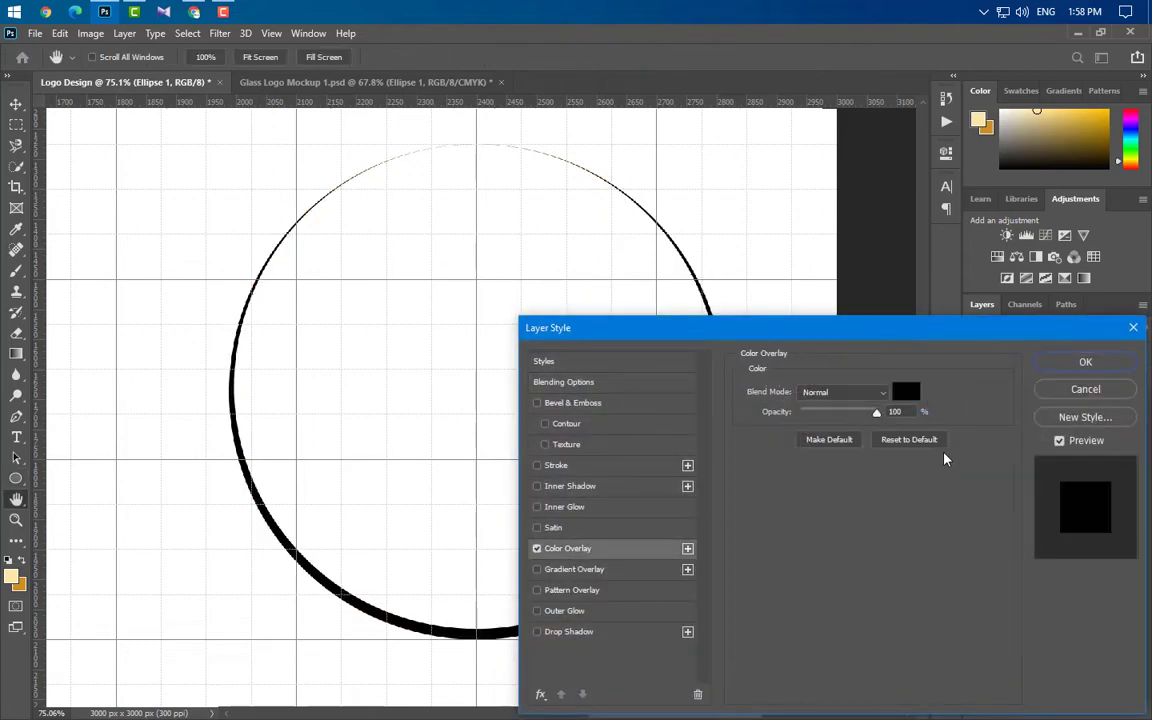
{"action": "left_click", "coordinate": [1080, 364]}
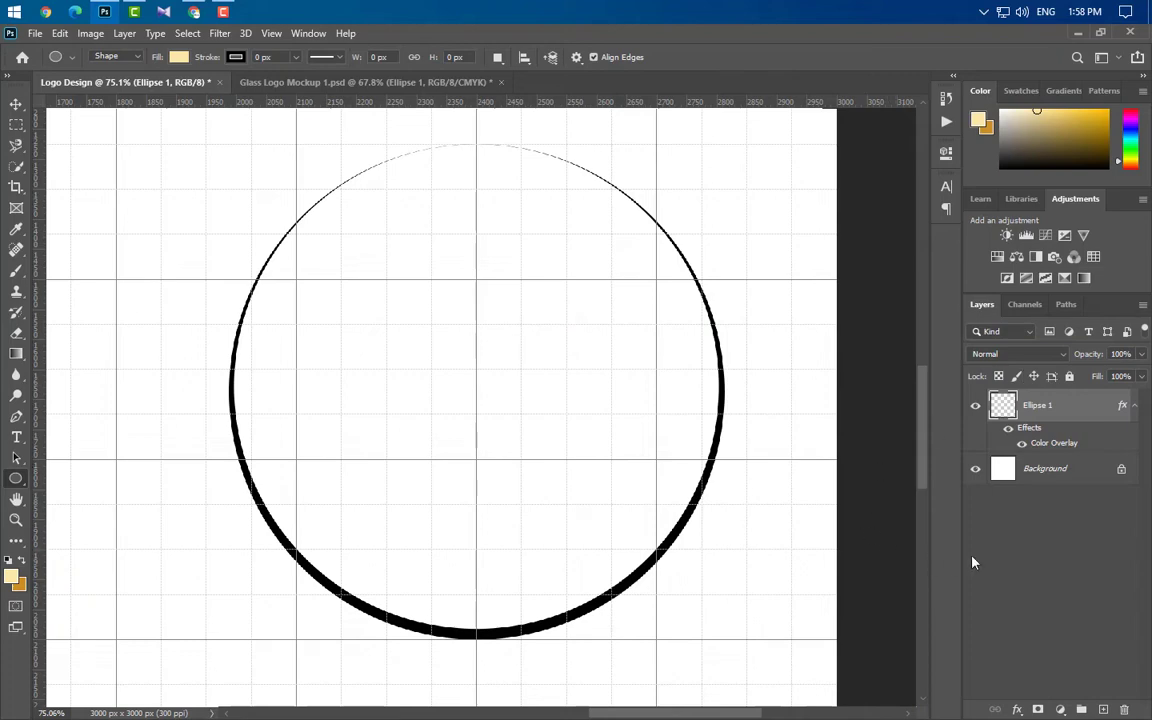
Duplicate the ring layer and enlarge the original Ellipse 1 ring proportionally into a larger ring around the copy
{"action": "left_click_drag", "start_coordinate": [1097, 419], "coordinate": [1103, 709]}
{"action": "left_click", "coordinate": [1068, 480]}
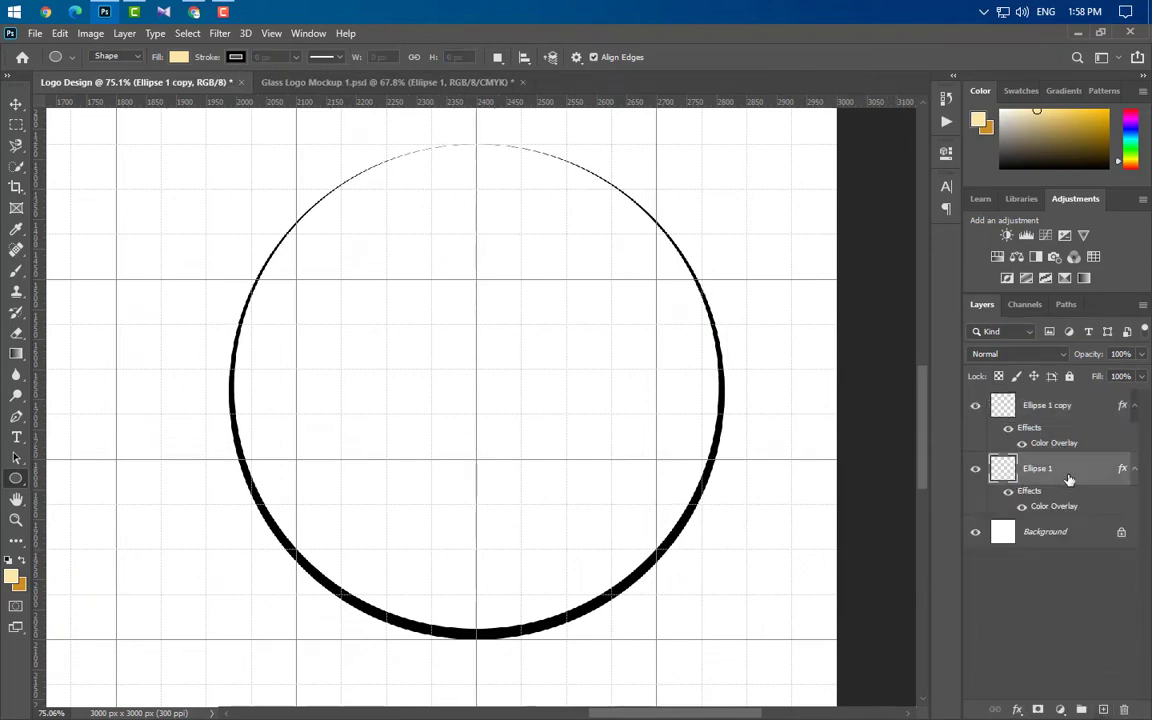
{"action": "key", "text": "ctrl+t"}
{"action": "scroll", "coordinate": [616, 518], "scroll_direction": "down", "scroll_amount": 2}
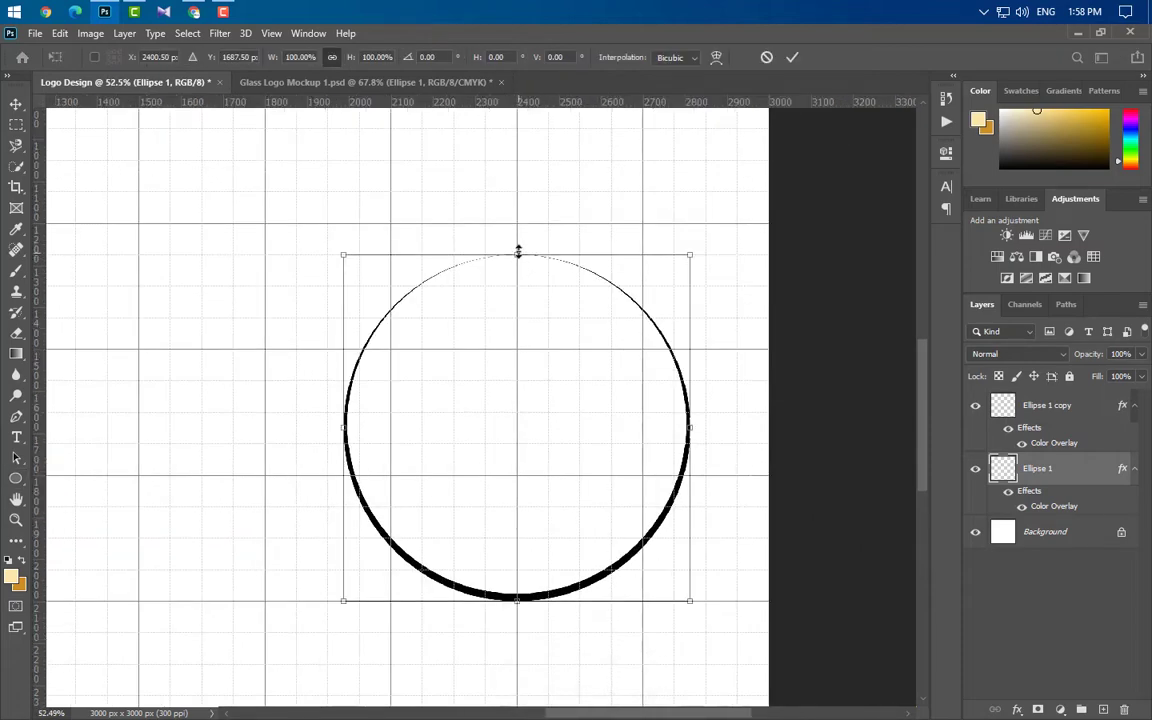
{"action": "left_click_drag", "start_coordinate": [518, 252], "coordinate": [517, 235]}
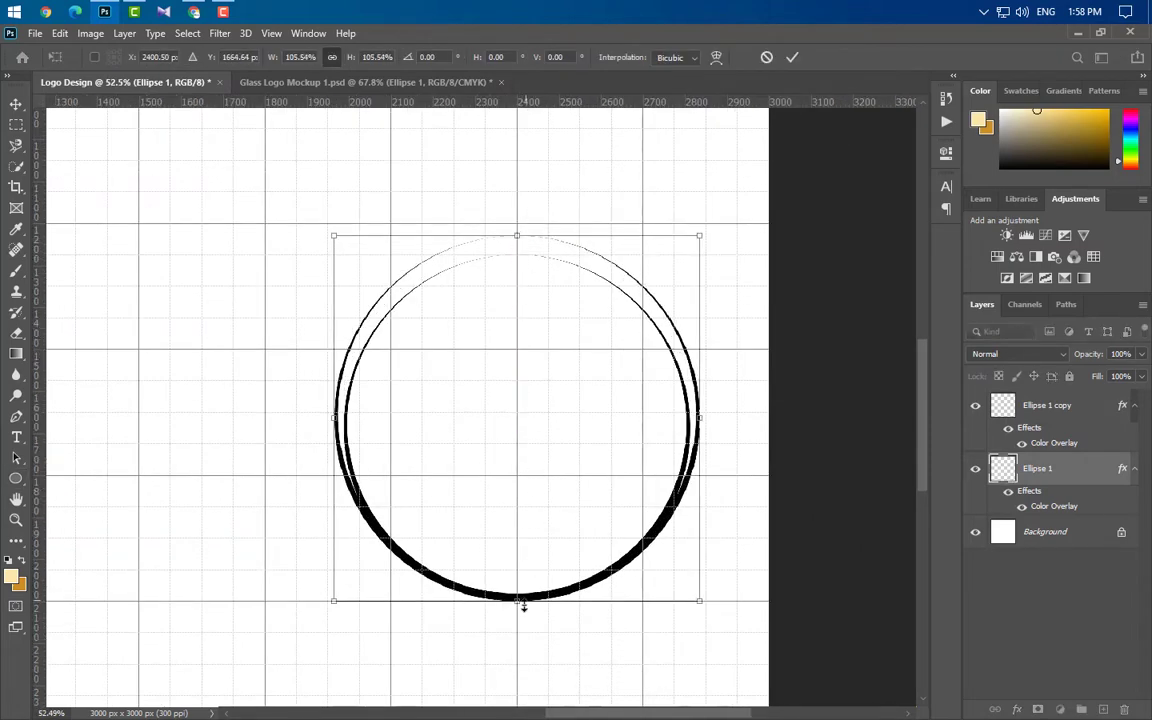
{"action": "left_click_drag", "start_coordinate": [520, 608], "coordinate": [518, 625]}
{"action": "left_click", "coordinate": [792, 57]}
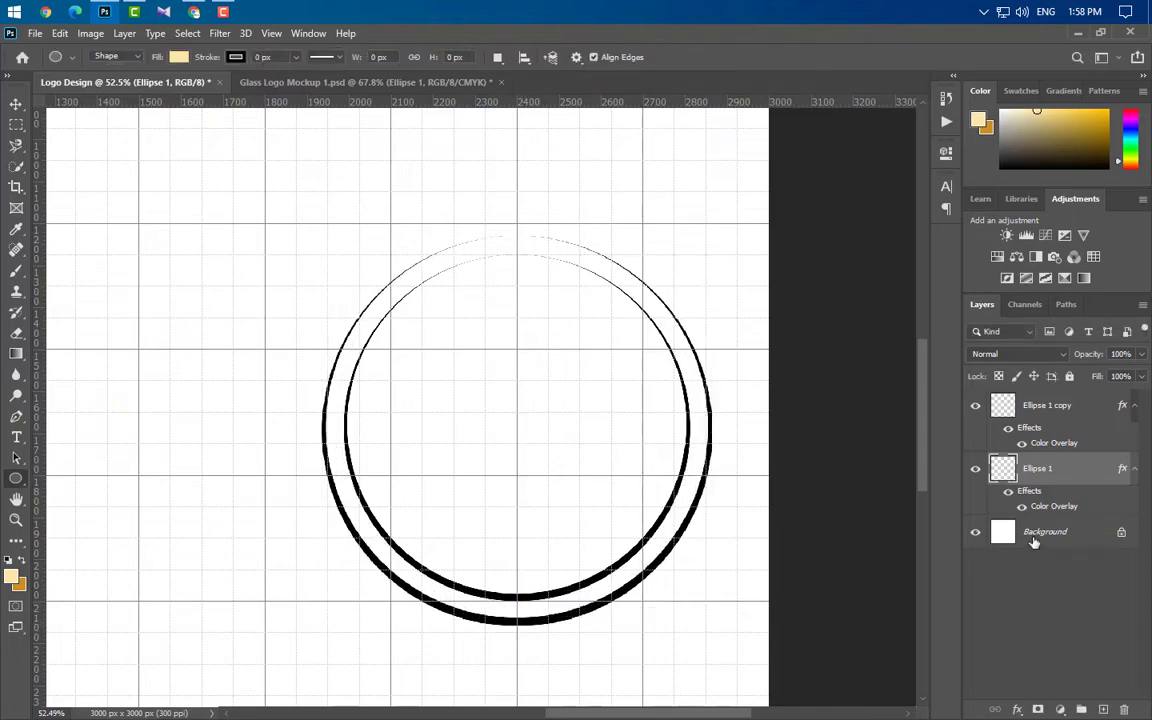
Align the larger ring vertically to a selection of the smaller ring, and group the two ring layers
{"action": "left_click", "coordinate": [1005, 470], "text": "ctrl"}
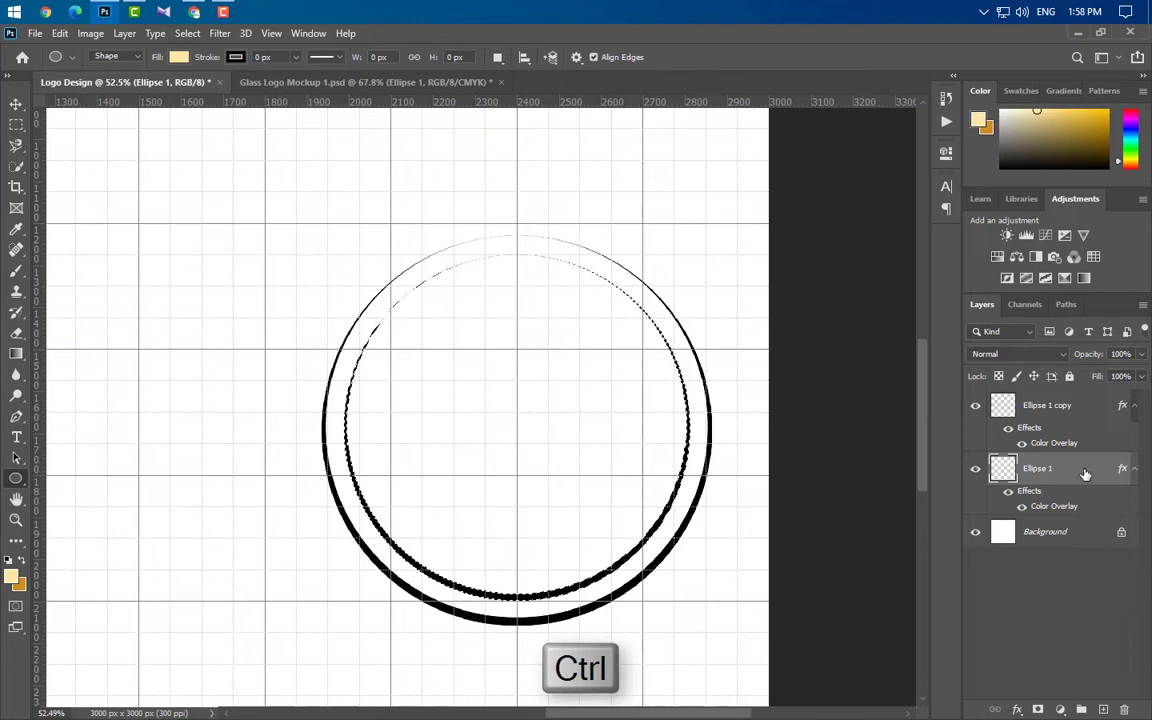
{"action": "key", "text": "v"}
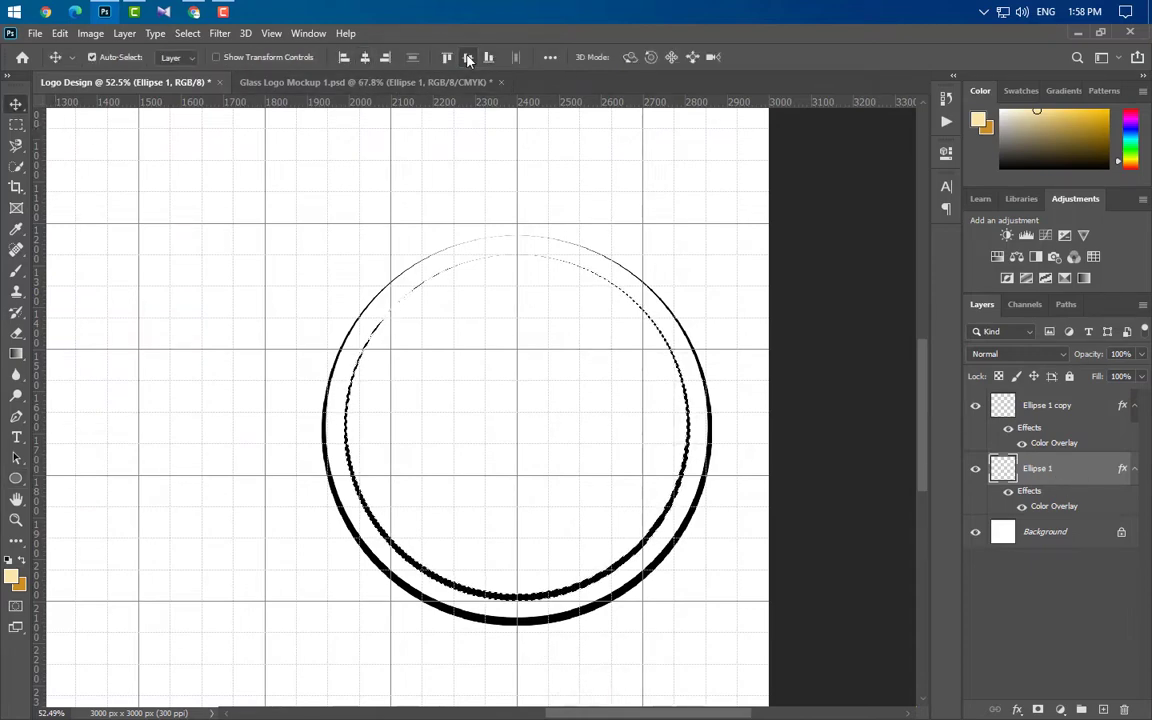
{"action": "key", "text": "ctrl+d"}
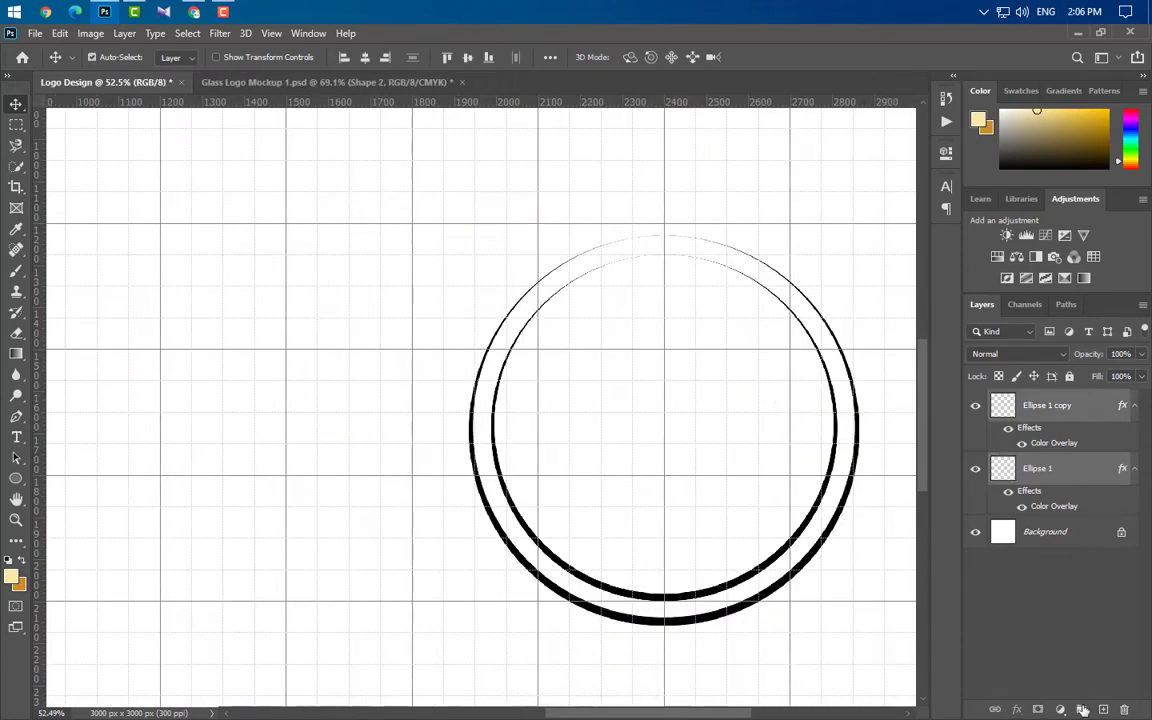
{"action": "left_click", "coordinate": [1082, 710]}
Draw a closed crescent shape about 525 px wide and 140 px high below the rings with the Pen tool
{"action": "scroll", "coordinate": [650, 406], "scroll_direction": "down", "scroll_amount": 5}
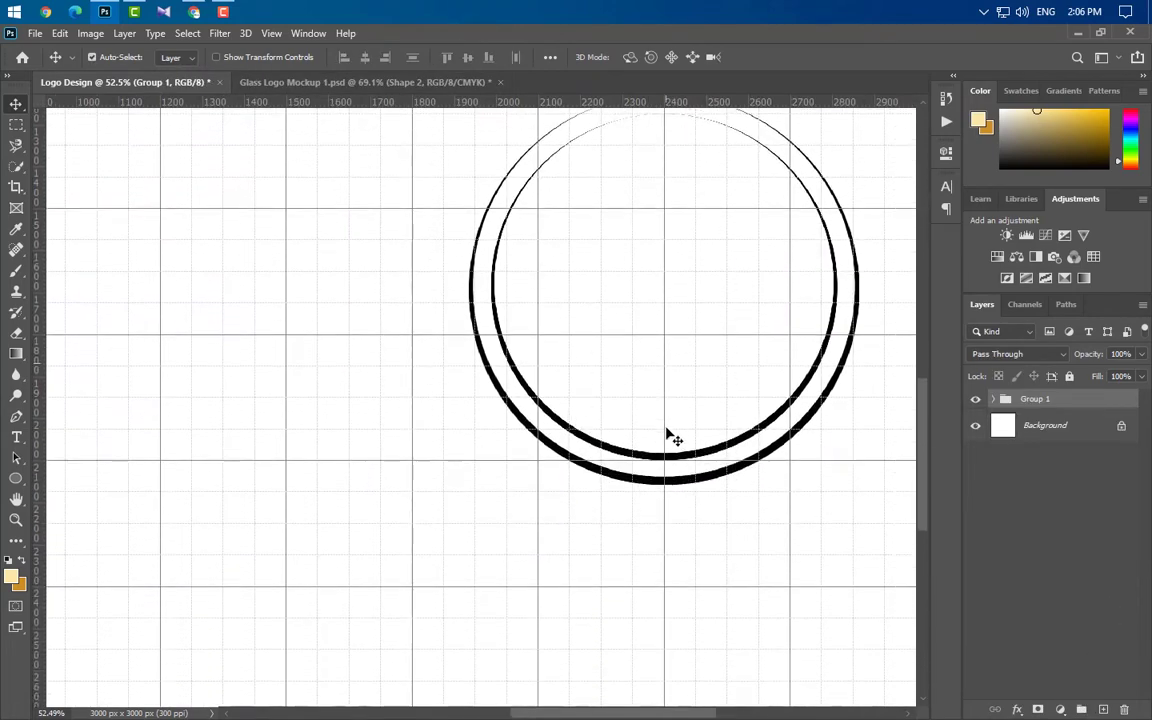
{"action": "scroll", "coordinate": [673, 432], "scroll_direction": "down", "scroll_amount": 3}
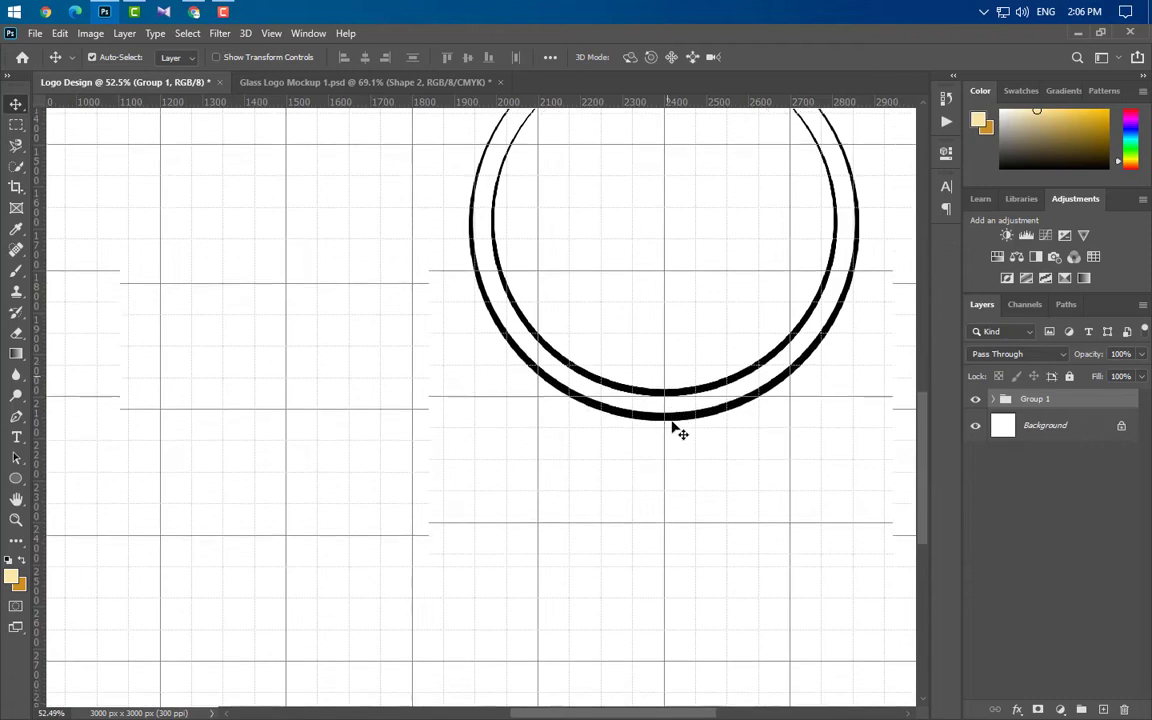
{"action": "left_click", "coordinate": [15, 417]}
{"action": "left_click", "coordinate": [664, 511]}
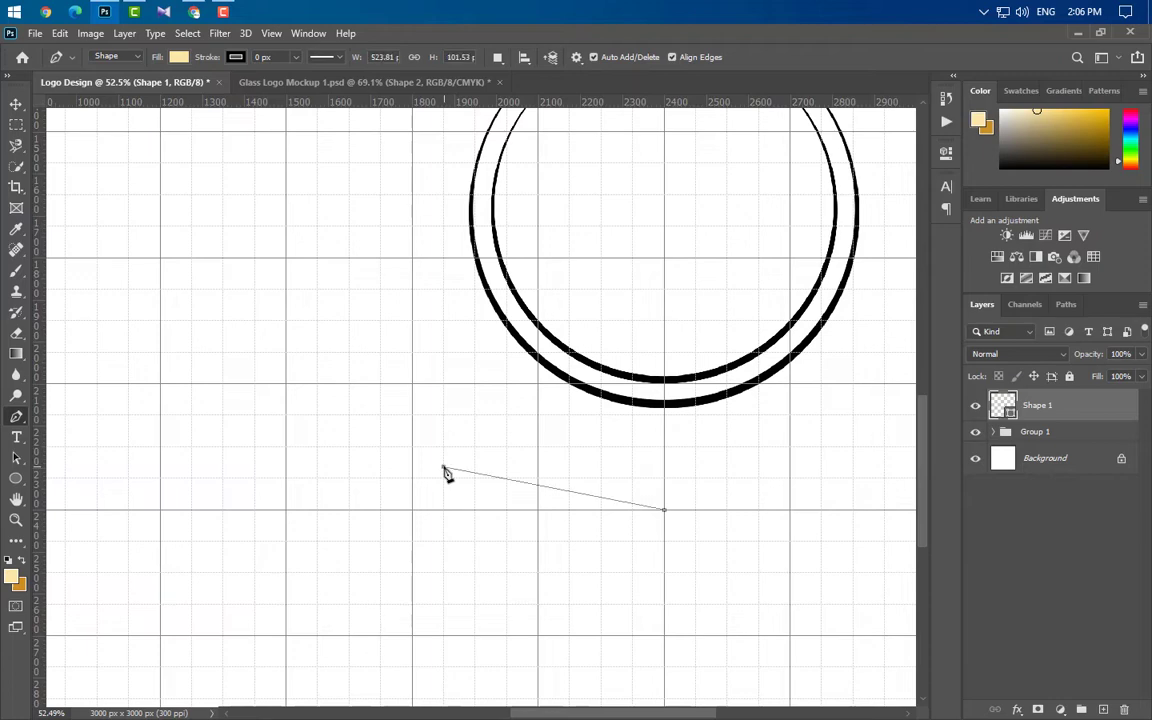
{"action": "left_click_drag", "start_coordinate": [443, 467], "coordinate": [333, 372]}
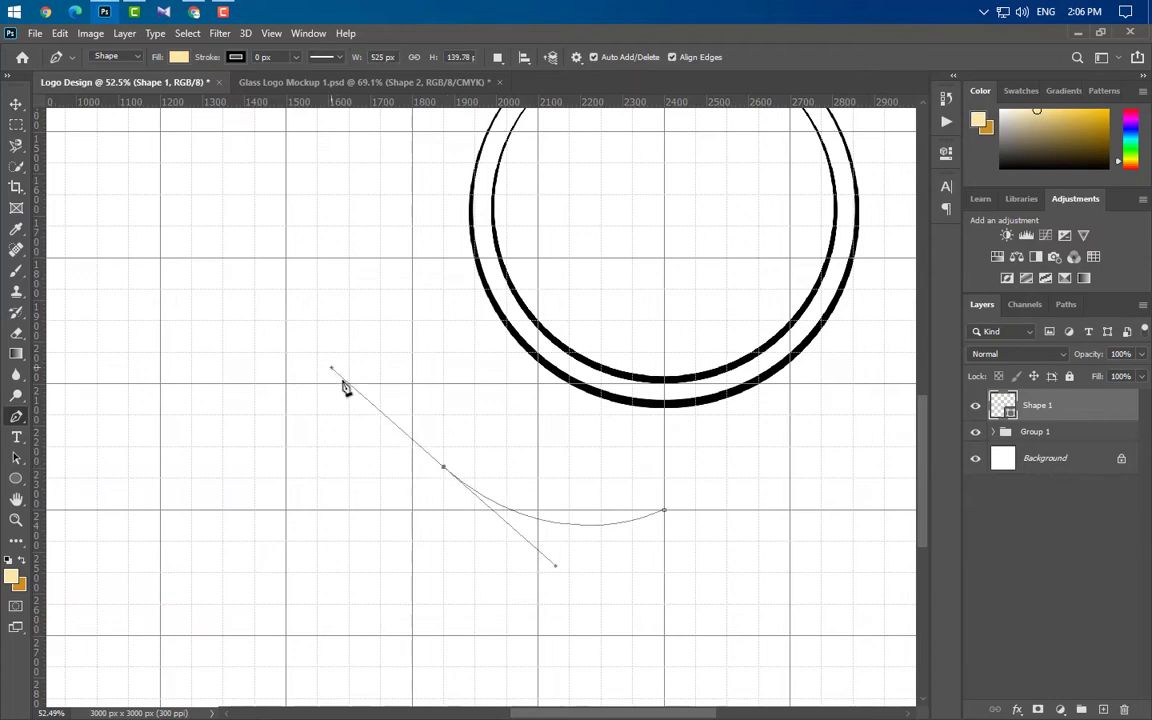
{"action": "key", "text": "alt"}
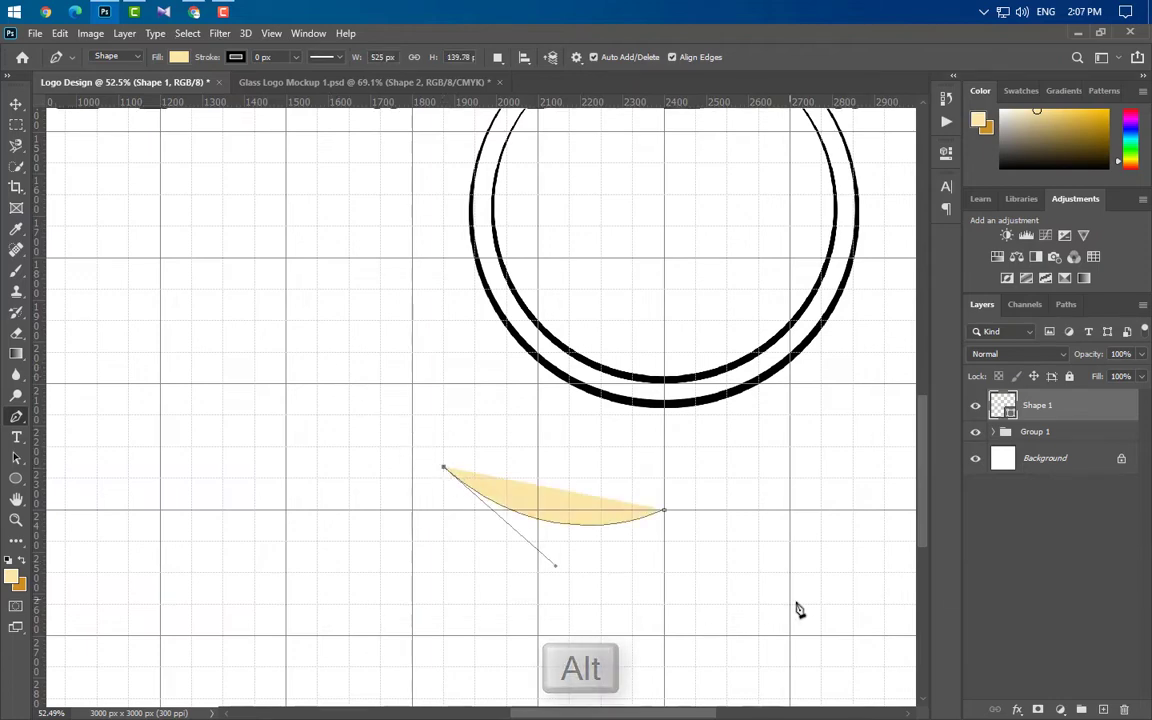
{"action": "scroll", "coordinate": [795, 609], "scroll_direction": "up", "scroll_amount": 2}
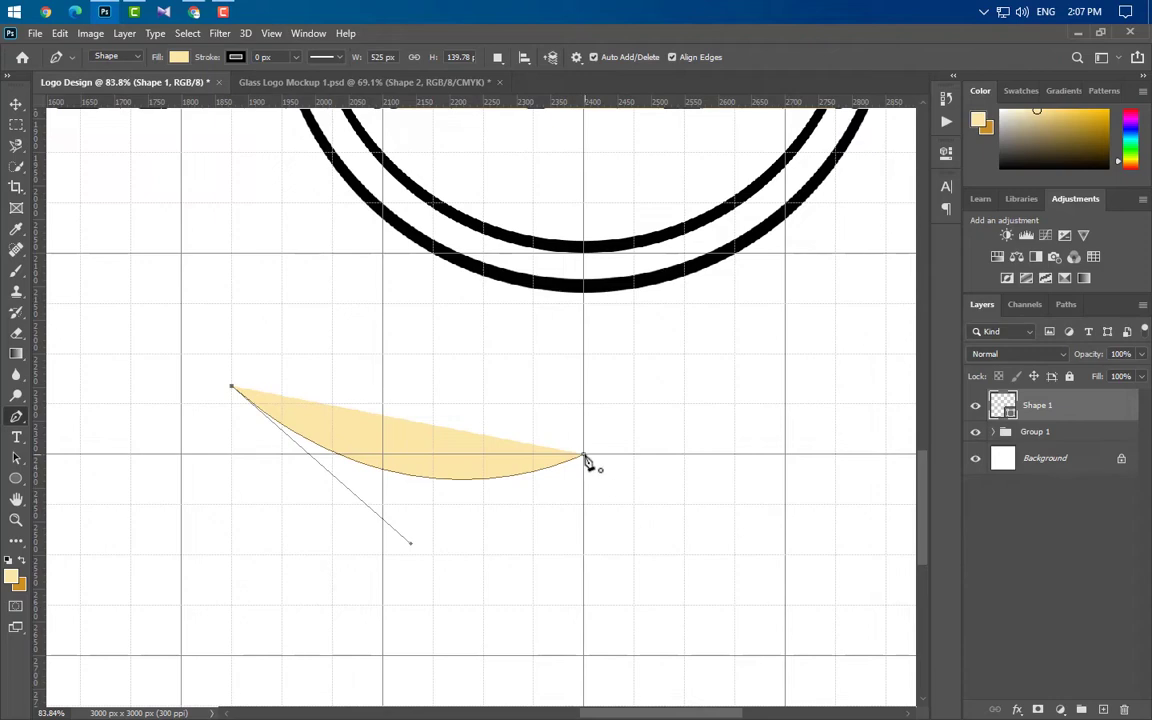
{"action": "left_click_drag", "start_coordinate": [584, 457], "coordinate": [690, 453]}
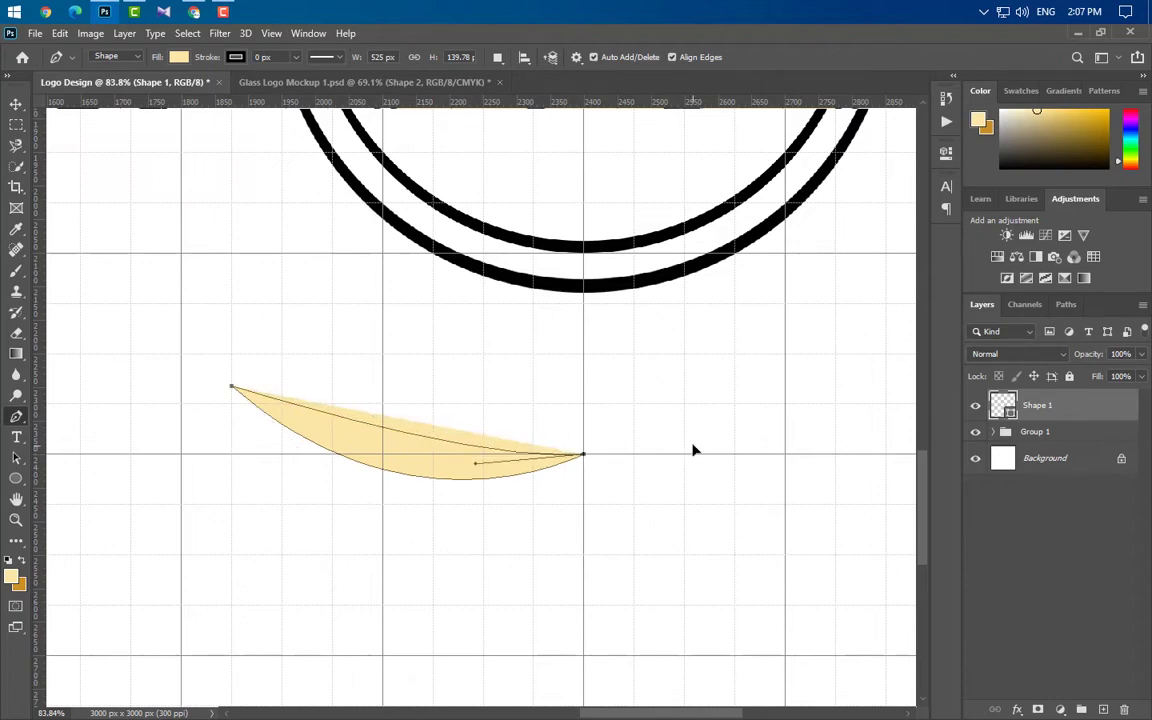
{"action": "key", "text": "Return"}
Draw a closed S-shaped swoosh about 845 px wide and 295 px high along the lower side of the crescent with the Pen tool
{"action": "scroll", "coordinate": [623, 508], "scroll_direction": "down", "scroll_amount": 2}
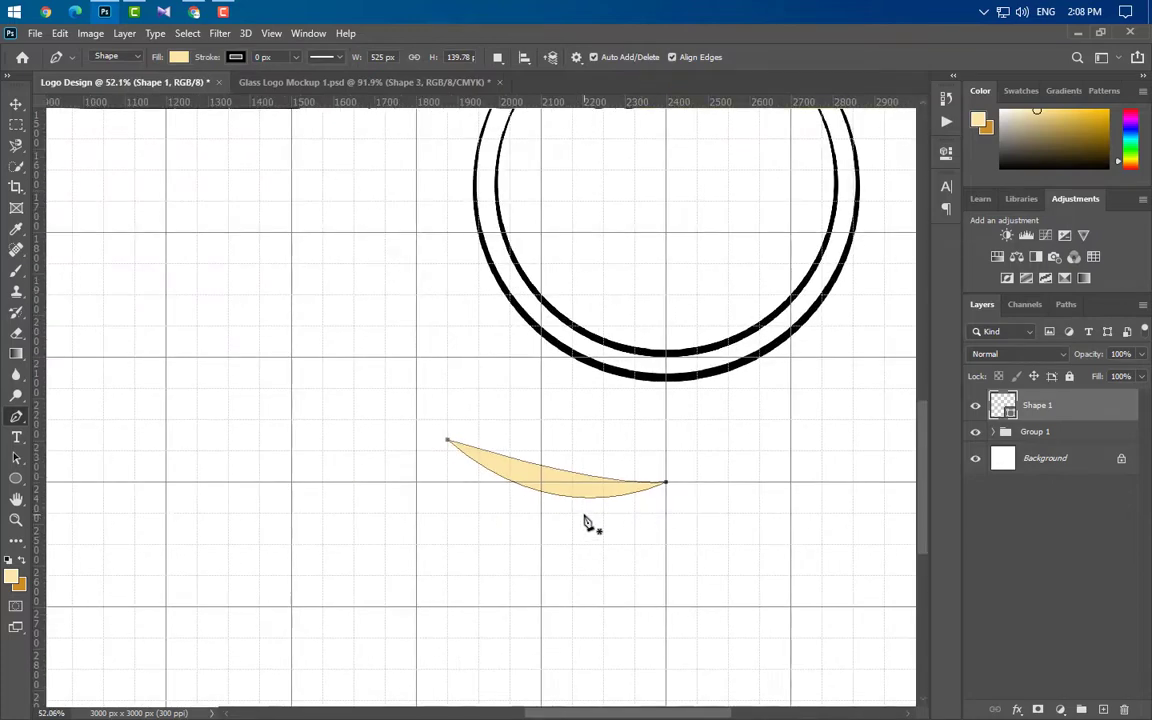
{"action": "left_click", "coordinate": [586, 515]}
{"action": "scroll", "coordinate": [604, 540], "scroll_direction": "up", "scroll_amount": 3}
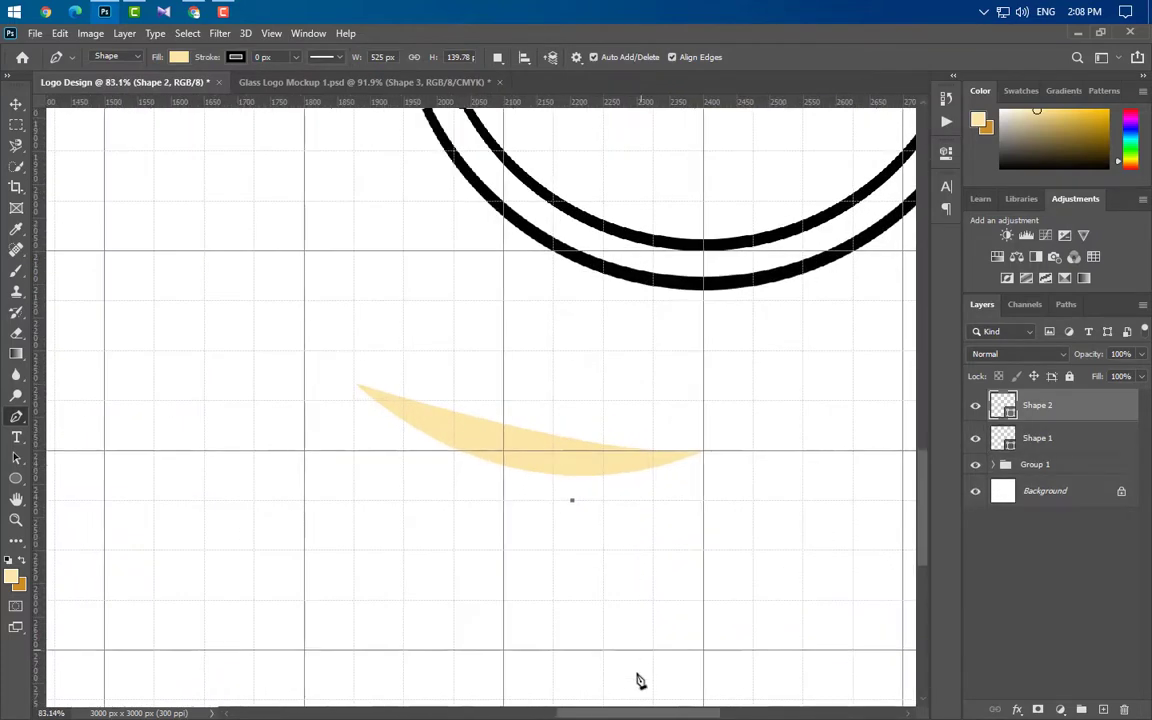
{"action": "left_click_drag", "start_coordinate": [635, 715], "coordinate": [605, 715]}
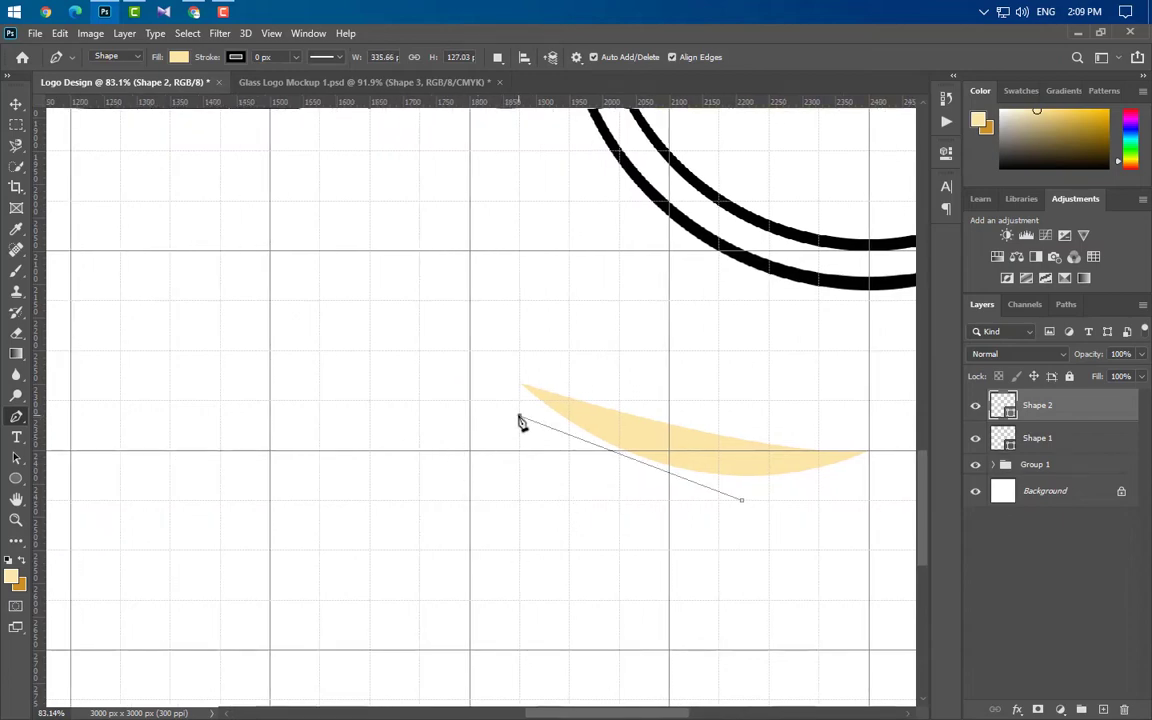
{"action": "left_click_drag", "start_coordinate": [460, 397], "coordinate": [401, 315]}
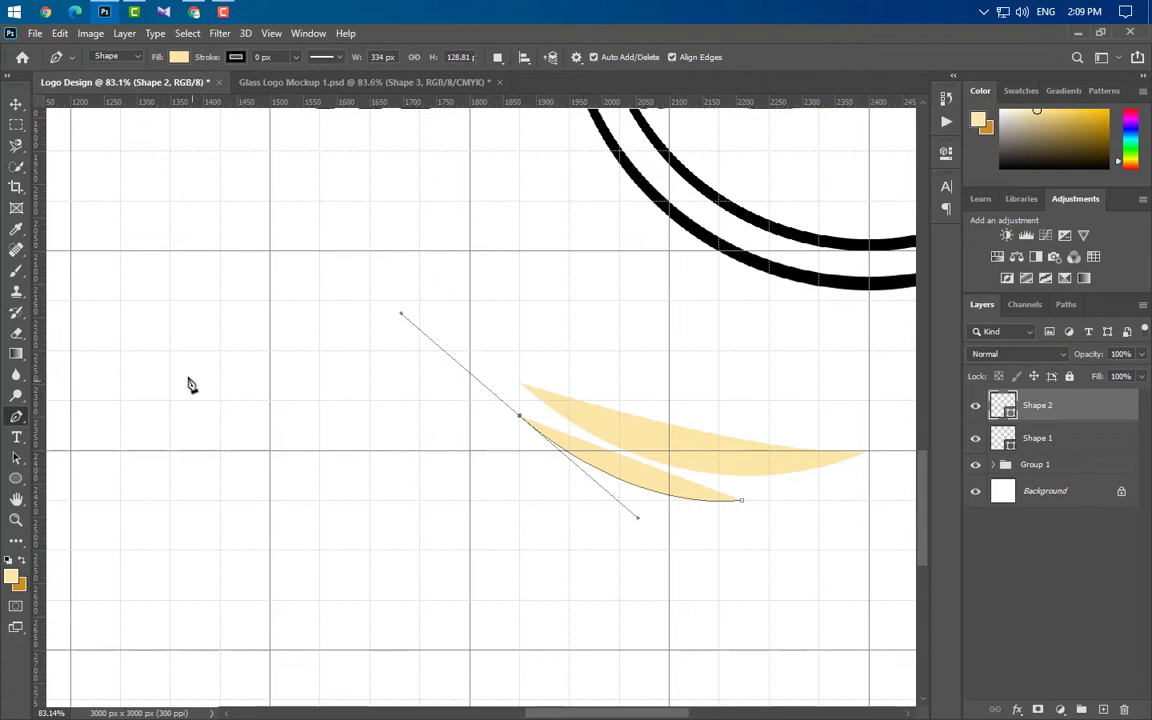
{"action": "left_click_drag", "start_coordinate": [179, 363], "coordinate": [75, 420]}
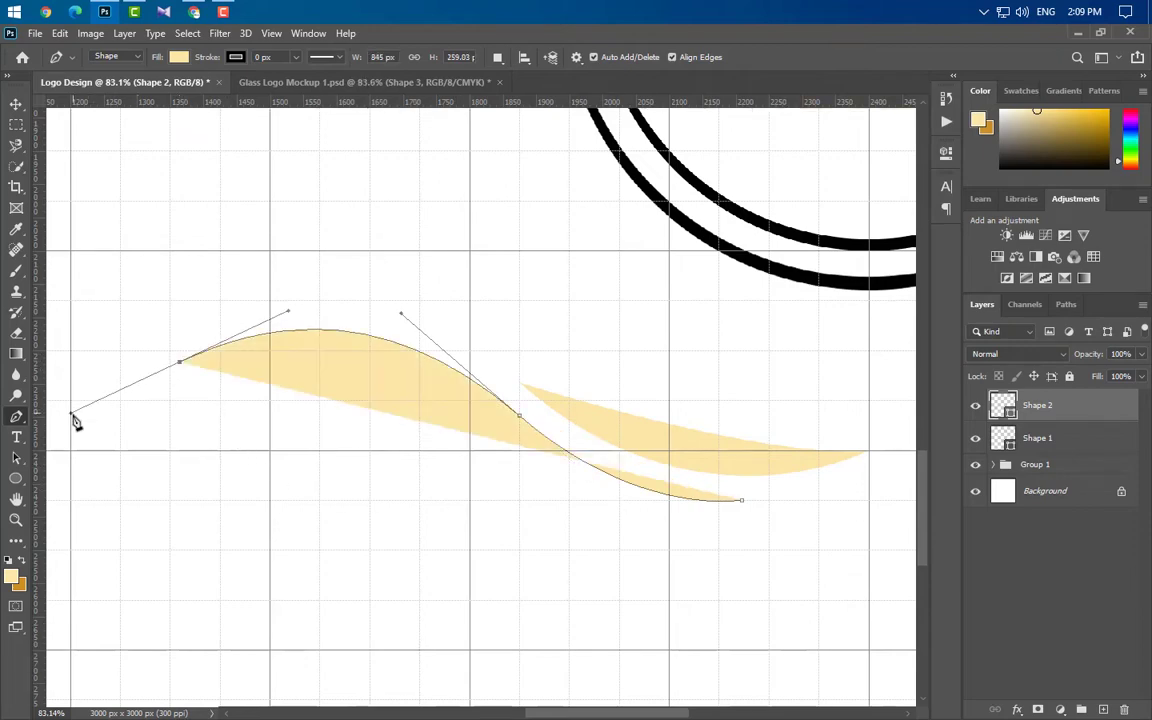
{"action": "left_click", "coordinate": [179, 363], "text": "alt"}
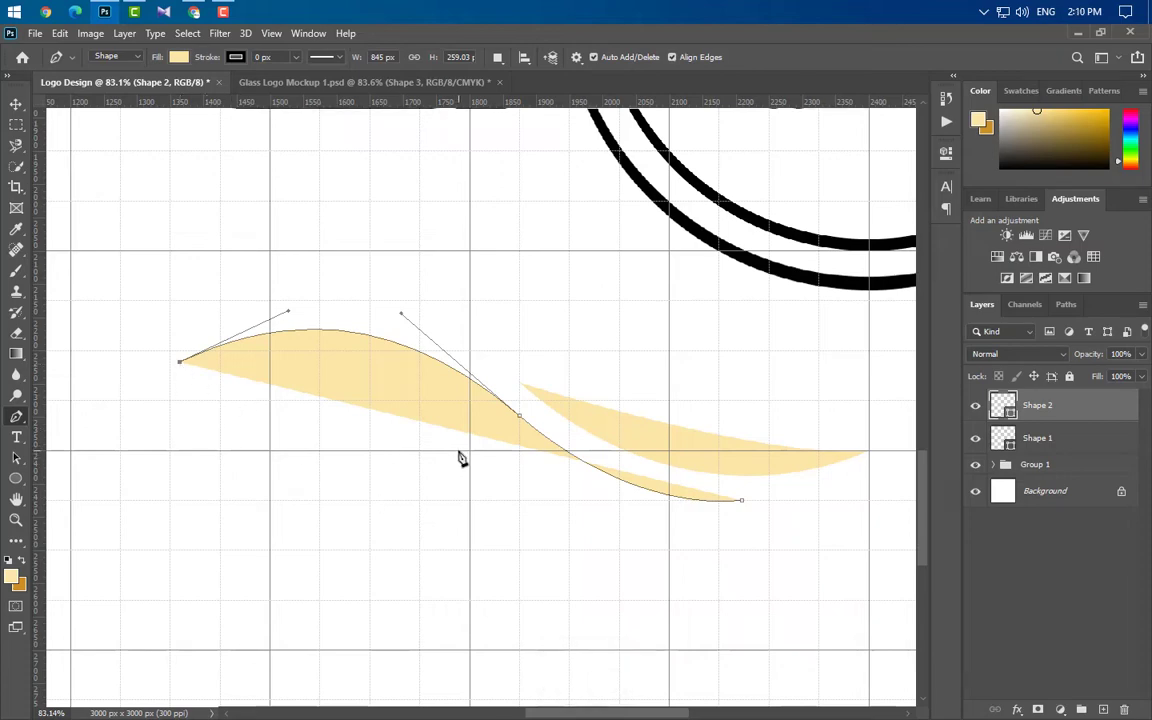
{"action": "left_click_drag", "start_coordinate": [457, 452], "coordinate": [573, 533]}
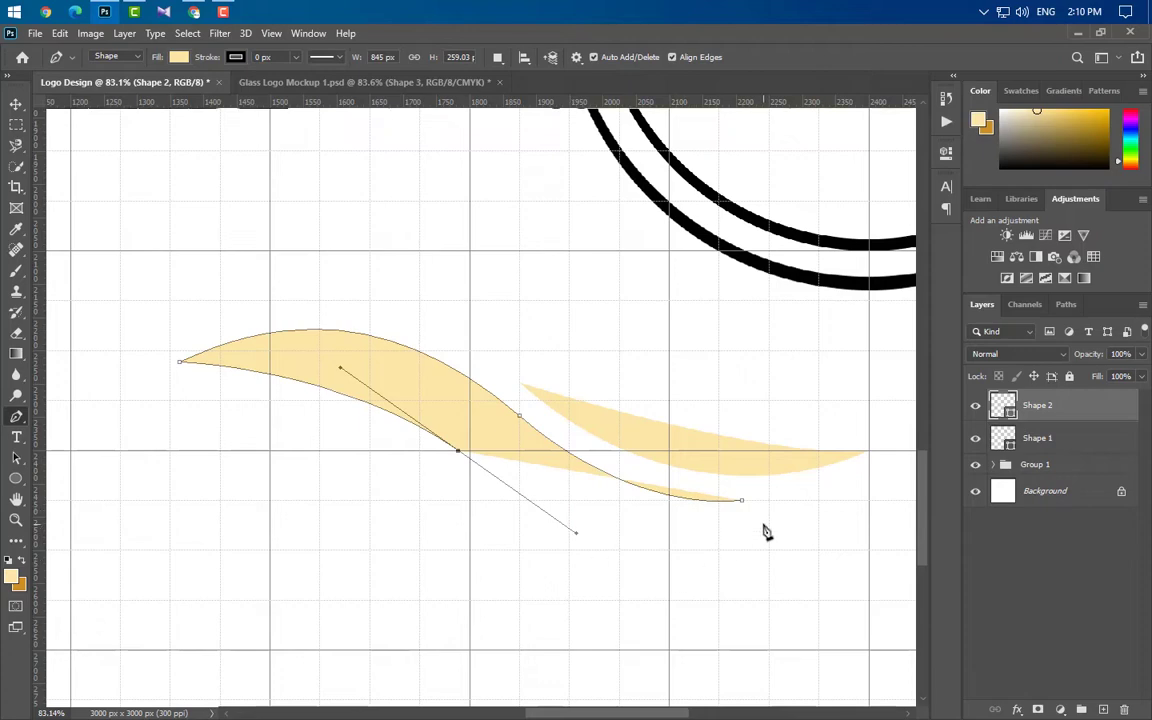
{"action": "left_click_drag", "start_coordinate": [741, 501], "coordinate": [814, 465]}
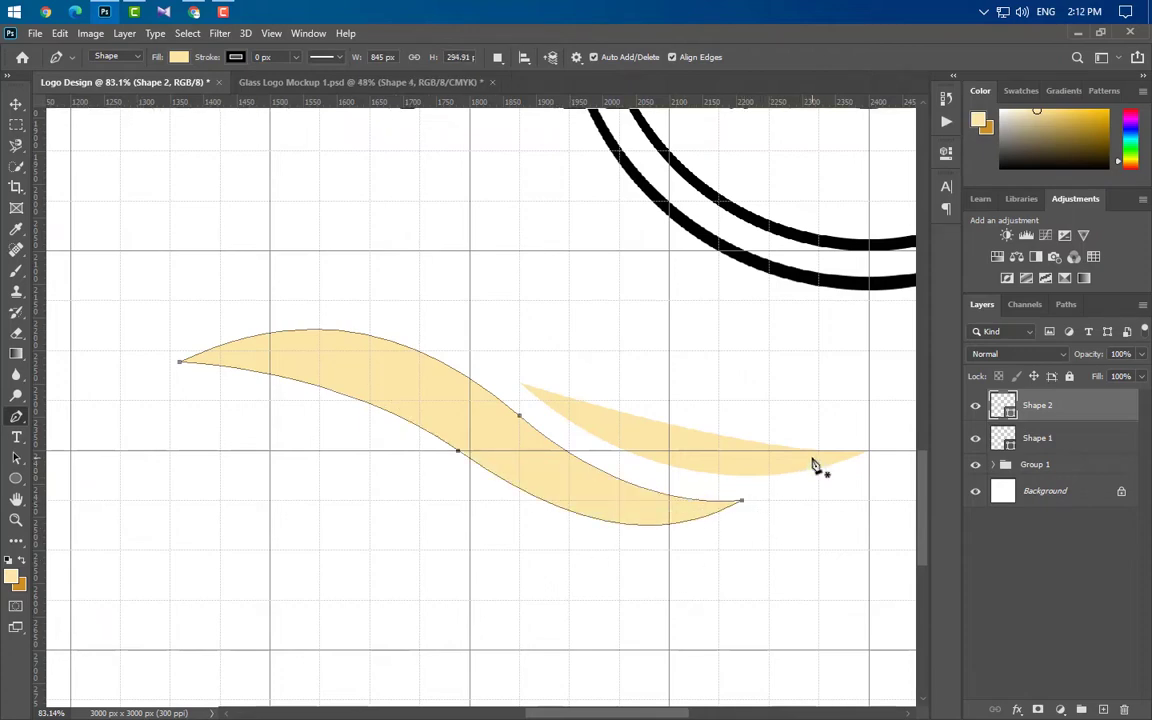
Start a new Pen shape beneath the S-shaped swoosh and draw its arched upper edge about 1275 px wide, ending in a corner point
{"action": "left_click", "coordinate": [519, 525]}
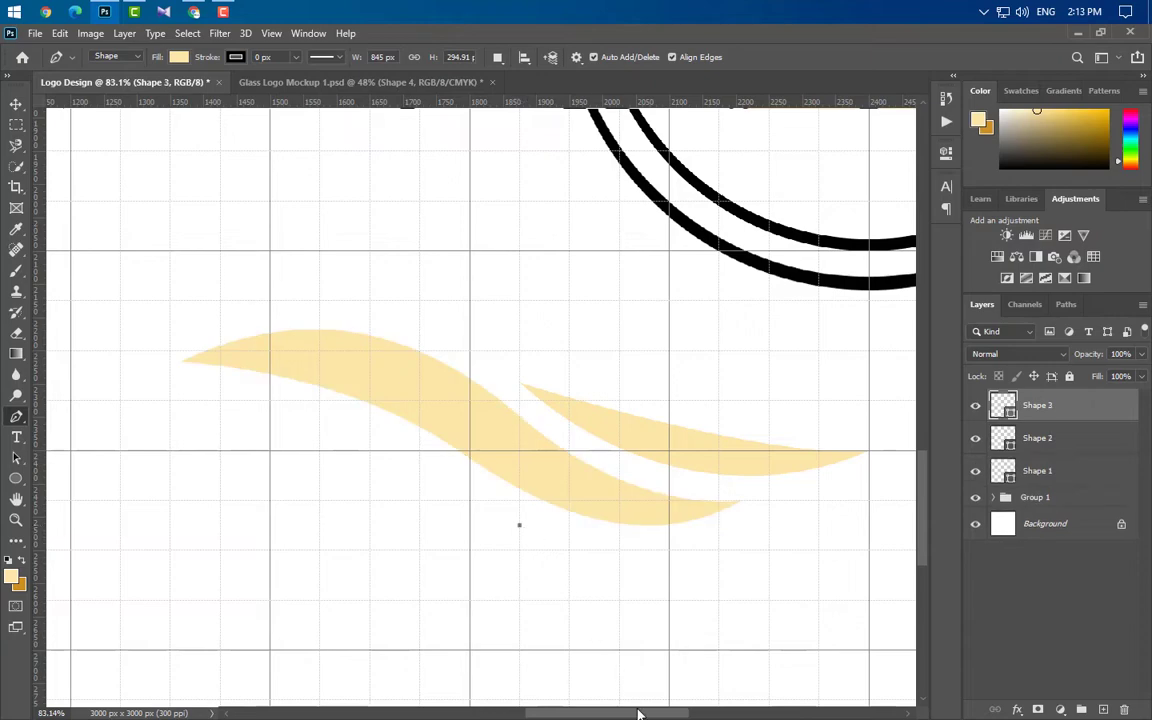
{"action": "scroll", "coordinate": [638, 713], "scroll_direction": "left", "scroll_amount": 5}
{"action": "scroll", "coordinate": [720, 650], "scroll_direction": "down", "scroll_amount": 2}
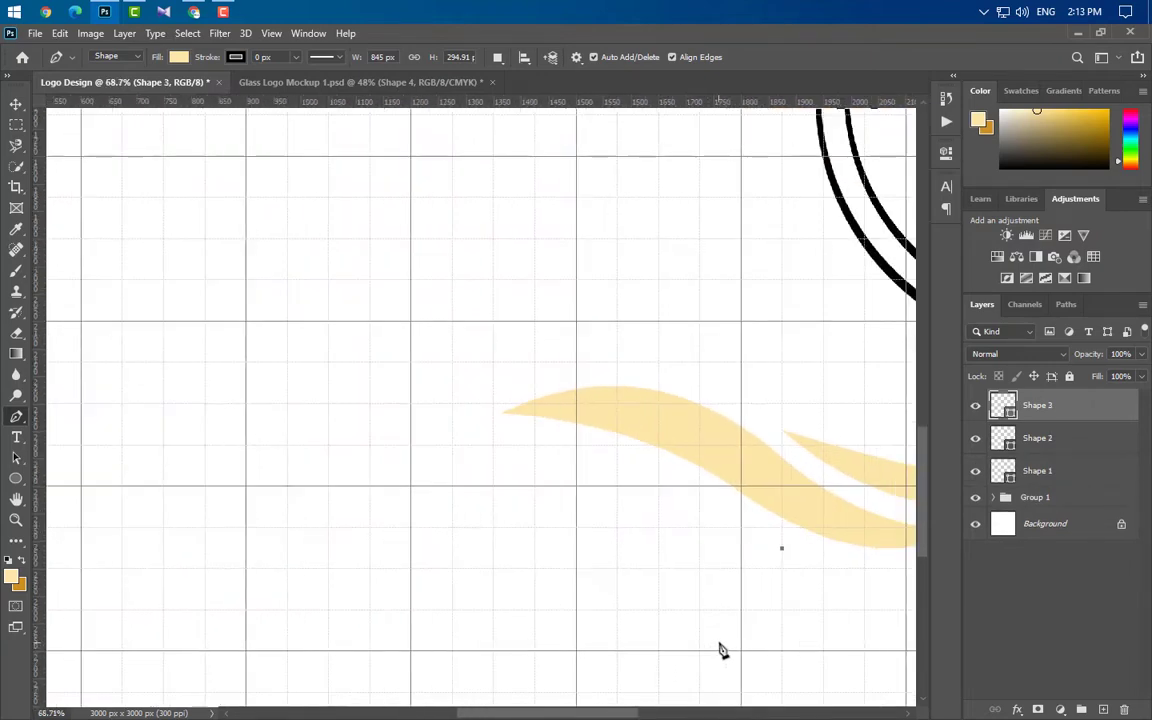
{"action": "scroll", "coordinate": [720, 650], "scroll_direction": "down", "scroll_amount": 1}
{"action": "scroll", "coordinate": [730, 645], "scroll_direction": "down", "scroll_amount": 3}
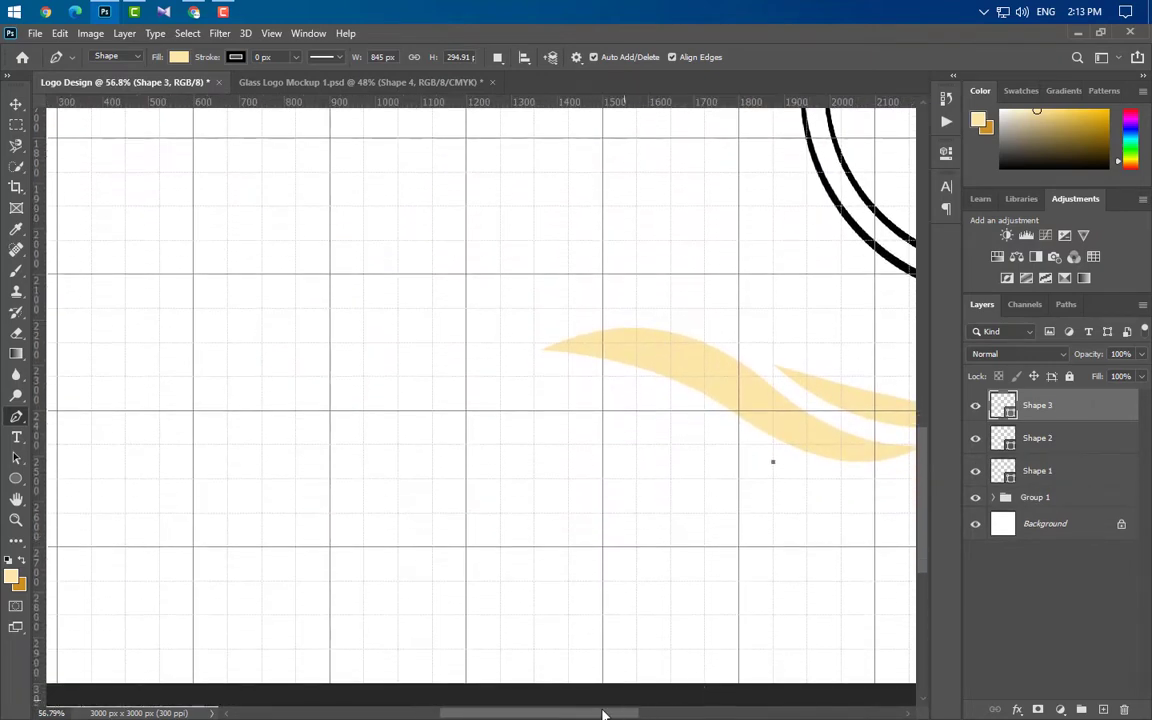
{"action": "scroll", "coordinate": [789, 463], "scroll_direction": "left", "scroll_amount": 2}
{"action": "scroll", "coordinate": [766, 513], "scroll_direction": "up", "scroll_amount": 1}
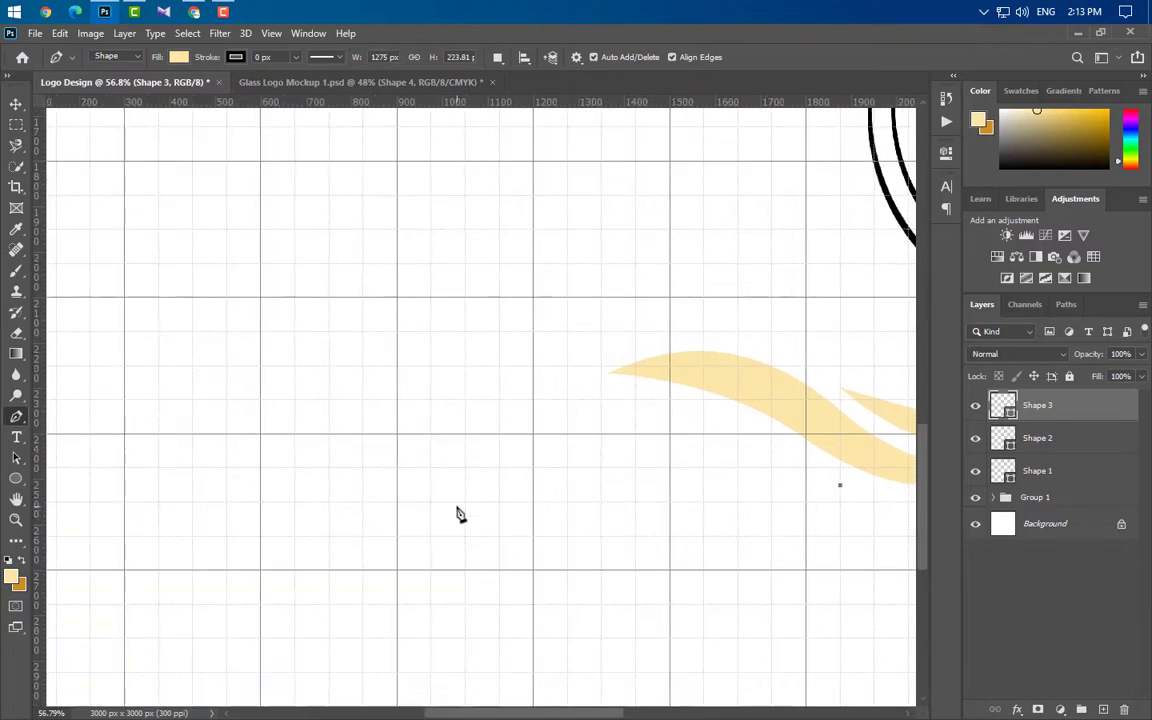
{"action": "left_click", "coordinate": [260, 452]}
{"action": "left_click_drag", "start_coordinate": [262, 455], "coordinate": [144, 633]}
{"action": "key", "text": "alt"}
{"action": "left_click", "coordinate": [378, 453]}
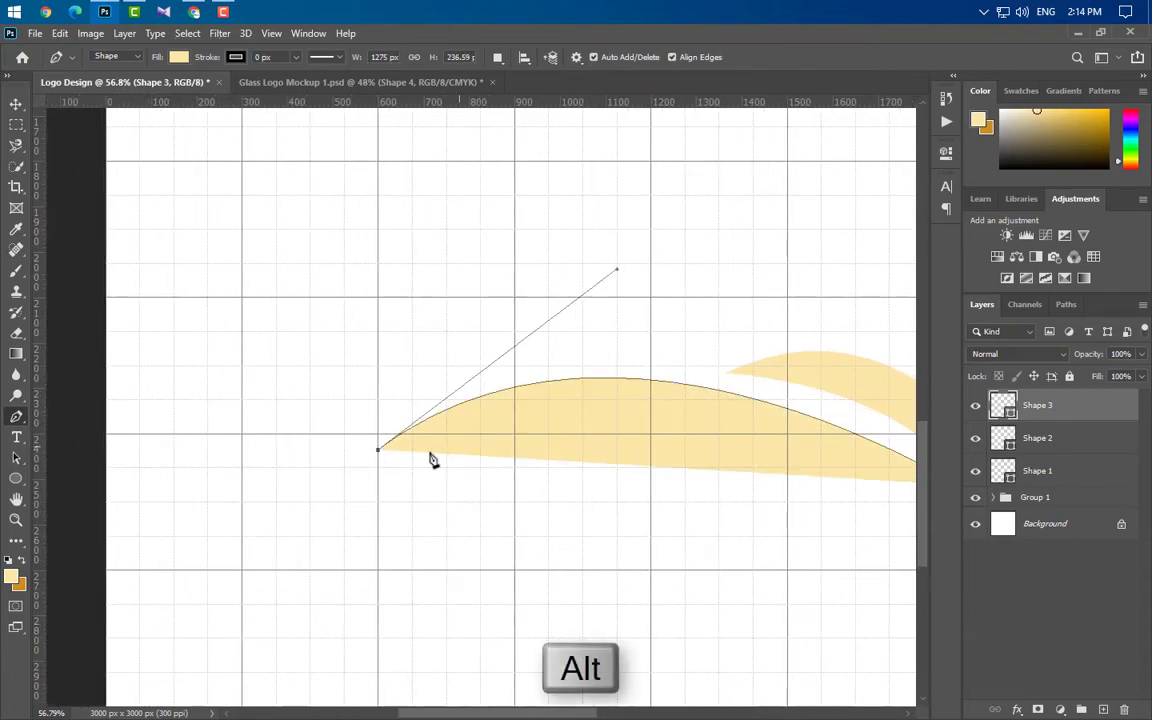
Close the wide arched shape with a shallower curved lower edge, forming a tapered swoosh about 237 px high
{"action": "scroll", "coordinate": [432, 460], "scroll_direction": "down", "scroll_amount": 2}
{"action": "scroll", "coordinate": [838, 540], "scroll_direction": "up", "scroll_amount": 1}
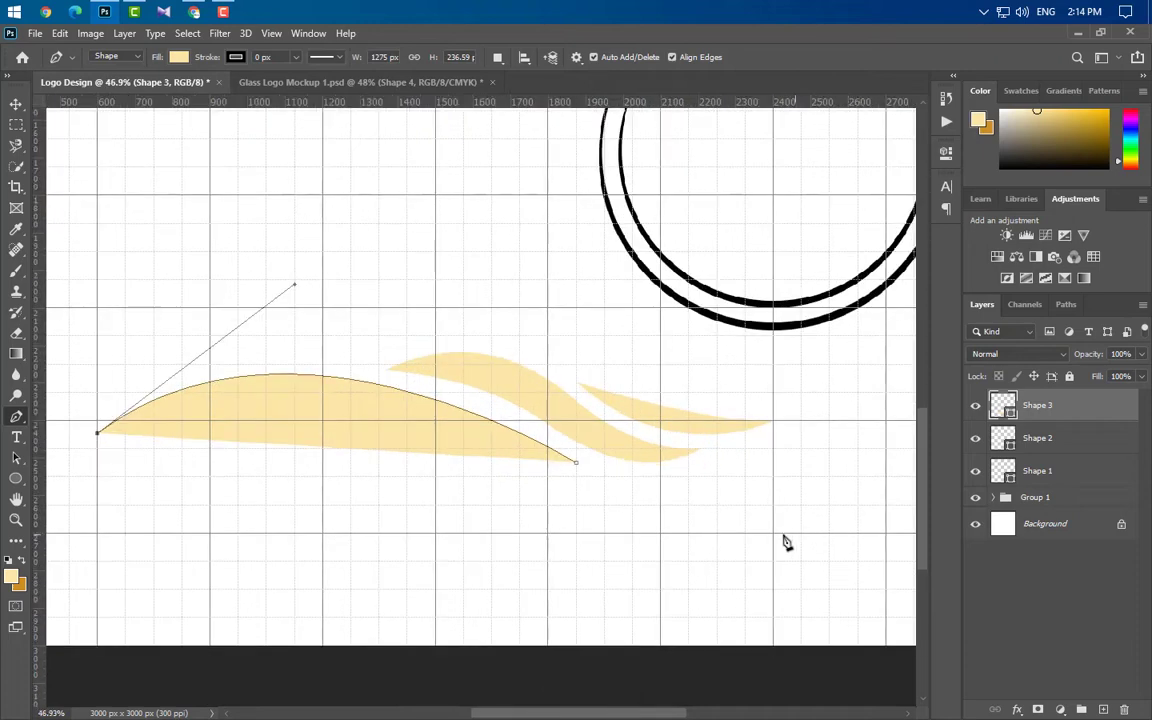
{"action": "left_click", "coordinate": [578, 467]}
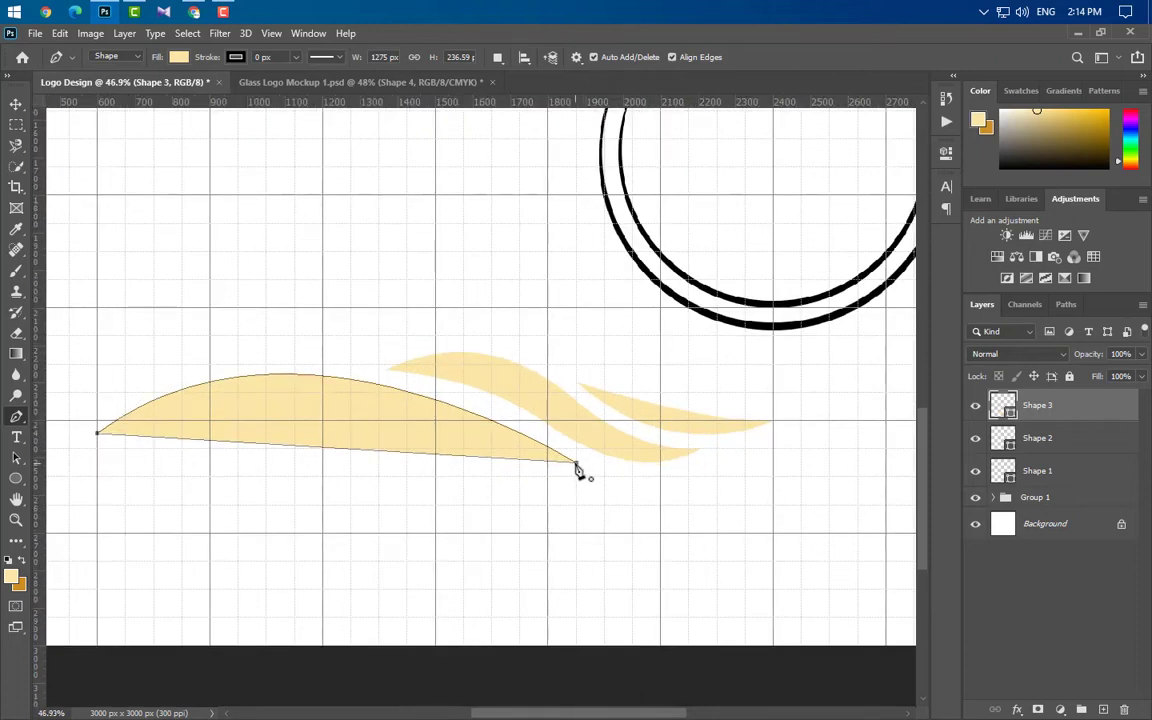
{"action": "left_click_drag", "start_coordinate": [578, 470], "coordinate": [836, 558]}
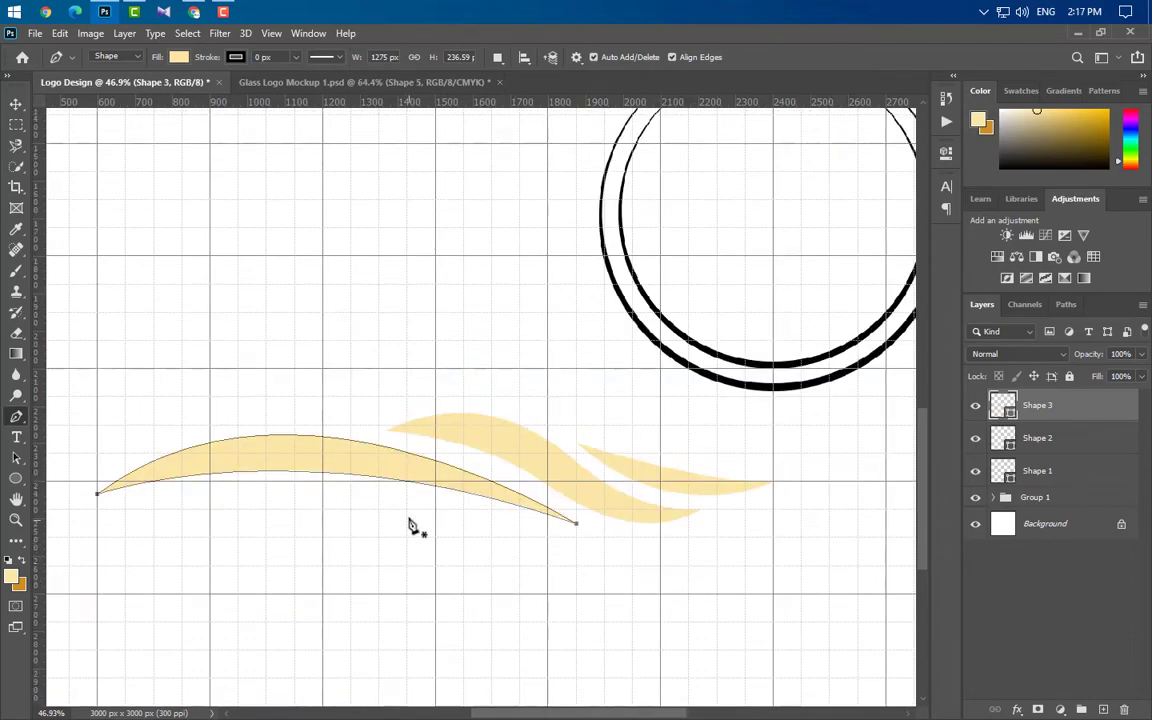
Draw a closed wavy swoosh about 1350 px wide and 140 px high beneath the arched swoosh with the Pen tool
{"action": "left_click", "coordinate": [406, 510]}
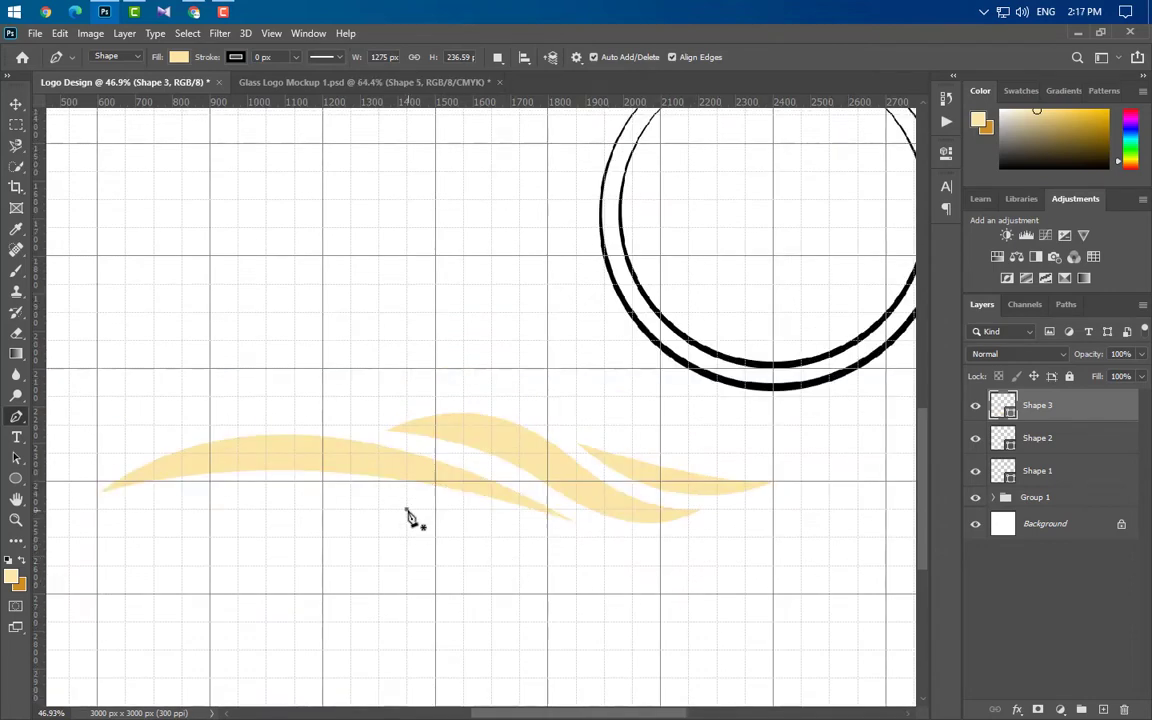
{"action": "left_click_drag", "start_coordinate": [557, 714], "coordinate": [497, 714]}
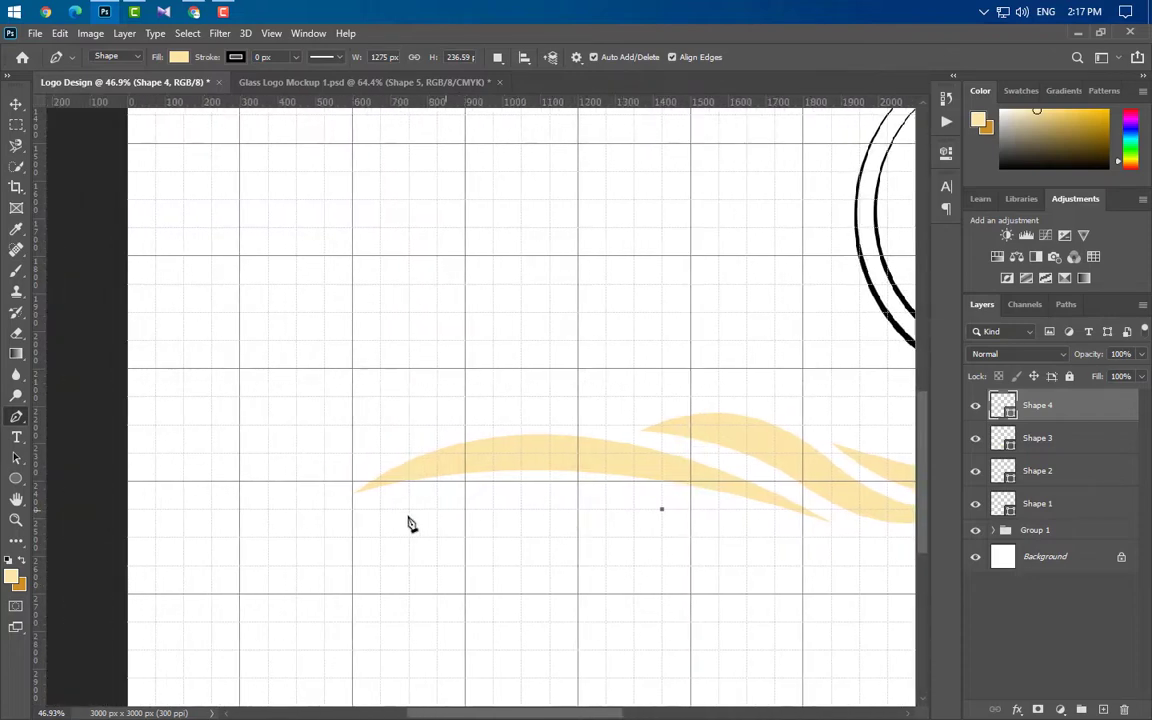
{"action": "left_click_drag", "start_coordinate": [283, 530], "coordinate": [157, 563]}
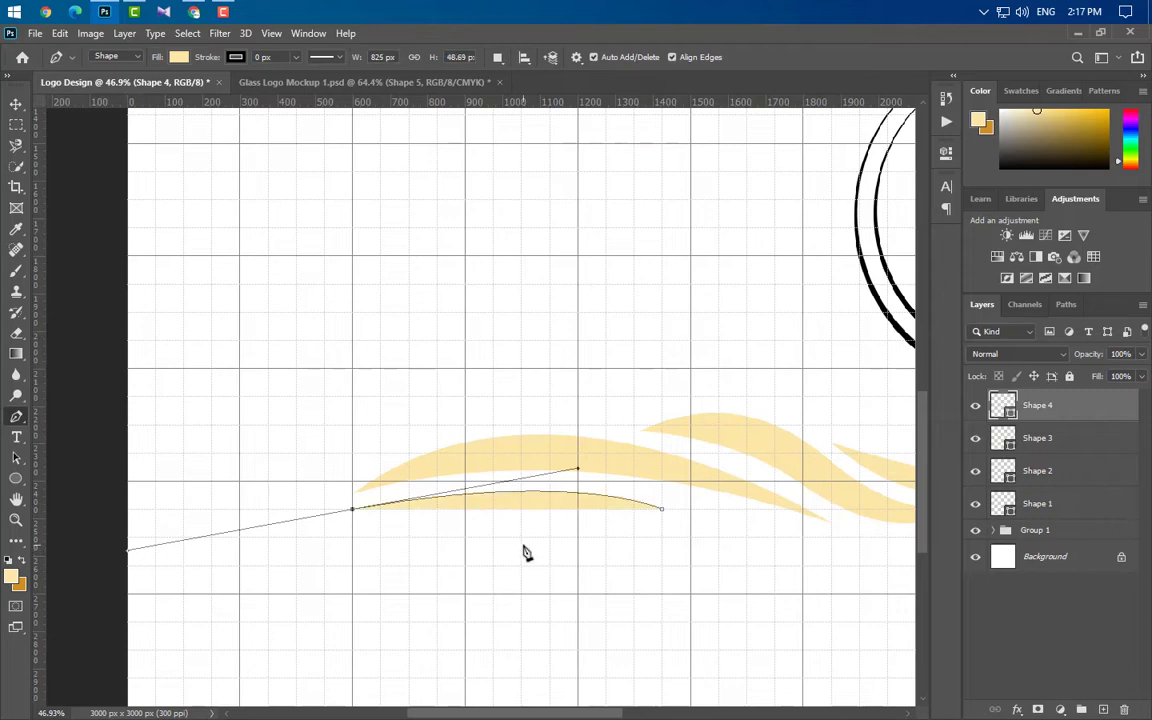
{"action": "key", "text": "alt"}
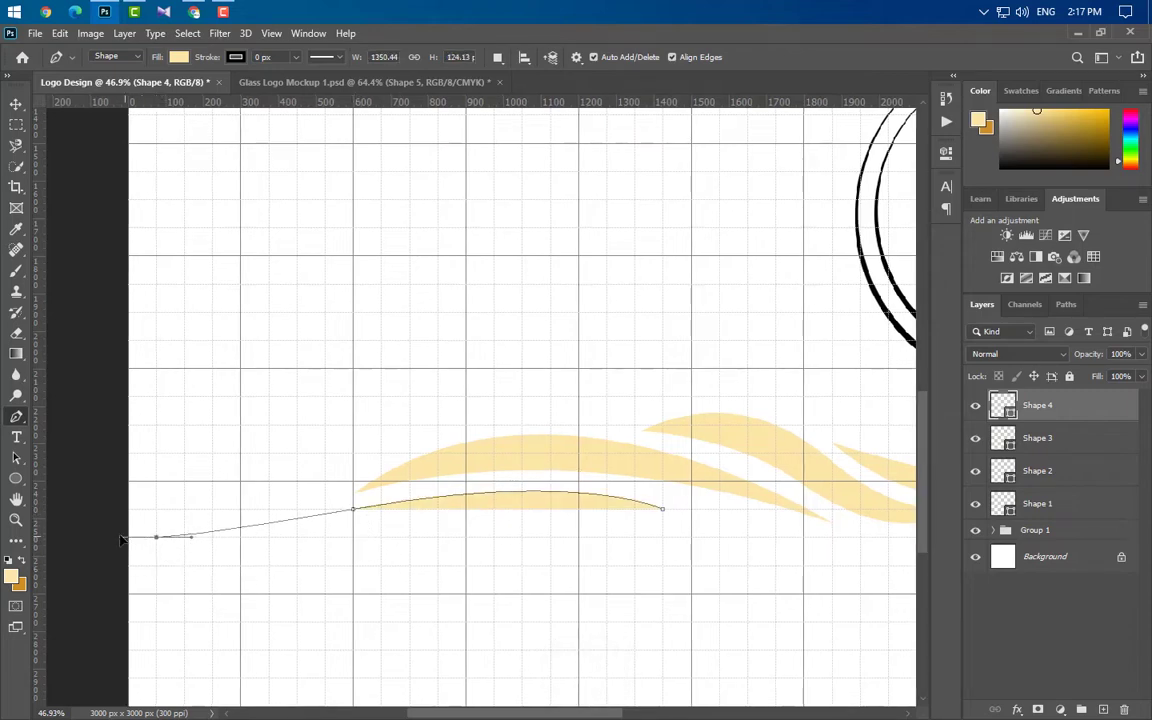
{"action": "left_click", "coordinate": [156, 537], "text": "alt"}
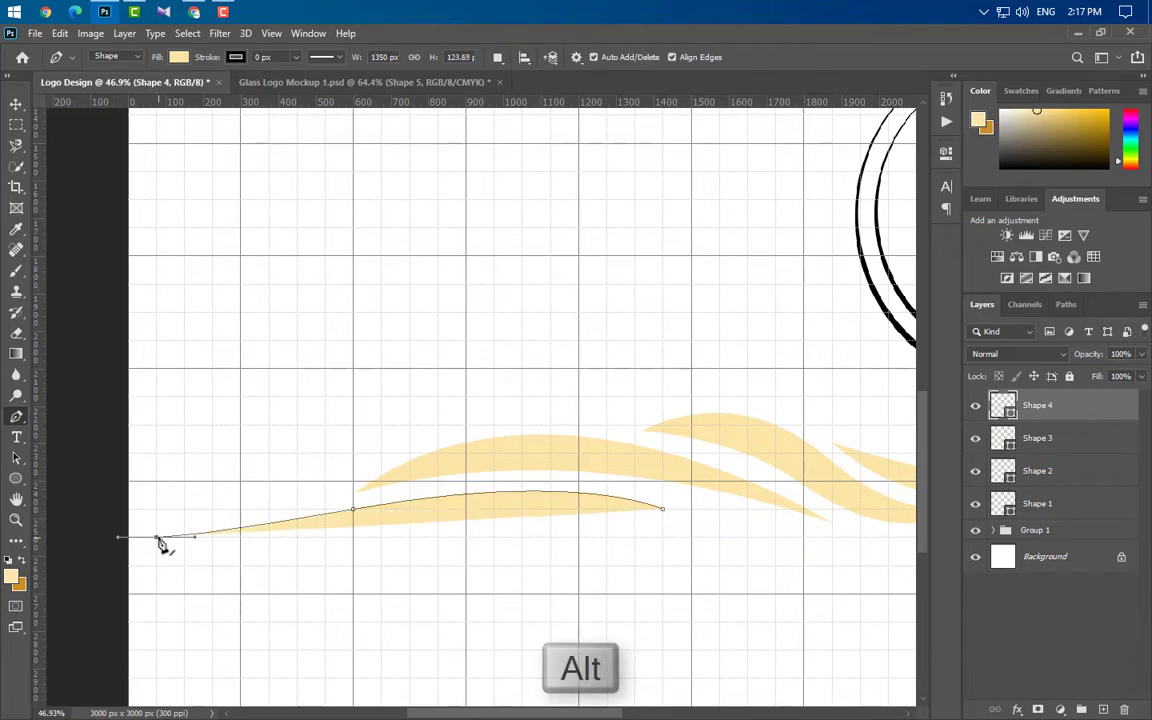
{"action": "scroll", "coordinate": [560, 638], "scroll_direction": "up", "scroll_amount": 3}
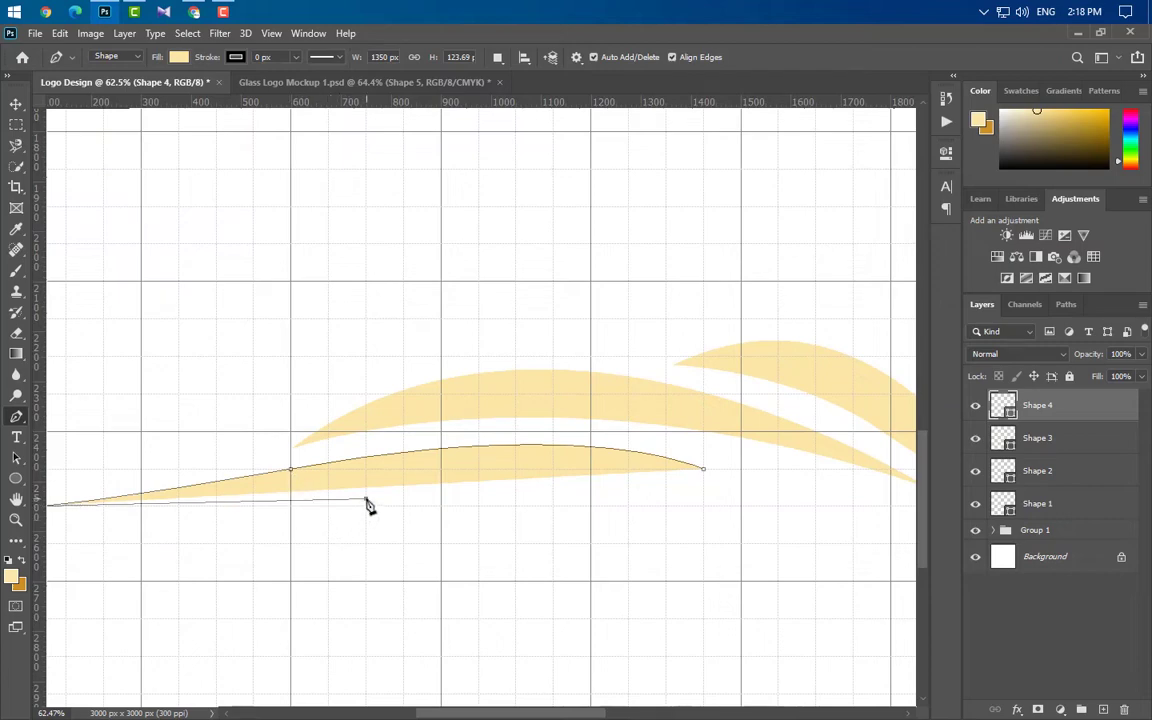
{"action": "left_click_drag", "start_coordinate": [370, 500], "coordinate": [592, 472]}
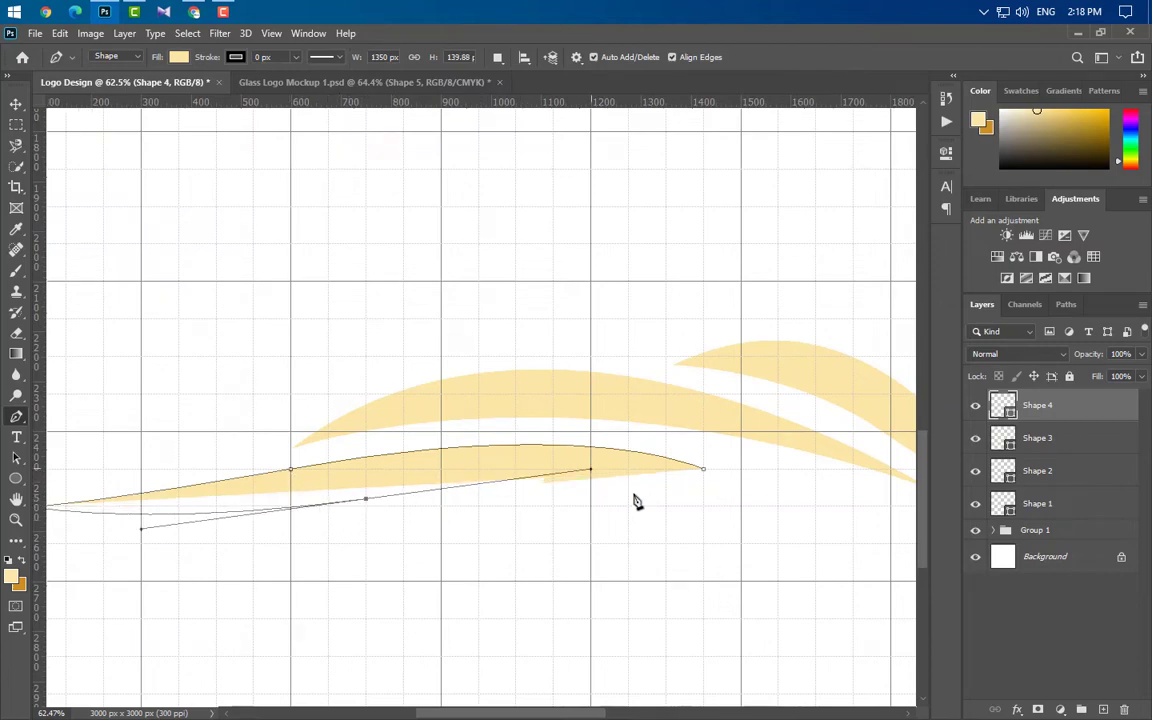
{"action": "left_click", "coordinate": [704, 471]}
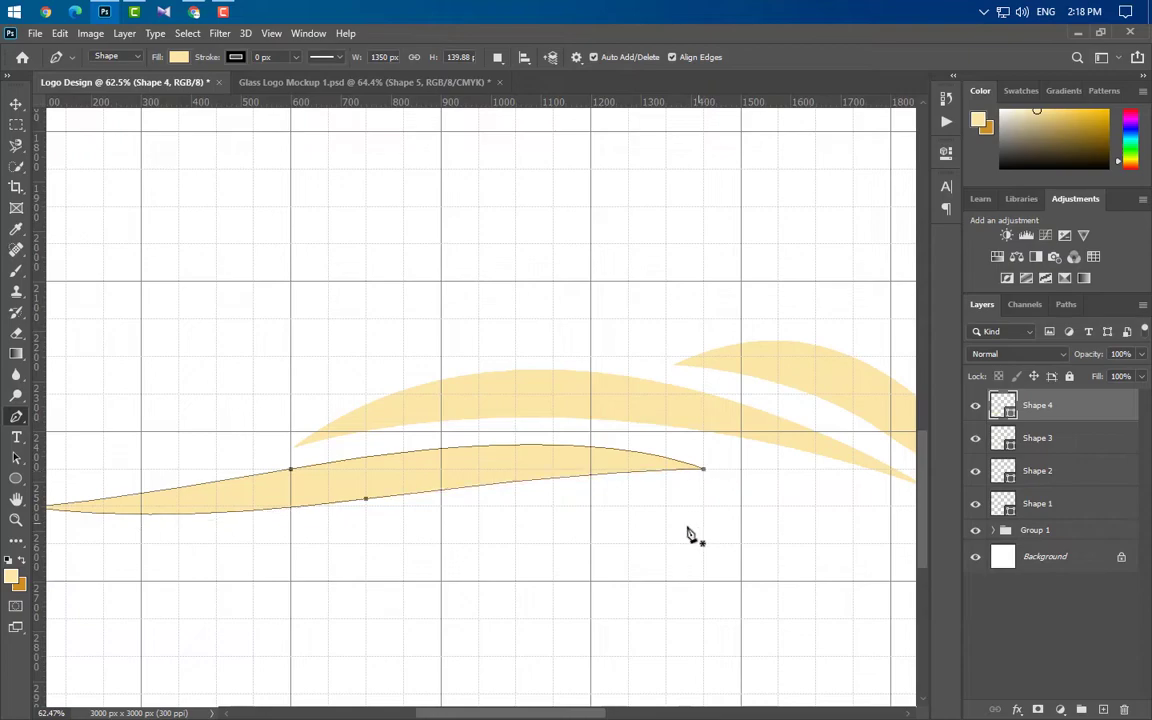
Change the fill color of Shape 4 and Shape 3 to black (000000)
{"action": "scroll", "coordinate": [240, 547], "scroll_direction": "down", "scroll_amount": 4}
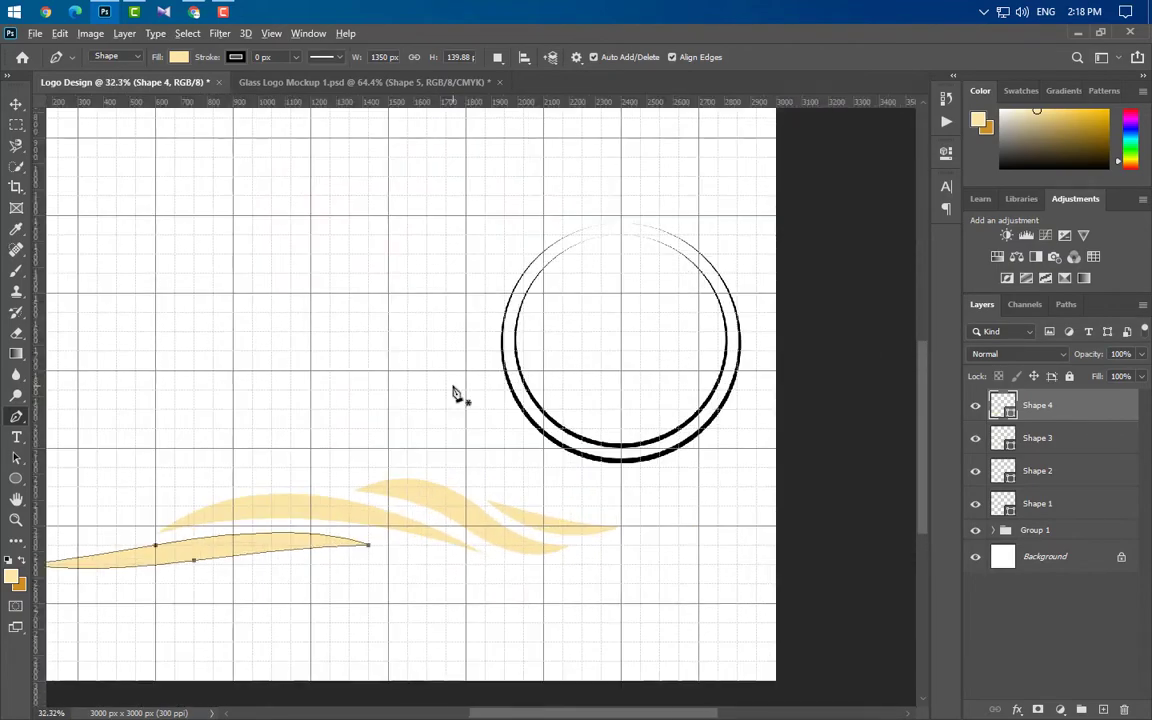
{"action": "double_click", "coordinate": [1010, 413]}
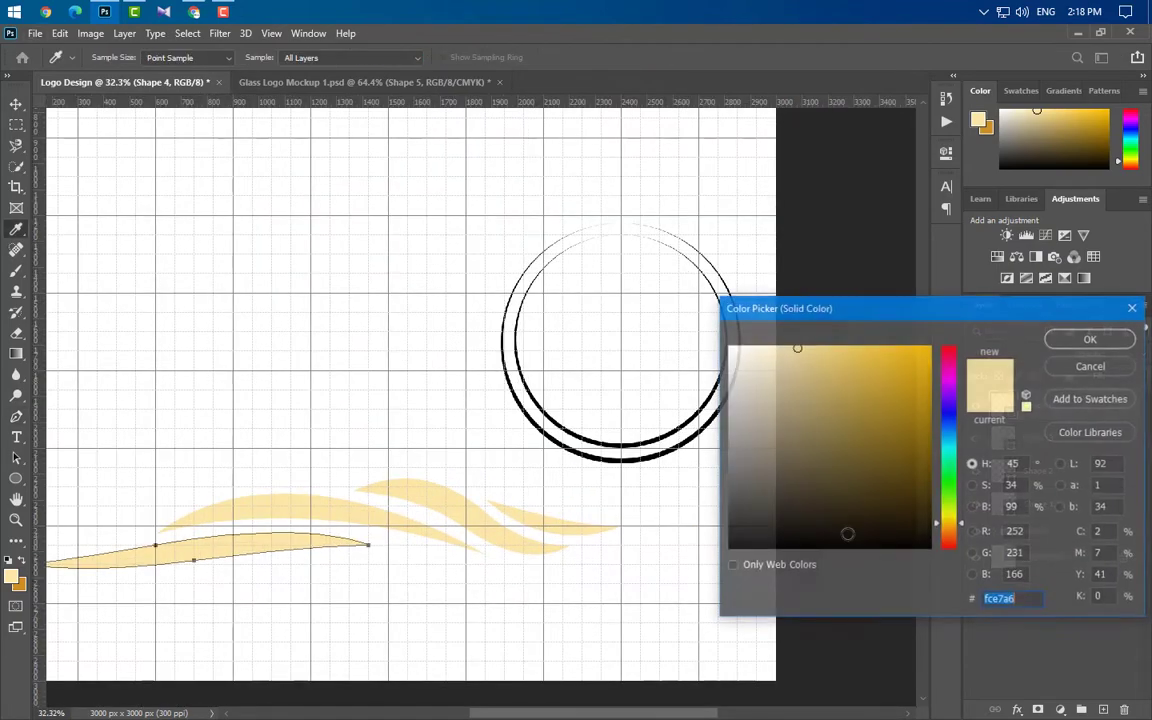
{"action": "left_click_drag", "start_coordinate": [797, 347], "coordinate": [548, 602]}
{"action": "left_click", "coordinate": [1124, 337]}
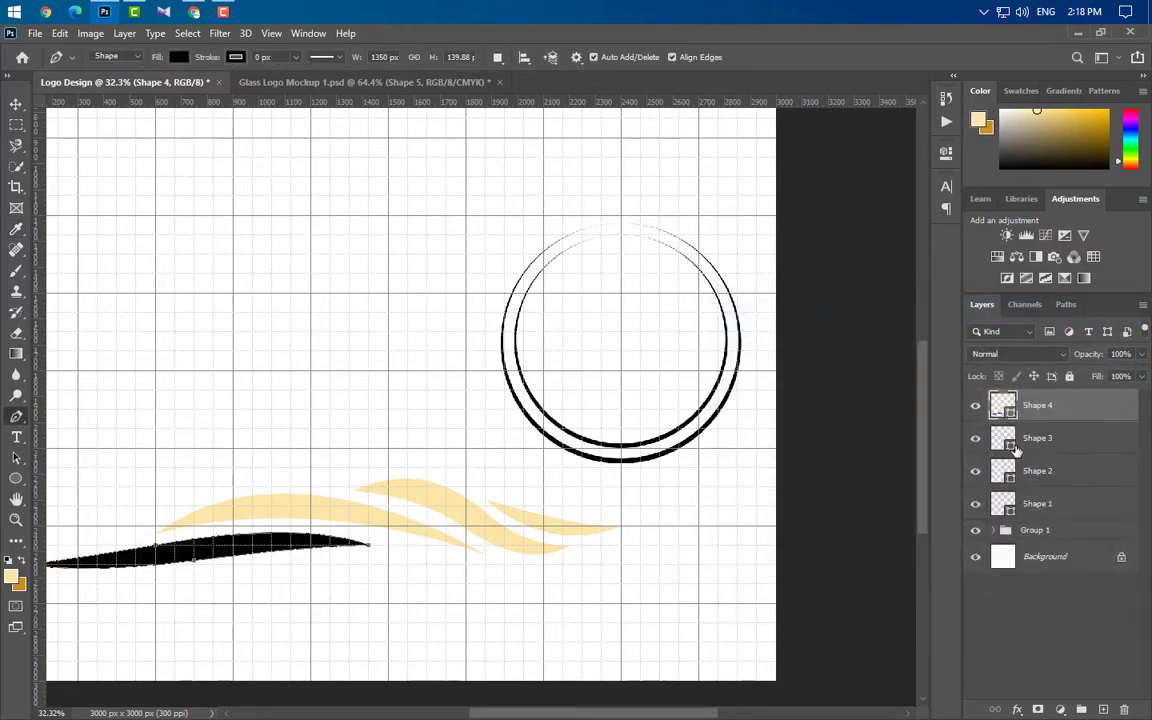
{"action": "double_click", "coordinate": [1003, 437]}
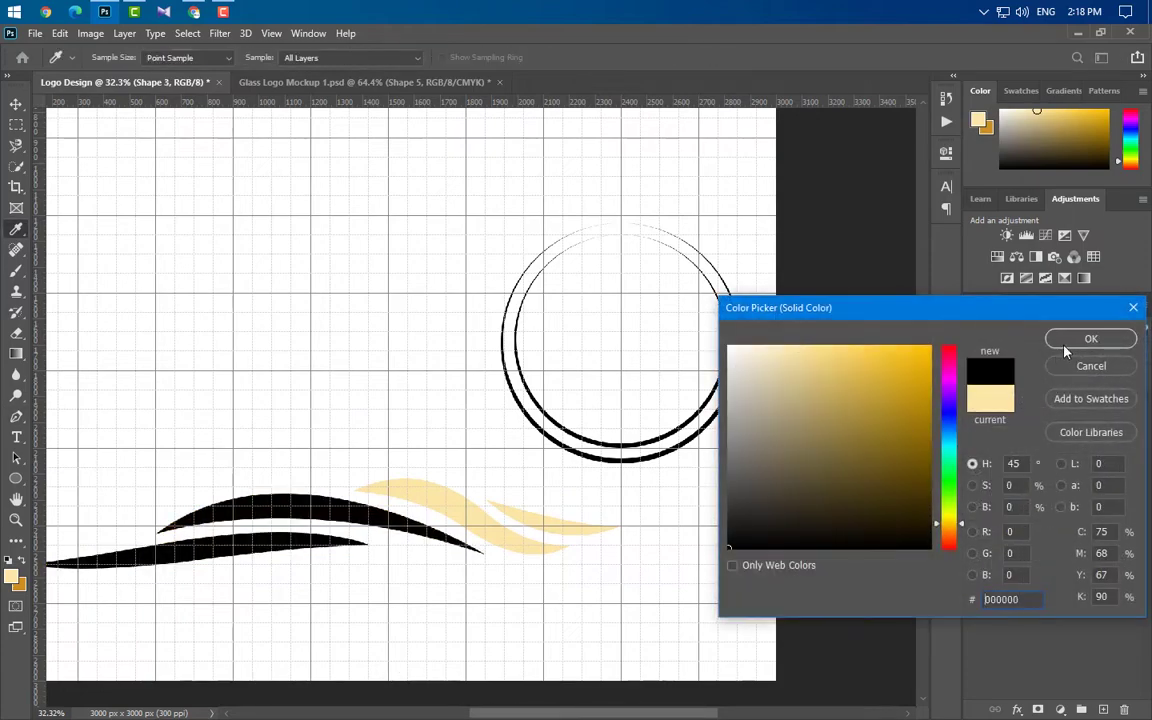
{"action": "left_click", "coordinate": [1090, 339]}
Change the fill color of Shape 2 and Shape 1 to black
{"action": "double_click", "coordinate": [1003, 465]}
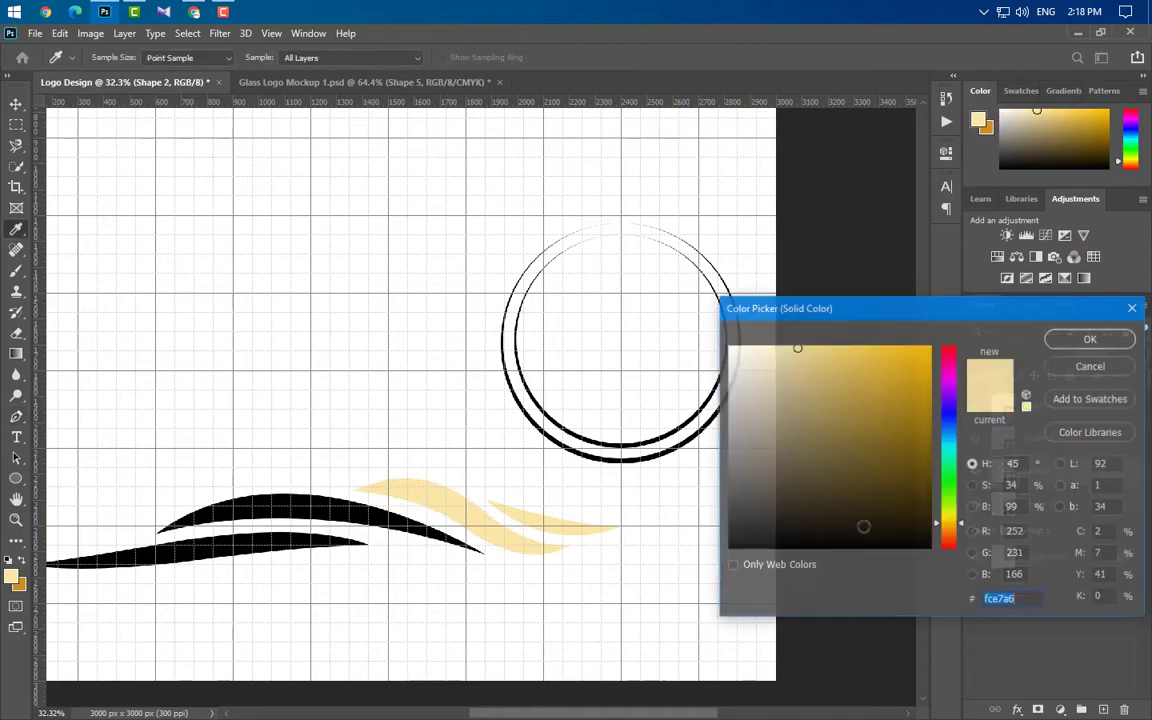
{"action": "left_click_drag", "start_coordinate": [863, 526], "coordinate": [646, 556]}
{"action": "left_click", "coordinate": [1090, 339]}
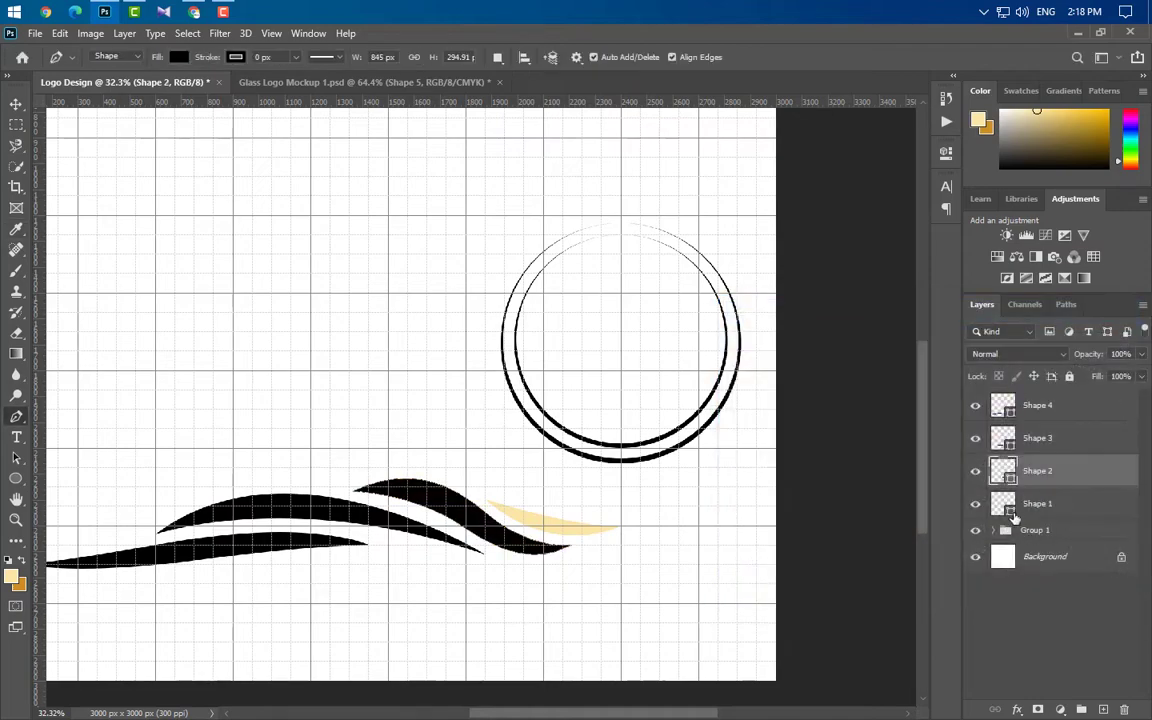
{"action": "key", "text": "alt+bracketleft"}
{"action": "double_click", "coordinate": [1003, 503]}
{"action": "left_click_drag", "start_coordinate": [850, 500], "coordinate": [729, 545]}
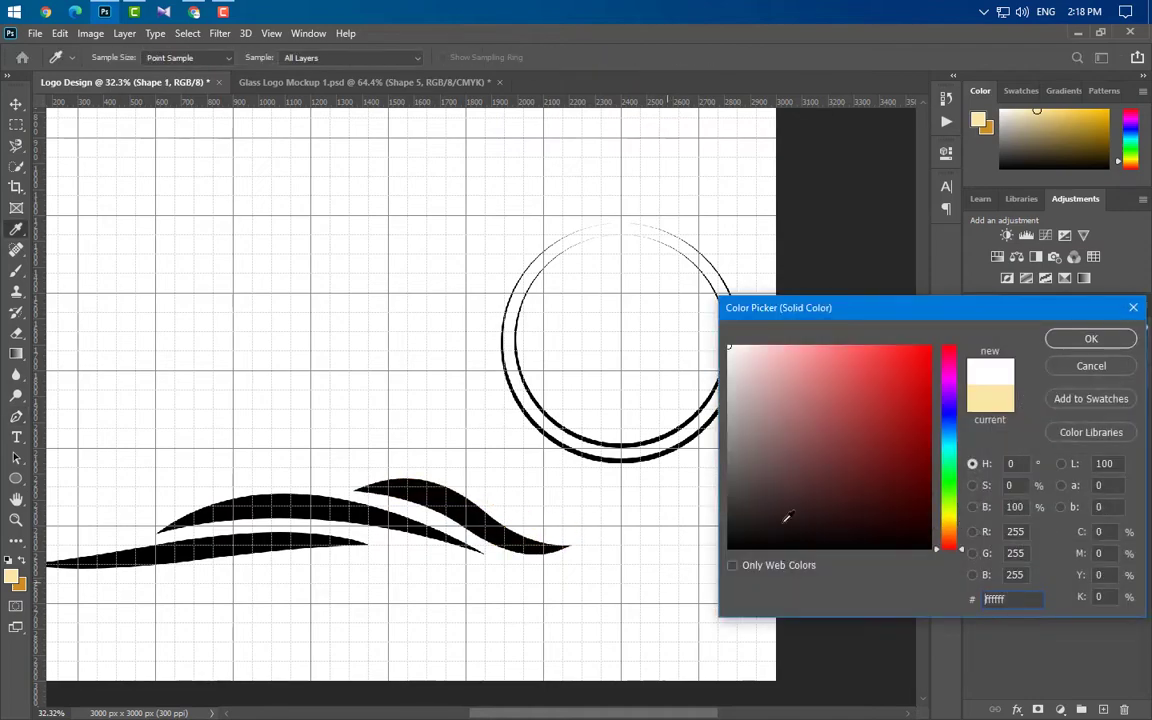
{"action": "left_click", "coordinate": [1128, 343]}
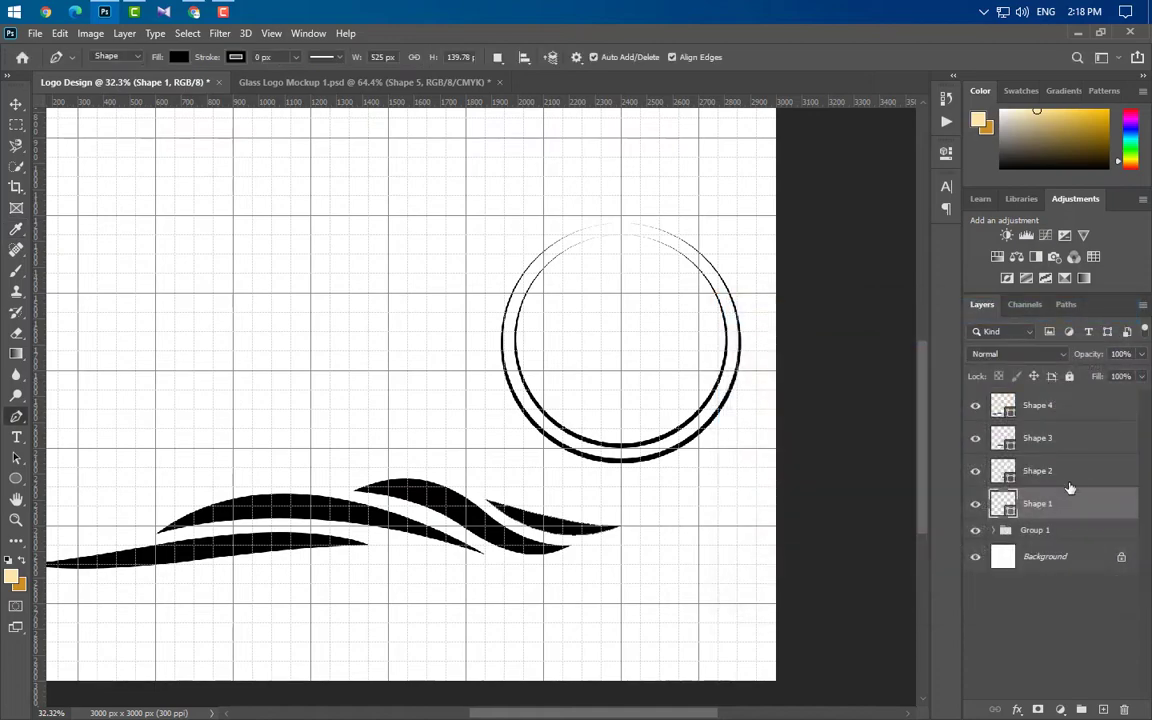
Select the four swoosh layers, Shape 1 to Shape 4, and group them
{"action": "left_click", "coordinate": [1072, 468], "text": "ctrl"}
{"action": "left_click", "coordinate": [1073, 437], "text": "ctrl"}
{"action": "left_click", "coordinate": [1073, 417], "text": "ctrl"}
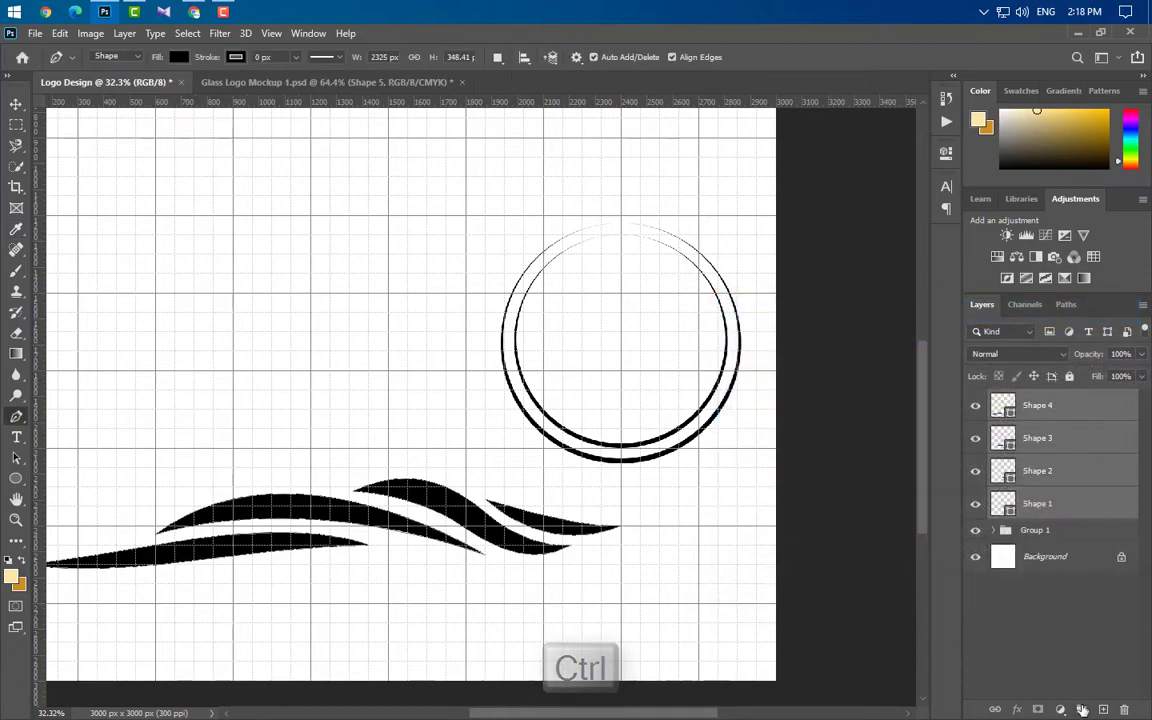
{"action": "key", "text": "ctrl+g"}
Set the foreground color to black and start a new Pen shape below the rings, about 510 px wide and 324 px high, ending in a corner point
{"action": "left_click", "coordinate": [15, 579]}
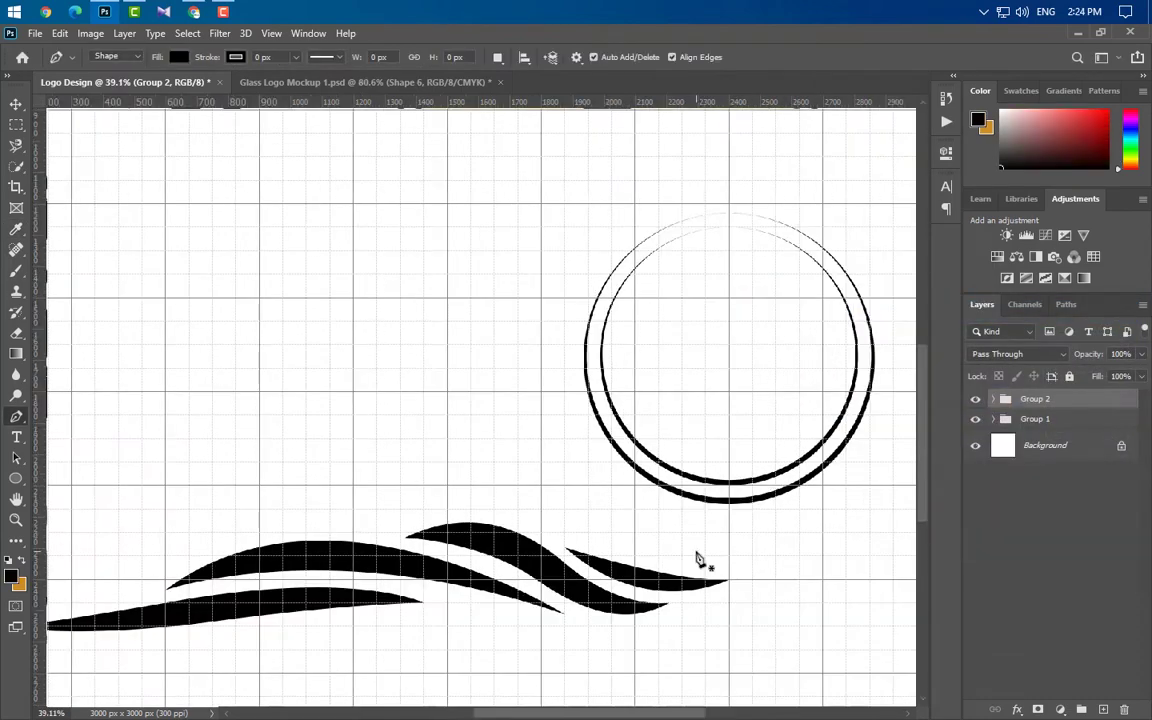
{"action": "scroll", "coordinate": [746, 591], "scroll_direction": "up", "scroll_amount": 3}
{"action": "scroll", "coordinate": [770, 566], "scroll_direction": "up", "scroll_amount": 3}
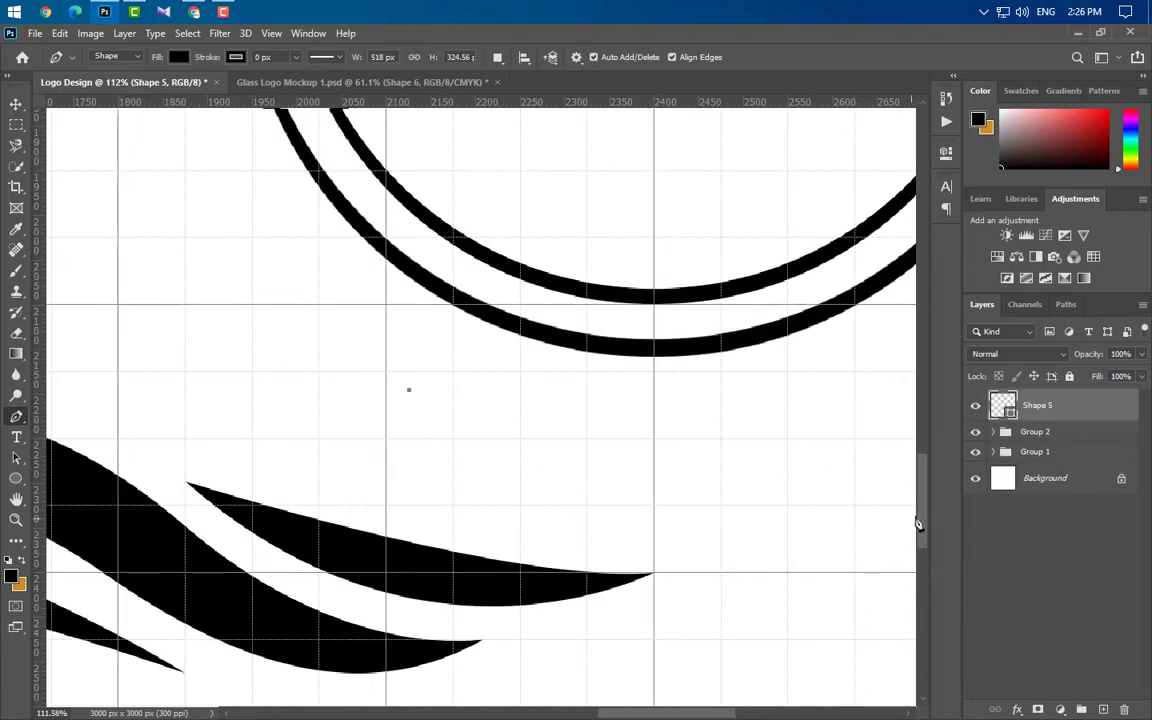
{"action": "left_click_drag", "start_coordinate": [918, 522], "coordinate": [921, 474]}
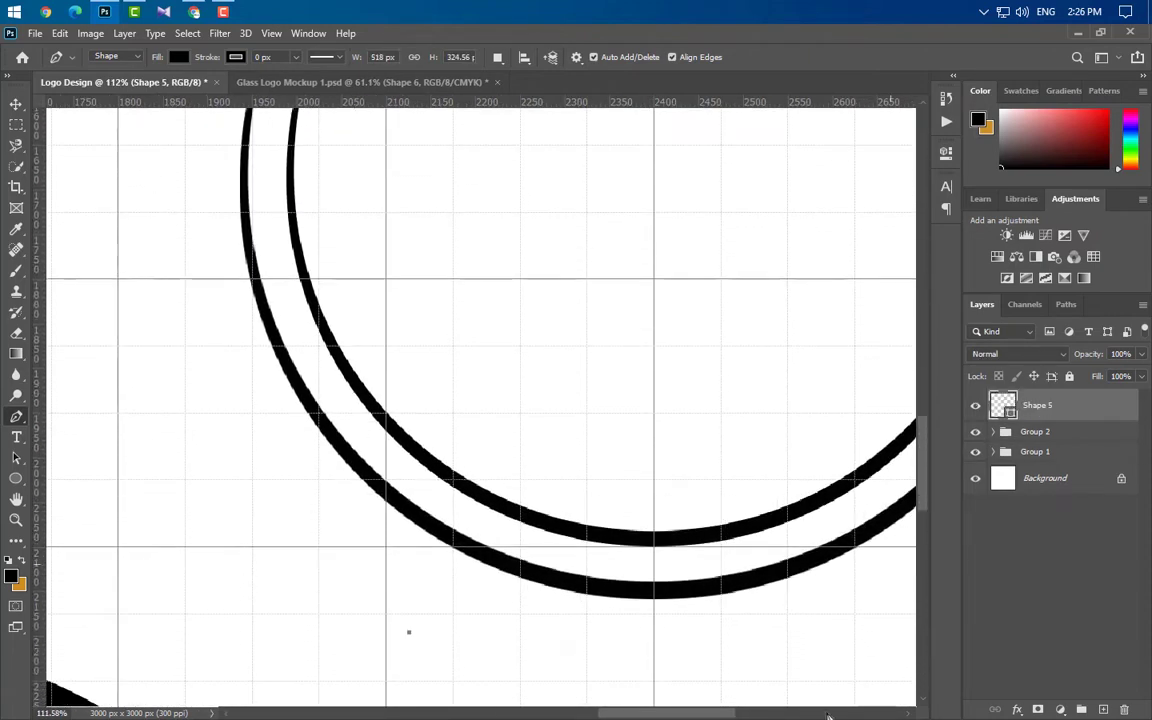
{"action": "scroll", "coordinate": [695, 715], "scroll_direction": "left", "scroll_amount": 5}
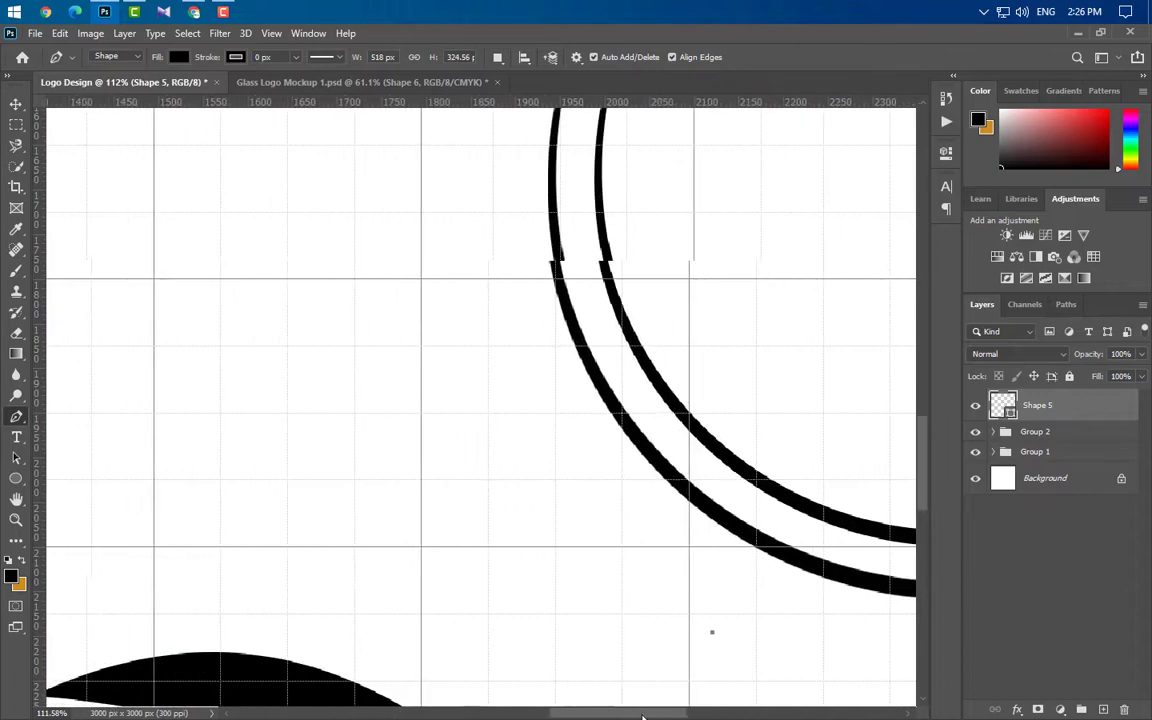
{"action": "scroll", "coordinate": [535, 665], "scroll_direction": "down", "scroll_amount": 3}
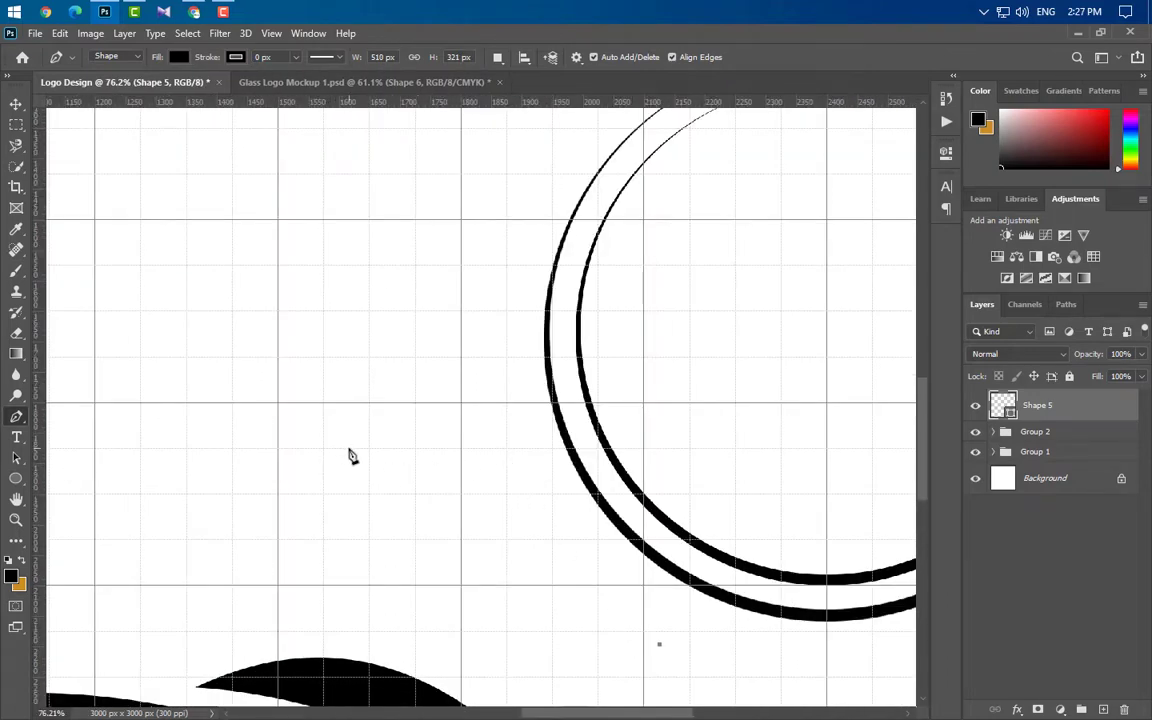
{"action": "left_click_drag", "start_coordinate": [348, 448], "coordinate": [246, 219]}
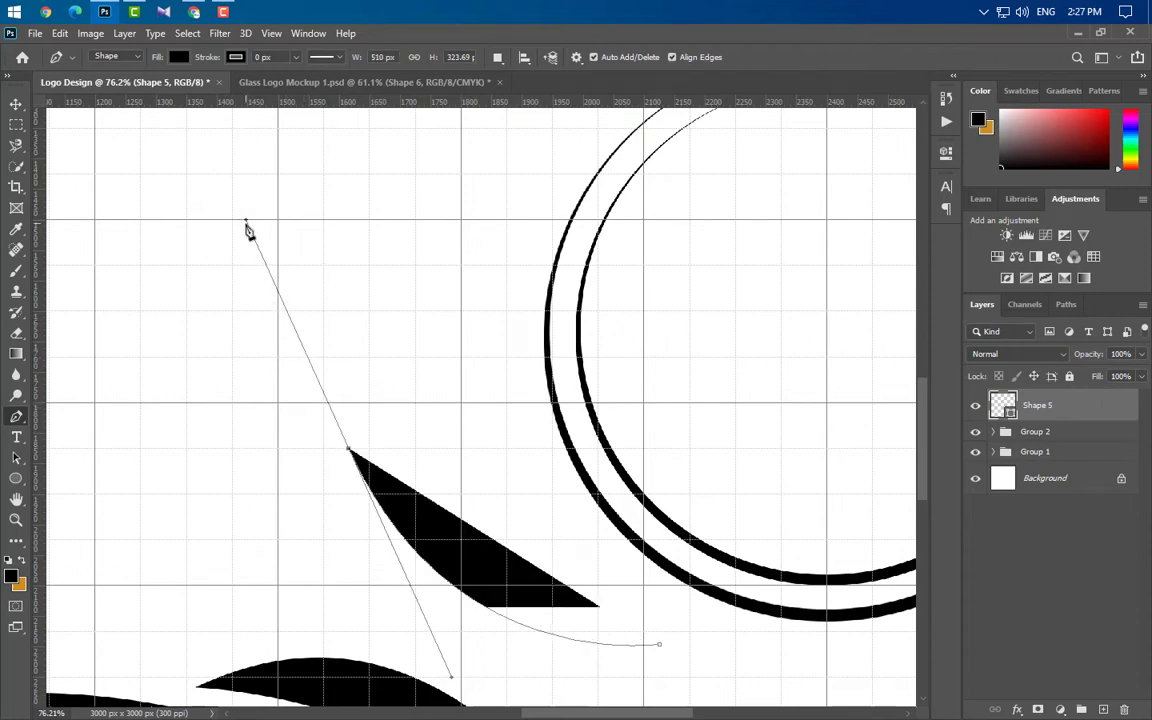
{"action": "left_click", "coordinate": [350, 451], "text": "alt"}
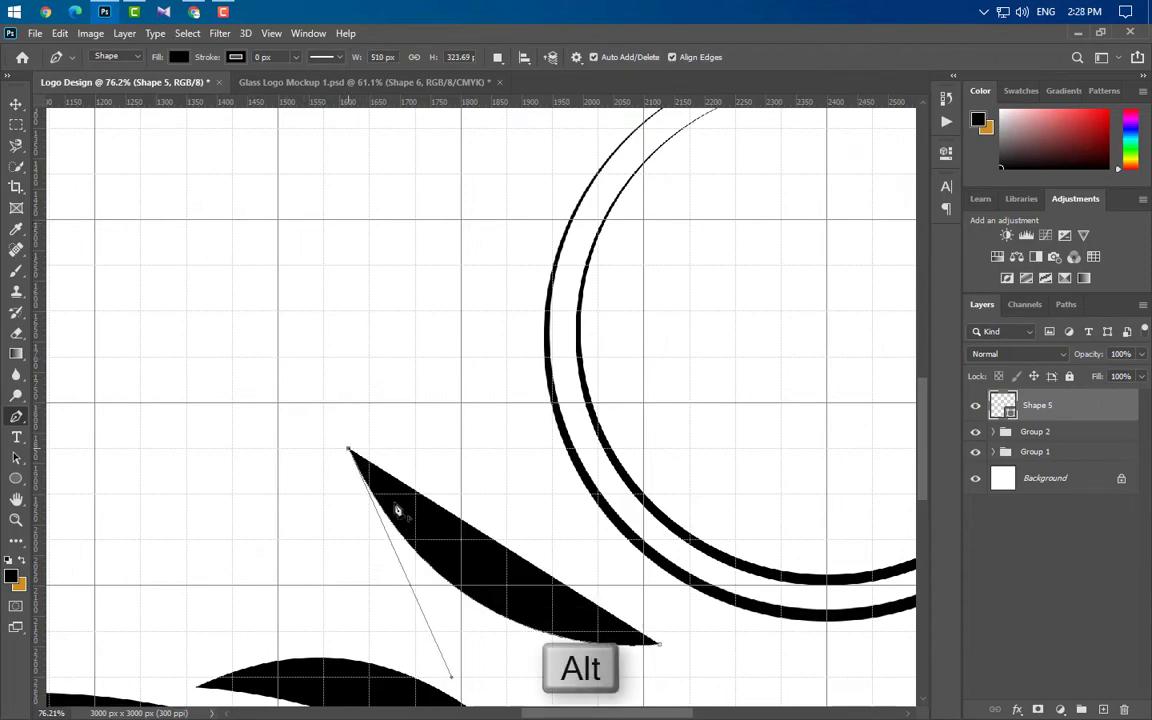
Extend the shape's edge upward through a corner point near X 1800, Y 1290 and curve it over to a tip near X 2015, Y 1310
{"action": "scroll", "coordinate": [445, 571], "scroll_direction": "down", "scroll_amount": 2}
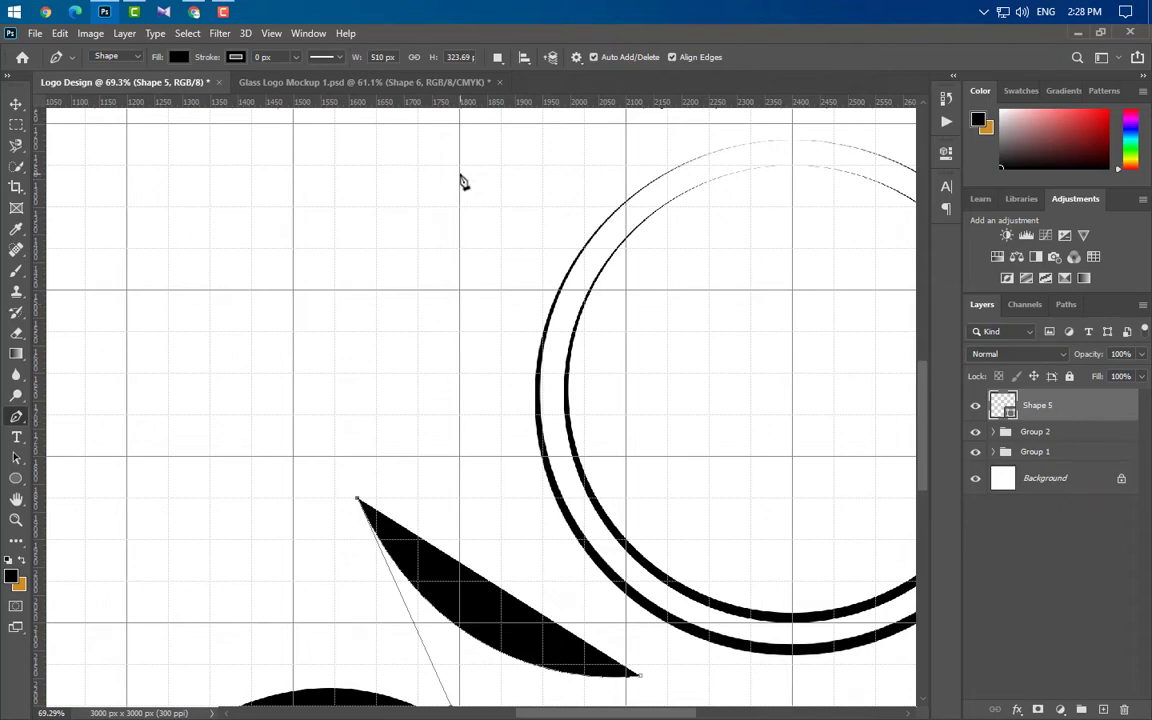
{"action": "left_click_drag", "start_coordinate": [463, 178], "coordinate": [635, 165]}
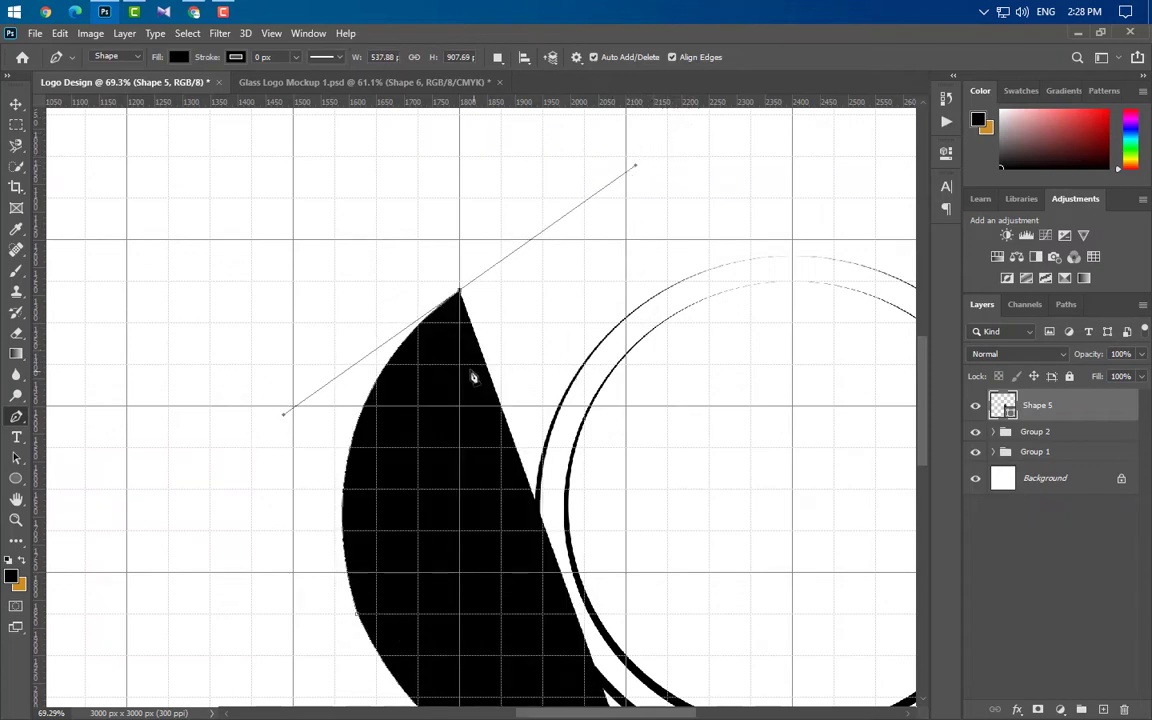
{"action": "left_click", "coordinate": [460, 291], "text": "alt"}
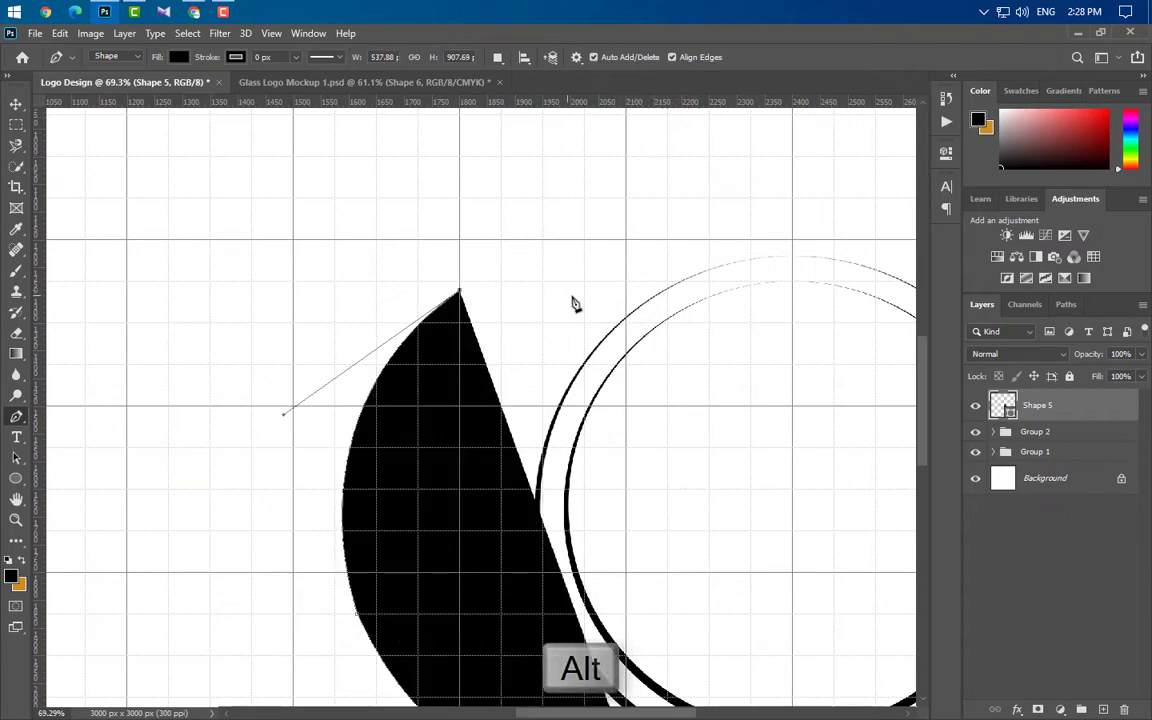
{"action": "scroll", "coordinate": [575, 303], "scroll_direction": "up", "scroll_amount": 5}
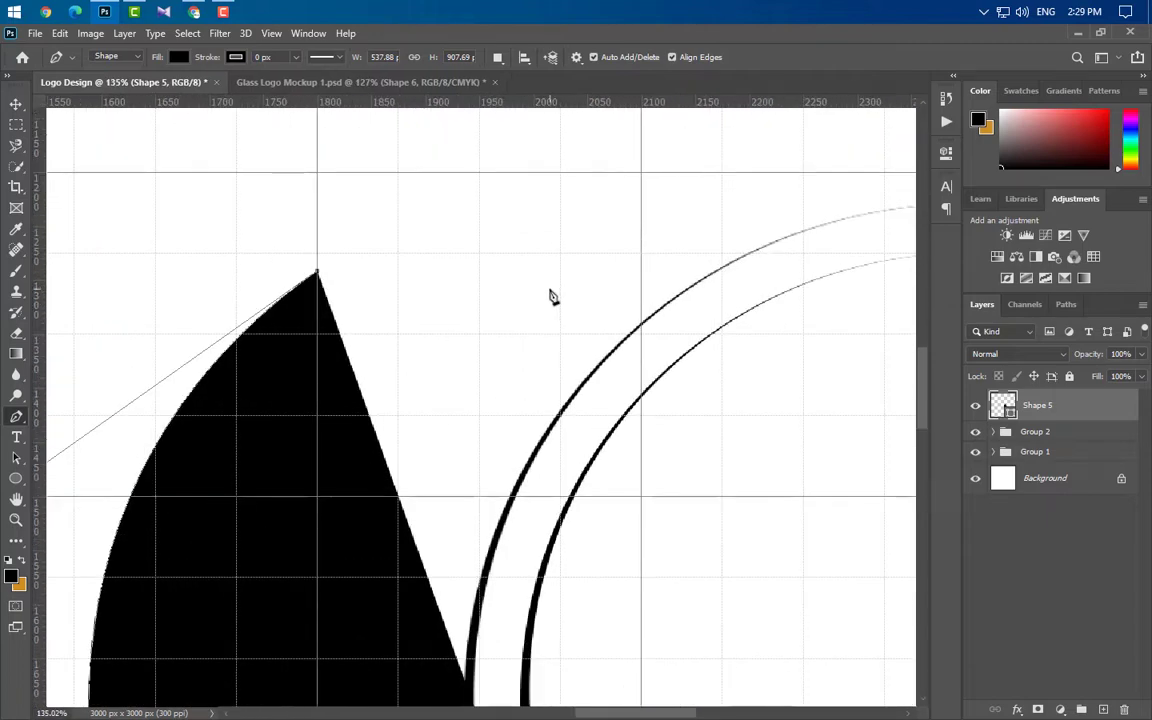
{"action": "left_click_drag", "start_coordinate": [548, 290], "coordinate": [591, 360]}
{"action": "left_click", "coordinate": [550, 292], "text": "alt"}
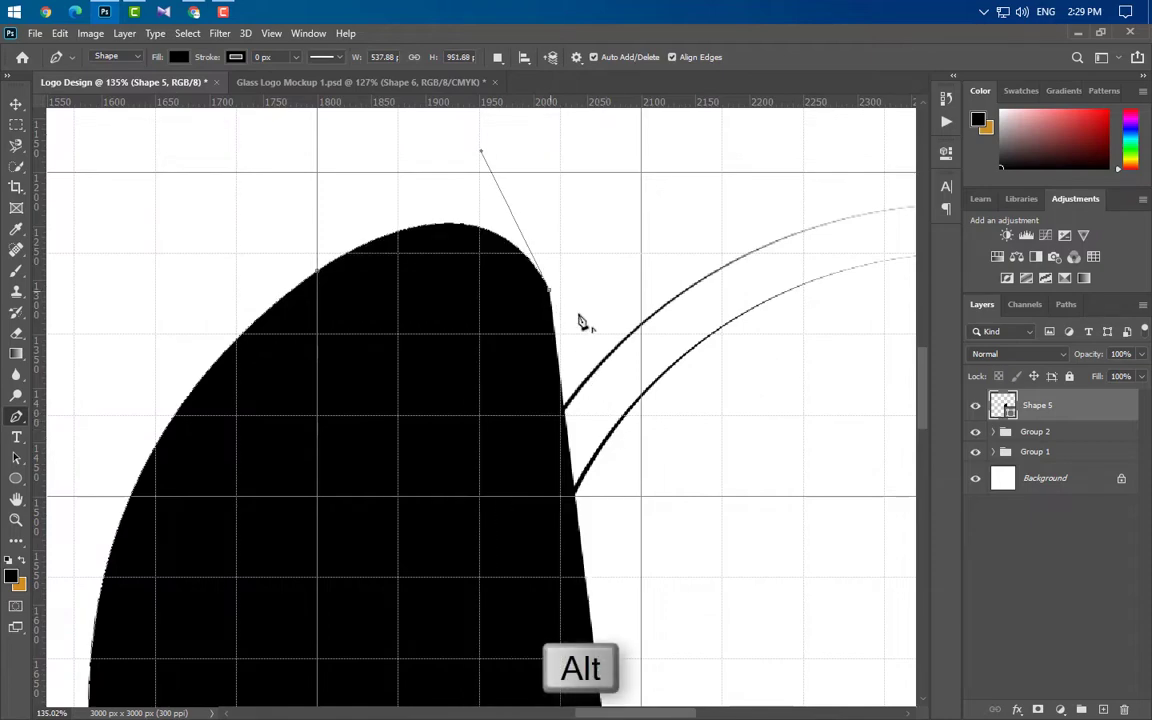
Form the forked upper end with corner points near X 1940, Y 1175 and X 1930, Y 1035, then curve back to about X 1840, Y 1200
{"action": "mouse_move", "coordinate": [922, 388]}
{"action": "left_mouse_down"}
{"action": "mouse_move", "coordinate": [918, 355]}
{"action": "mouse_move", "coordinate": [921, 372]}
{"action": "left_mouse_up"}
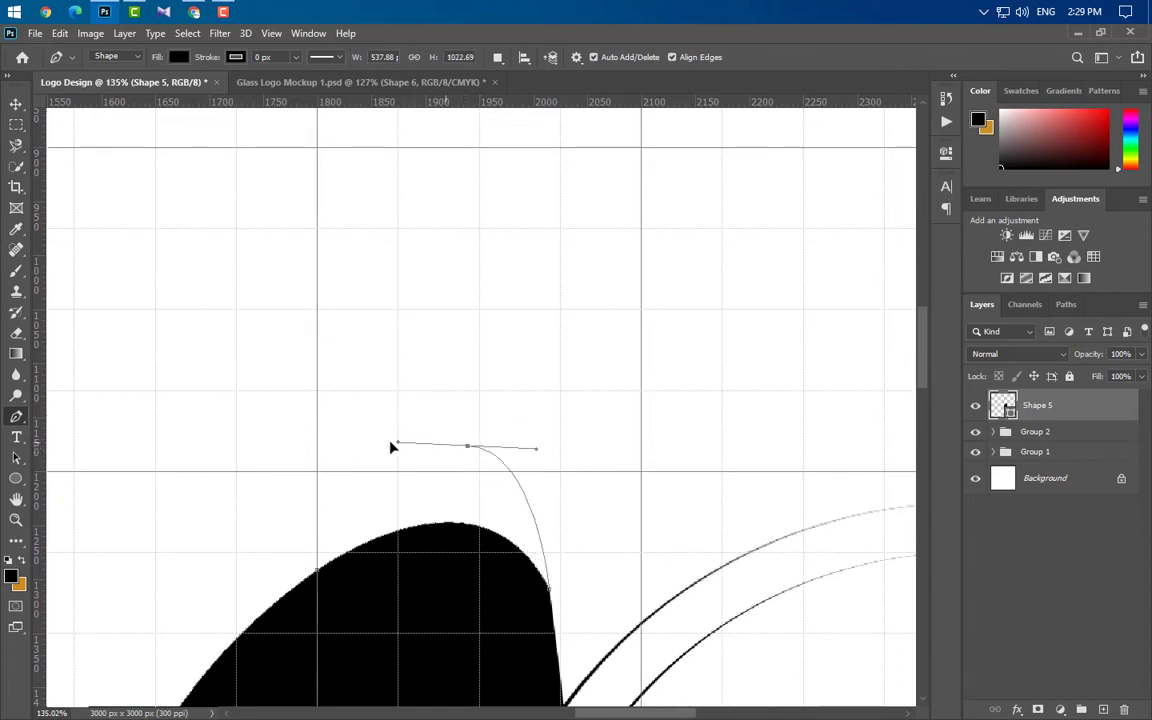
{"action": "left_click_drag", "start_coordinate": [391, 447], "coordinate": [300, 456]}
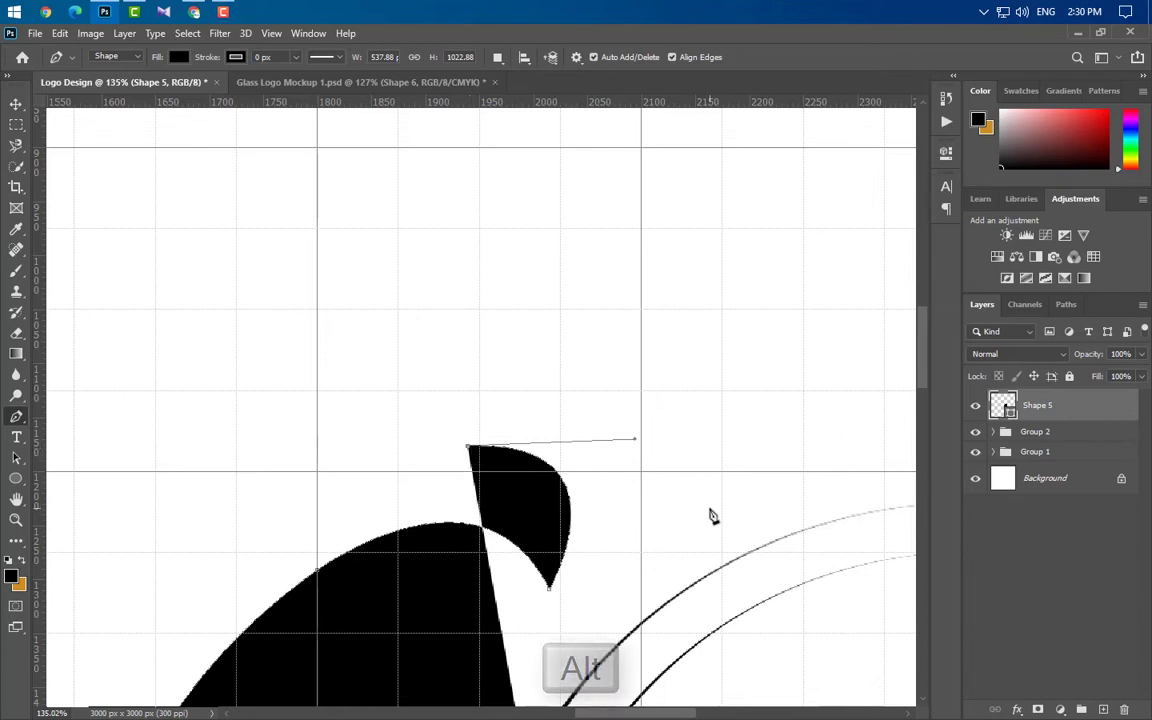
{"action": "scroll", "coordinate": [728, 617], "scroll_direction": "up", "scroll_amount": 3}
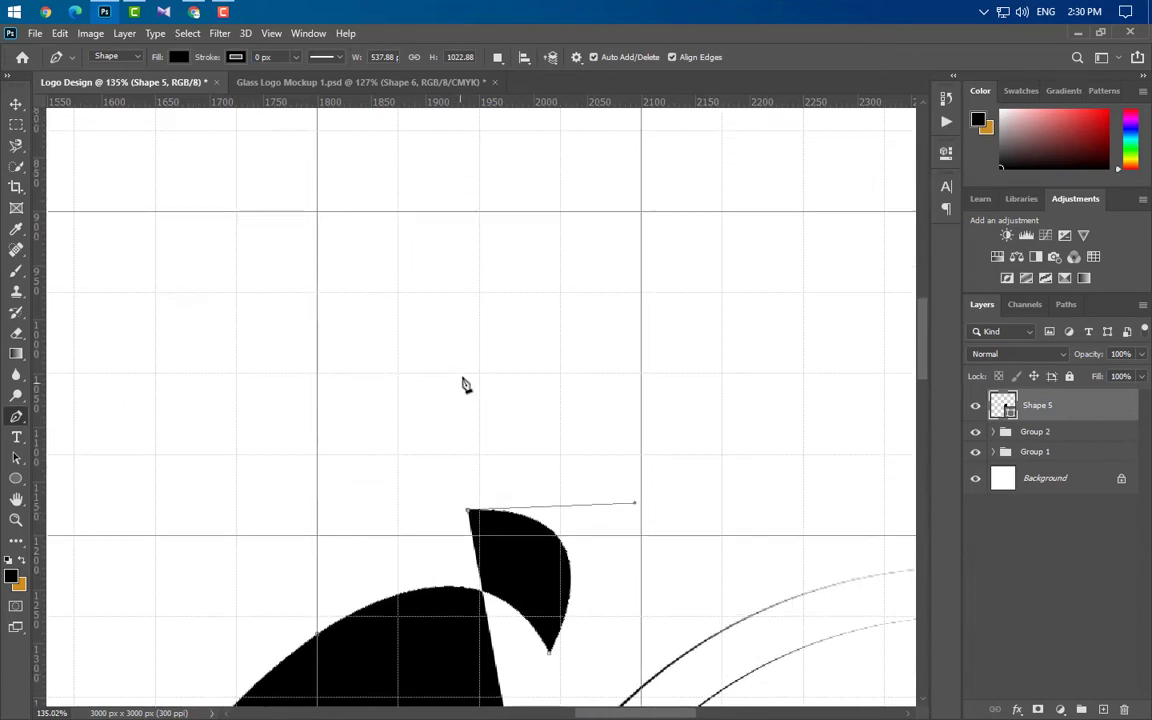
{"action": "left_click_drag", "start_coordinate": [461, 358], "coordinate": [330, 296]}
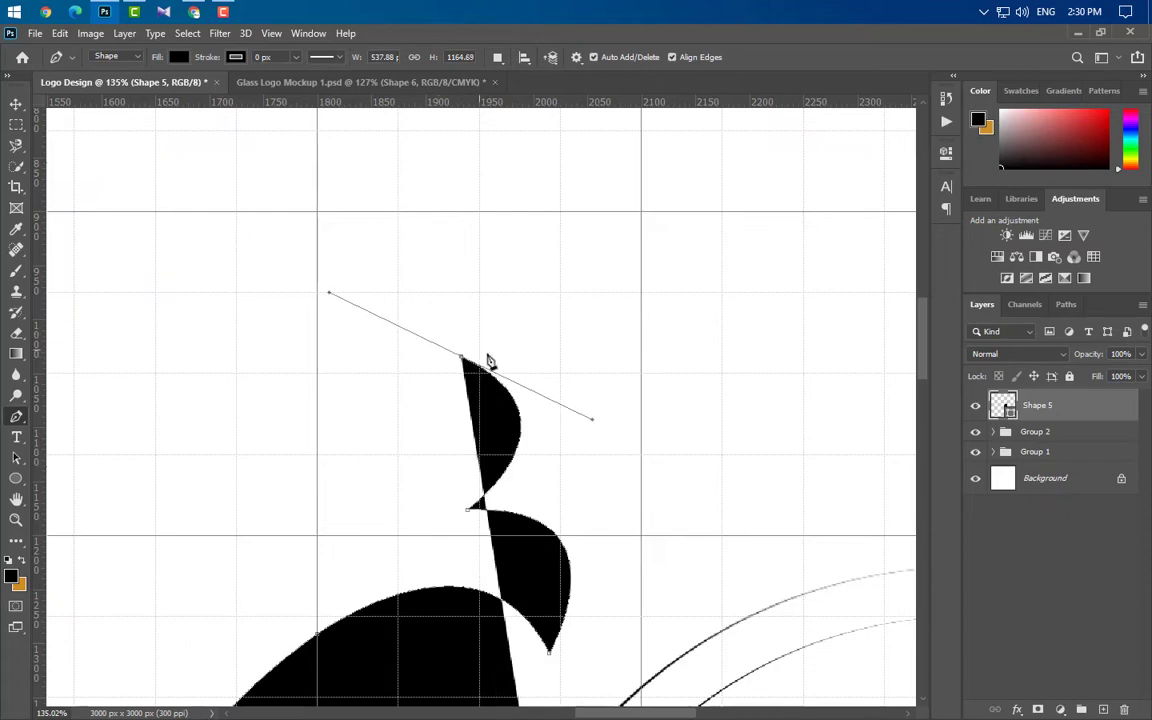
{"action": "key", "text": "alt"}
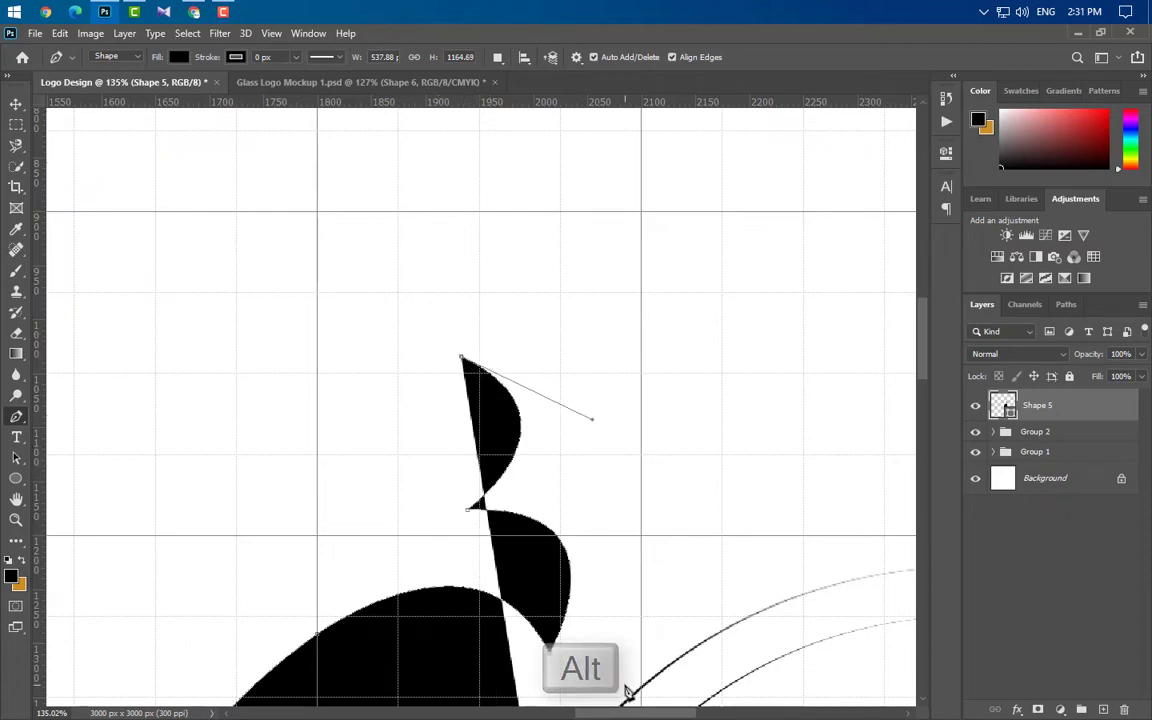
{"action": "left_click_drag", "start_coordinate": [630, 713], "coordinate": [605, 713]}
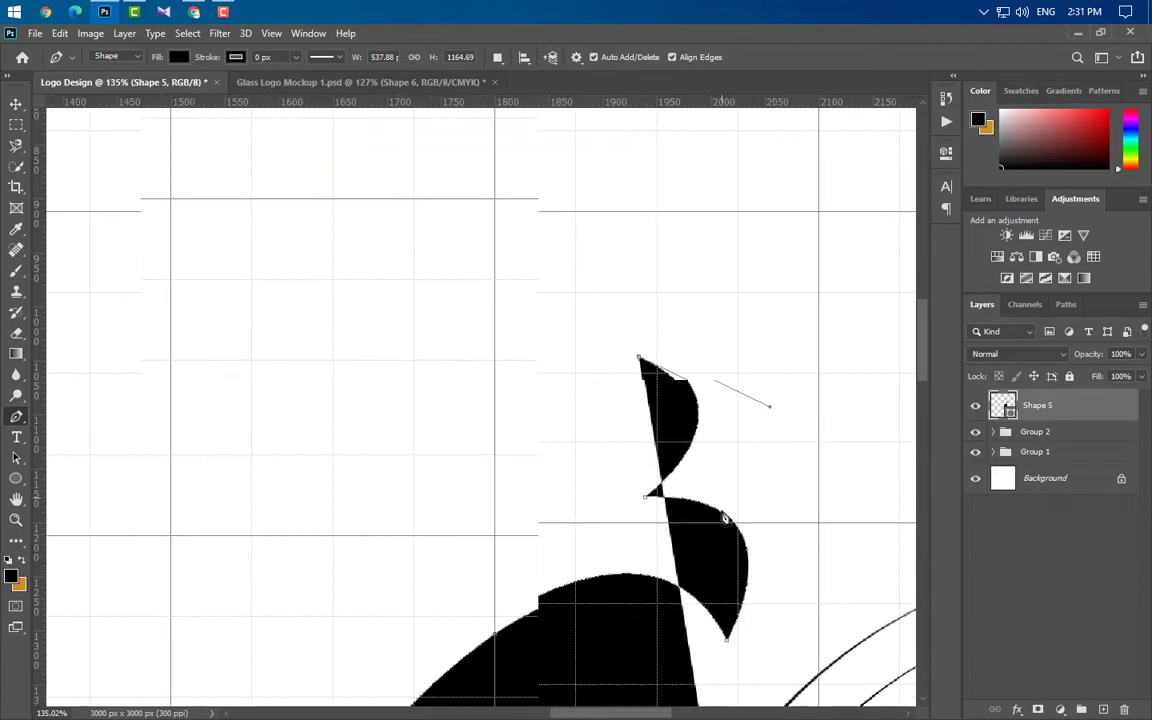
{"action": "scroll", "coordinate": [726, 518], "scroll_direction": "down", "scroll_amount": 2}
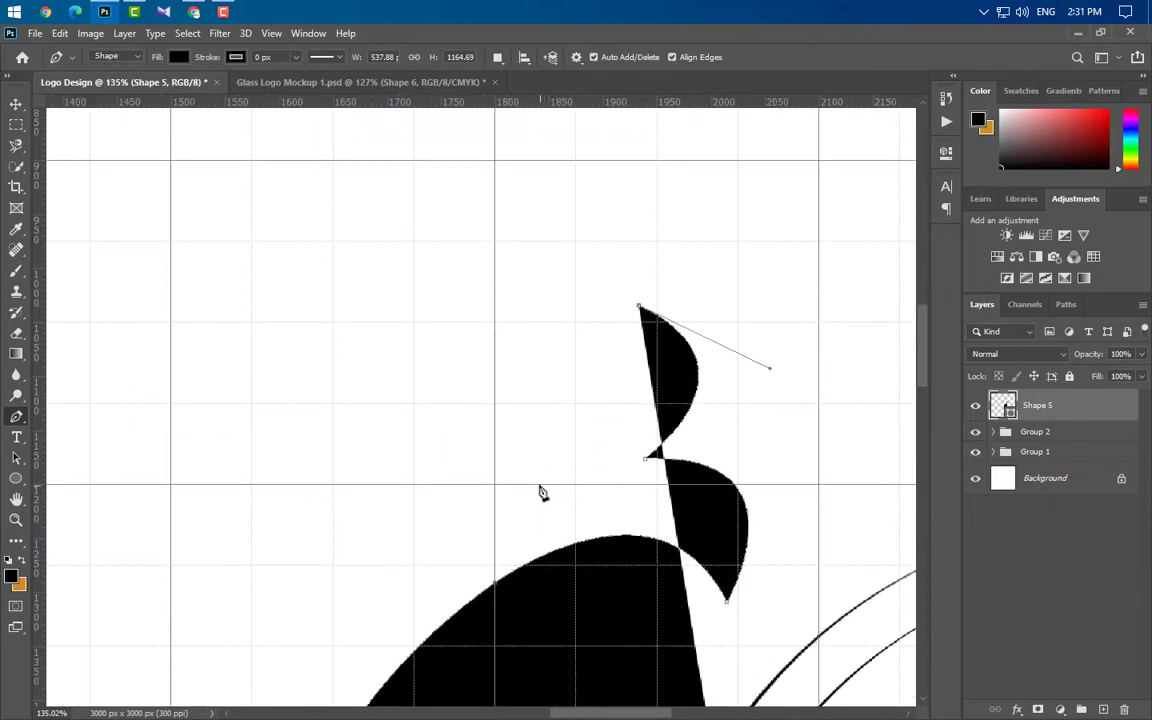
{"action": "left_click_drag", "start_coordinate": [536, 487], "coordinate": [354, 592]}
{"action": "scroll", "coordinate": [655, 350], "scroll_direction": "down", "scroll_amount": 6}
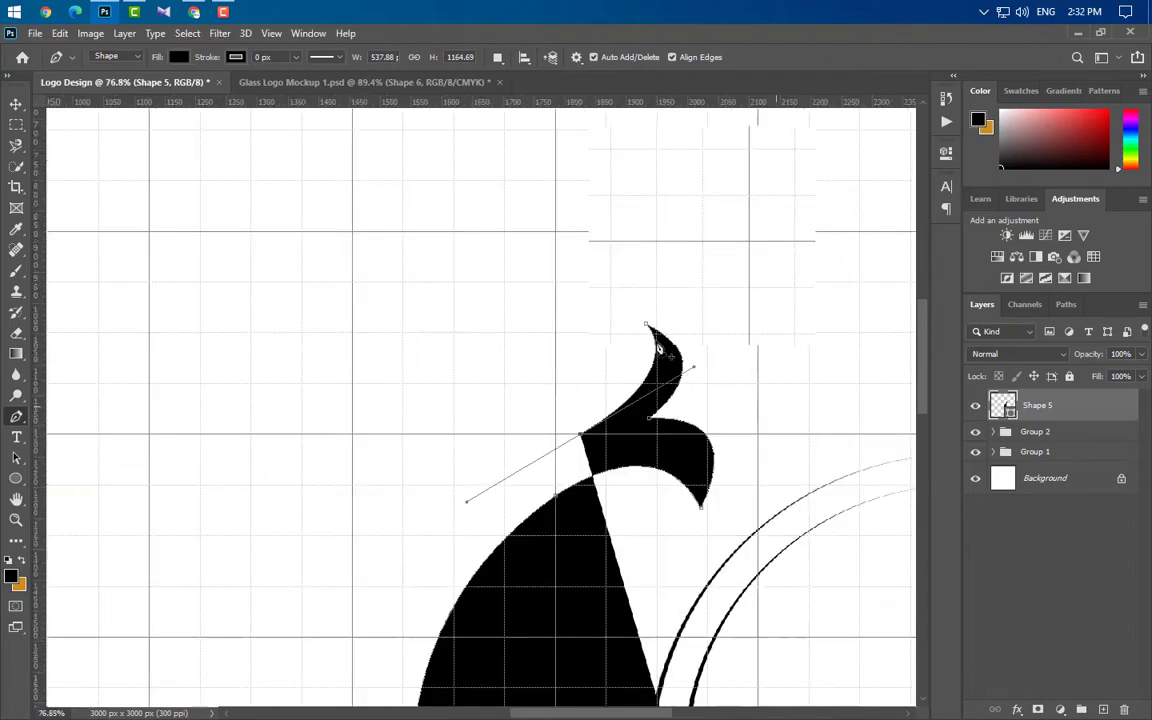
Curve the outer edge down alongside the inner one, through about X 1545, Y 1575, to a point near X 1575, Y 1920
{"action": "scroll", "coordinate": [592, 592], "scroll_direction": "up", "scroll_amount": 5}
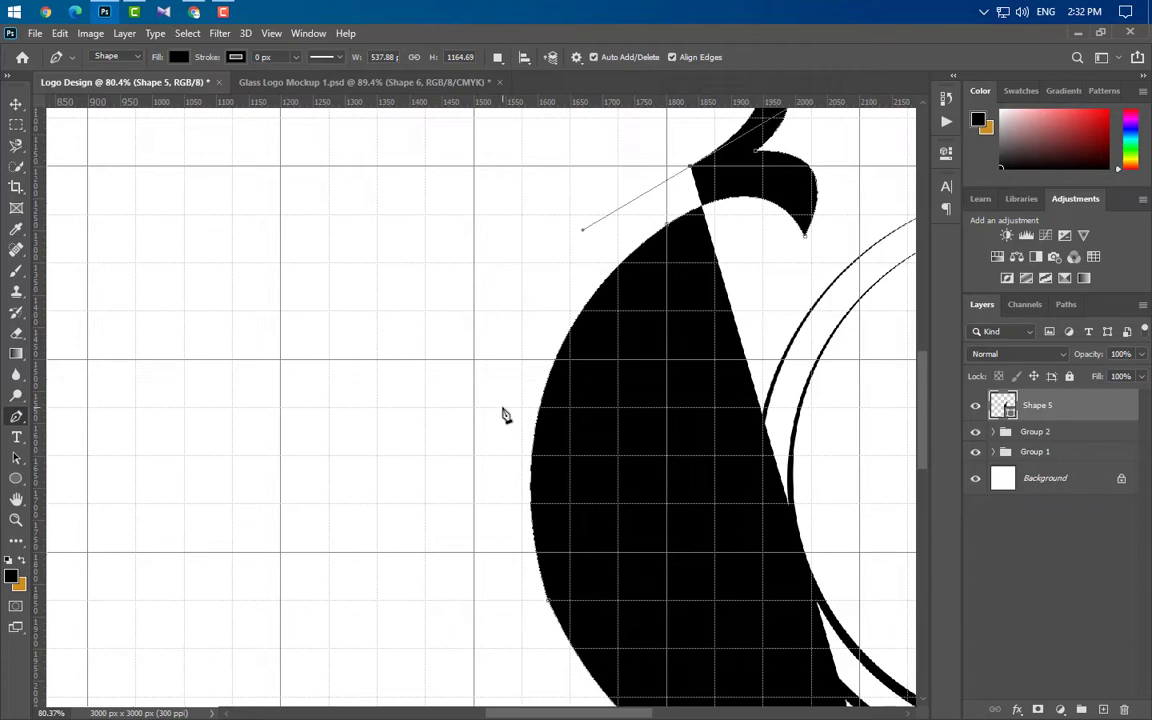
{"action": "left_click_drag", "start_coordinate": [504, 407], "coordinate": [480, 510]}
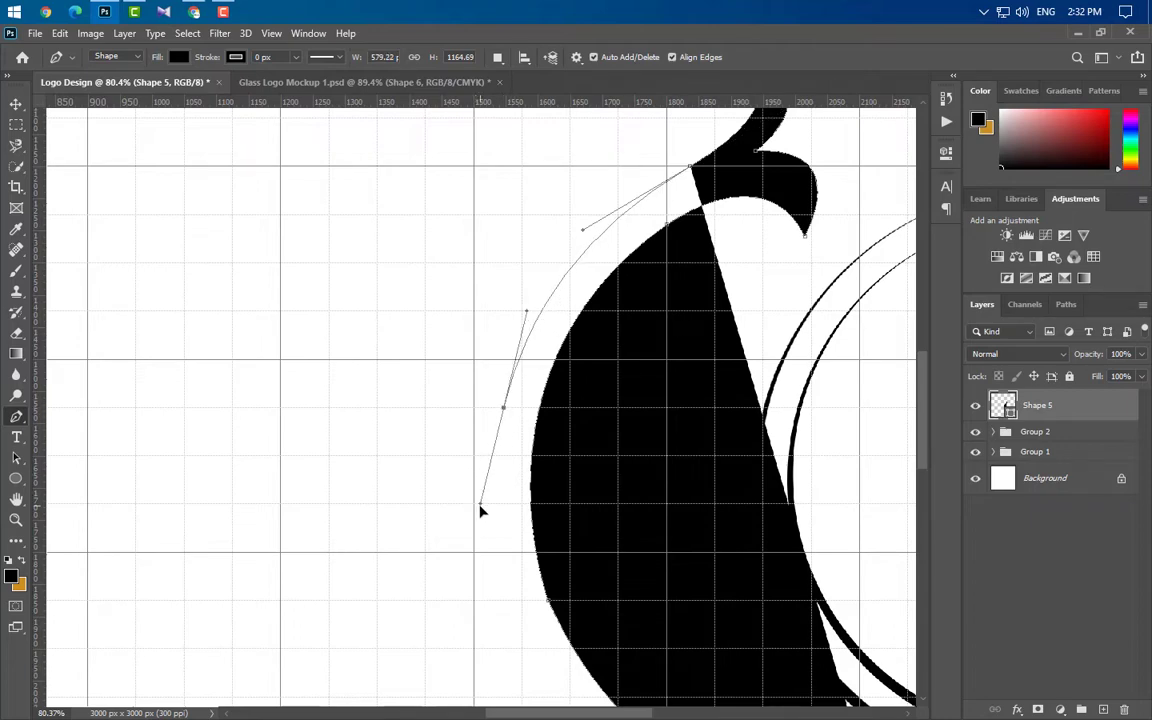
{"action": "scroll", "coordinate": [553, 604], "scroll_direction": "down", "scroll_amount": 3}
{"action": "scroll", "coordinate": [540, 606], "scroll_direction": "up", "scroll_amount": 2}
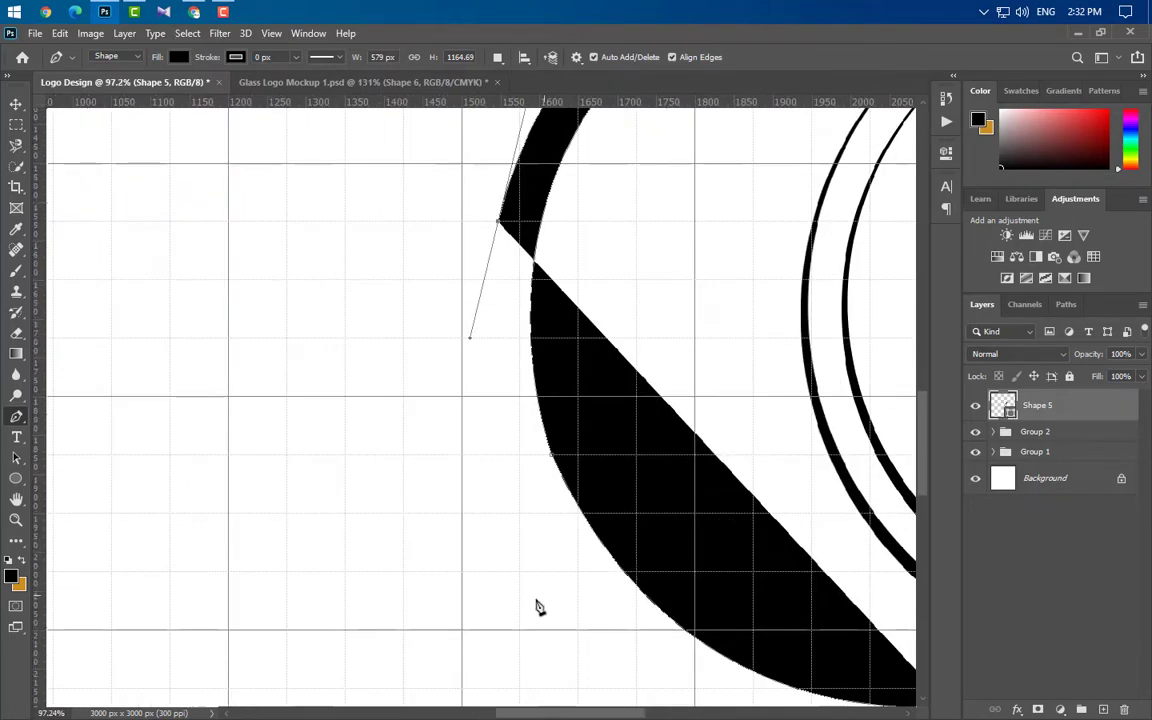
{"action": "scroll", "coordinate": [536, 607], "scroll_direction": "up", "scroll_amount": 1}
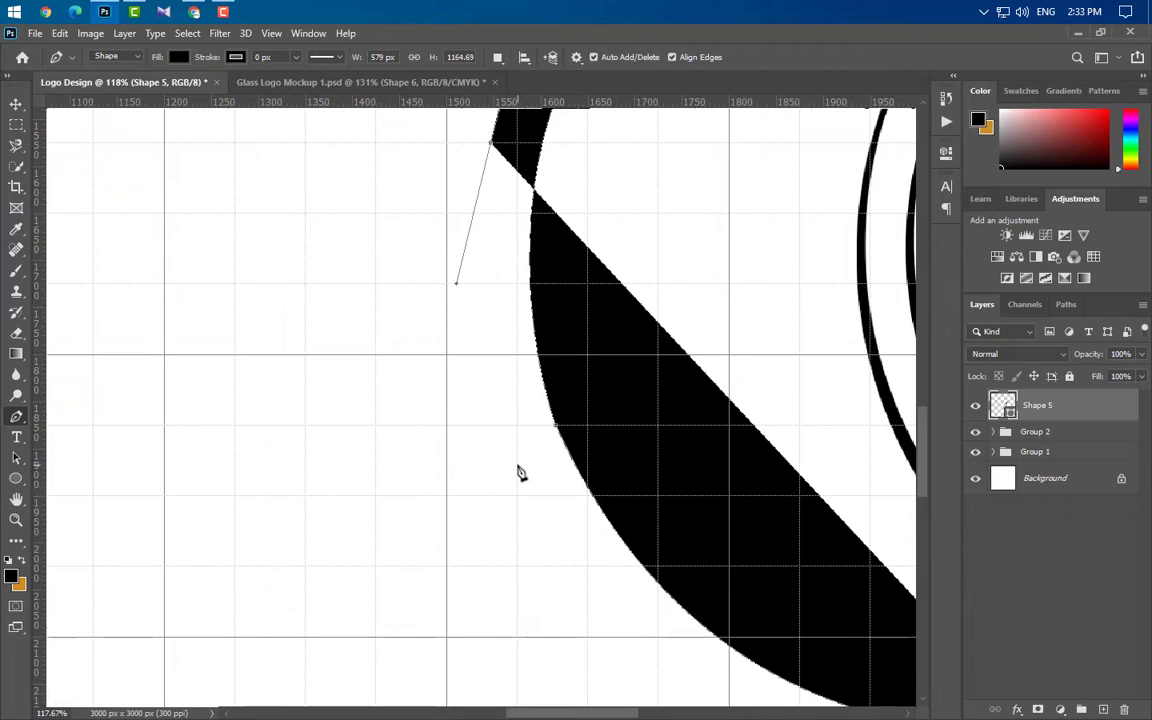
{"action": "left_click_drag", "start_coordinate": [518, 468], "coordinate": [533, 497]}
Round the junction near X 1540, Y 1950 and sweep an arched branch out to a pointed tip near X 1230, Y 1925
{"action": "scroll", "coordinate": [398, 609], "scroll_direction": "up", "scroll_amount": 5}
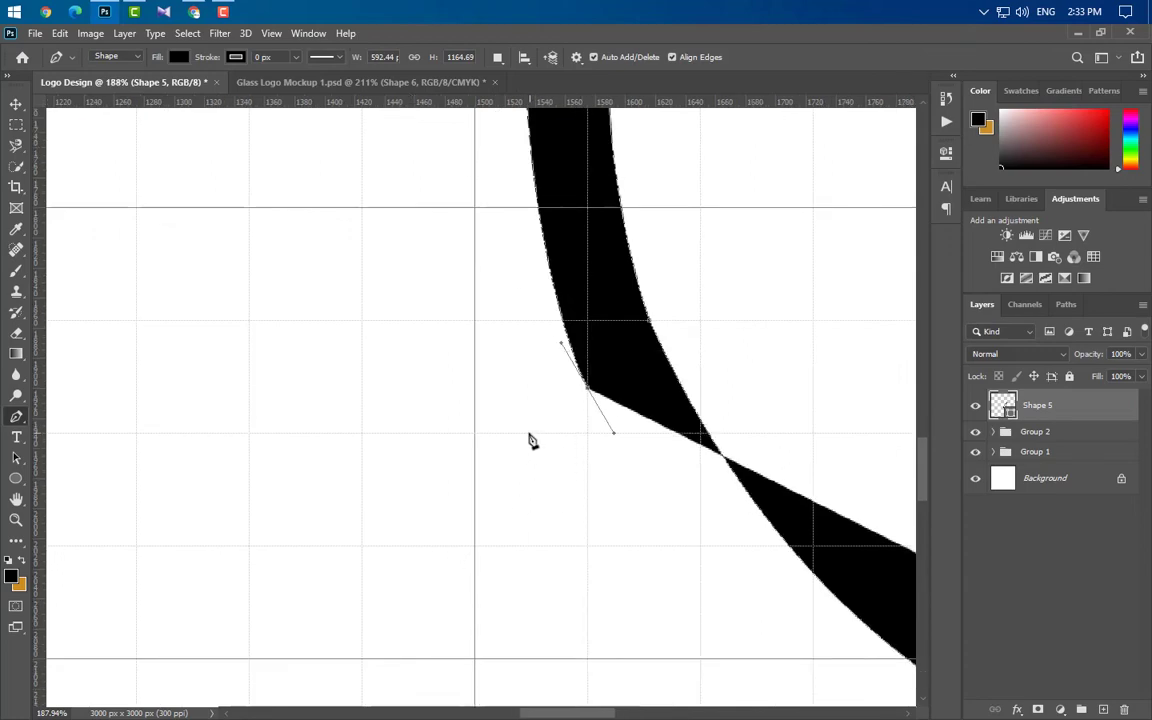
{"action": "left_click_drag", "start_coordinate": [482, 420], "coordinate": [482, 417]}
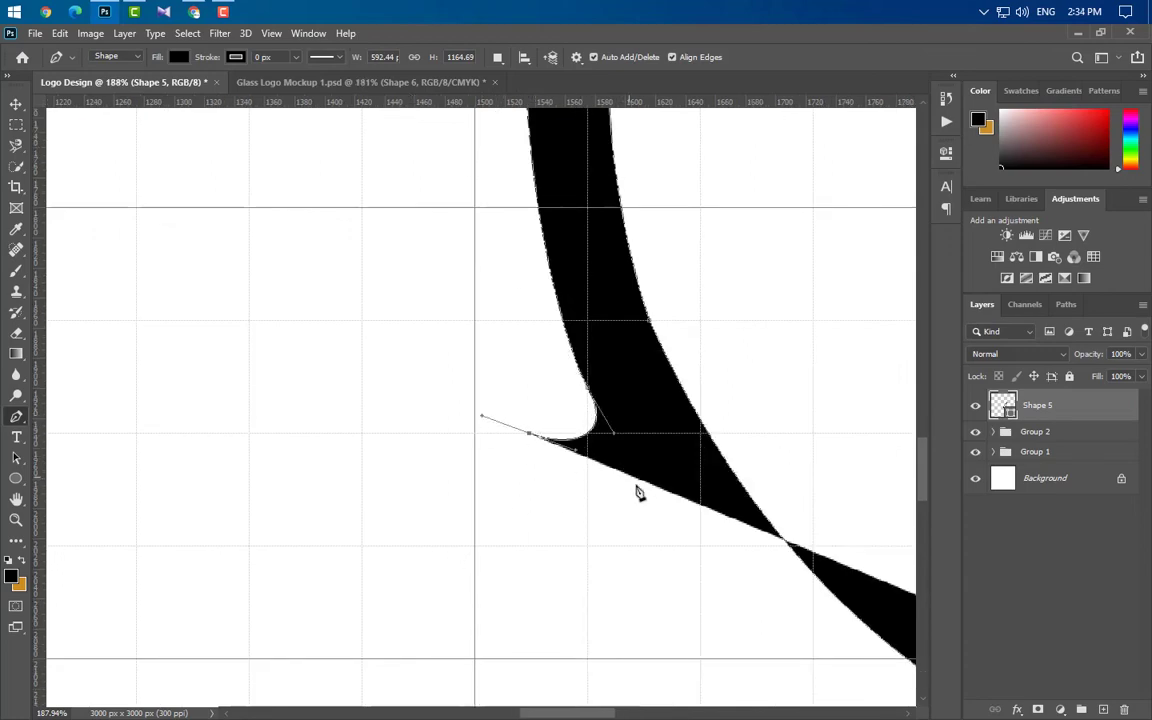
{"action": "scroll", "coordinate": [740, 502], "scroll_direction": "down", "scroll_amount": 3}
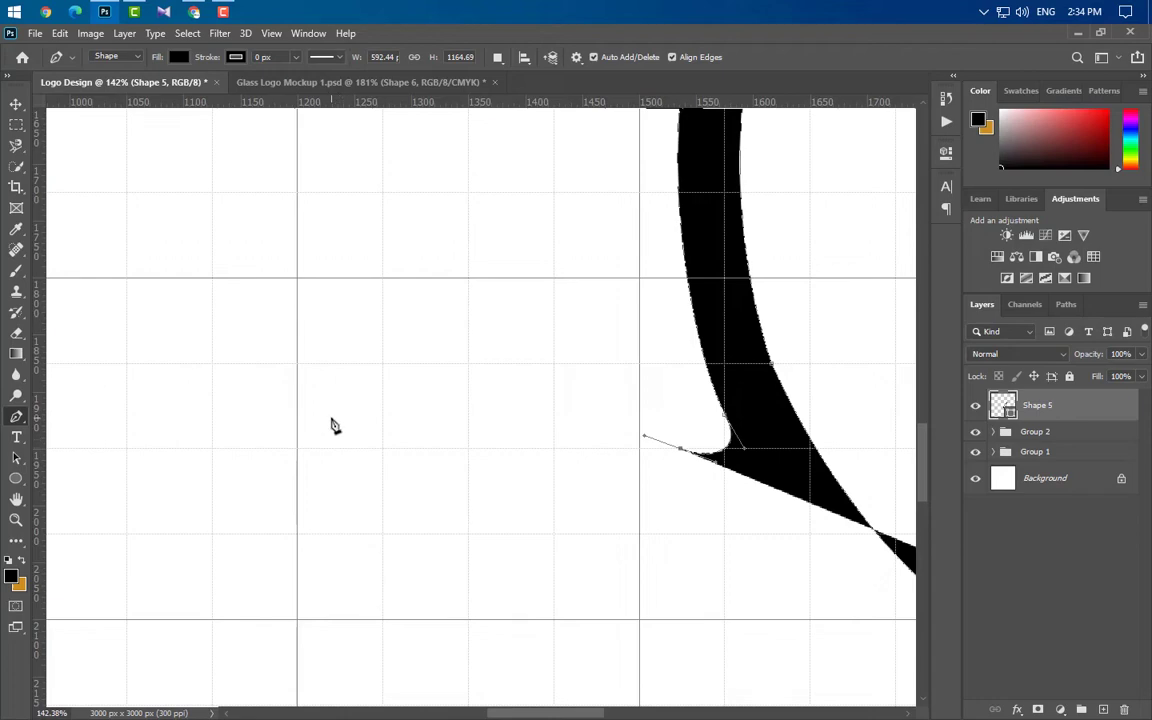
{"action": "left_click_drag", "start_coordinate": [332, 418], "coordinate": [169, 490]}
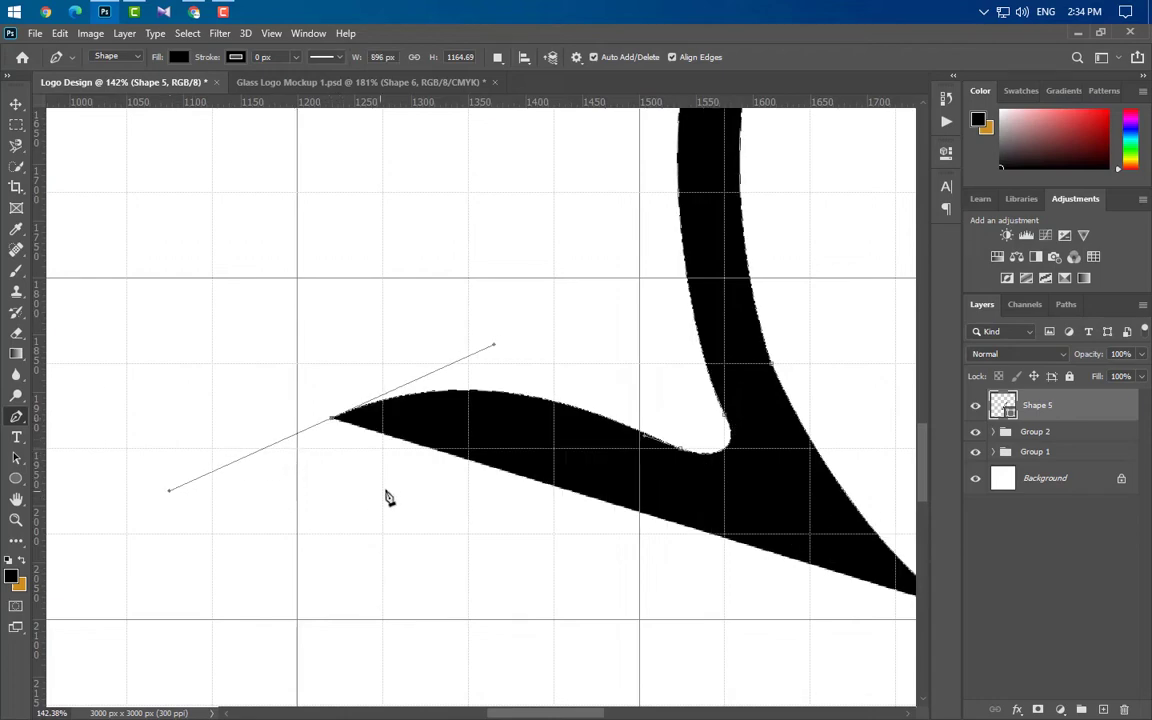
{"action": "left_click", "coordinate": [332, 418], "text": "alt"}
Cut a curved notch under the branch tip to about X 1330, Y 1935 and curve out to a second corner tip near X 1135, Y 2015
{"action": "scroll", "coordinate": [440, 472], "scroll_direction": "up", "scroll_amount": 3}
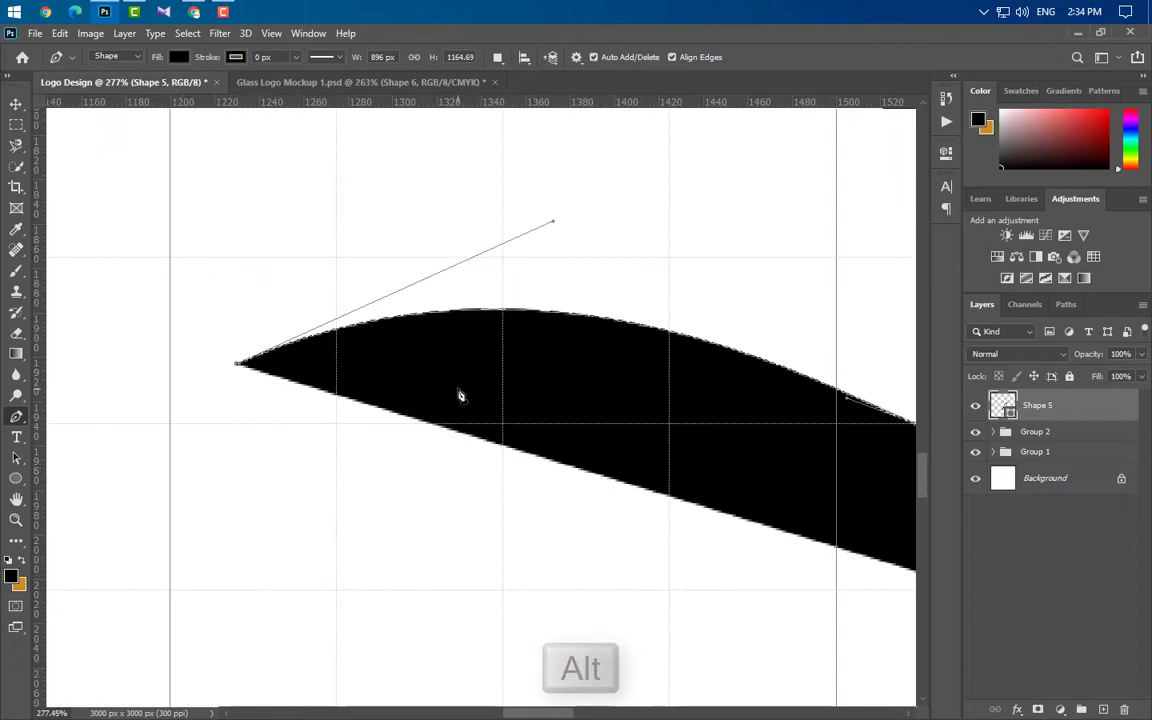
{"action": "left_click_drag", "start_coordinate": [458, 388], "coordinate": [521, 415]}
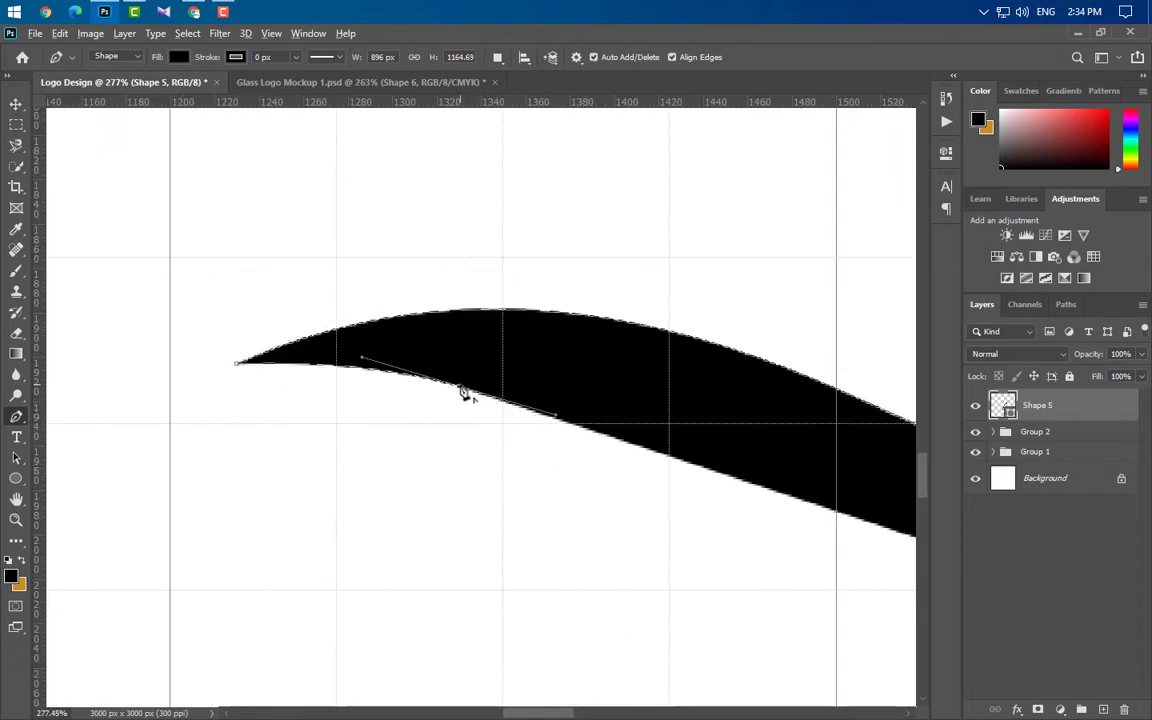
{"action": "scroll", "coordinate": [720, 415], "scroll_direction": "down", "scroll_amount": 2}
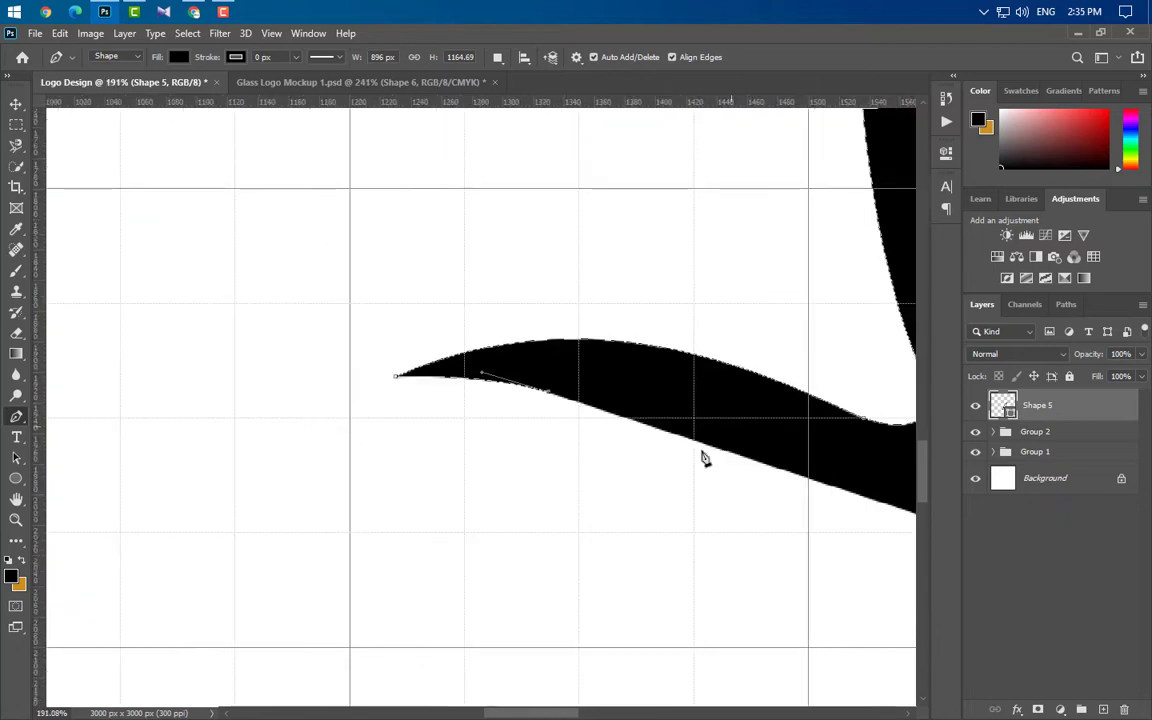
{"action": "scroll", "coordinate": [160, 607], "scroll_direction": "up", "scroll_amount": 1}
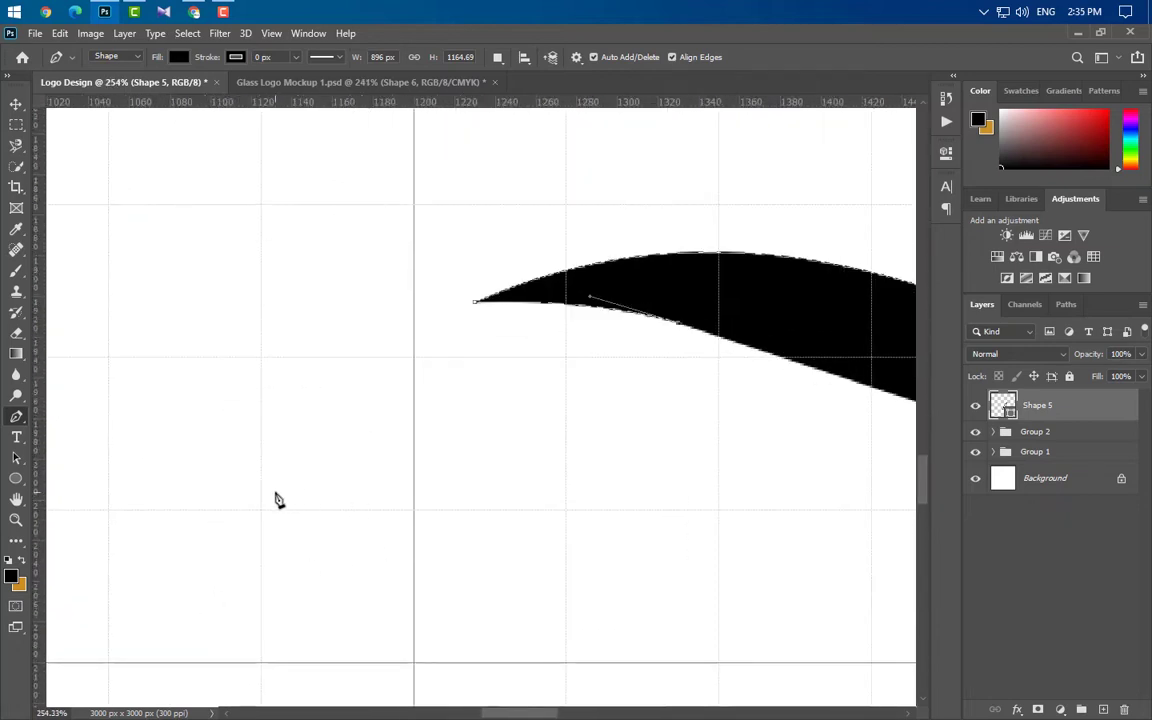
{"action": "left_click_drag", "start_coordinate": [281, 491], "coordinate": [118, 625]}
{"action": "left_click", "coordinate": [281, 491], "text": "alt"}
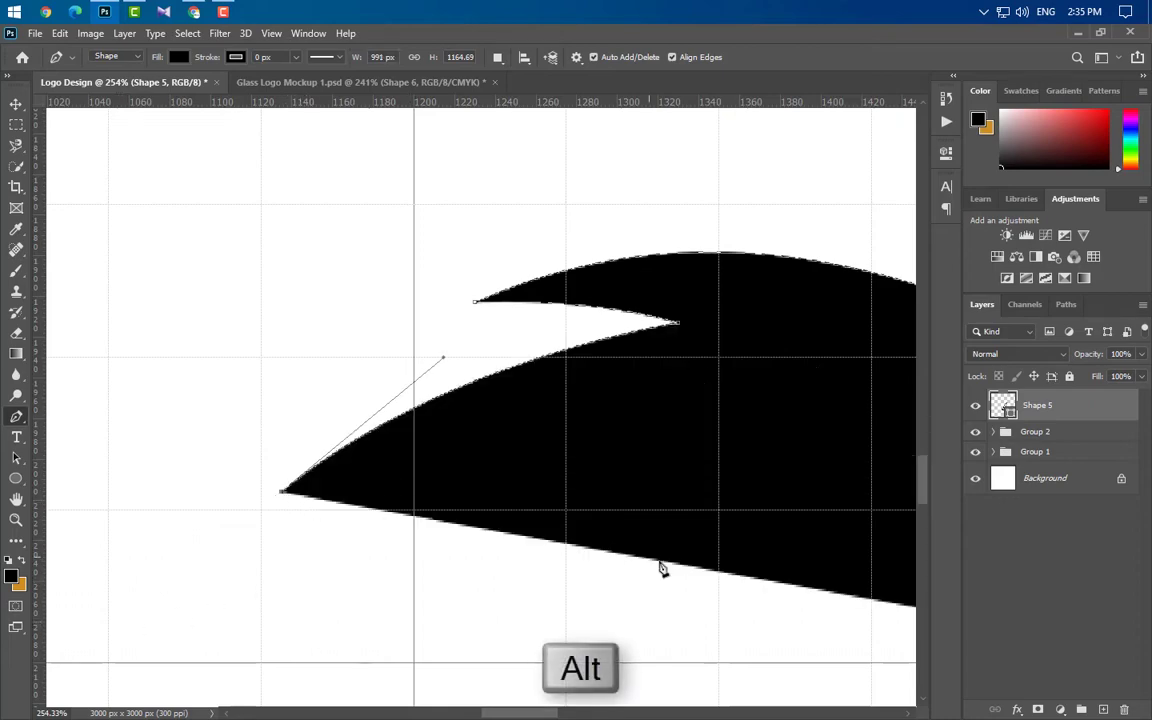
{"action": "scroll", "coordinate": [206, 470], "scroll_direction": "down", "scroll_amount": 5}
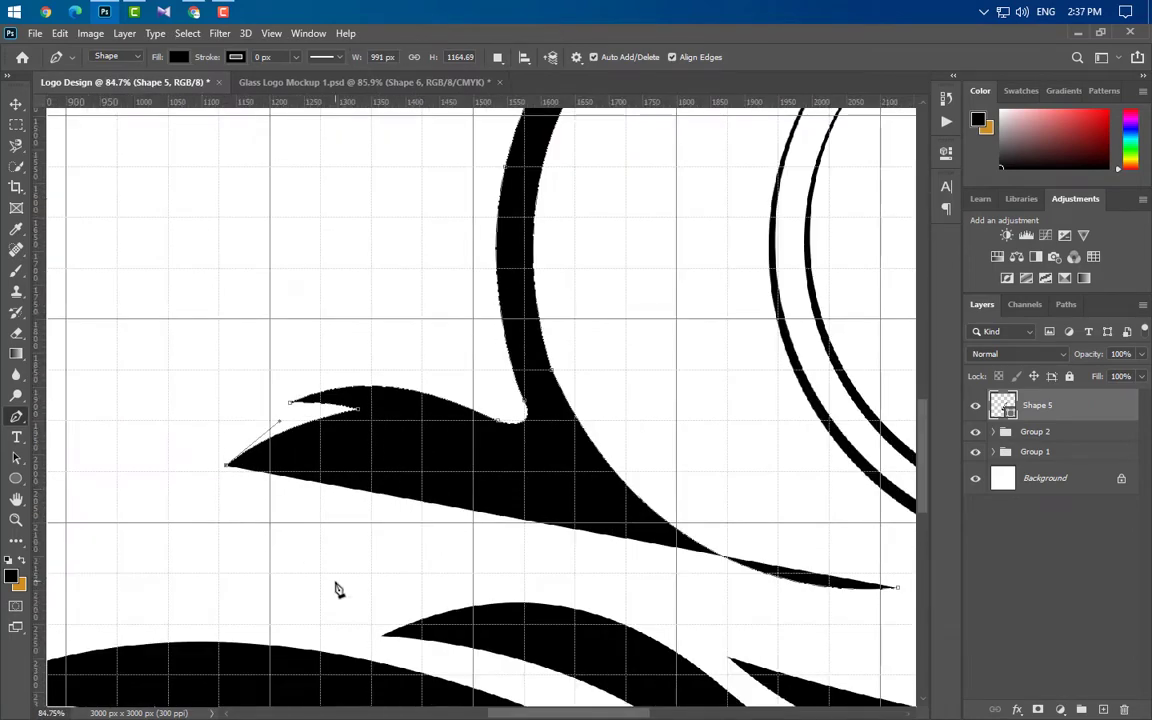
{"action": "scroll", "coordinate": [521, 655], "scroll_direction": "up", "scroll_amount": 1}
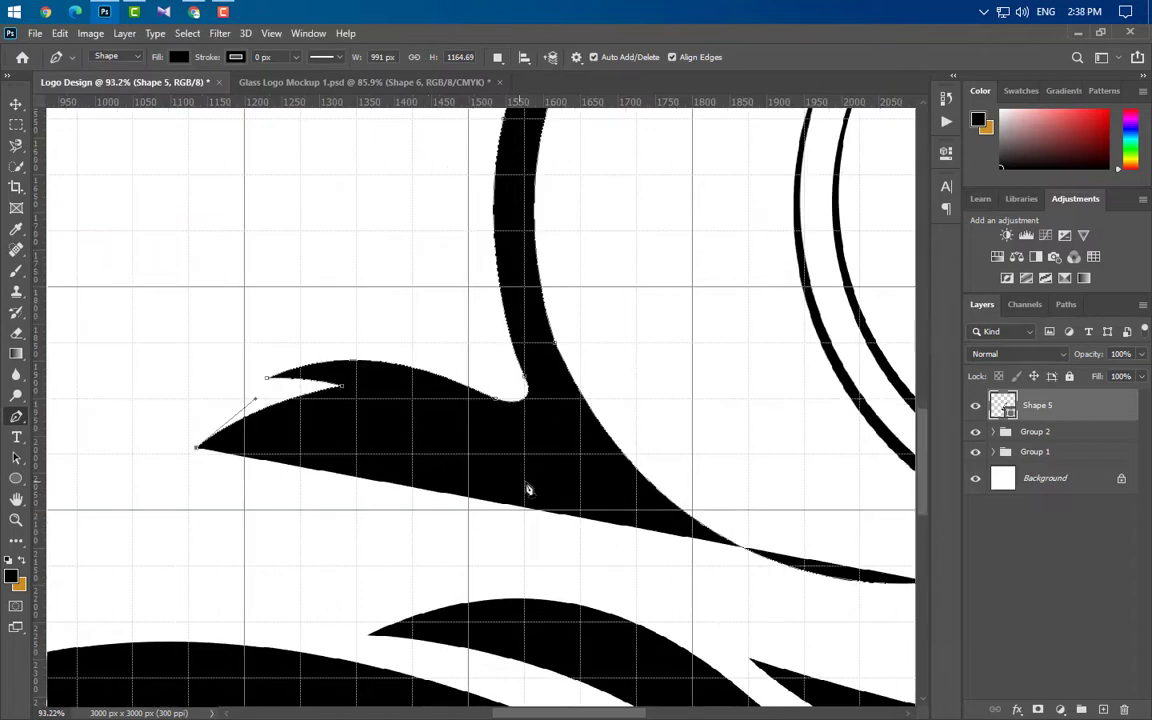
Curve the second tip's underside in to a corner near X 1610, Y 2065, and arch back out to a tip near X 1115, Y 2190
{"action": "left_click_drag", "start_coordinate": [552, 485], "coordinate": [741, 595]}
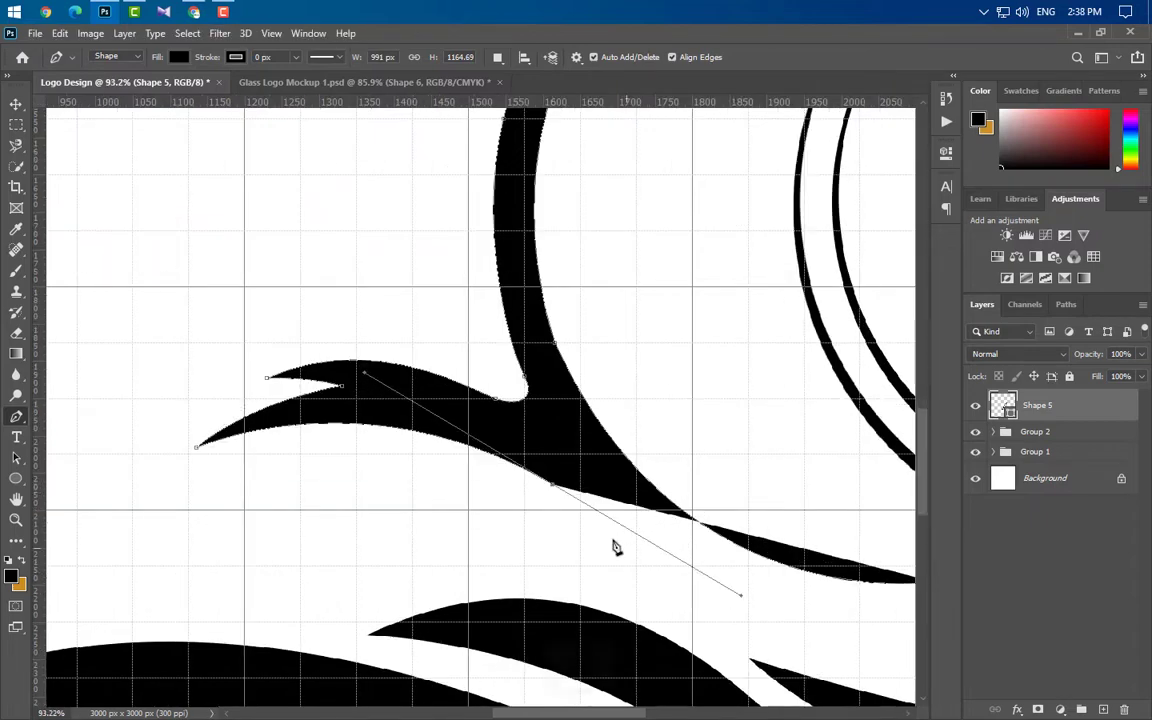
{"action": "left_click", "coordinate": [553, 486], "text": "alt"}
{"action": "scroll", "coordinate": [710, 478], "scroll_direction": "down", "scroll_amount": 2}
{"action": "scroll", "coordinate": [517, 532], "scroll_direction": "down", "scroll_amount": 5}
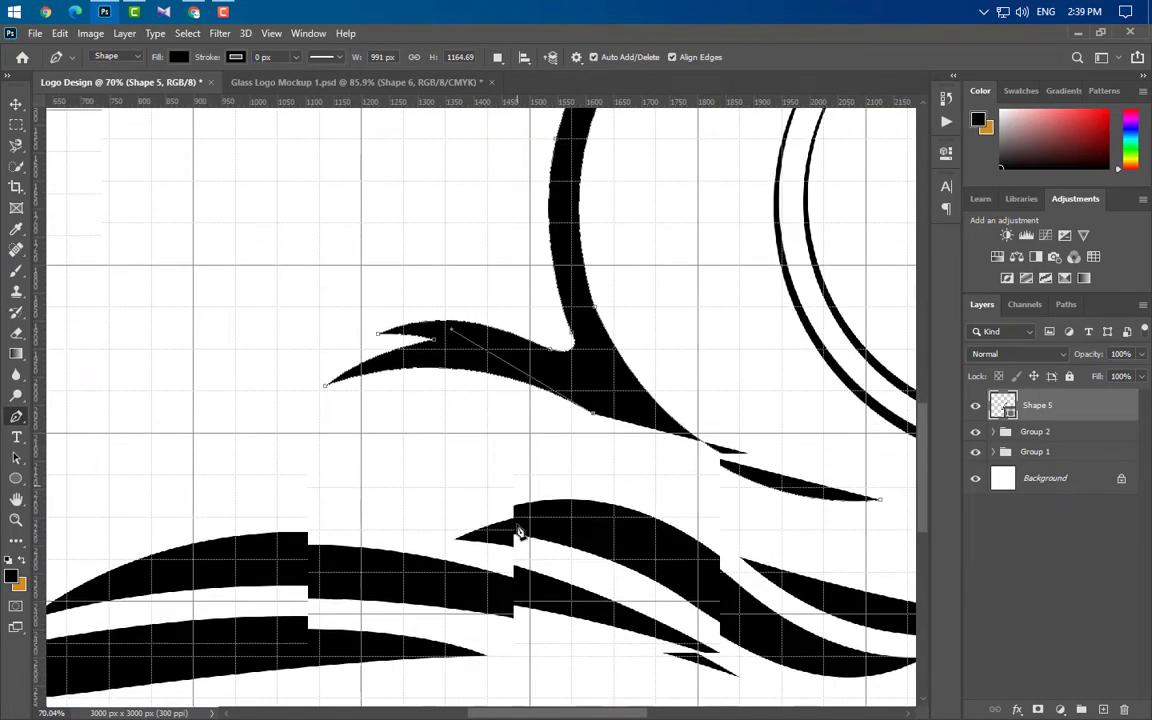
{"action": "left_click", "coordinate": [334, 319]}
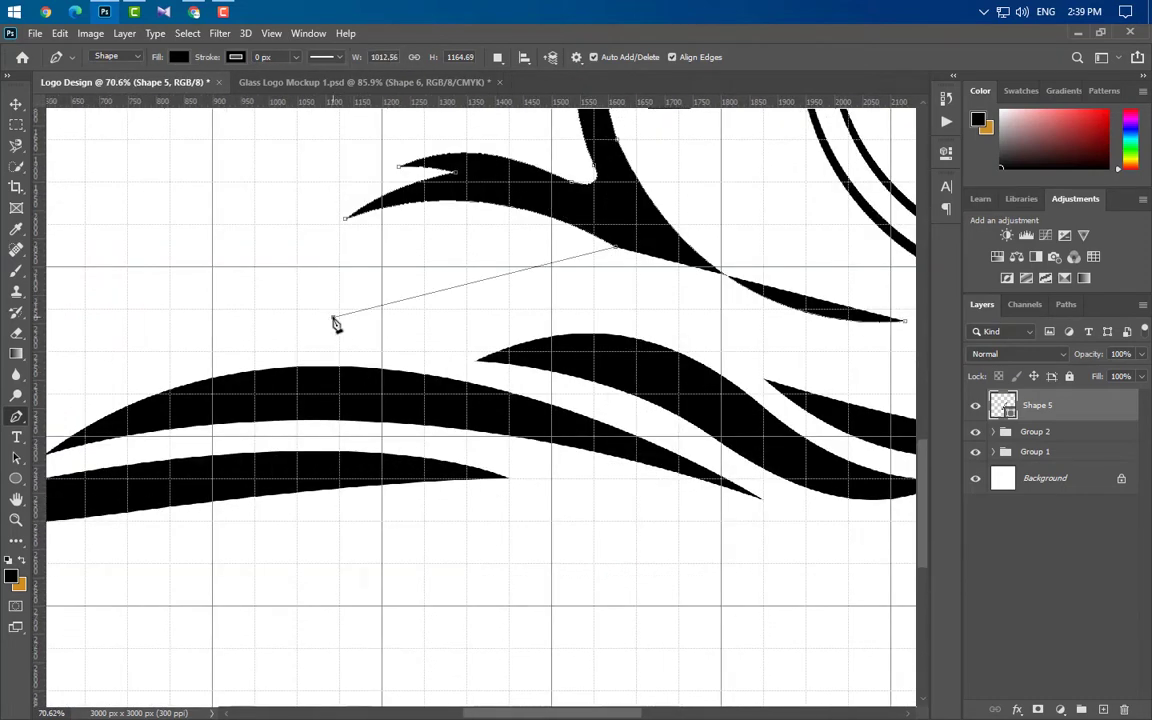
{"action": "left_click_drag", "start_coordinate": [334, 319], "coordinate": [285, 508]}
{"action": "scroll", "coordinate": [509, 272], "scroll_direction": "up", "scroll_amount": 3}
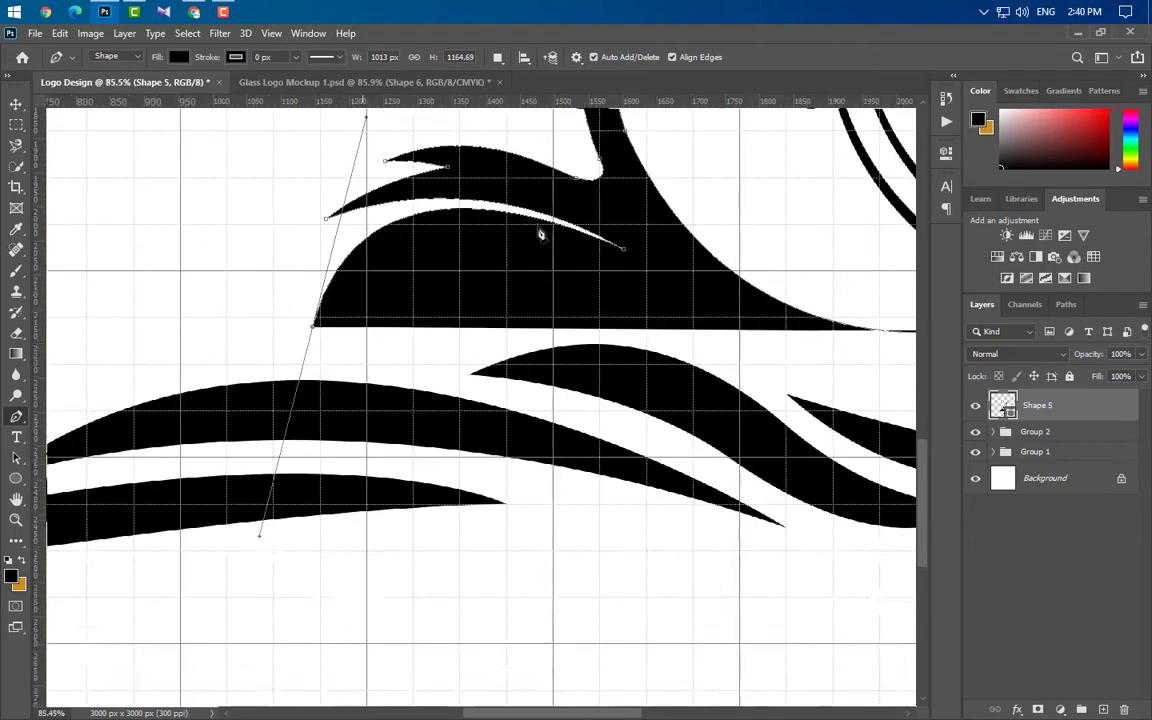
{"action": "key", "text": "alt"}
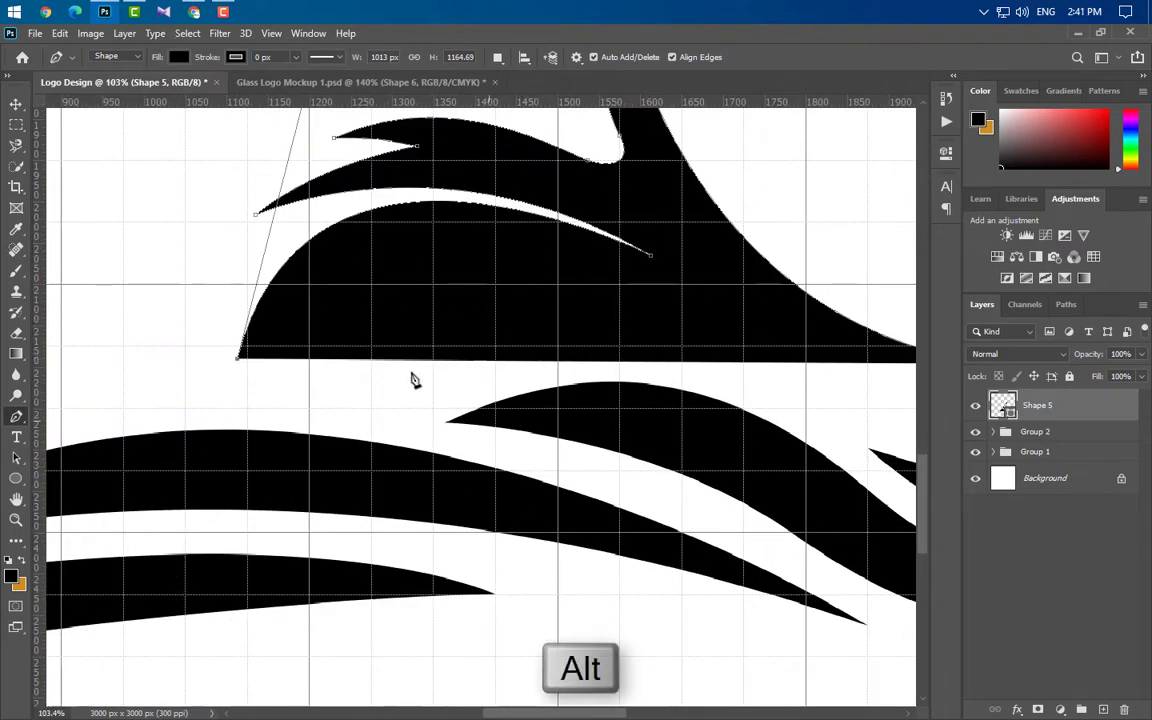
Cut a curved notch in to about X 1310, Y 2085 and curve down to another corner tip near X 1265, Y 2190
{"action": "scroll", "coordinate": [463, 225], "scroll_direction": "up", "scroll_amount": 3}
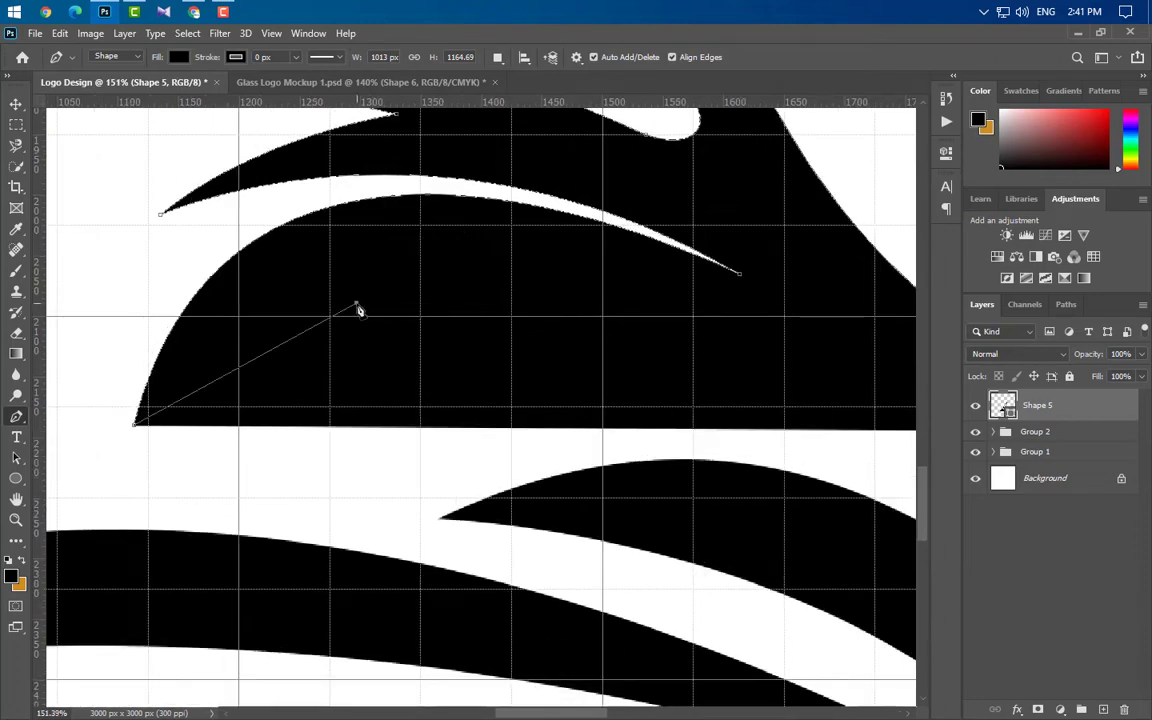
{"action": "left_click_drag", "start_coordinate": [357, 304], "coordinate": [521, 312]}
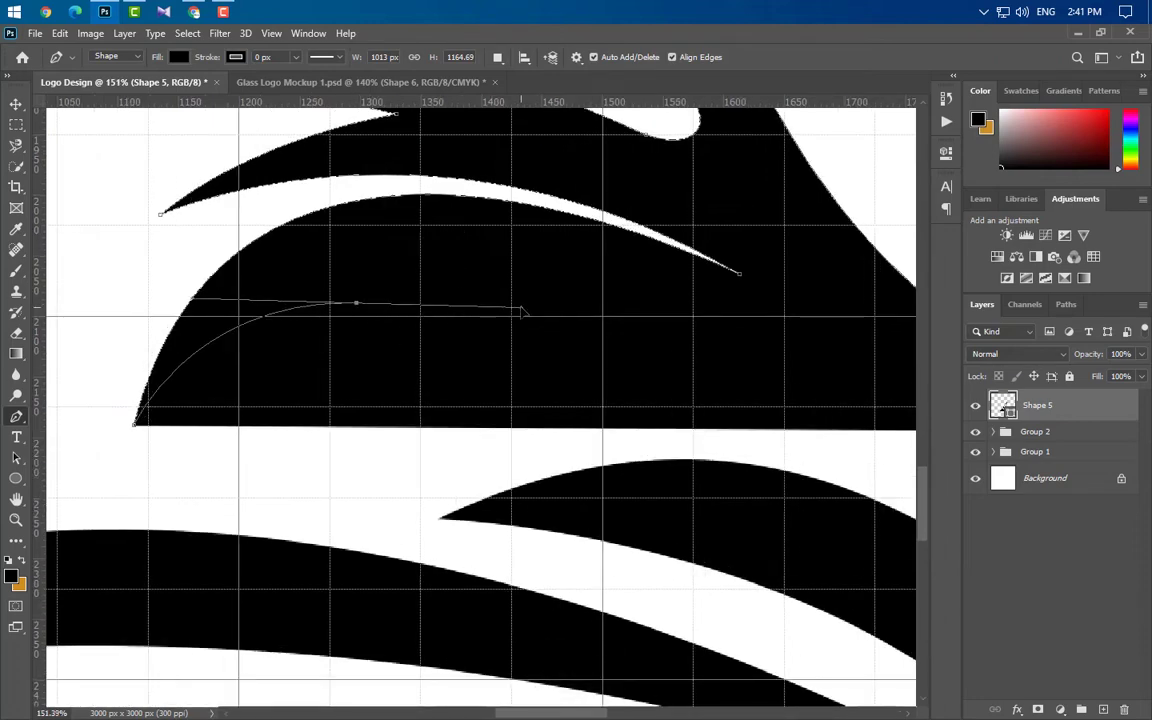
{"action": "left_click", "coordinate": [356, 304], "text": "alt"}
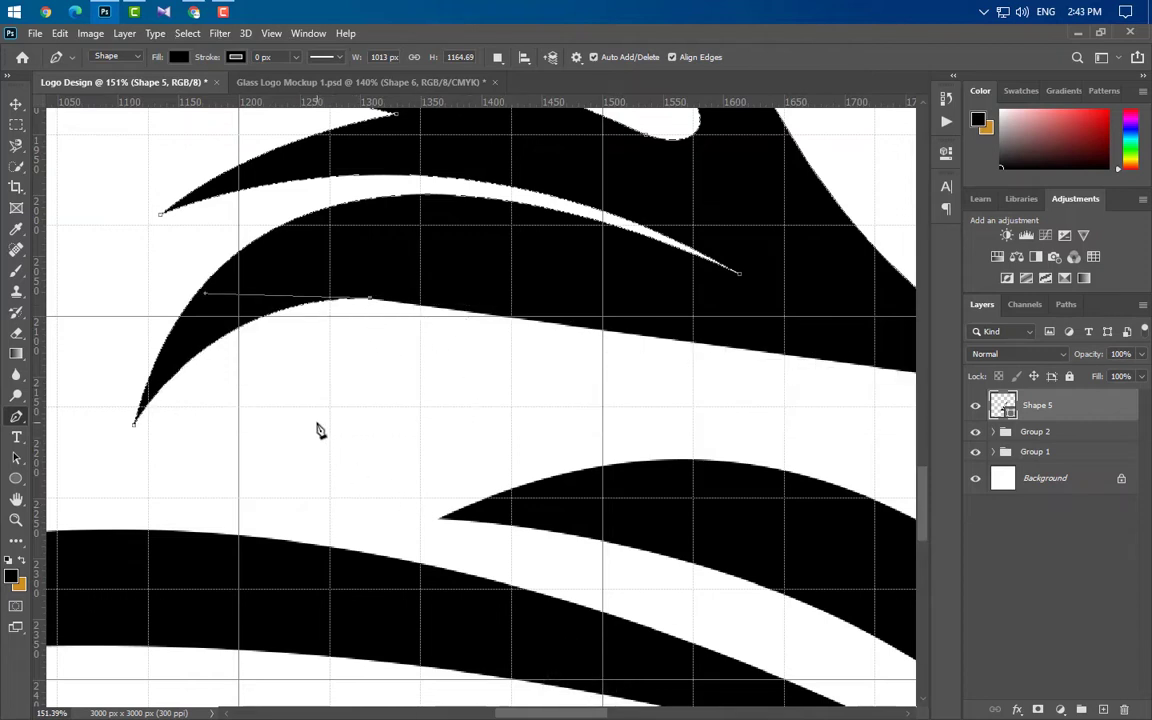
{"action": "left_click_drag", "start_coordinate": [296, 500], "coordinate": [314, 515]}
{"action": "left_click", "coordinate": [318, 424], "text": "alt"}
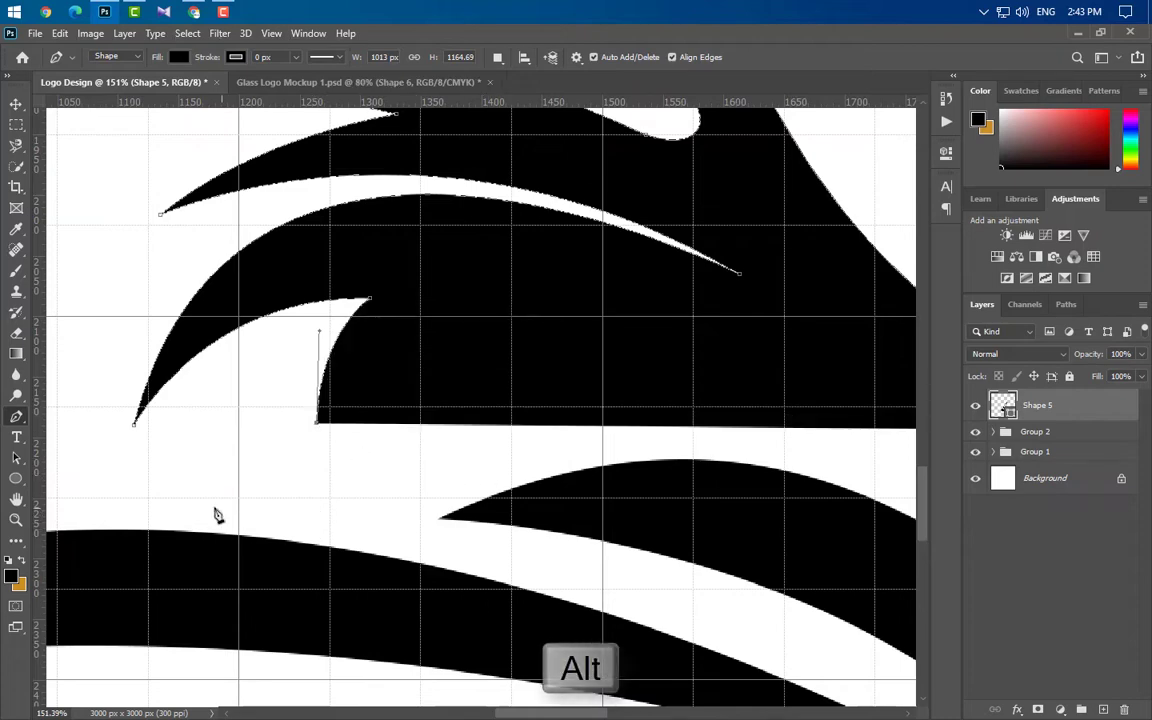
Sweep the underside through about X 1650, Y 2175 and close the shape at its starting point near X 2125, Y 2195
{"action": "scroll", "coordinate": [101, 493], "scroll_direction": "down", "scroll_amount": 2, "text": "alt"}
{"action": "scroll", "coordinate": [101, 493], "scroll_direction": "down", "scroll_amount": 1, "text": "alt"}
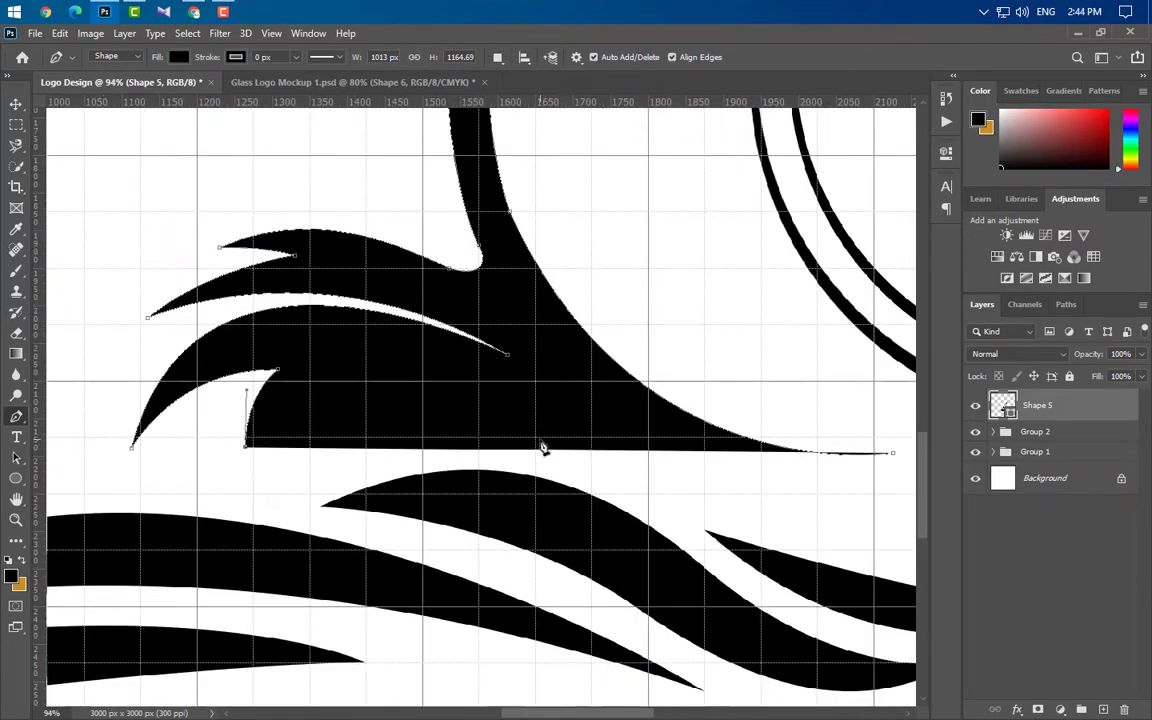
{"action": "left_click_drag", "start_coordinate": [536, 439], "coordinate": [733, 585]}
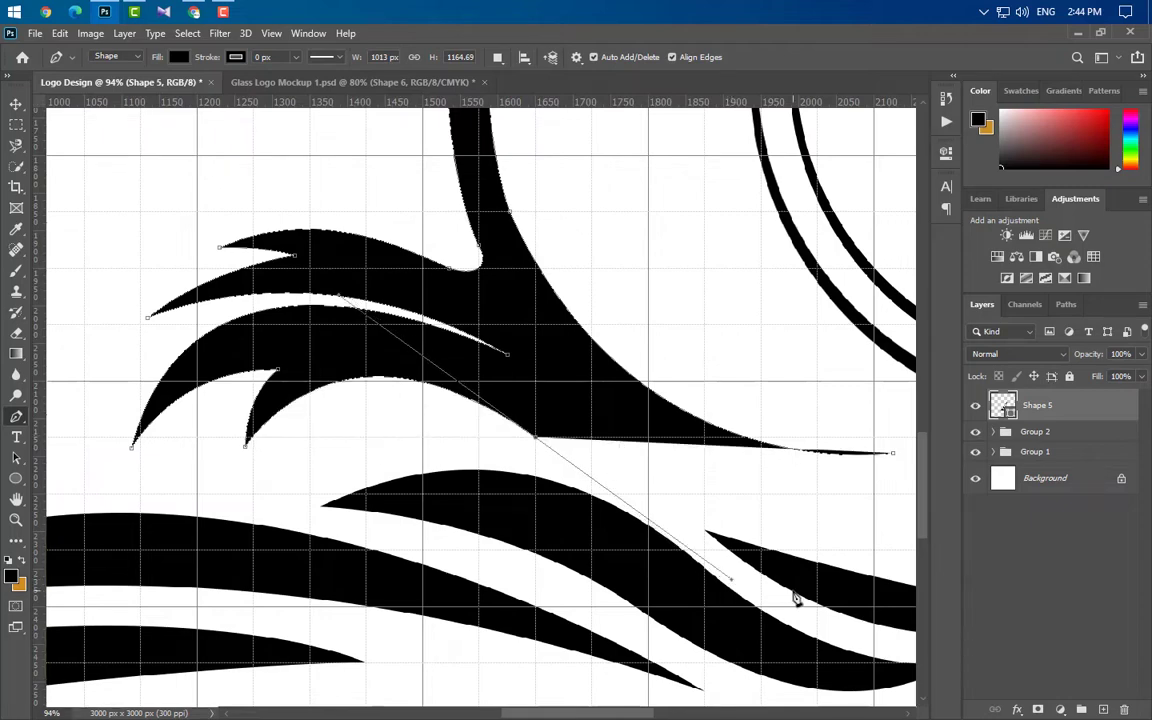
{"action": "left_click", "coordinate": [894, 456]}
{"action": "scroll", "coordinate": [257, 468], "scroll_direction": "down", "scroll_amount": 6}
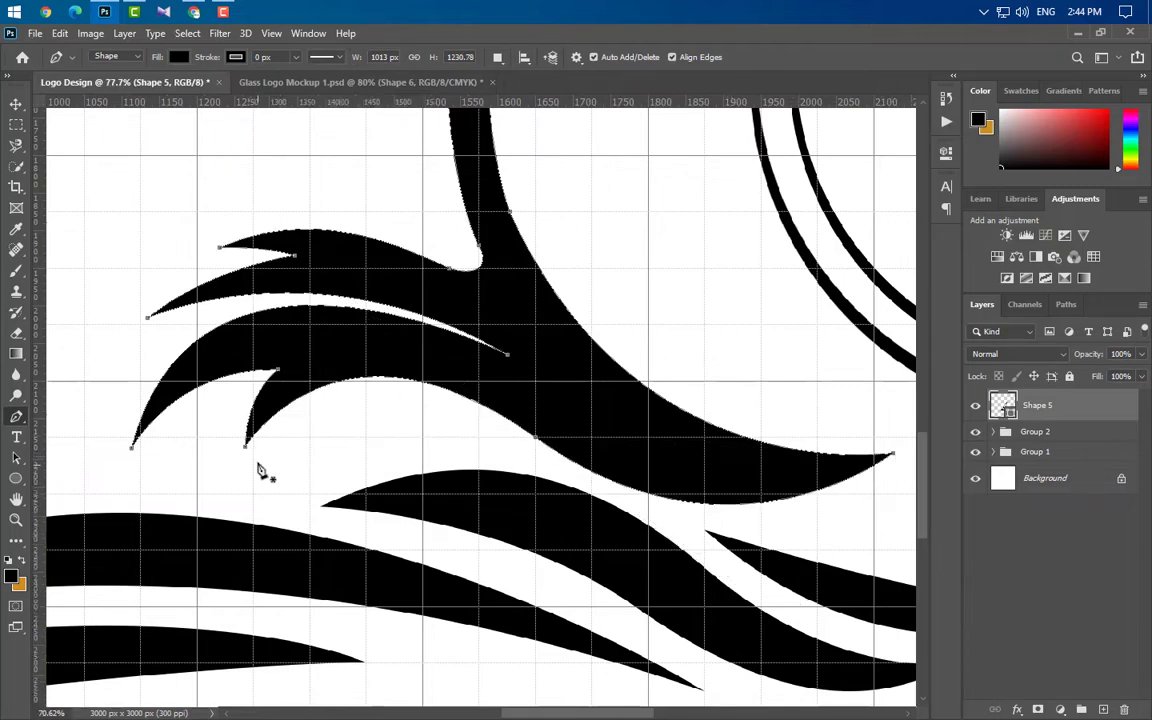
Start a new shape inside the arch near X 1635, Y 1575 and curve it up to a corner near X 1895, Y 1425
{"action": "scroll", "coordinate": [340, 212], "scroll_direction": "up", "scroll_amount": 7}
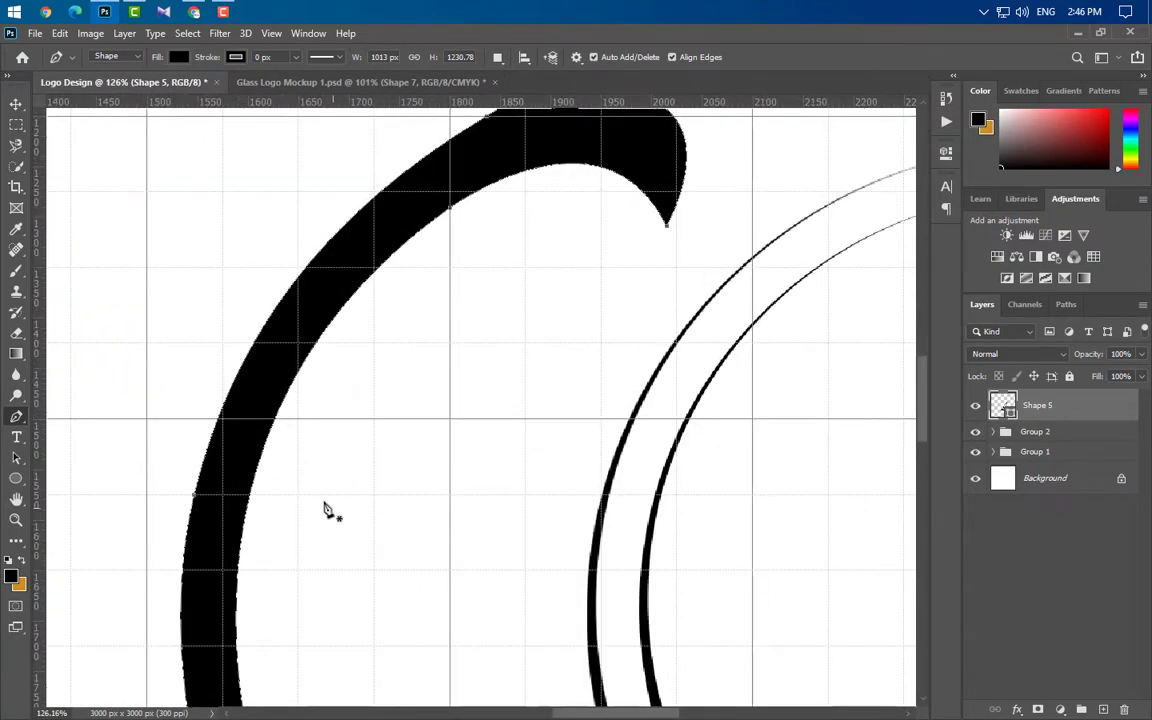
{"action": "left_click", "coordinate": [284, 494]}
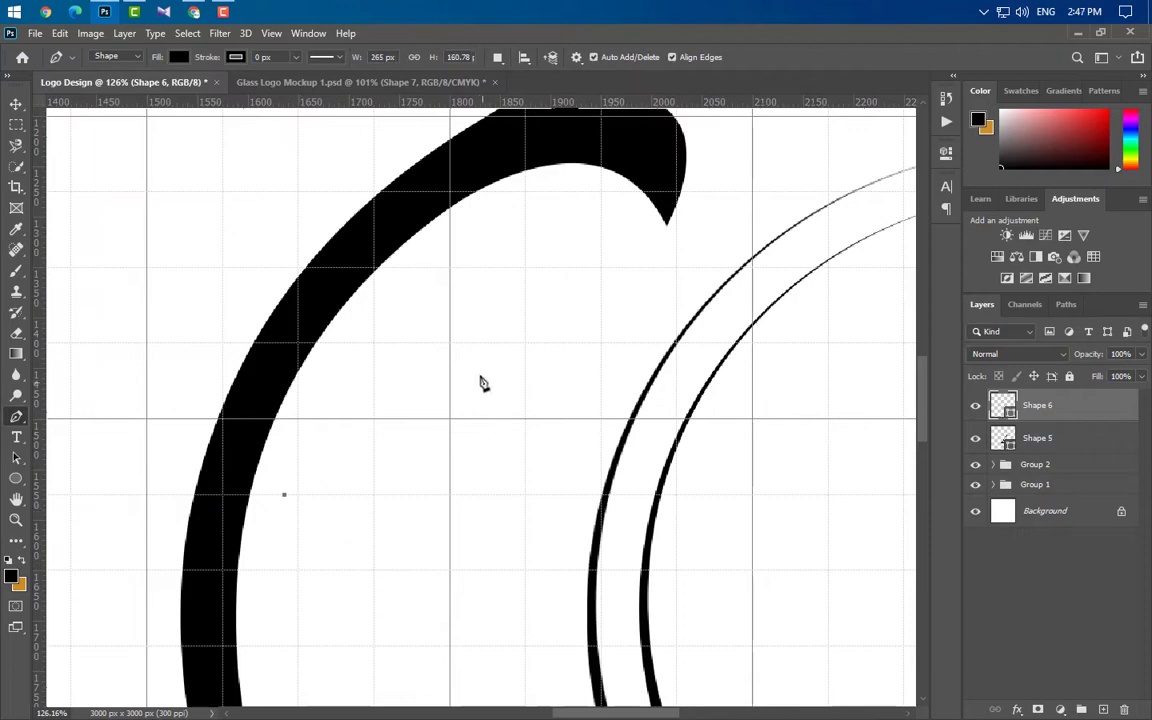
{"action": "left_click_drag", "start_coordinate": [547, 342], "coordinate": [688, 409]}
{"action": "scroll", "coordinate": [606, 248], "scroll_direction": "up", "scroll_amount": 3}
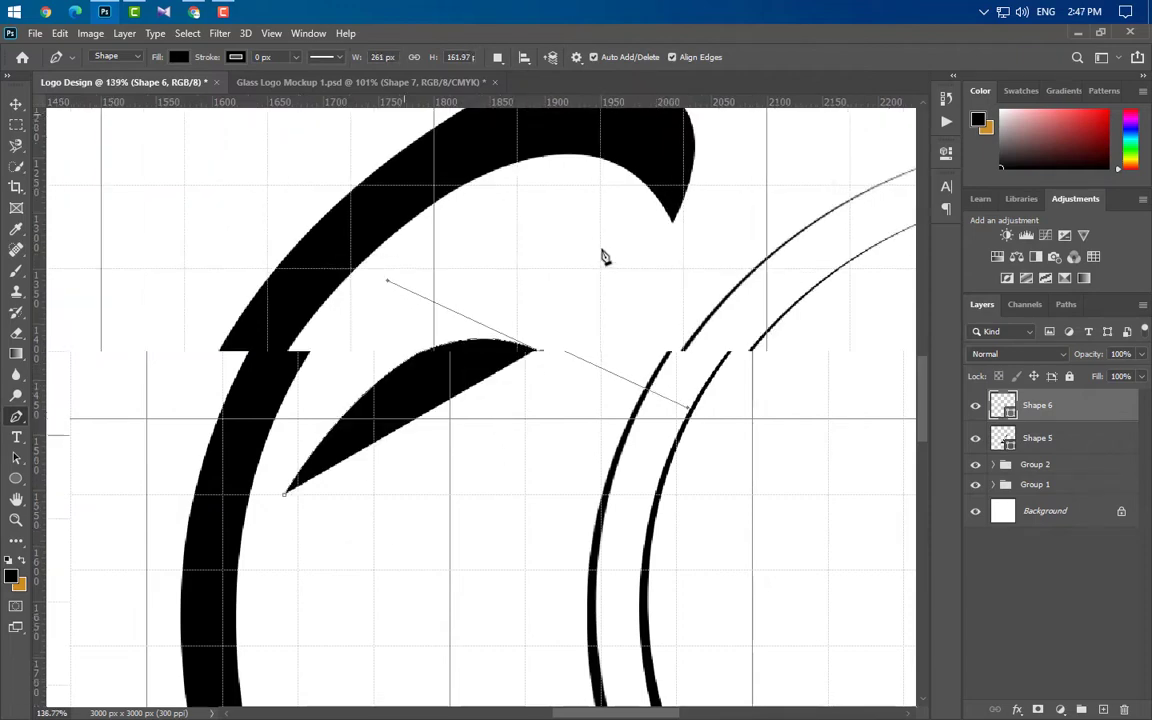
{"action": "left_click", "coordinate": [512, 397], "text": "alt"}
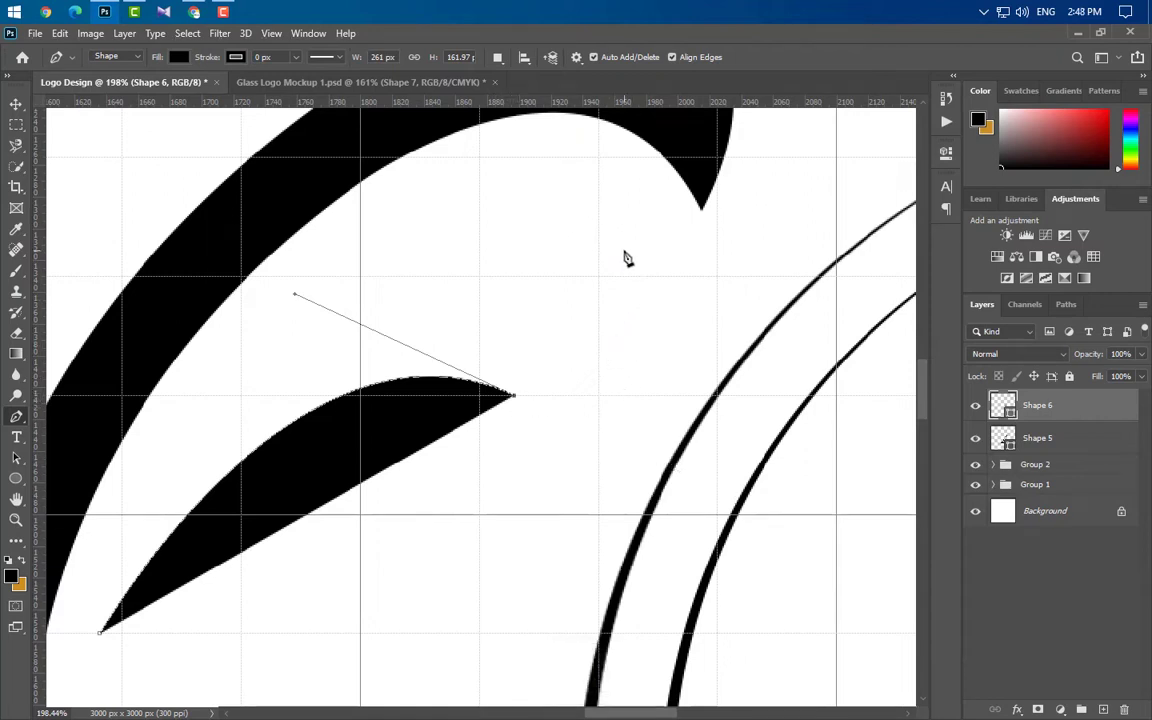
Curve a notch up to a second tip near X 1965, Y 1335, and close the shape through about X 1800, Y 1350
{"action": "left_click_drag", "start_coordinate": [623, 251], "coordinate": [806, 243]}
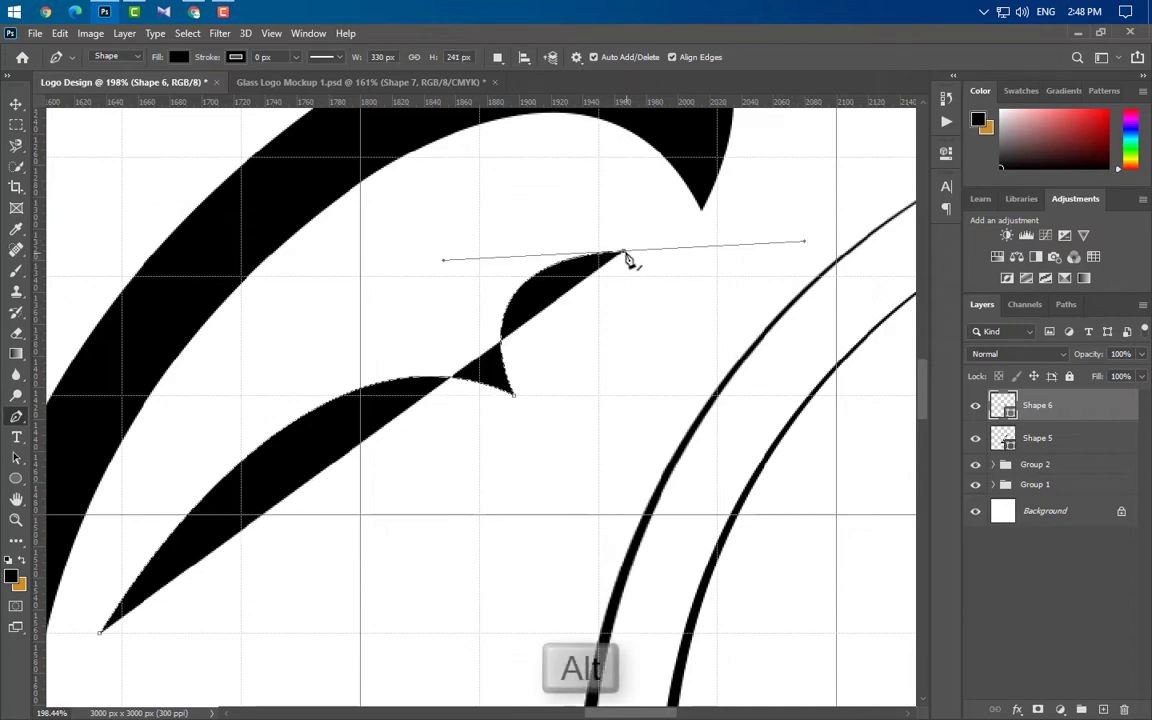
{"action": "left_click", "coordinate": [624, 252], "text": "alt"}
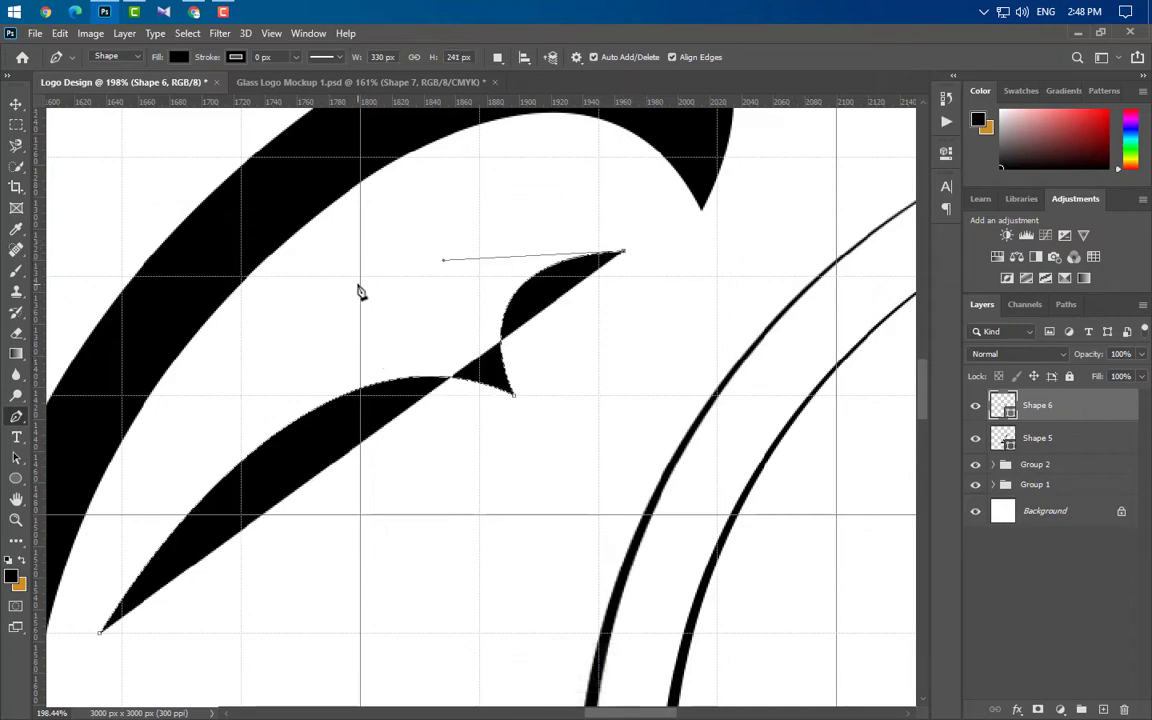
{"action": "left_click_drag", "start_coordinate": [360, 276], "coordinate": [185, 405]}
{"action": "scroll", "coordinate": [624, 456], "scroll_direction": "down", "scroll_amount": 2}
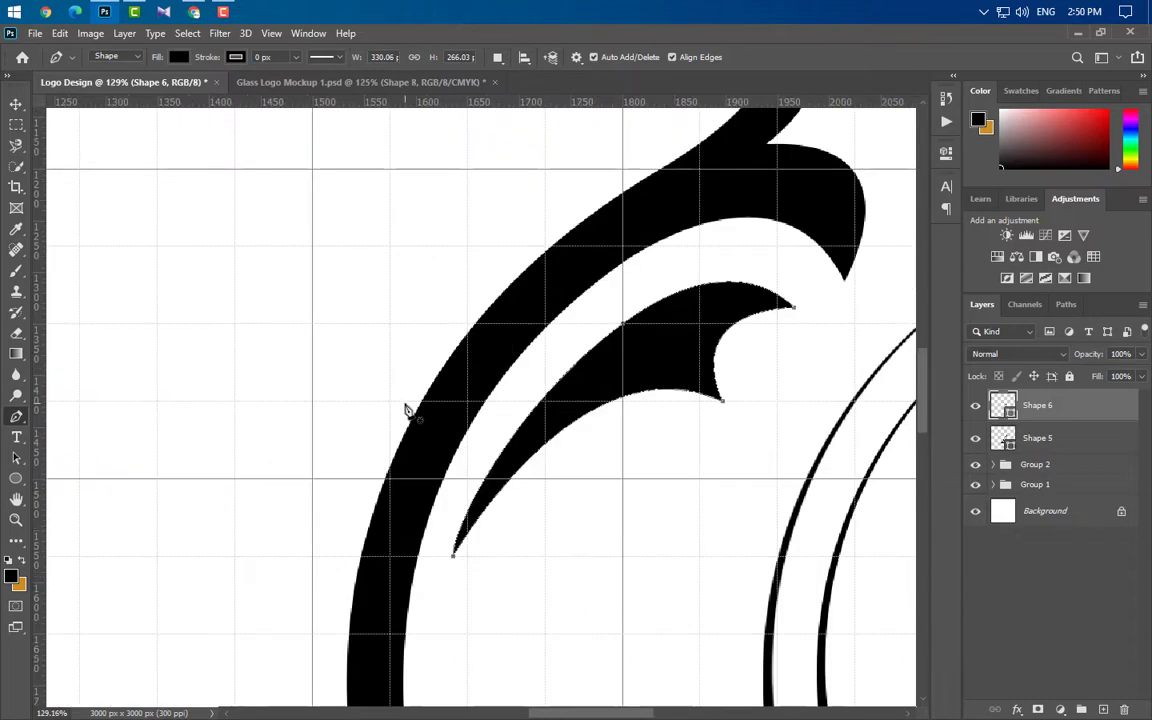
Draw a closed S-curved leaf outside the arch, about 220 by 435 px, from near X 1590, Y 1425 to a tip near X 1740, Y 990
{"action": "left_click", "coordinate": [404, 401]}
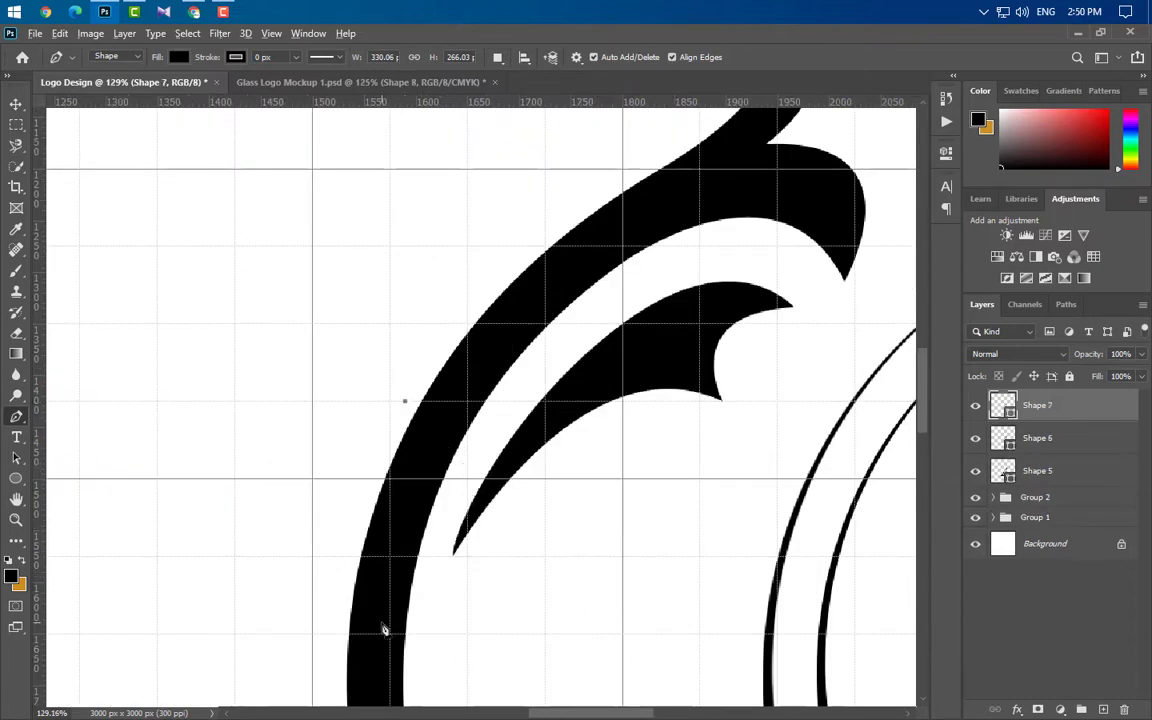
{"action": "scroll", "coordinate": [492, 460], "scroll_direction": "down", "scroll_amount": 2}
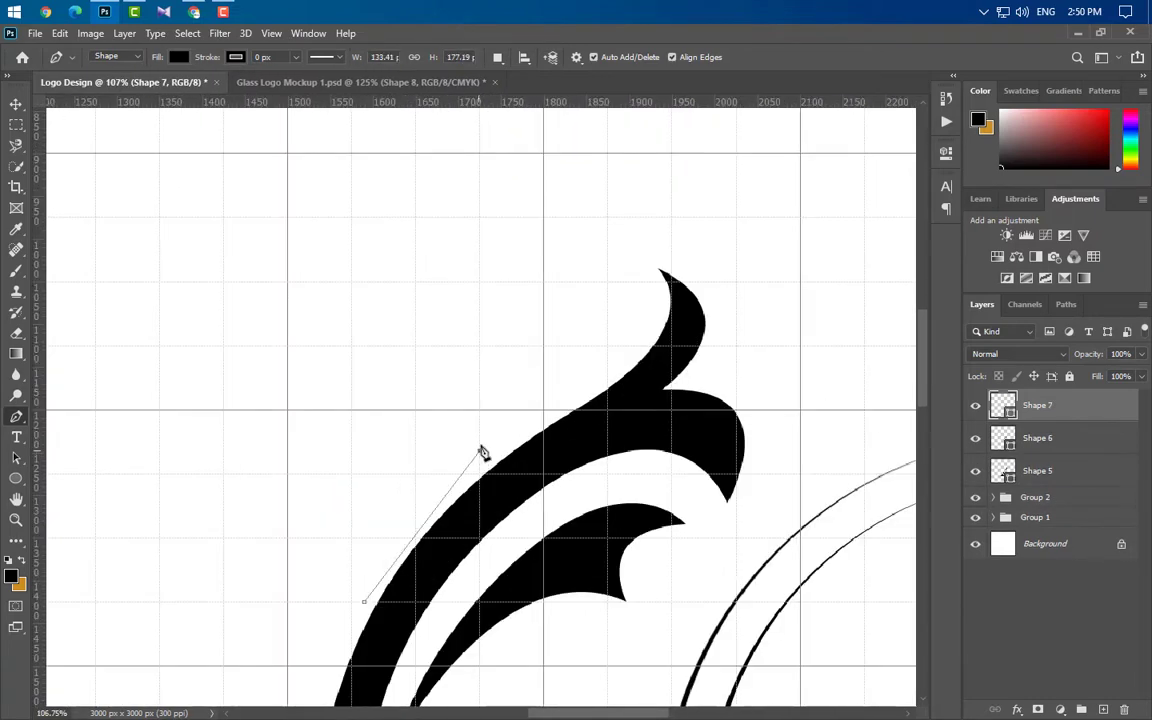
{"action": "left_click_drag", "start_coordinate": [481, 452], "coordinate": [543, 403]}
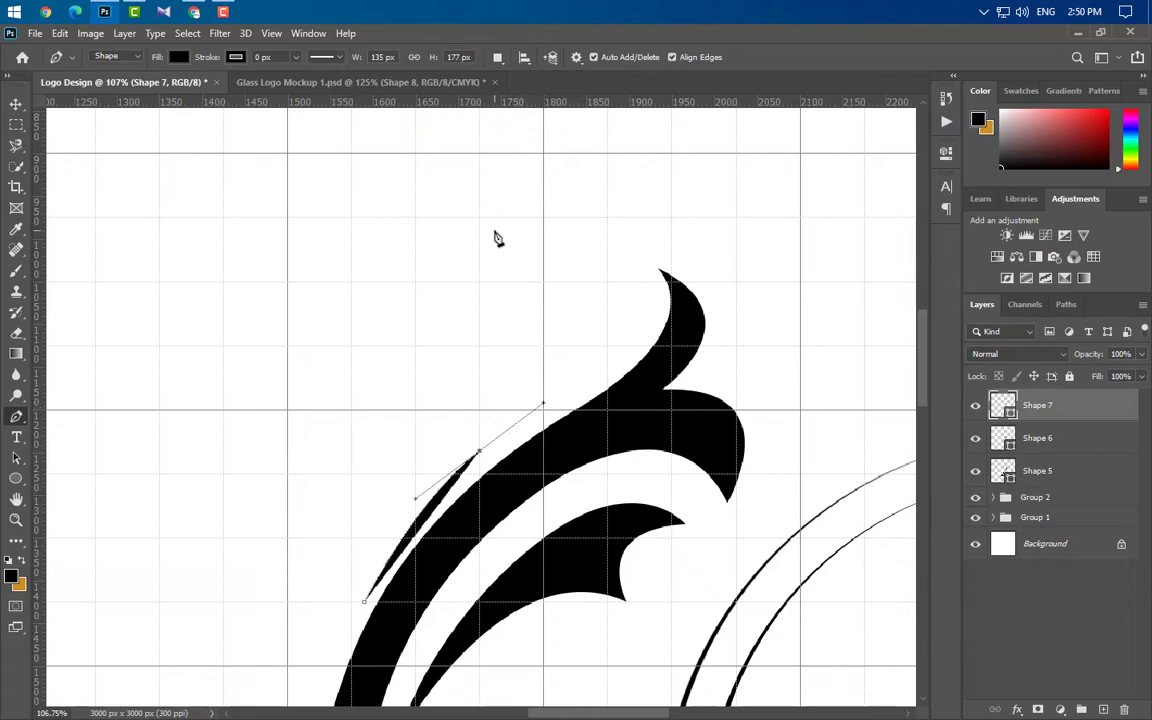
{"action": "left_click_drag", "start_coordinate": [491, 233], "coordinate": [386, 155]}
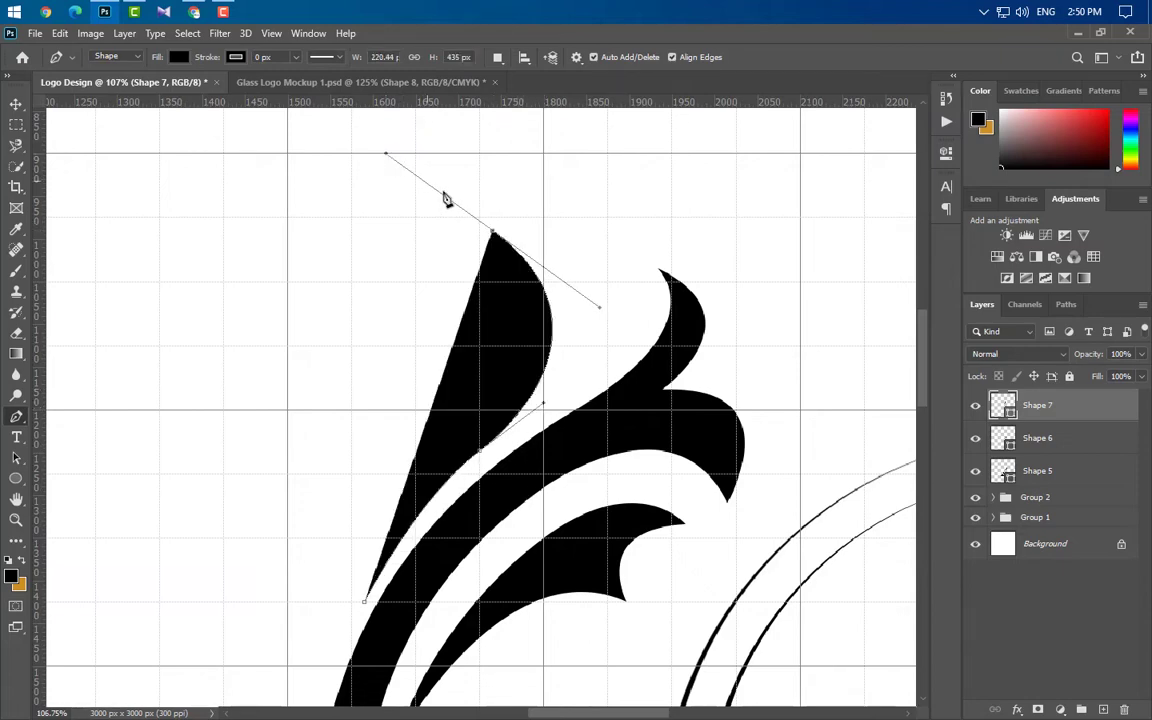
{"action": "left_click", "coordinate": [491, 234], "text": "alt"}
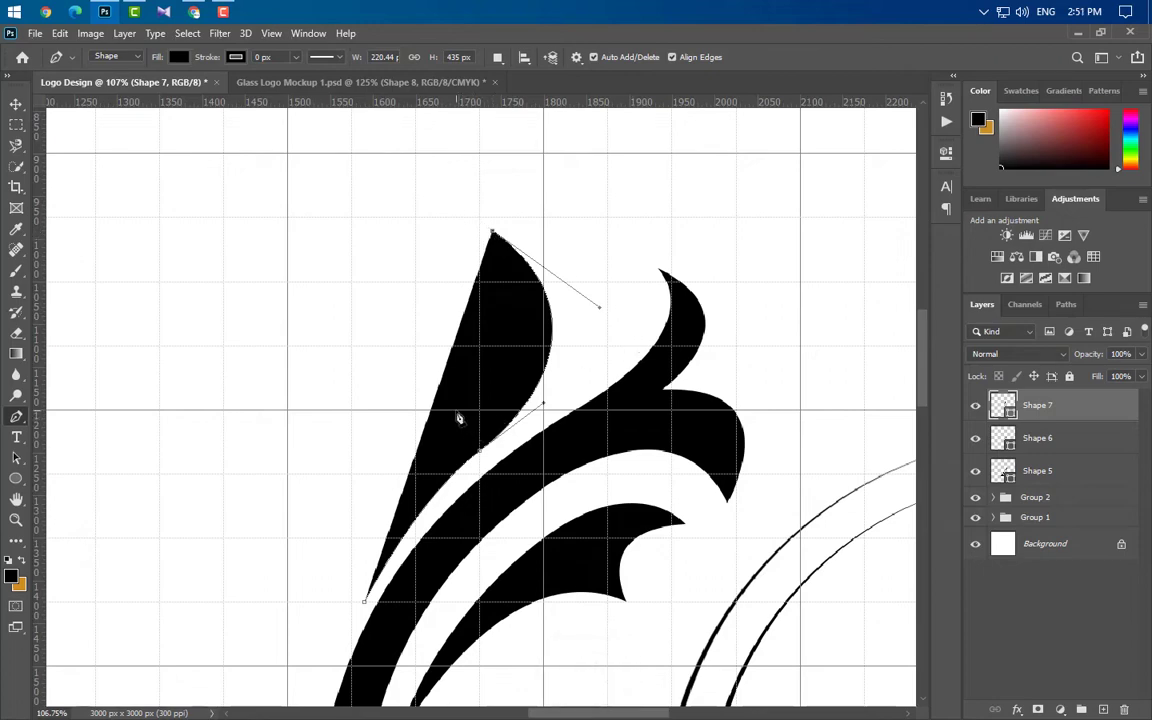
{"action": "left_click_drag", "start_coordinate": [456, 409], "coordinate": [391, 494]}
{"action": "left_click", "coordinate": [365, 606]}
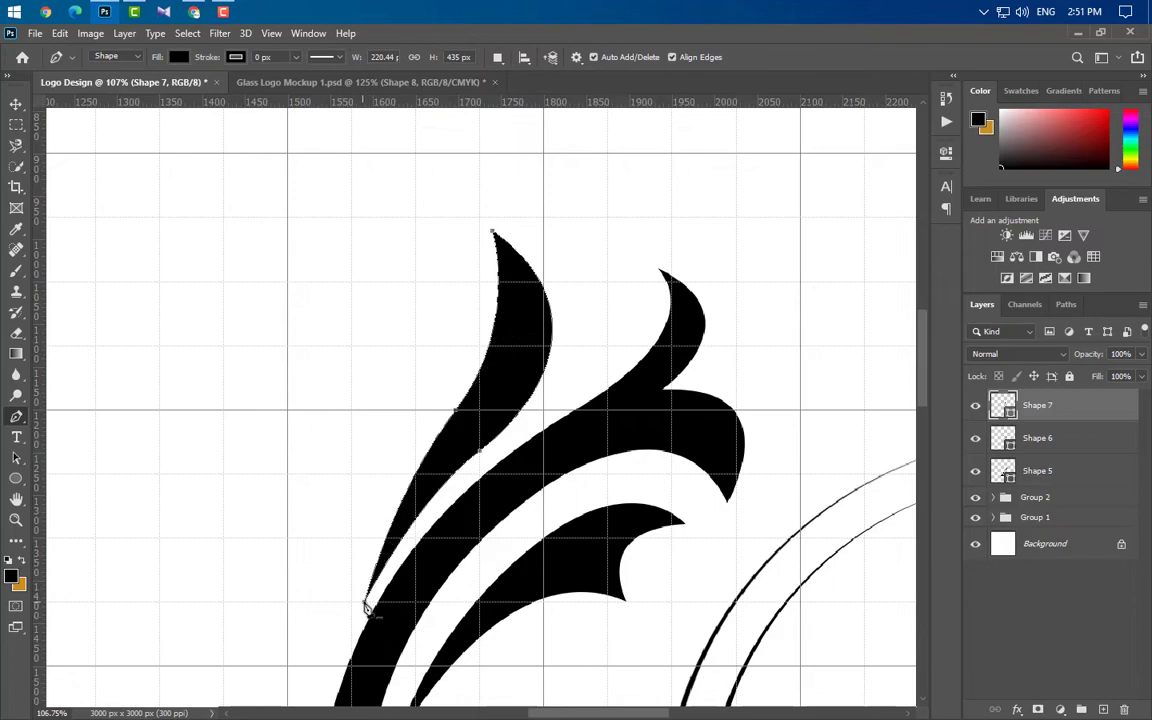
Duplicate the Shape 5, Shape 6 and Shape 7 layers and convert the copies into one smart object
{"action": "scroll", "coordinate": [505, 560], "scroll_direction": "down", "scroll_amount": 10}
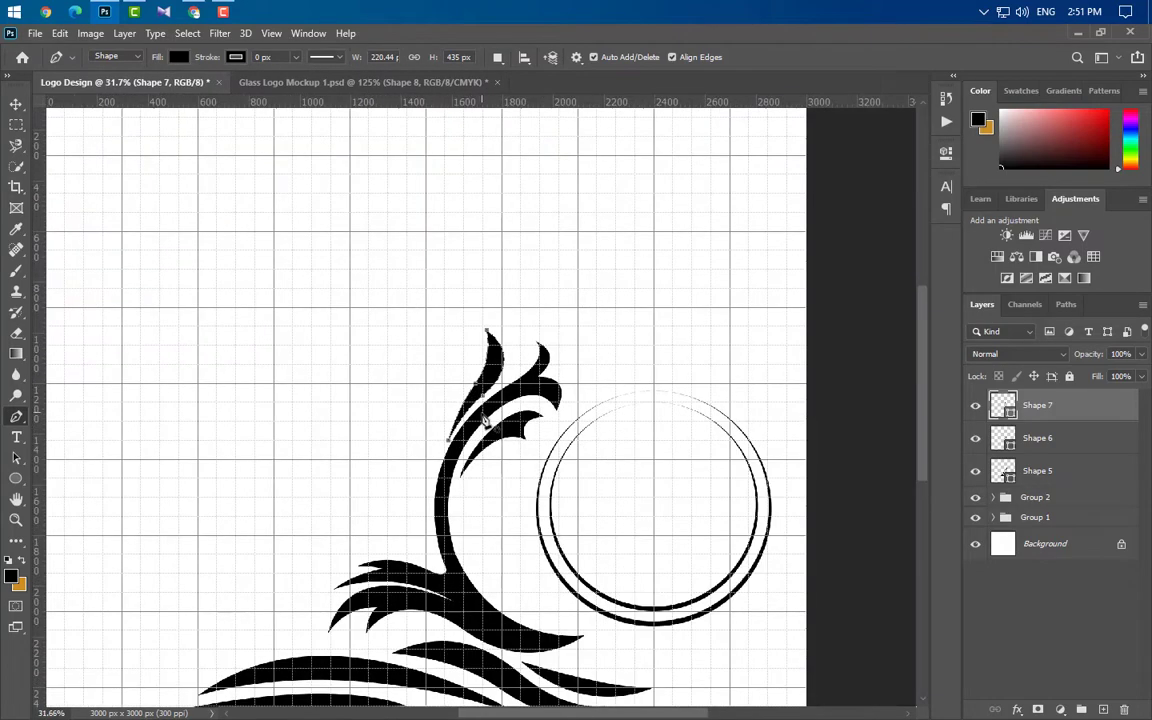
{"action": "scroll", "coordinate": [615, 435], "scroll_direction": "up", "scroll_amount": 3}
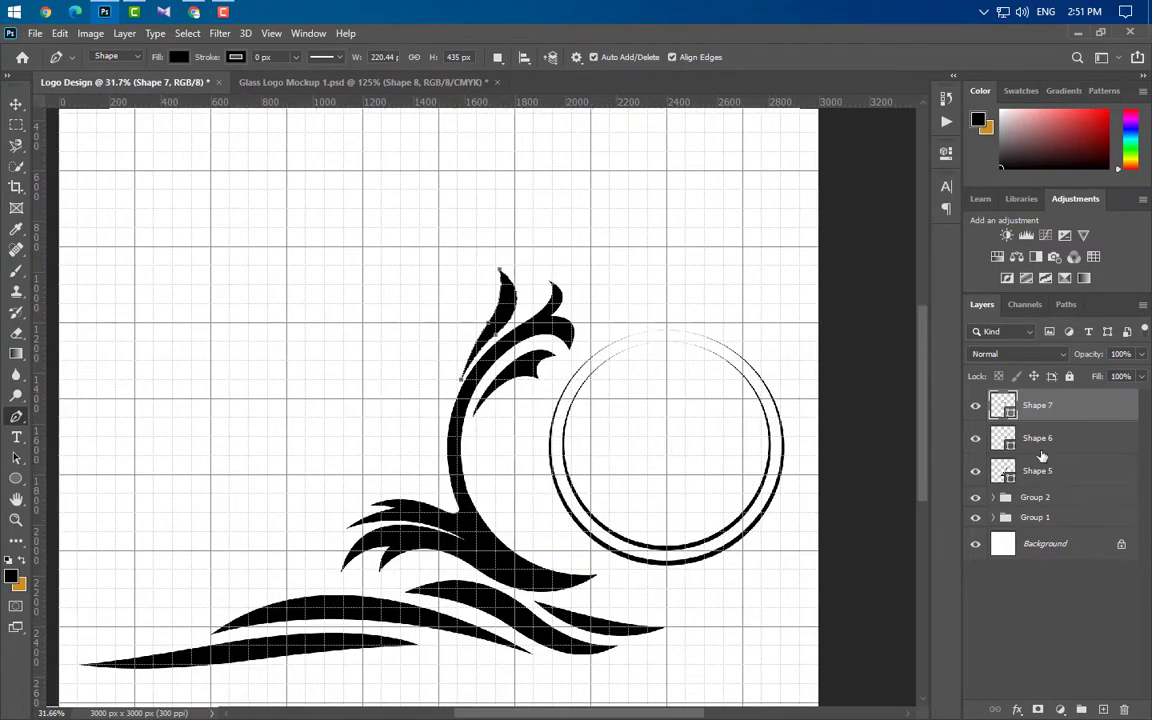
{"action": "left_click", "coordinate": [1045, 445], "text": "ctrl"}
{"action": "left_click", "coordinate": [1110, 478], "text": "ctrl"}
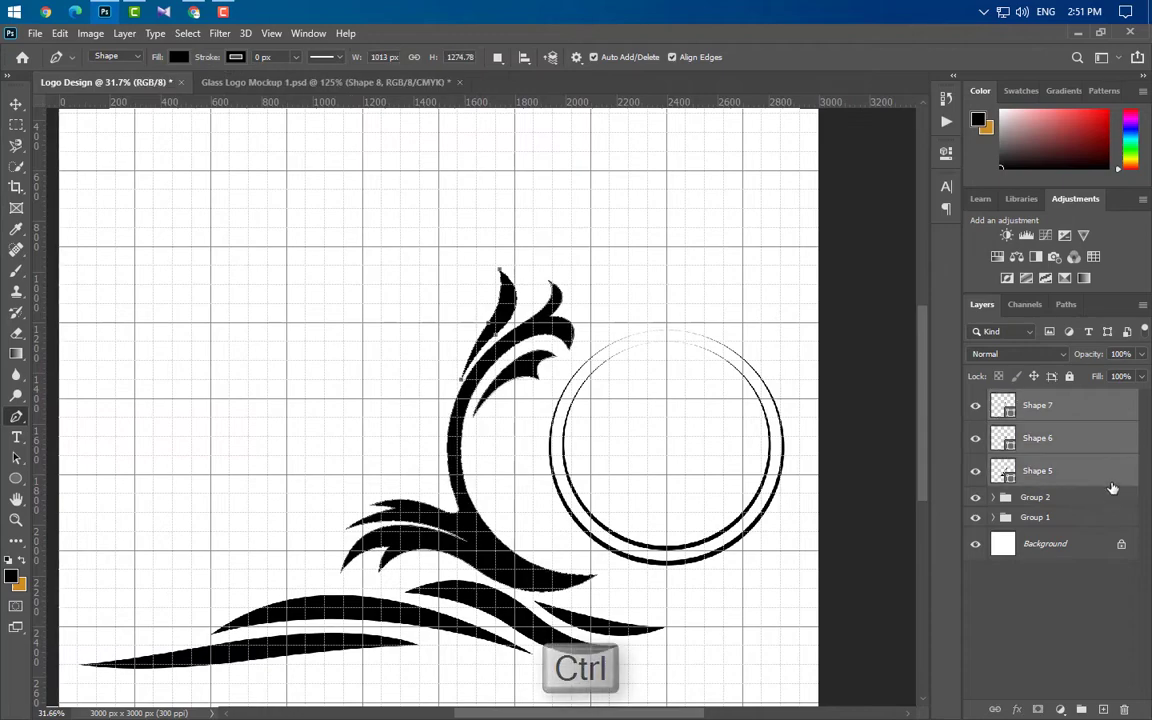
{"action": "left_click_drag", "start_coordinate": [1112, 487], "coordinate": [1103, 708]}
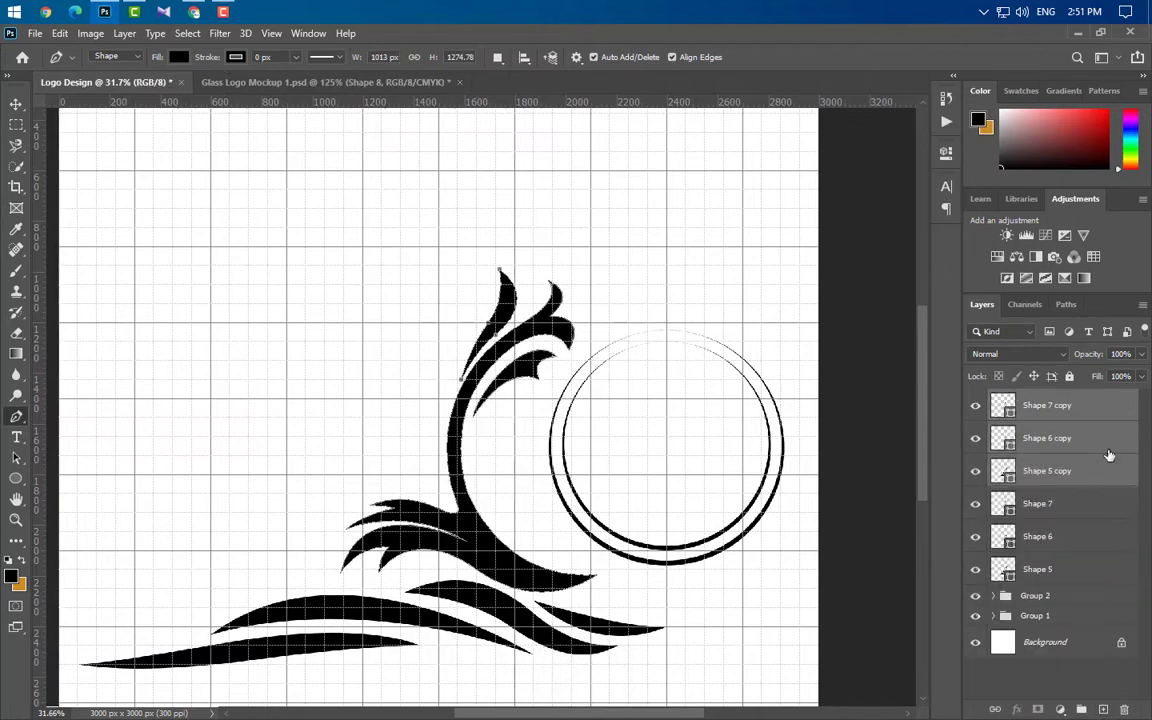
{"action": "right_click", "coordinate": [1105, 408]}
{"action": "left_click", "coordinate": [901, 255]}
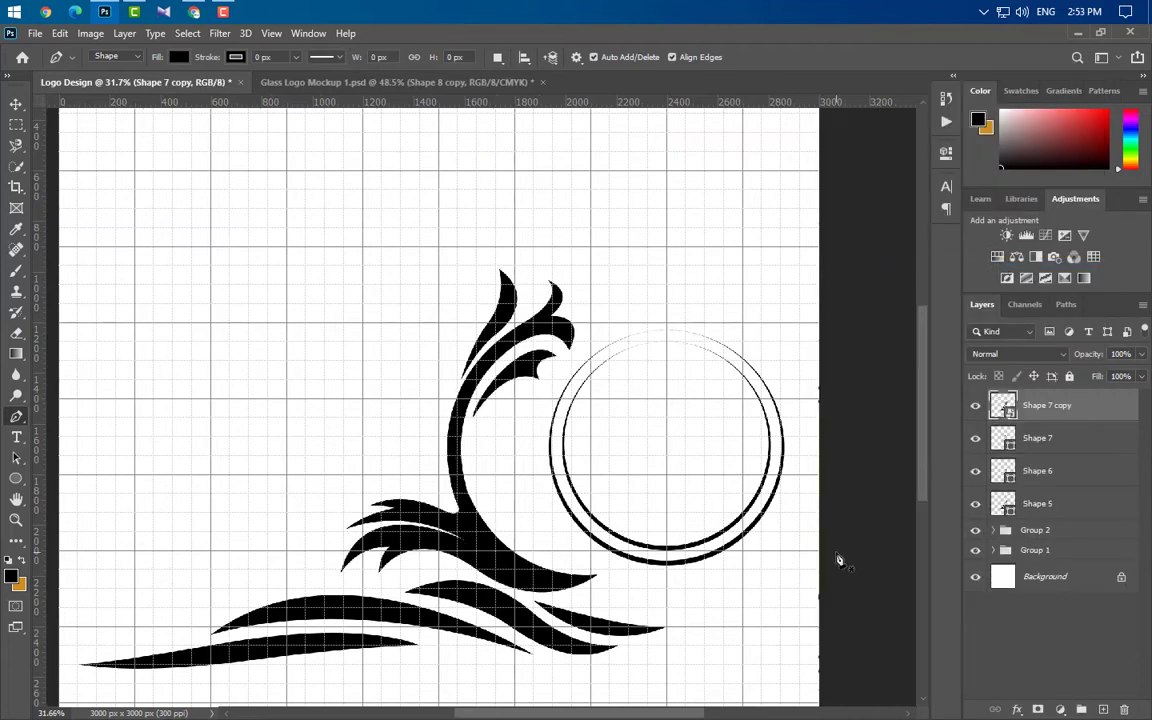
Flip the Shape 7 copy smart object horizontally with Free Transform
{"action": "key", "text": "ctrl+t"}
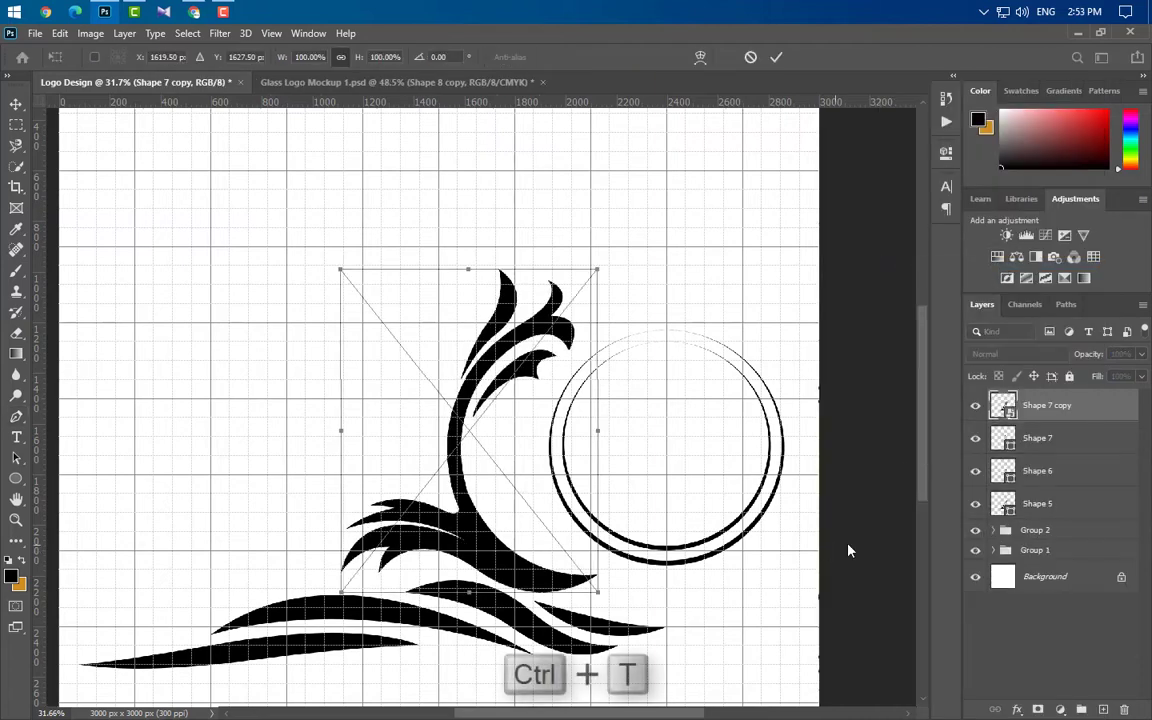
{"action": "right_click", "coordinate": [516, 394]}
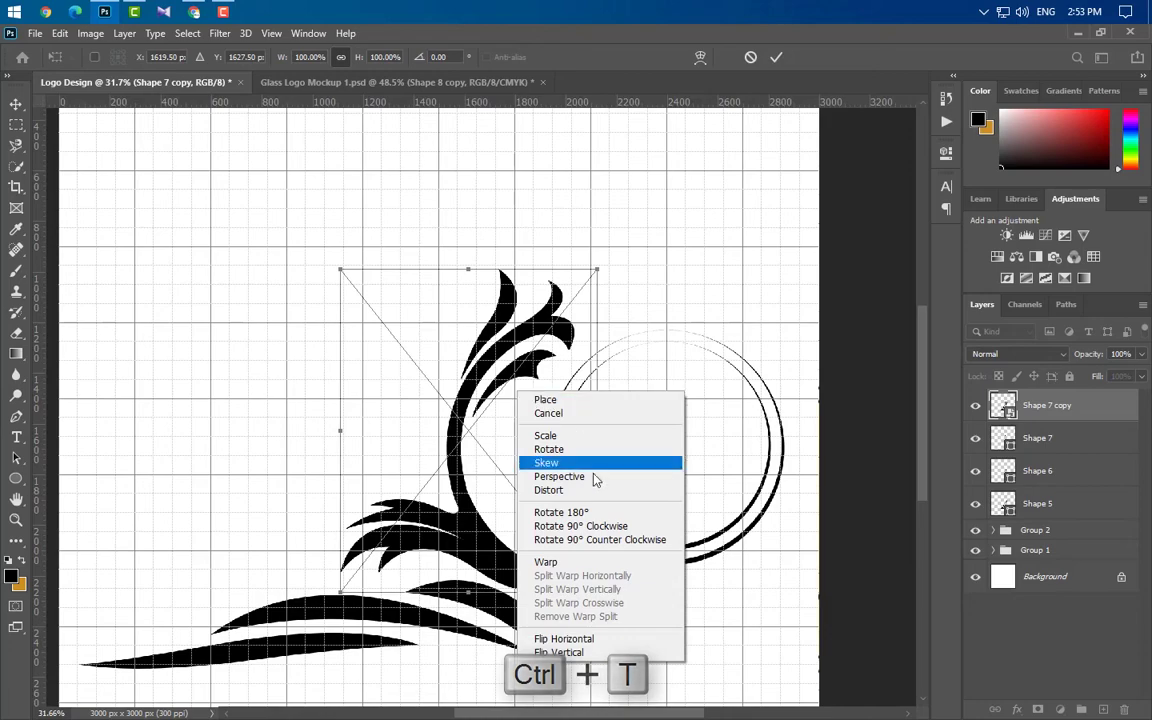
{"action": "left_click", "coordinate": [600, 639]}
{"action": "scroll", "coordinate": [540, 564], "scroll_direction": "up", "scroll_amount": 3}
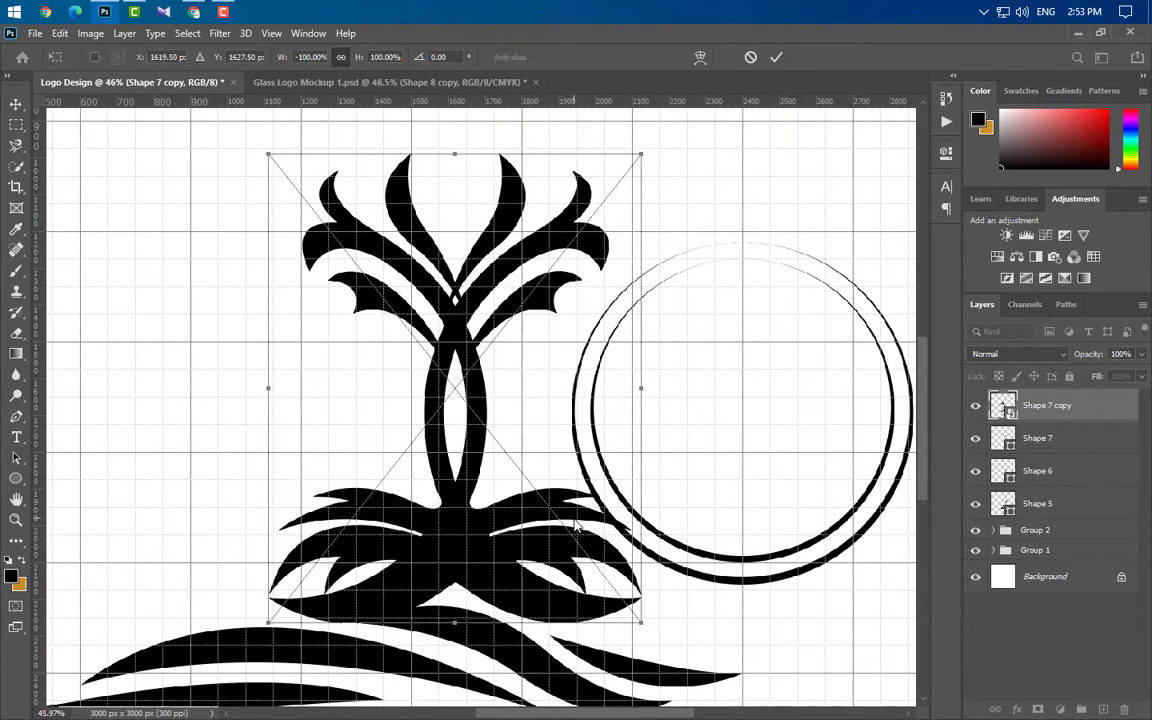
Set the flipped copy's rotation to 165° and move it to about X 1501 px, Y 1948 px
{"action": "left_click_drag", "start_coordinate": [695, 148], "coordinate": [665, 150]}
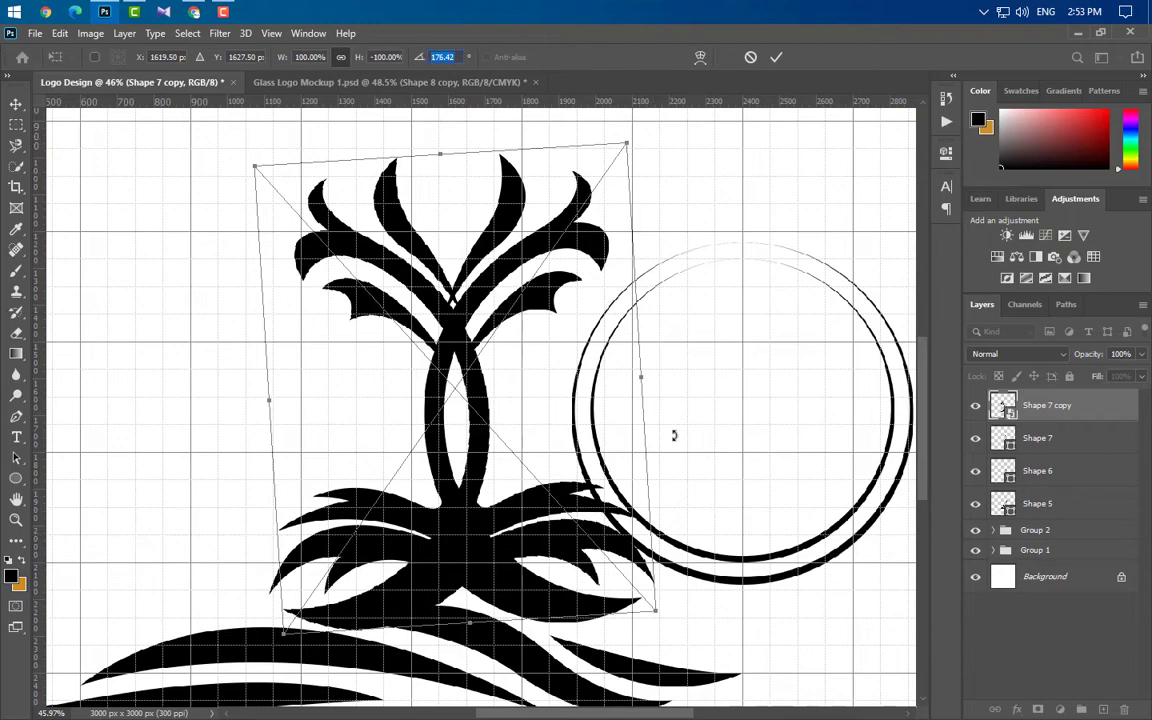
{"action": "type", "text": "165"}
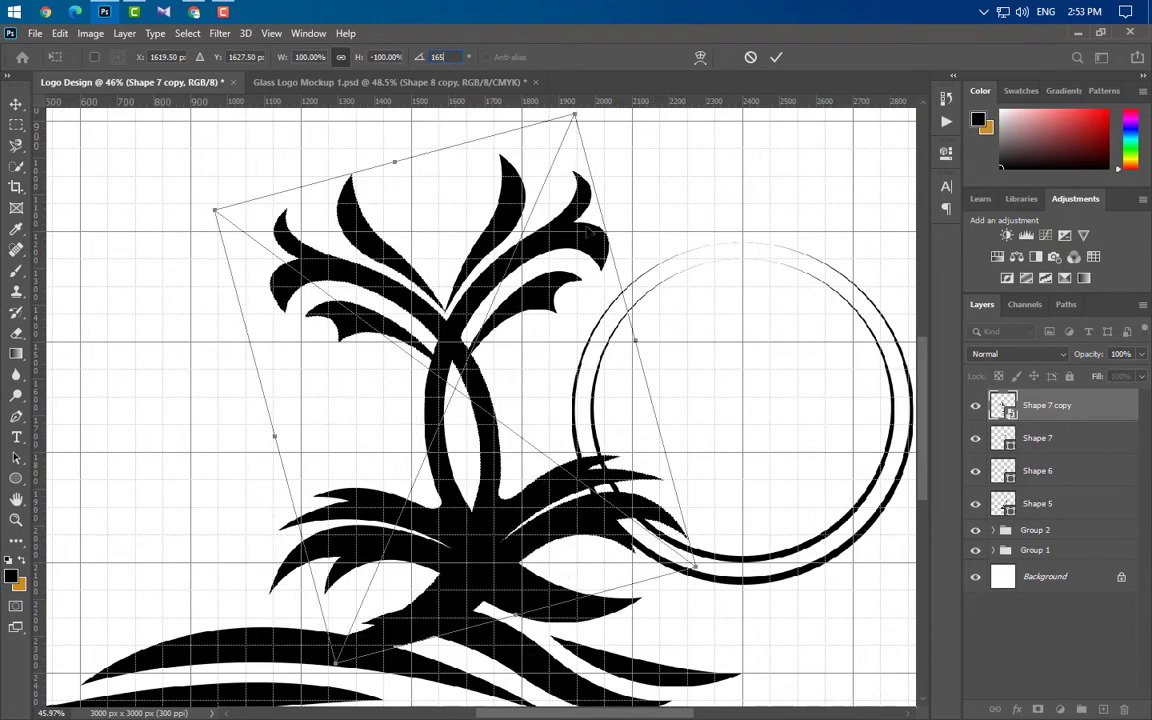
{"action": "left_click_drag", "start_coordinate": [560, 174], "coordinate": [547, 262]}
{"action": "left_click_drag", "start_coordinate": [548, 240], "coordinate": [530, 242]}
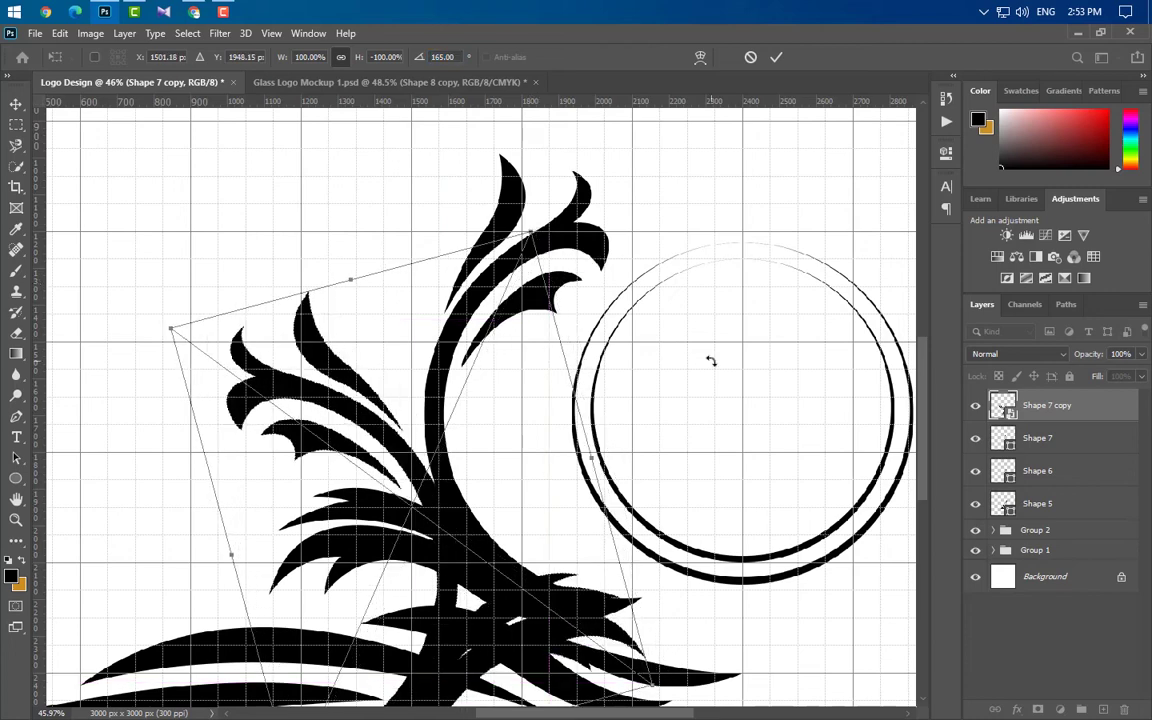
{"action": "left_click", "coordinate": [774, 58]}
Duplicate the Shape 5 arch layer and give the copy a 35 px black outside stroke
{"action": "key", "text": "p"}
{"action": "left_click", "coordinate": [16, 104]}
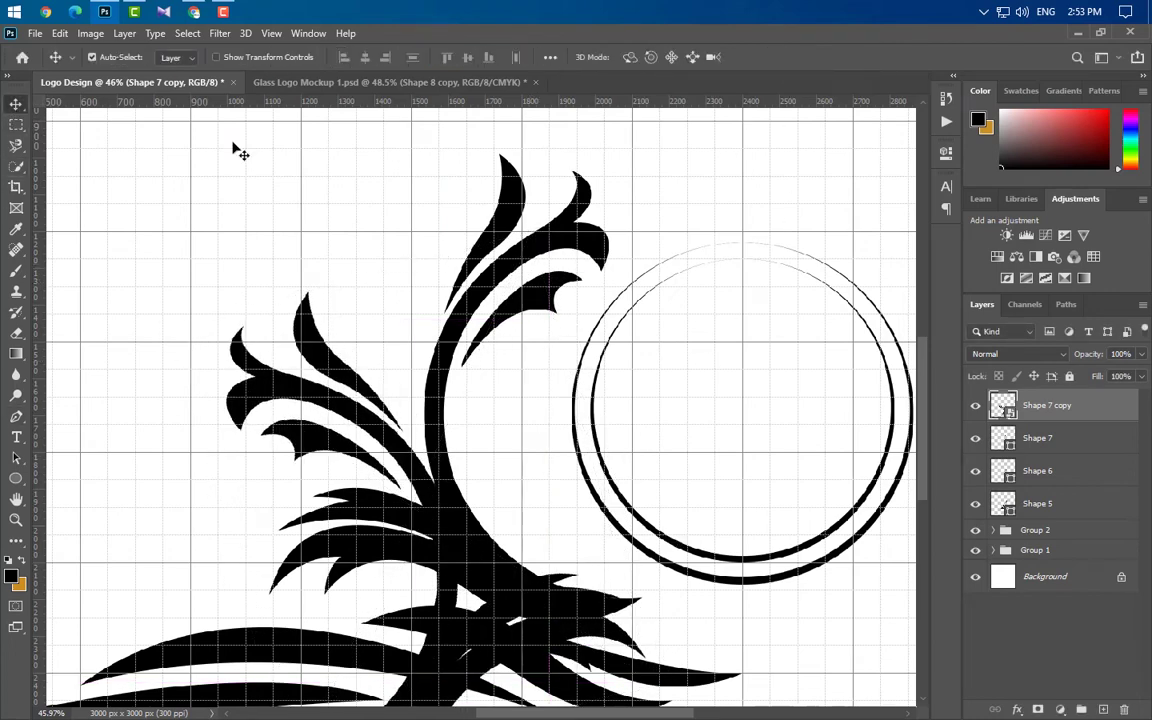
{"action": "left_click", "coordinate": [446, 402]}
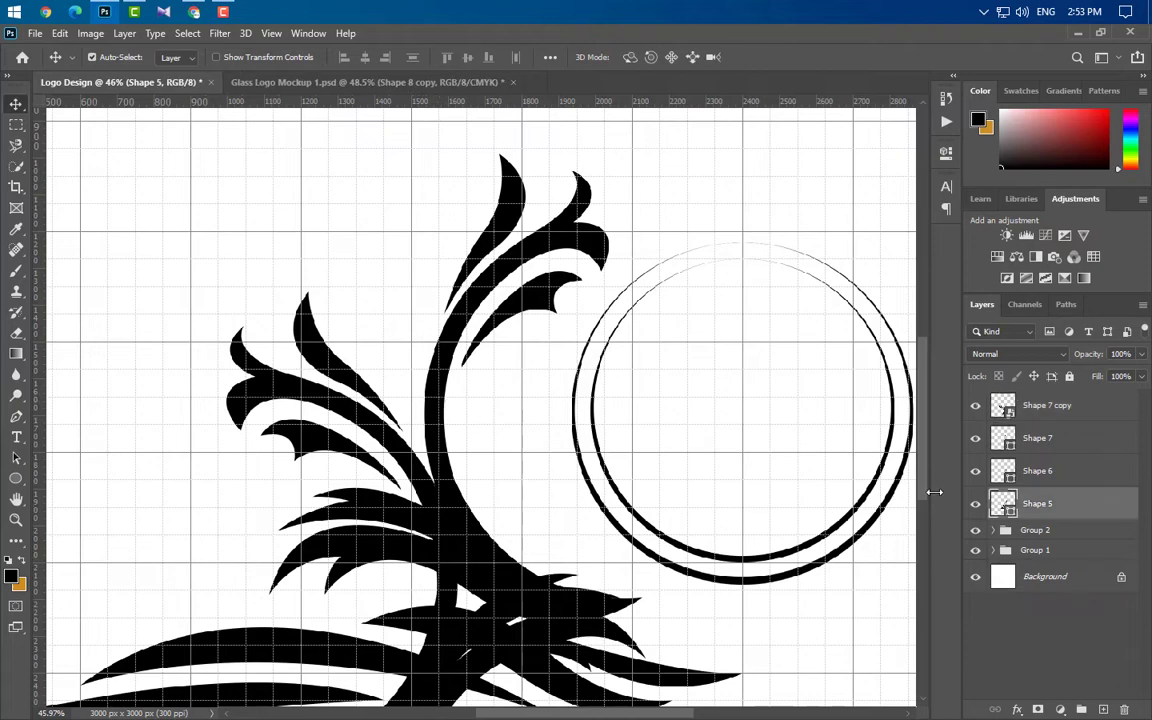
{"action": "key", "text": "ctrl+j"}
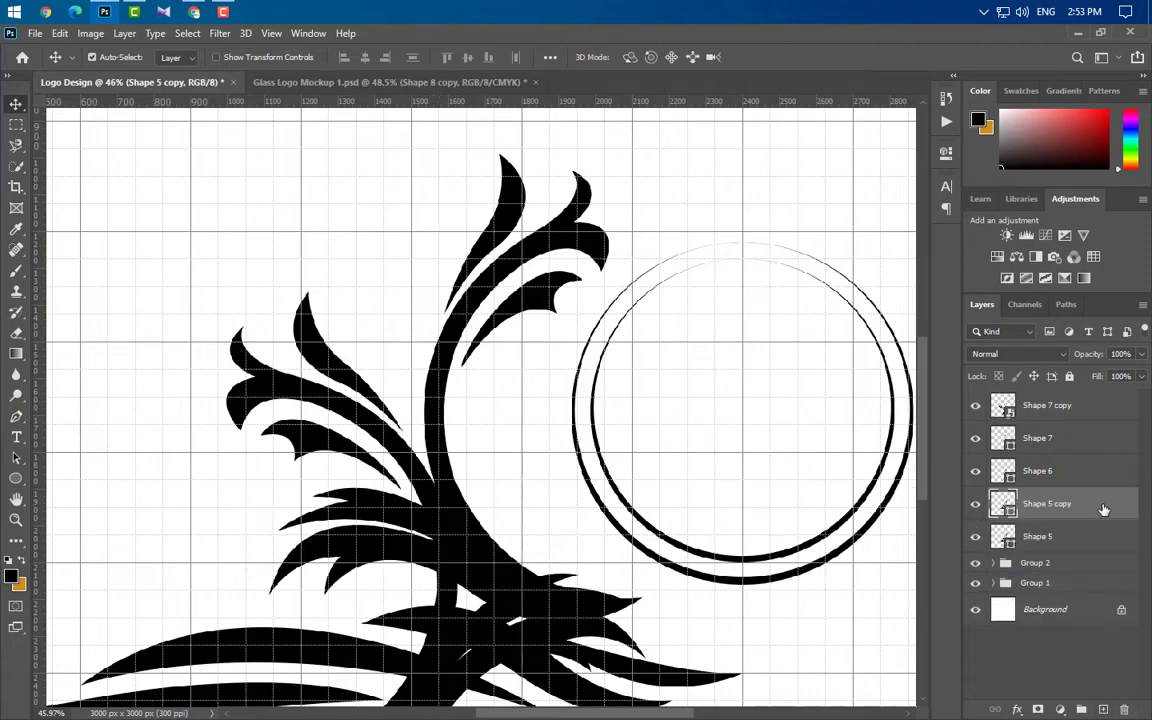
{"action": "double_click", "coordinate": [1090, 503]}
{"action": "left_click", "coordinate": [584, 466]}
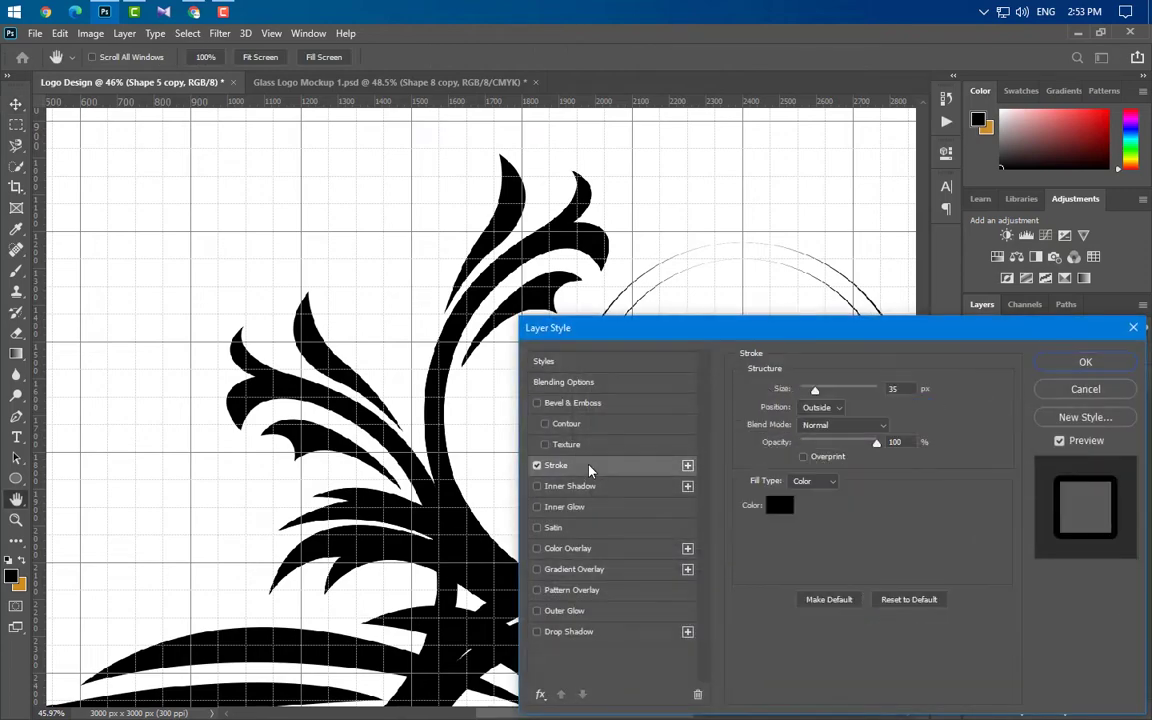
{"action": "left_click", "coordinate": [1088, 366]}
Convert Shape 5 copy to a smart object to load its stroked outline as a selection, and delete that layer
{"action": "right_click", "coordinate": [1100, 506]}
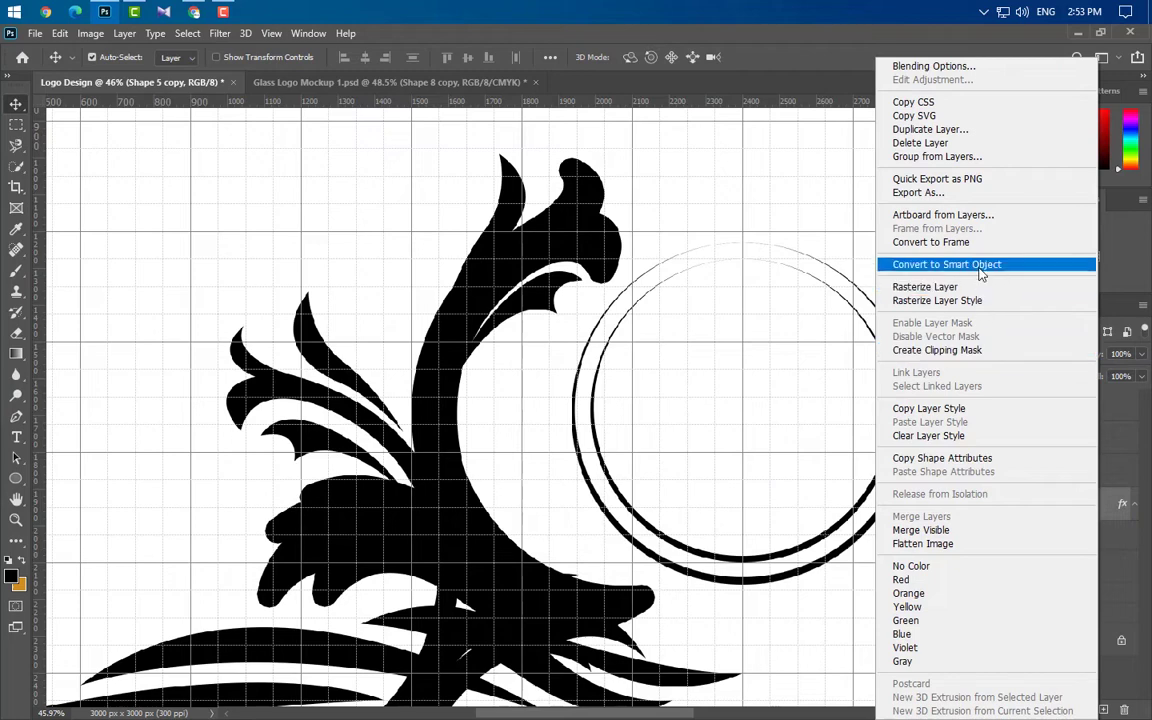
{"action": "left_click", "coordinate": [940, 261]}
{"action": "left_click", "coordinate": [1012, 510], "text": "ctrl"}
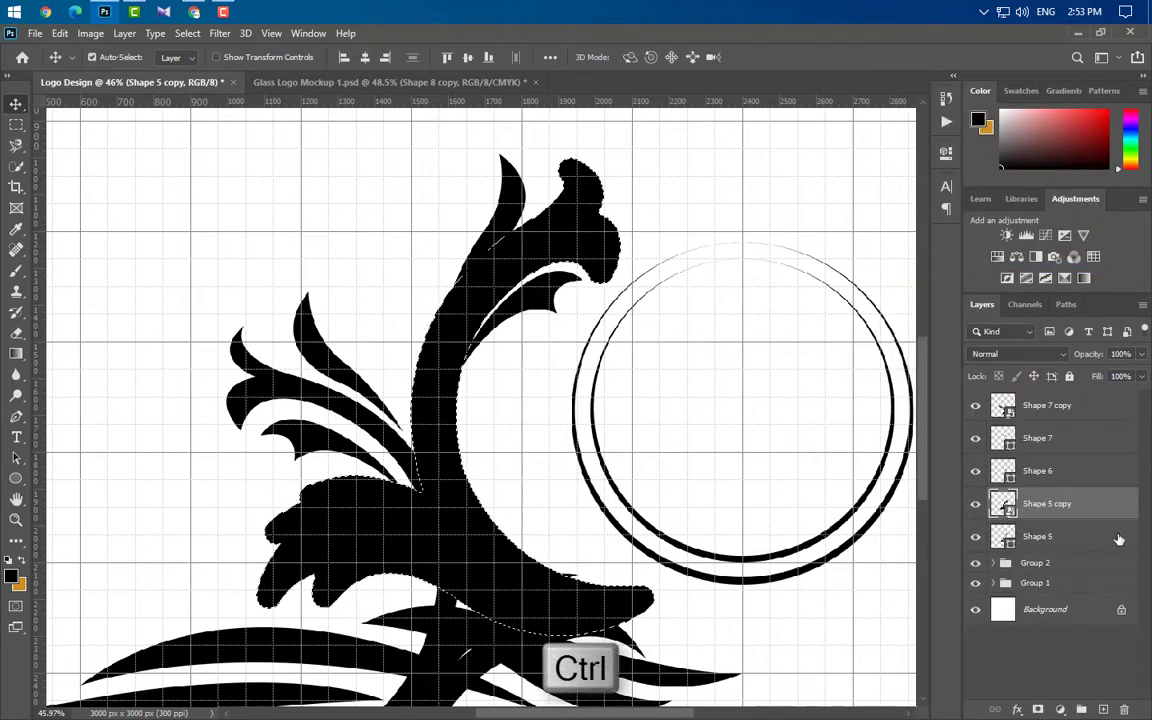
{"action": "left_click_drag", "start_coordinate": [1012, 510], "coordinate": [1127, 712]}
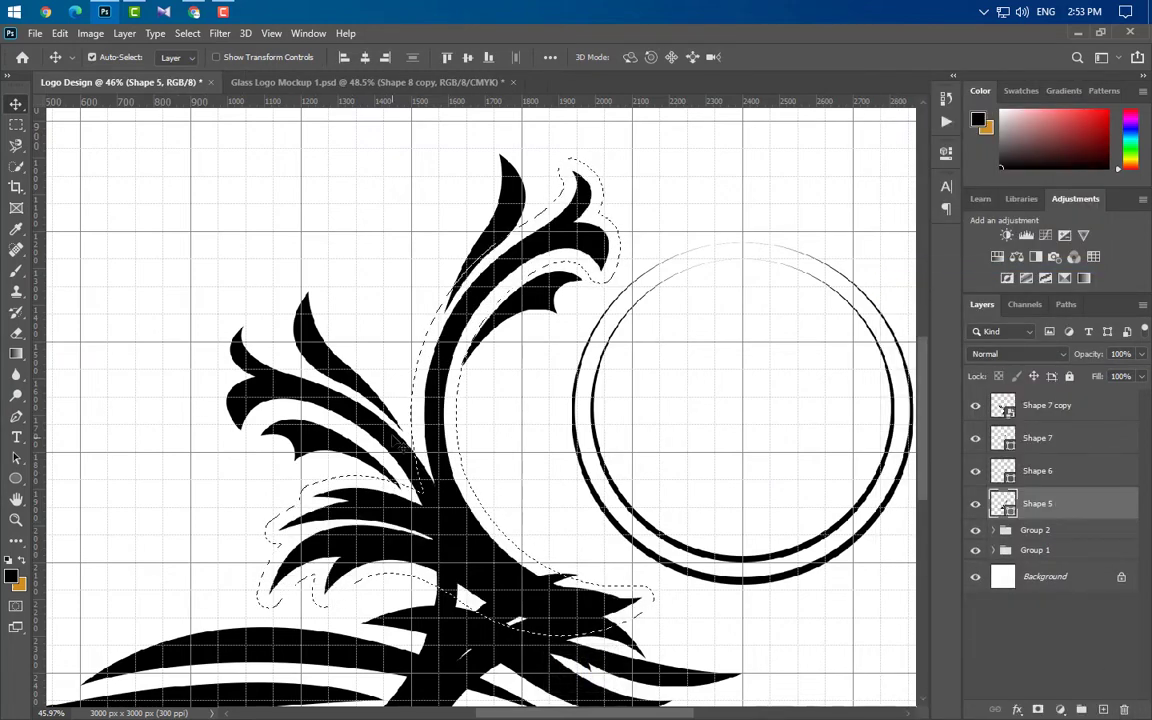
Rasterize the Shape 7 copy layer and erase its stem end inside the arch selection, leaving a gap beside the arch
{"action": "left_click", "coordinate": [1060, 405]}
{"action": "right_click", "coordinate": [1100, 405]}
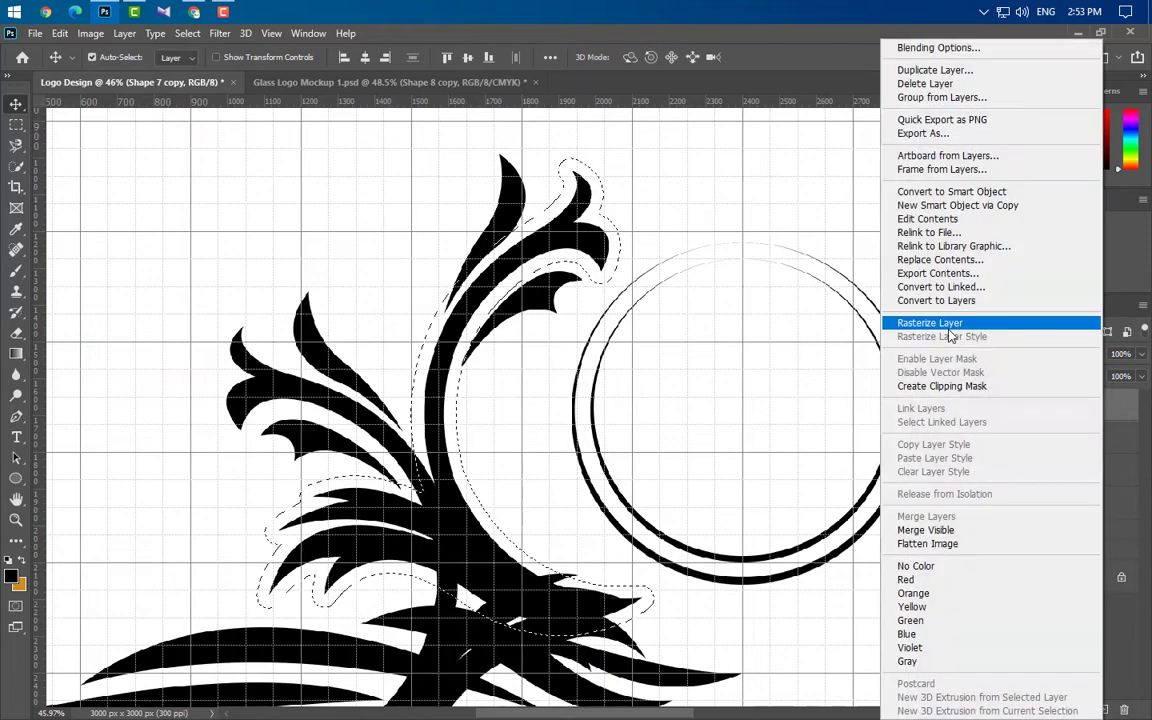
{"action": "left_click", "coordinate": [880, 300]}
{"action": "scroll", "coordinate": [440, 505], "scroll_direction": "up", "scroll_amount": 5}
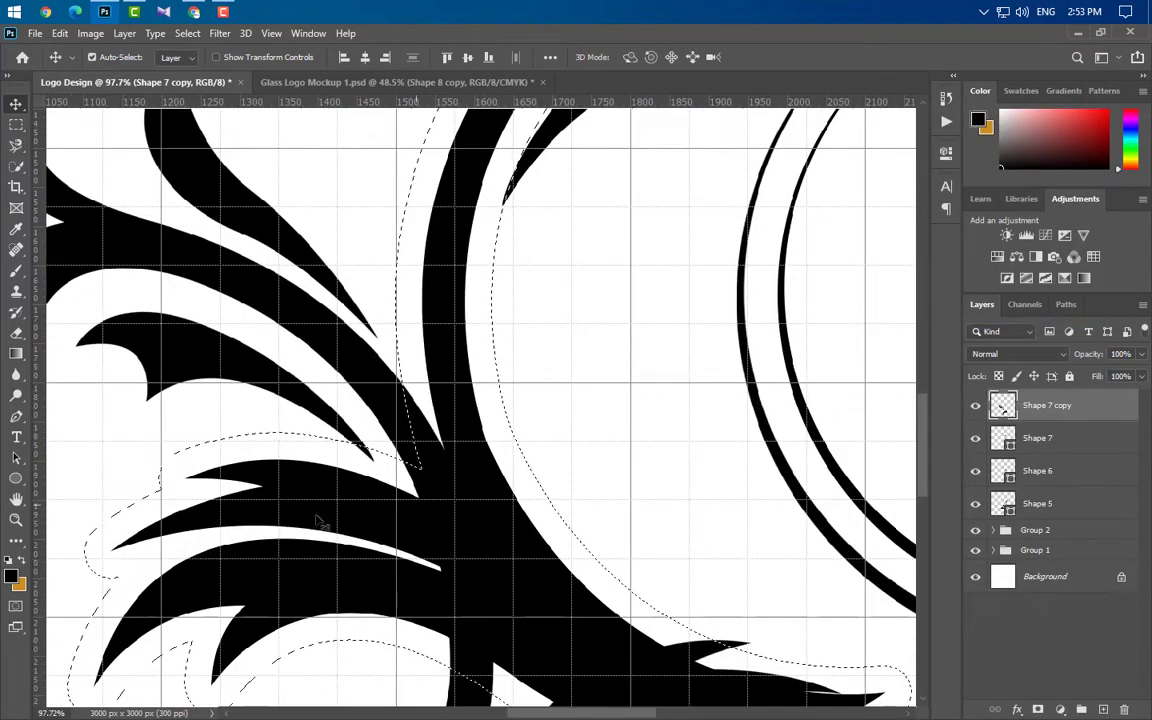
{"action": "left_click", "coordinate": [16, 335]}
{"action": "mouse_move", "coordinate": [452, 476]}
{"action": "left_mouse_down"}
{"action": "mouse_move", "coordinate": [429, 383]}
{"action": "mouse_move", "coordinate": [422, 445]}
{"action": "left_mouse_up"}
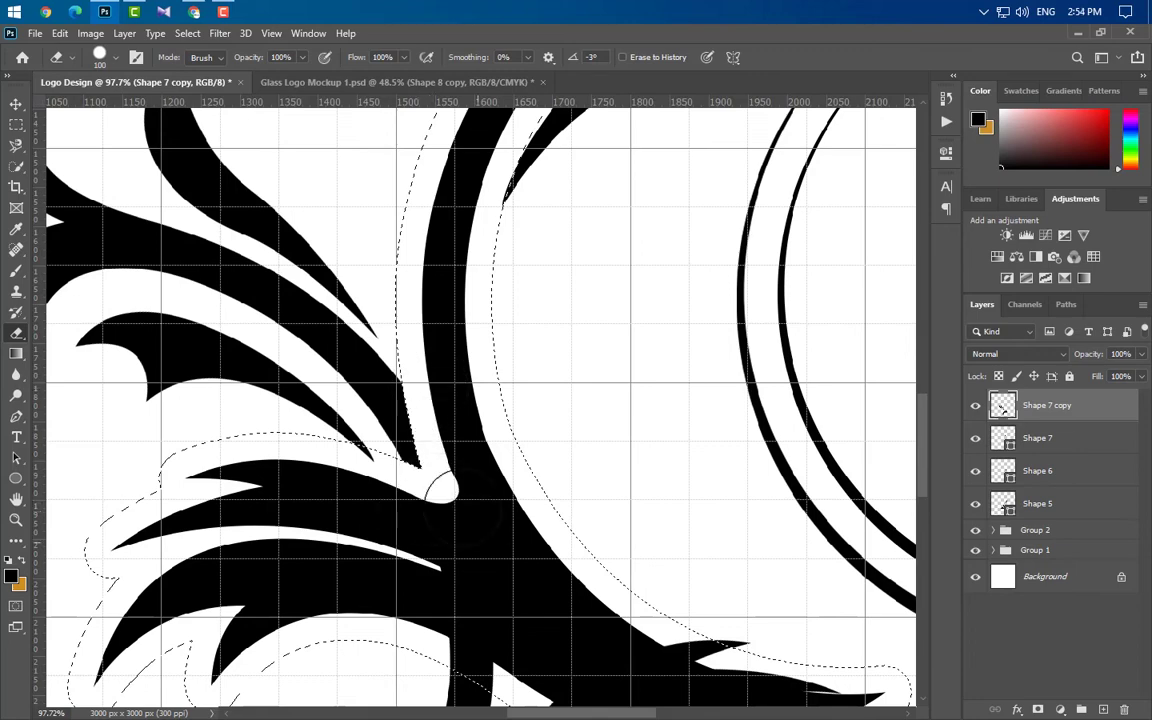
{"action": "scroll", "coordinate": [489, 450], "scroll_direction": "down", "scroll_amount": 5}
{"action": "key", "text": "ctrl+d"}
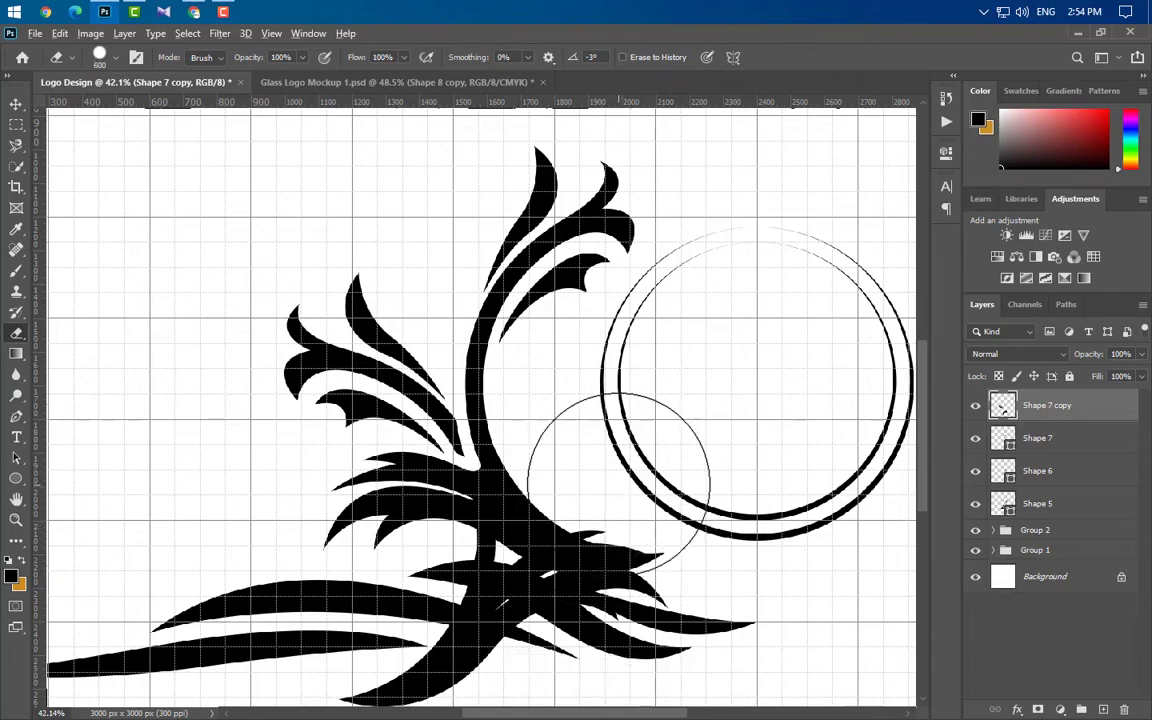
Erase the rest of Shape 7 copy overlapping the arch base and swooshes with a 600 px eraser, keeping only its upper leaves
{"action": "scroll", "coordinate": [612, 484], "scroll_direction": "down", "scroll_amount": 1}
{"action": "mouse_move", "coordinate": [548, 560]}
{"action": "left_mouse_down"}
{"action": "mouse_move", "coordinate": [403, 690]}
{"action": "mouse_move", "coordinate": [583, 605]}
{"action": "mouse_move", "coordinate": [818, 571]}
{"action": "left_mouse_up"}
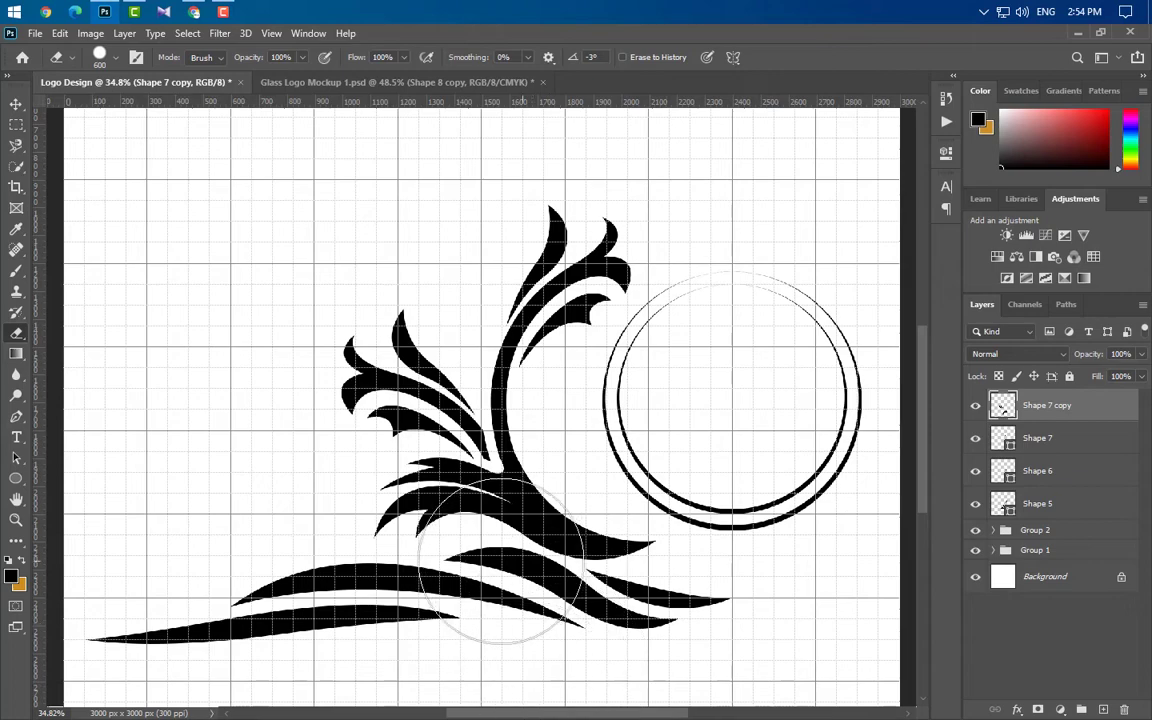
{"action": "scroll", "coordinate": [360, 527], "scroll_direction": "down", "scroll_amount": 1}
{"action": "scroll", "coordinate": [680, 407], "scroll_direction": "up", "scroll_amount": 1}
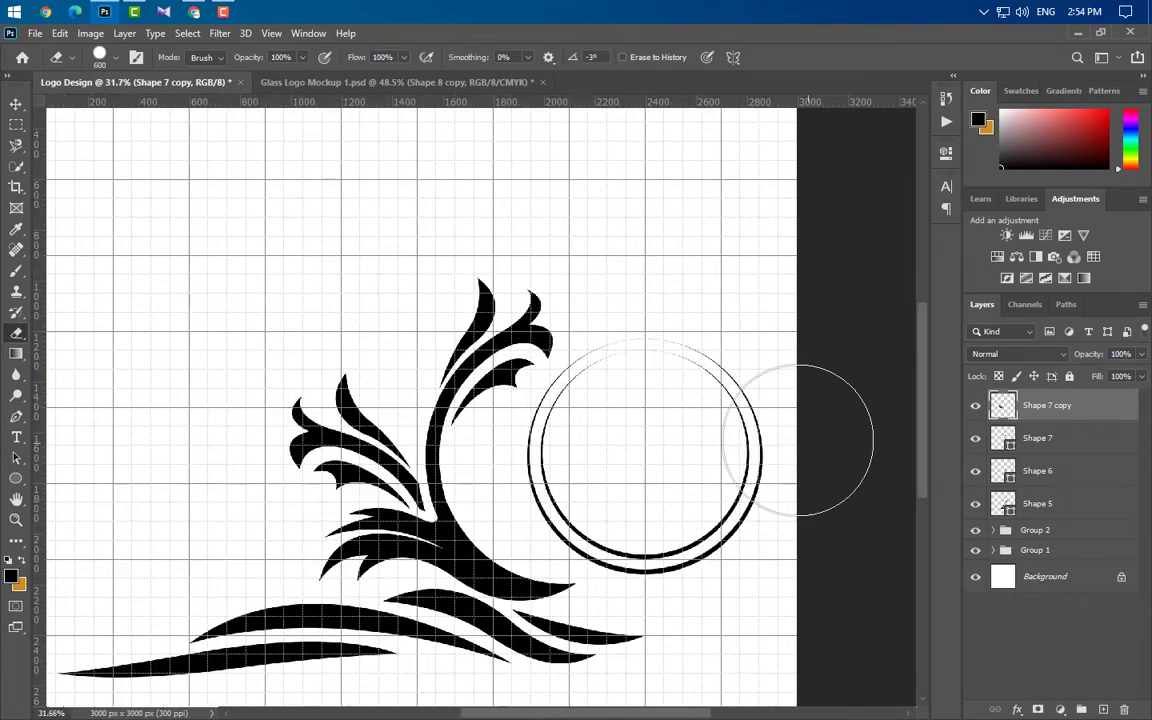
{"action": "left_click", "coordinate": [16, 108]}
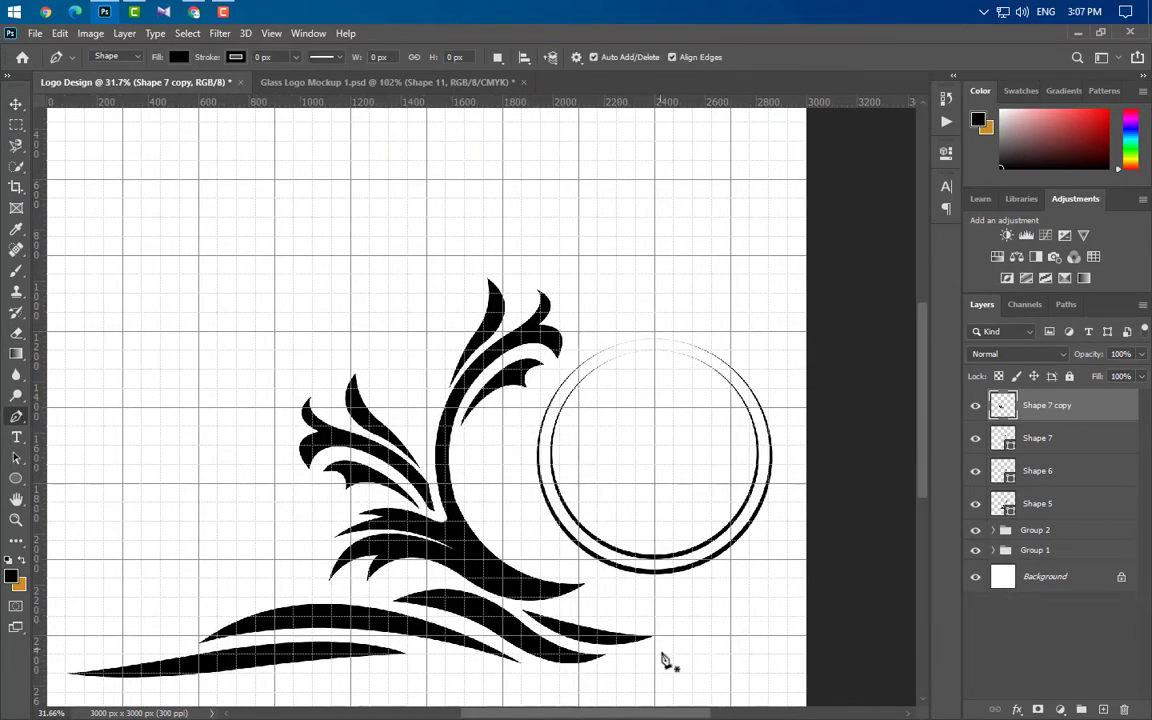
Start a Pen shape near X 1765, Y 1980 and curve it through about X 1895, Y 2000 to X 2100, Y 2045
{"action": "scroll", "coordinate": [650, 655], "scroll_direction": "up", "scroll_amount": 3}
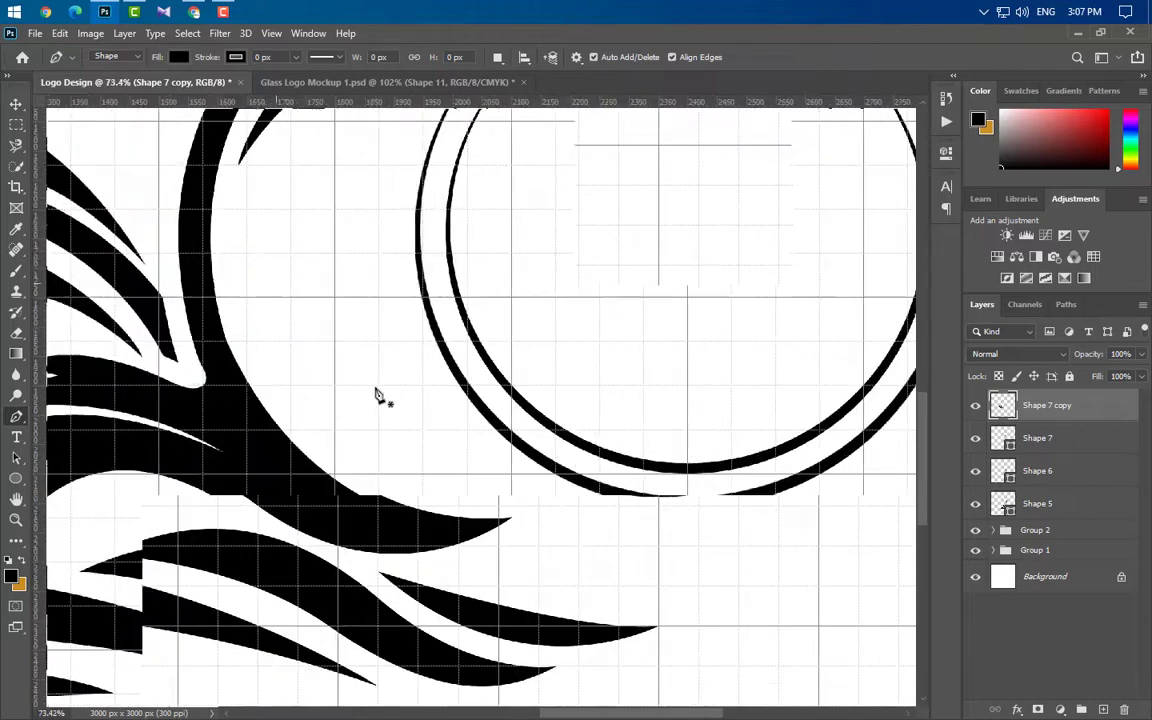
{"action": "scroll", "coordinate": [295, 490], "scroll_direction": "up", "scroll_amount": 2}
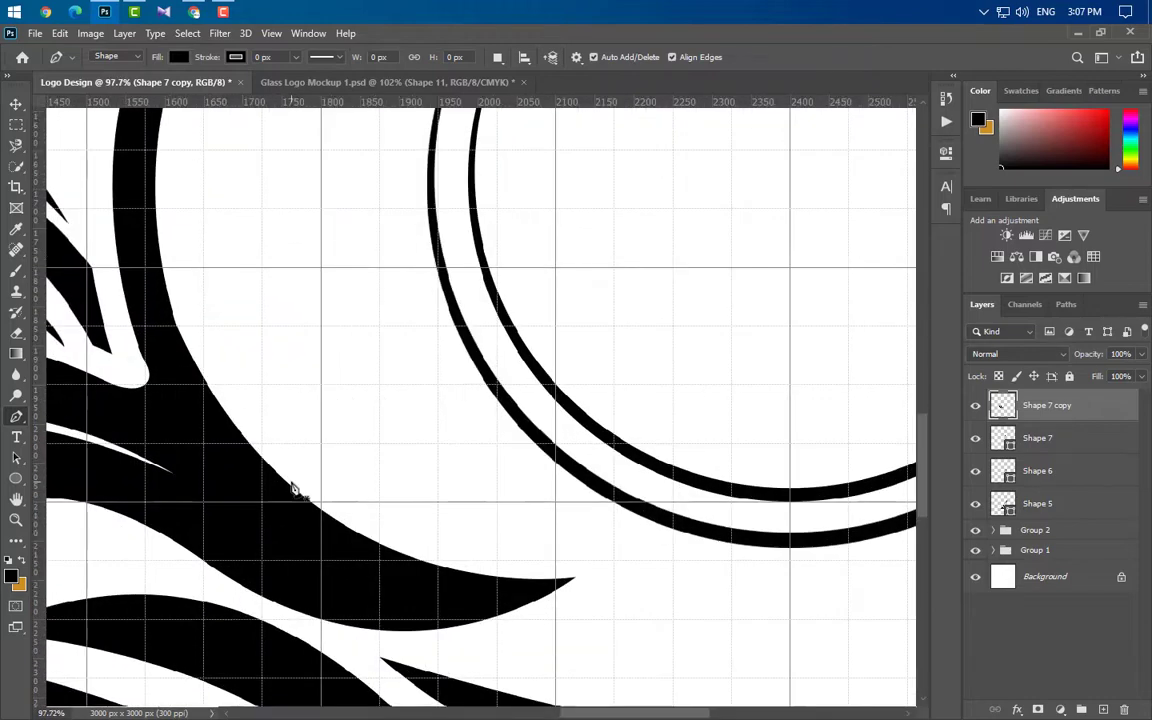
{"action": "left_click", "coordinate": [291, 410]}
{"action": "scroll", "coordinate": [415, 444], "scroll_direction": "up", "scroll_amount": 3}
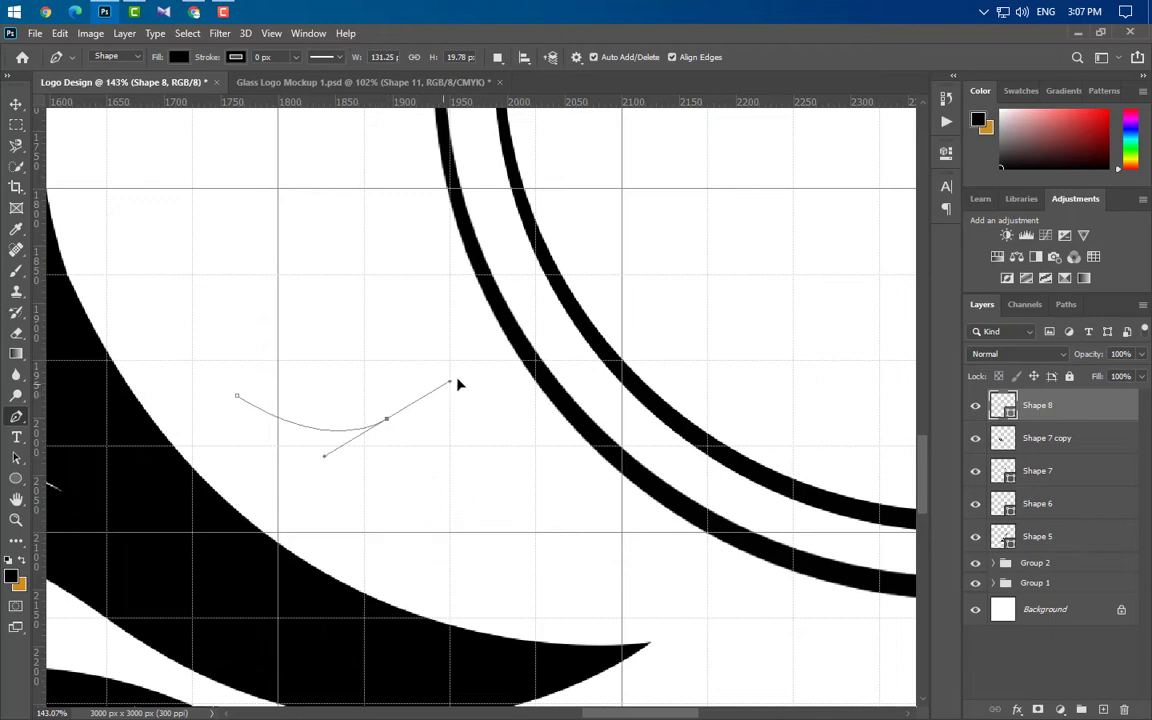
{"action": "left_click_drag", "start_coordinate": [475, 367], "coordinate": [512, 363]}
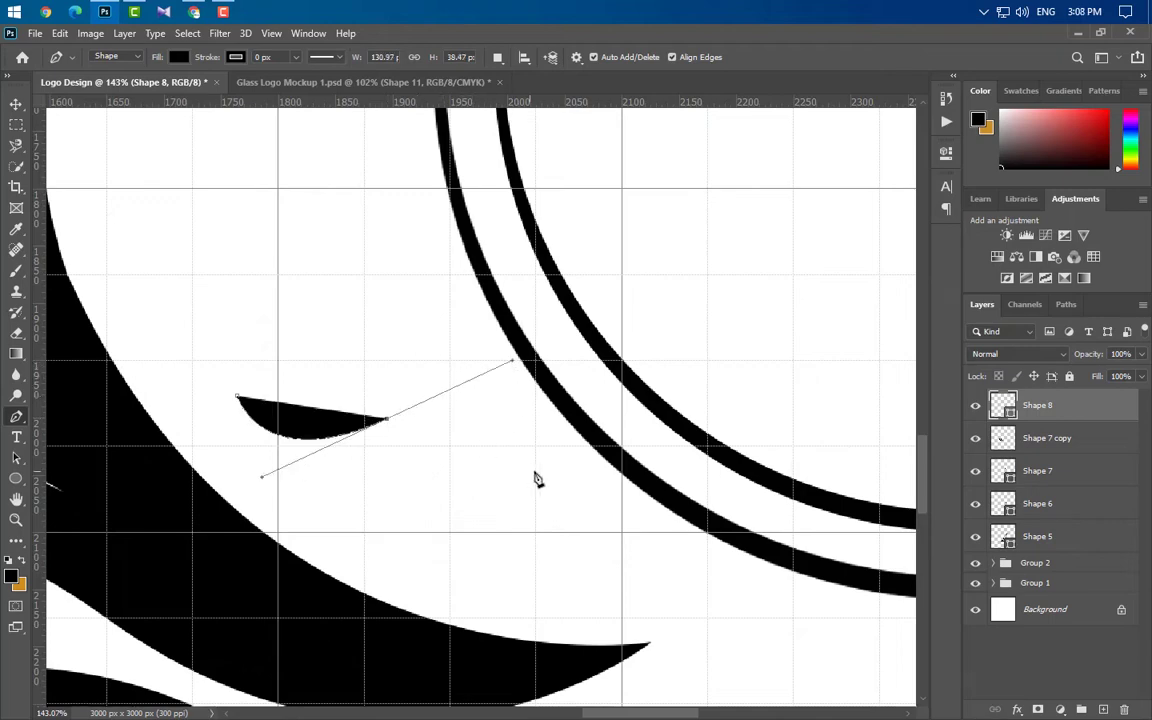
{"action": "left_click", "coordinate": [622, 469]}
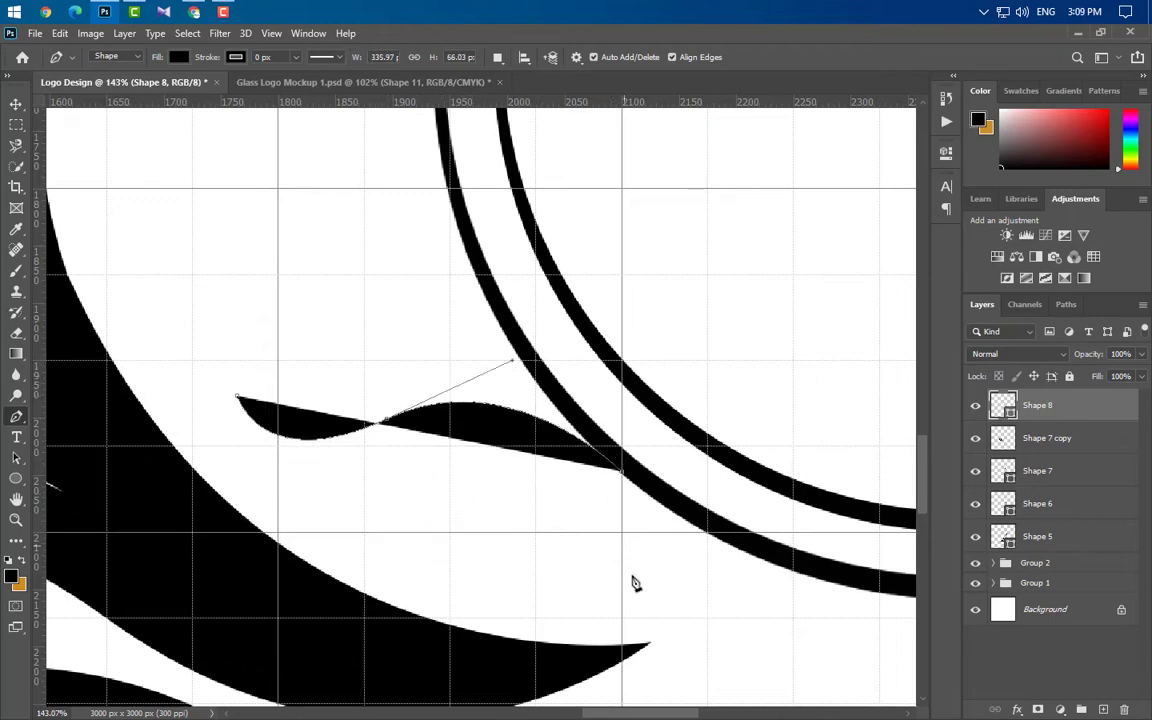
Extend the shape's upper edge in a curve down to a corner tip near X 2290, Y 2270
{"action": "scroll", "coordinate": [689, 617], "scroll_direction": "right", "scroll_amount": 5}
{"action": "scroll", "coordinate": [689, 617], "scroll_direction": "down", "scroll_amount": 5}
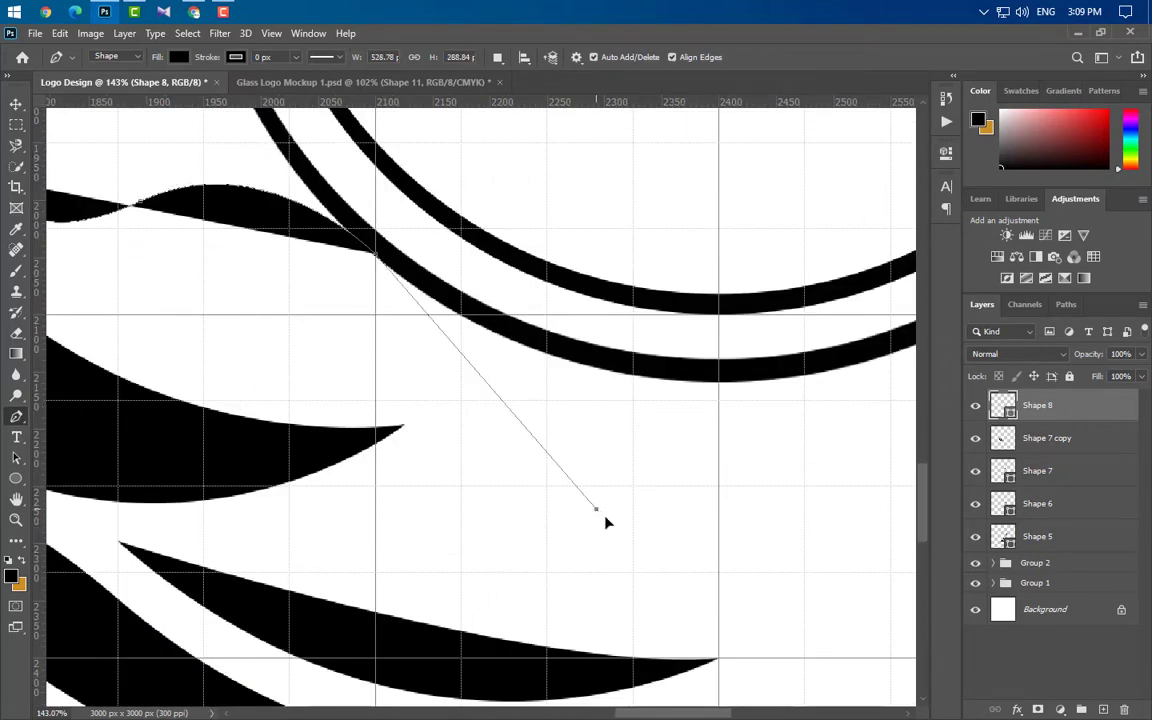
{"action": "left_click_drag", "start_coordinate": [604, 514], "coordinate": [669, 644]}
{"action": "left_click", "coordinate": [596, 509], "text": "alt"}
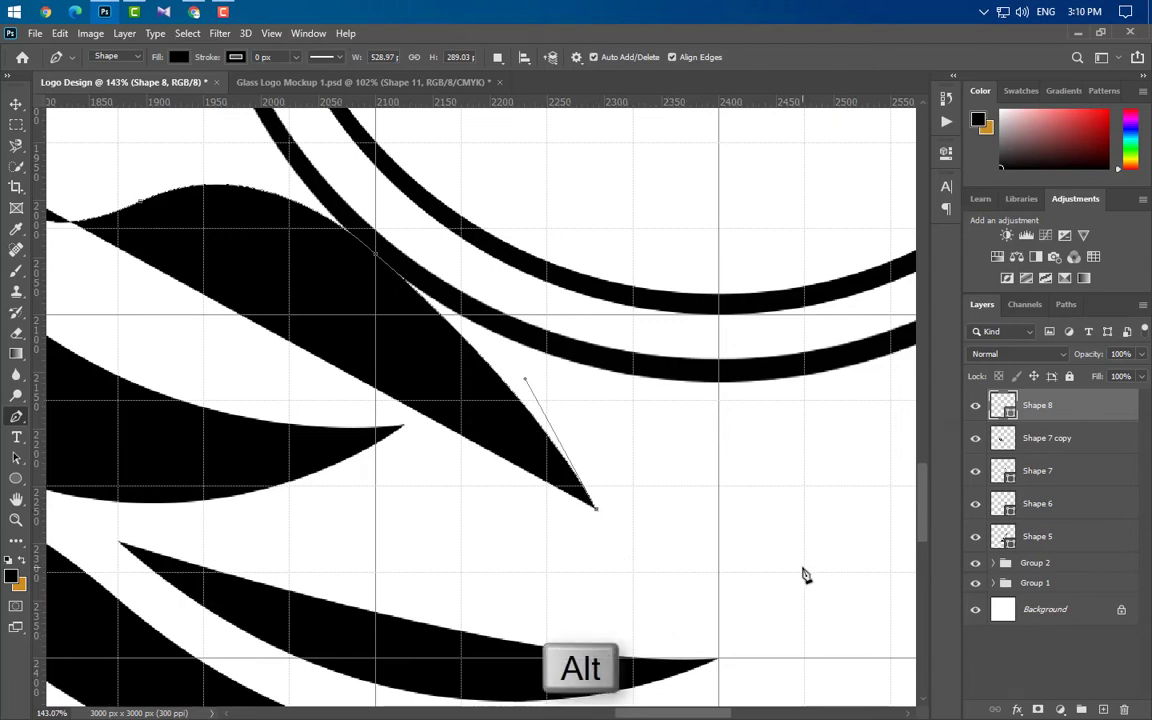
Curve the lower edge back to a corner near X 1865, Y 2135, and close the shape through a notch near X 1875, Y 2055
{"action": "scroll", "coordinate": [805, 573], "scroll_direction": "down", "scroll_amount": 3}
{"action": "scroll", "coordinate": [514, 540], "scroll_direction": "down", "scroll_amount": 2}
{"action": "scroll", "coordinate": [381, 522], "scroll_direction": "up", "scroll_amount": 4}
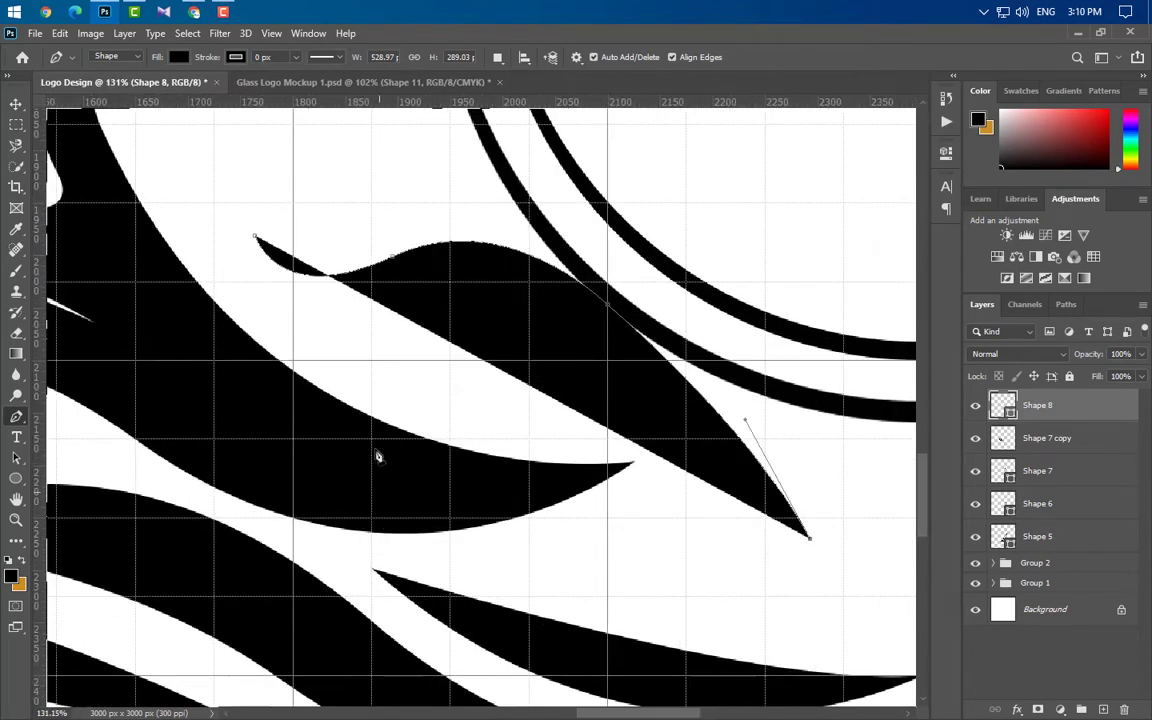
{"action": "left_click_drag", "start_coordinate": [362, 400], "coordinate": [283, 640]}
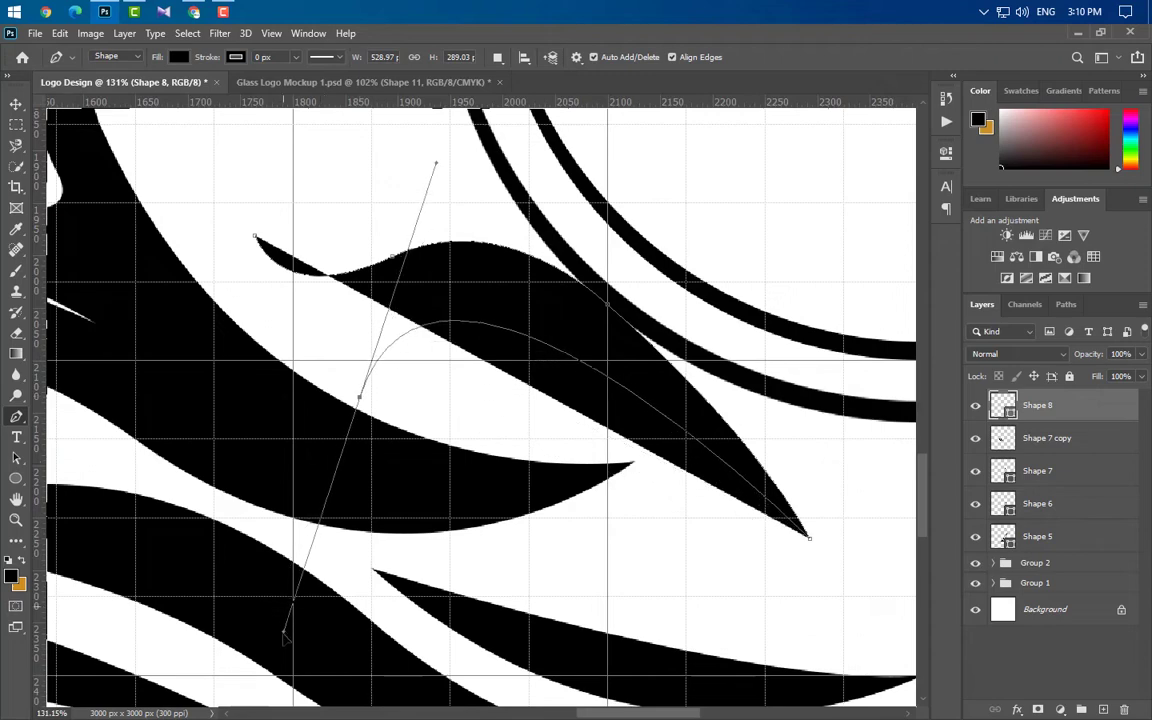
{"action": "left_click", "coordinate": [362, 400], "text": "alt"}
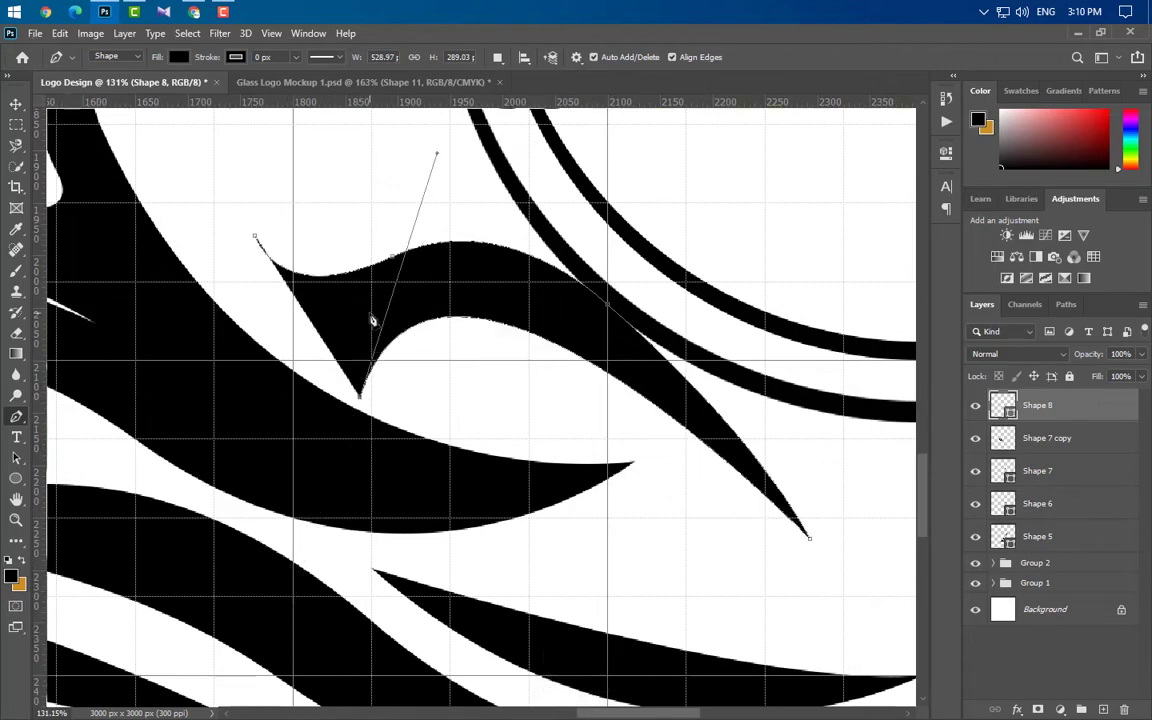
{"action": "left_click_drag", "start_coordinate": [421, 256], "coordinate": [371, 313]}
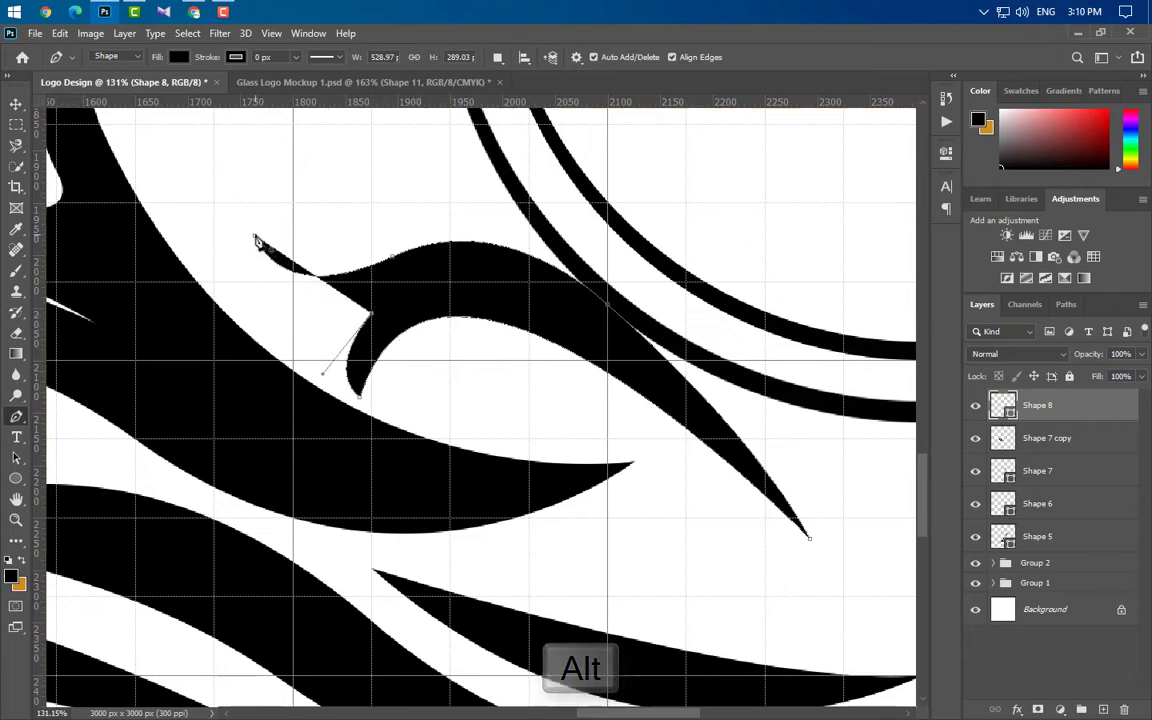
{"action": "left_click_drag", "start_coordinate": [254, 236], "coordinate": [272, 150]}
Start a small Pen leaf under the Shape 8 curl near X 1910, Y 2105, curving its upper edge to a corner near X 2100, Y 2145
{"action": "scroll", "coordinate": [430, 430], "scroll_direction": "down", "scroll_amount": 2}
{"action": "scroll", "coordinate": [420, 370], "scroll_direction": "up", "scroll_amount": 5}
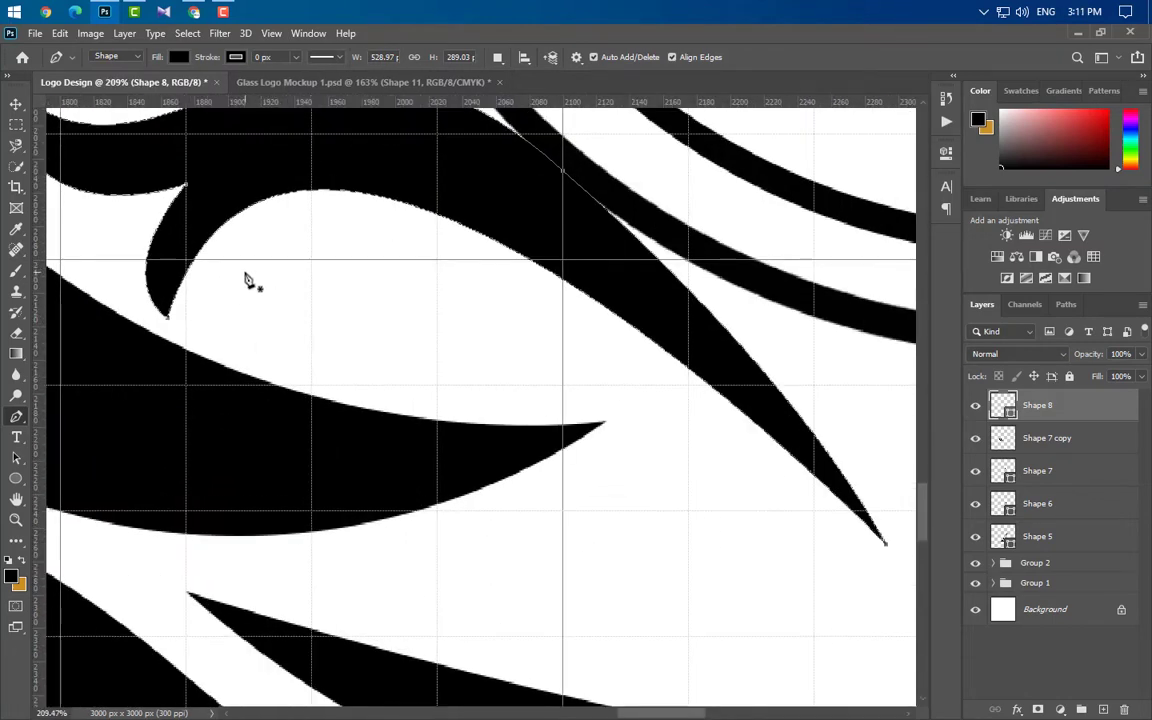
{"action": "left_click", "coordinate": [245, 271]}
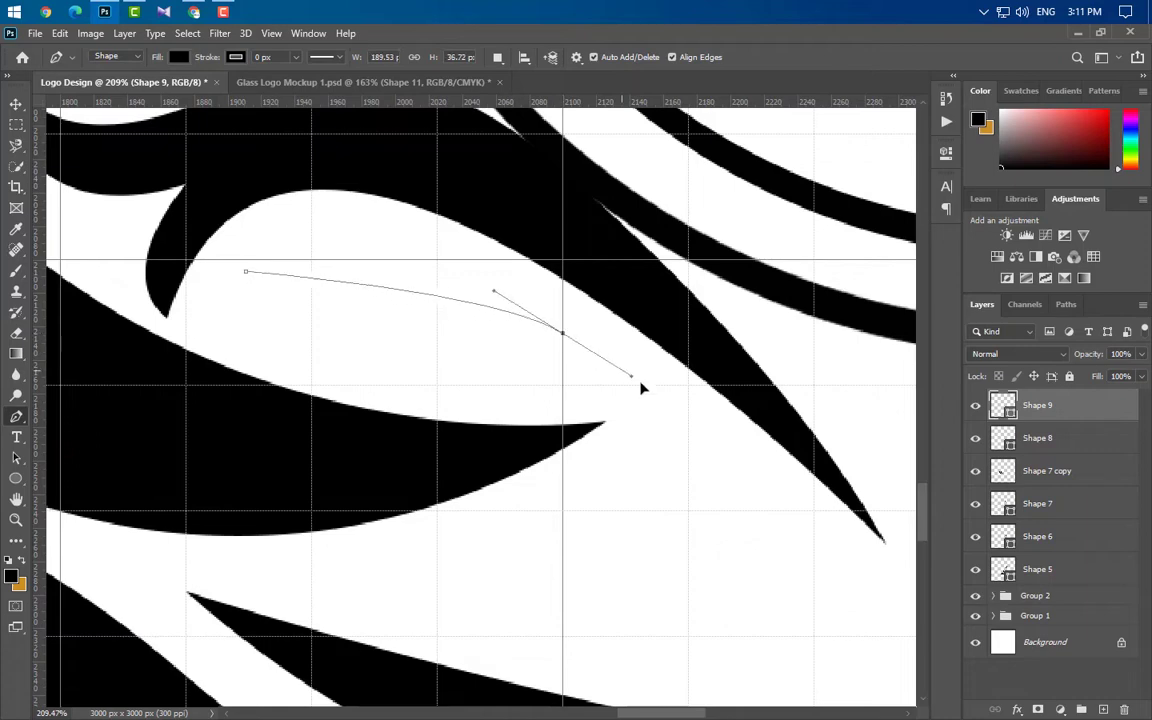
{"action": "left_click_drag", "start_coordinate": [641, 384], "coordinate": [801, 505]}
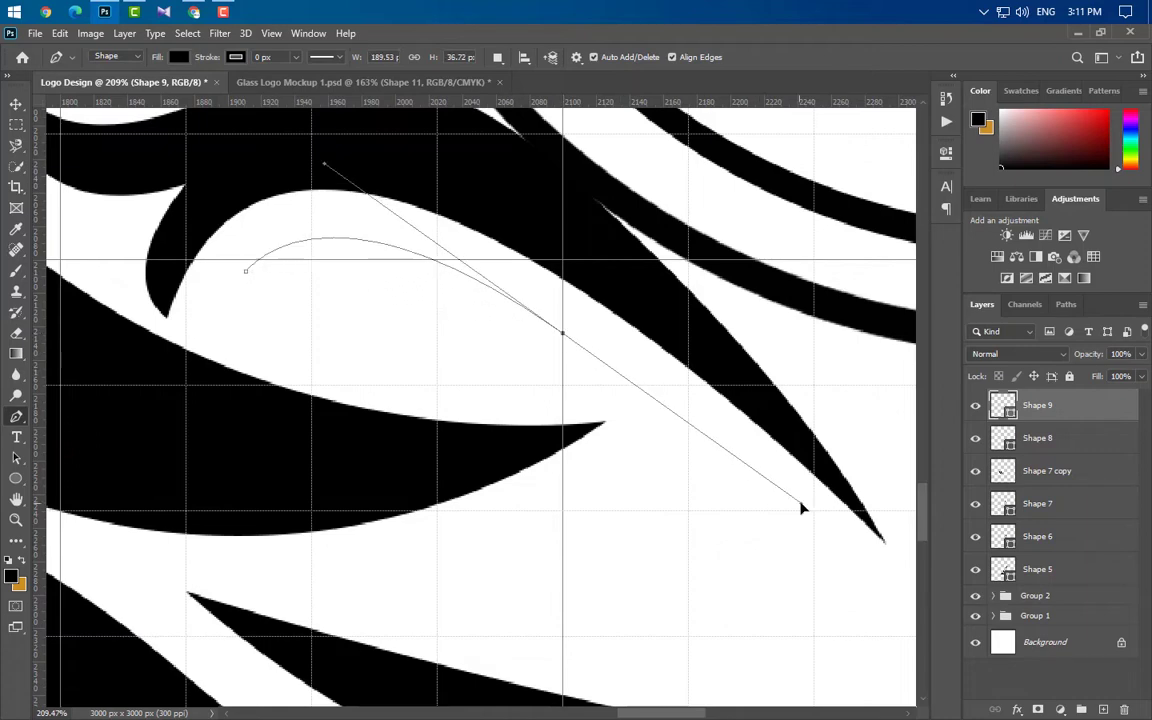
{"action": "left_click", "coordinate": [562, 333], "text": "alt"}
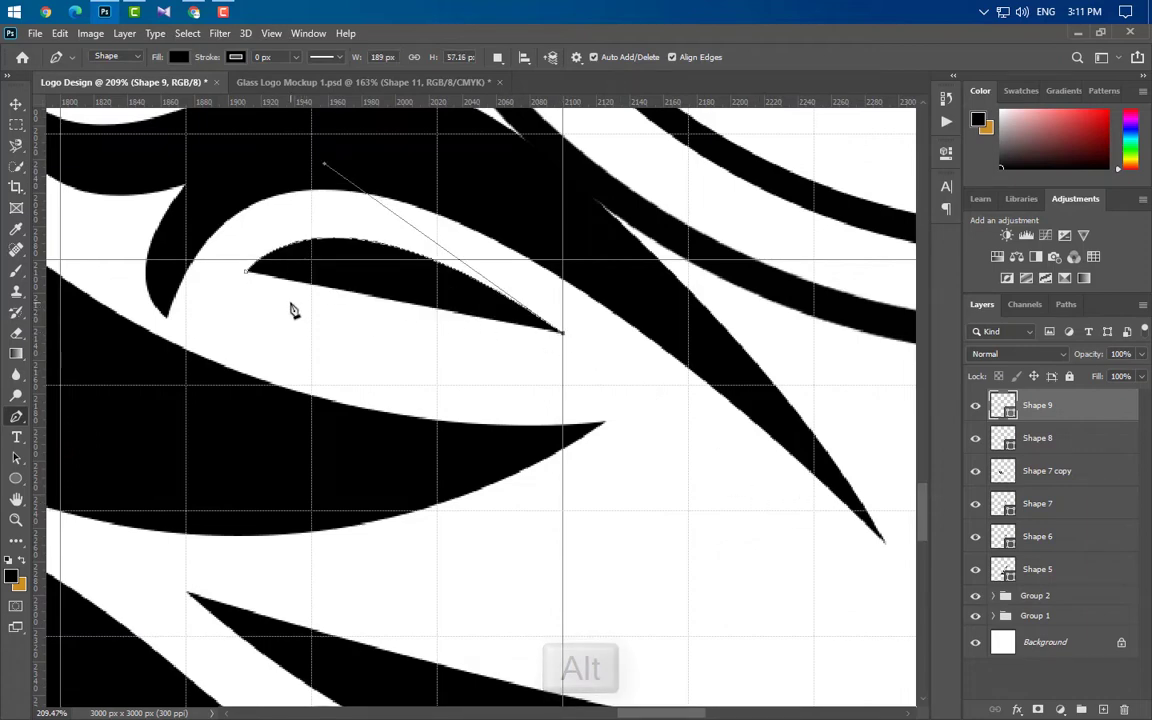
Curve the leaf's lower edge back to a corner near X 1940, Y 2125, and close the shape with a curved notch
{"action": "left_click_drag", "start_coordinate": [290, 302], "coordinate": [206, 352]}
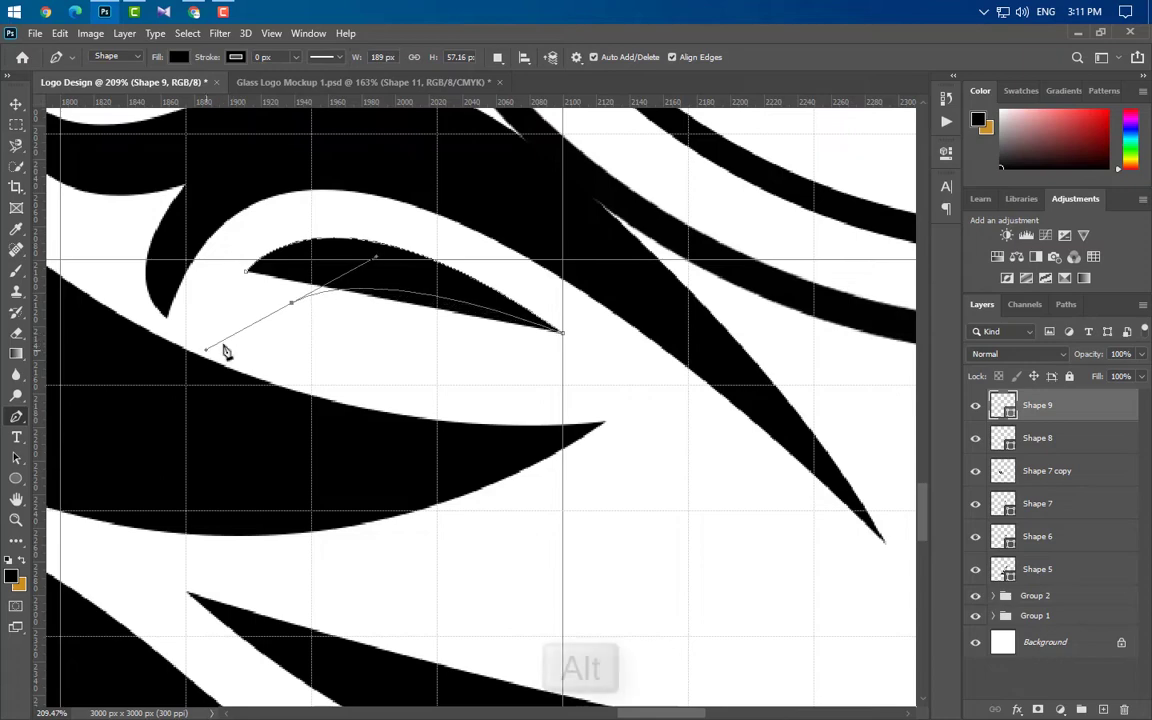
{"action": "left_click", "coordinate": [290, 302], "text": "alt"}
{"action": "left_click_drag", "start_coordinate": [245, 270], "coordinate": [172, 284]}
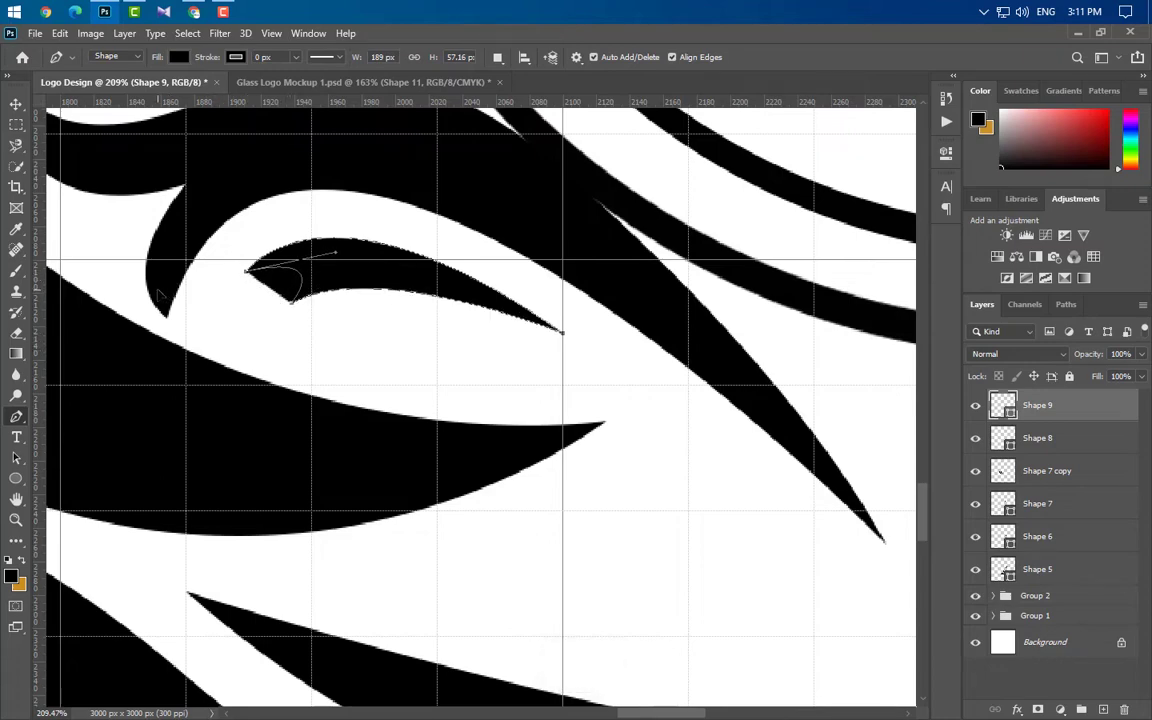
Nudge the rings in Group 1 upward until their top meets the Y 1200 grid line
{"action": "scroll", "coordinate": [432, 270], "scroll_direction": "down", "scroll_amount": 10}
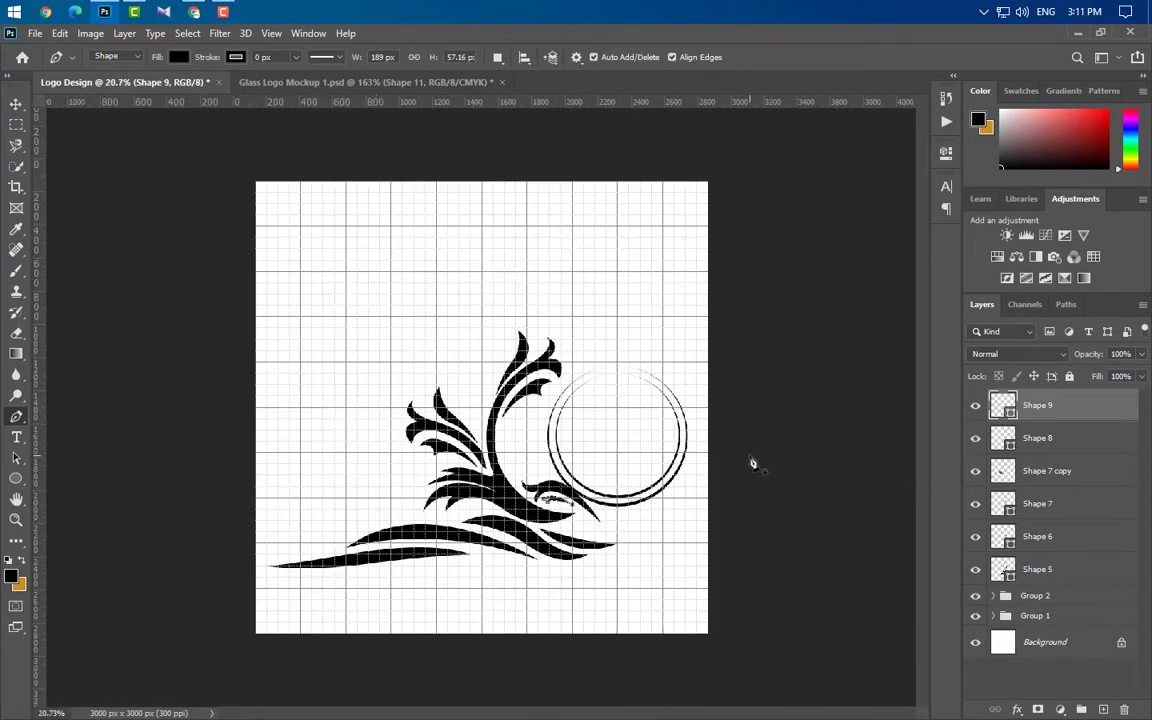
{"action": "scroll", "coordinate": [753, 463], "scroll_direction": "up", "scroll_amount": 3}
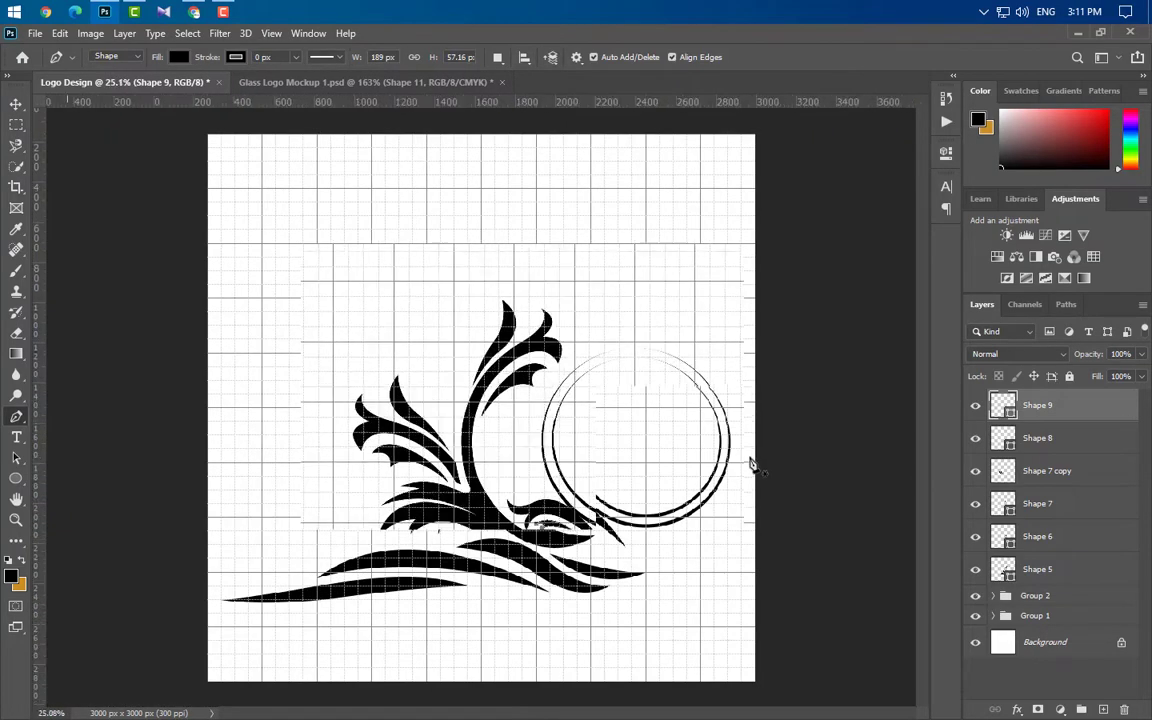
{"action": "scroll", "coordinate": [652, 545], "scroll_direction": "up", "scroll_amount": 4}
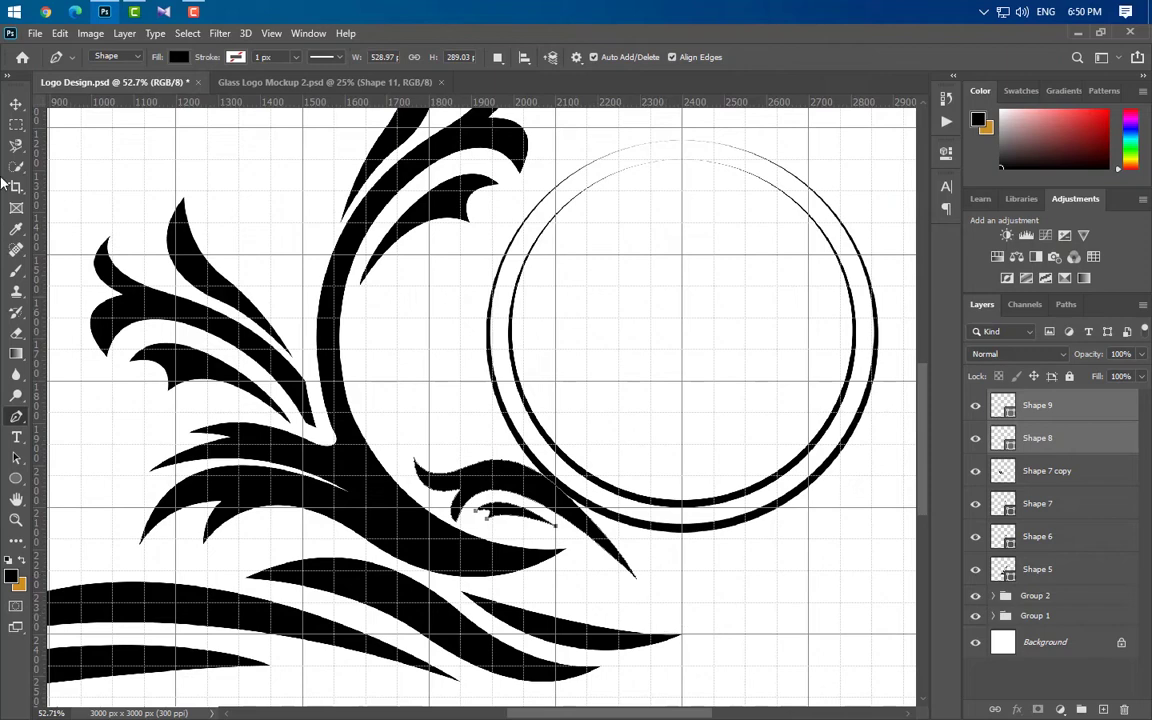
{"action": "left_click", "coordinate": [16, 104]}
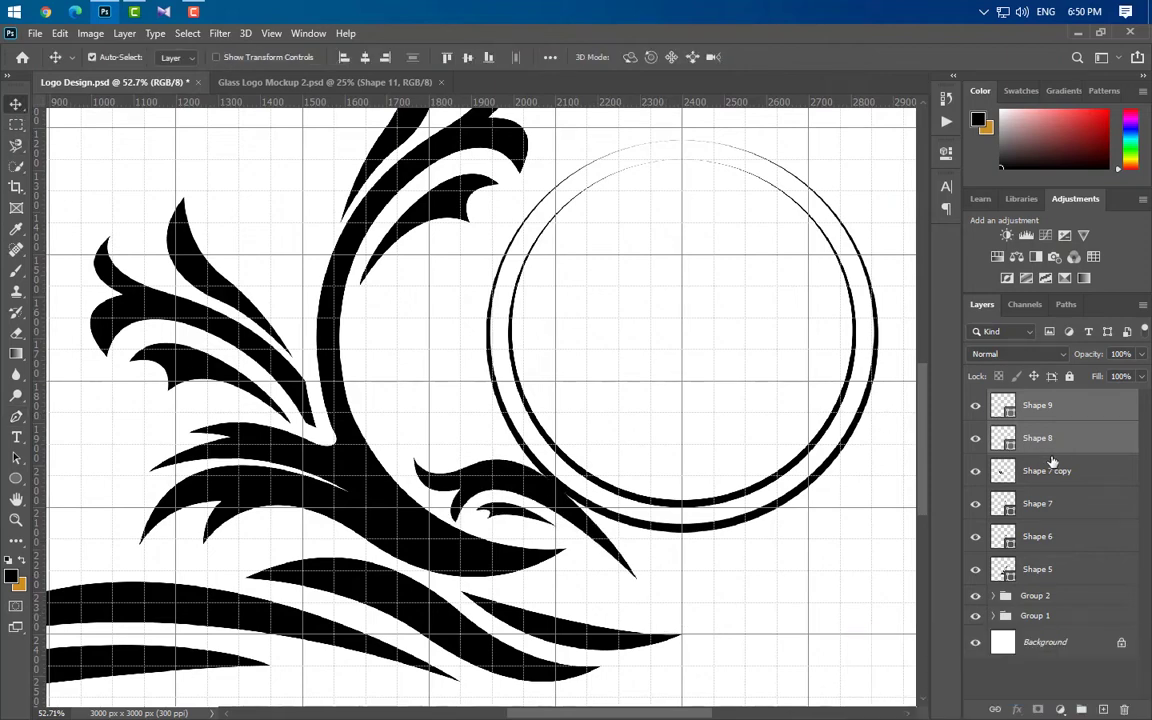
{"action": "left_click", "coordinate": [1035, 616]}
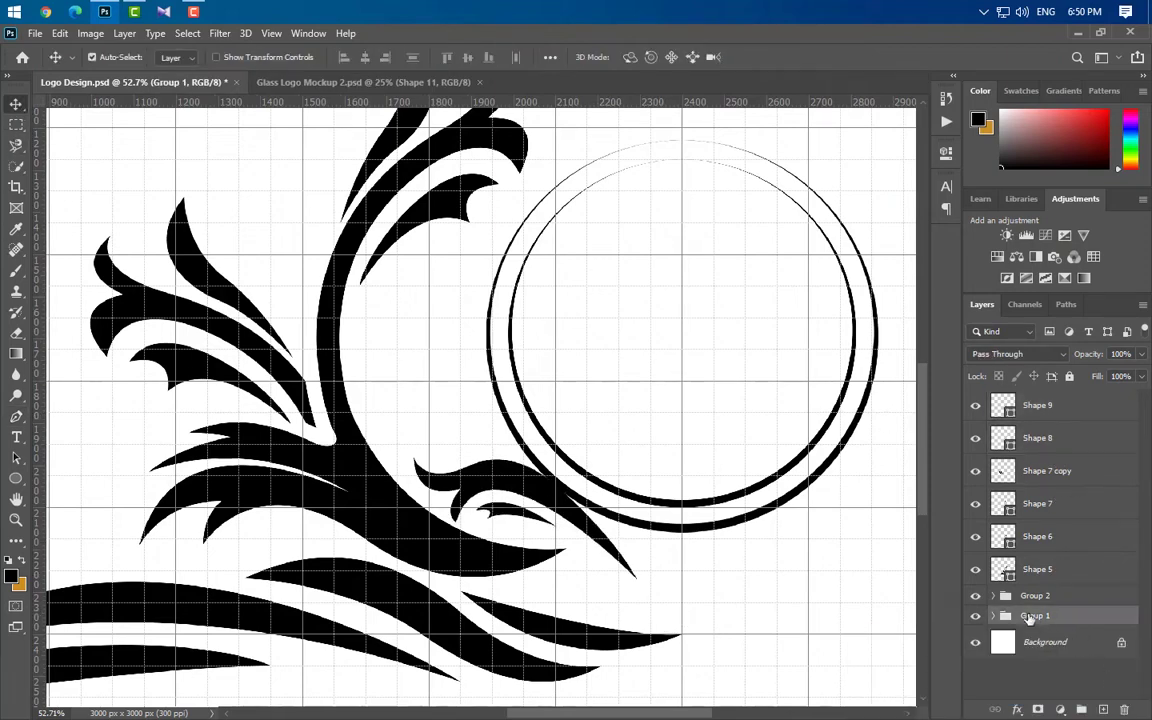
{"action": "key", "text": "Up"}
{"action": "key", "text": "Up"}
{"action": "key", "text": "Up"}
{"action": "key", "text": "Up"}
{"action": "key", "text": "Up"}
{"action": "key", "text": "Up"}
{"action": "key", "text": "Up"}
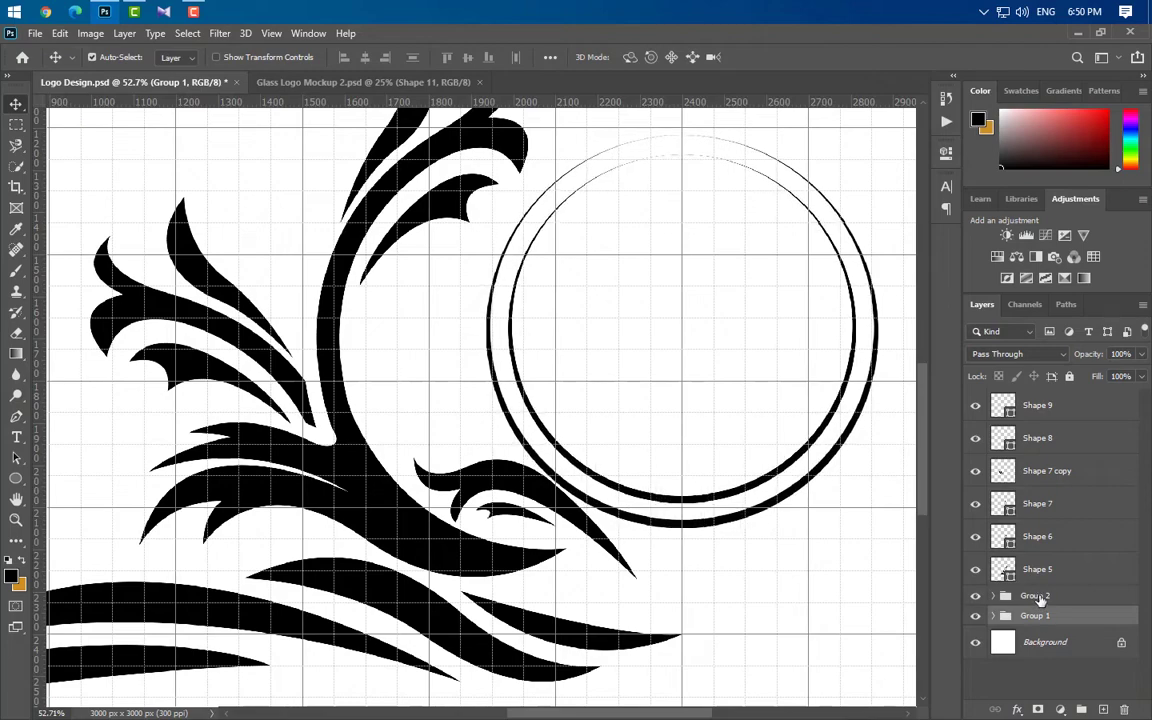
{"action": "key", "text": "Up"}
{"action": "key", "text": "Up"}
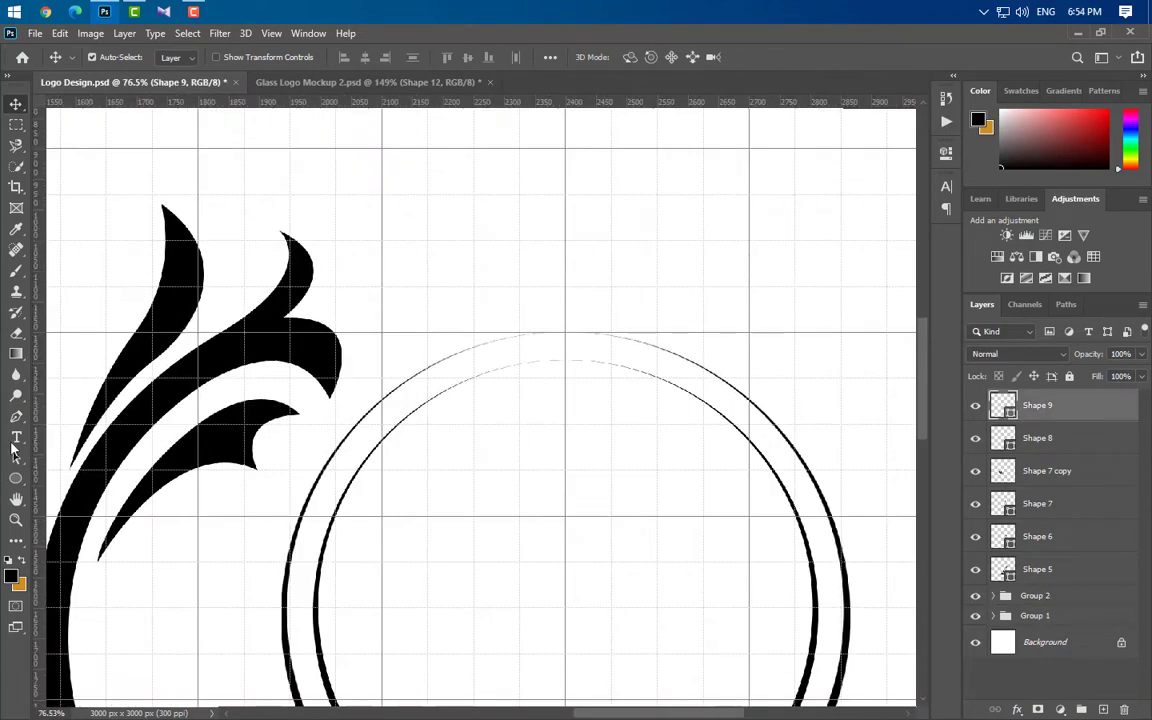
Start a Pen shape at X 2400, Y 1335 with a base about 15 px wide, and curve it up to a corner near X 2540, Y 1190
{"action": "left_click", "coordinate": [16, 419]}
{"action": "scroll", "coordinate": [560, 430], "scroll_direction": "up", "scroll_amount": 4}
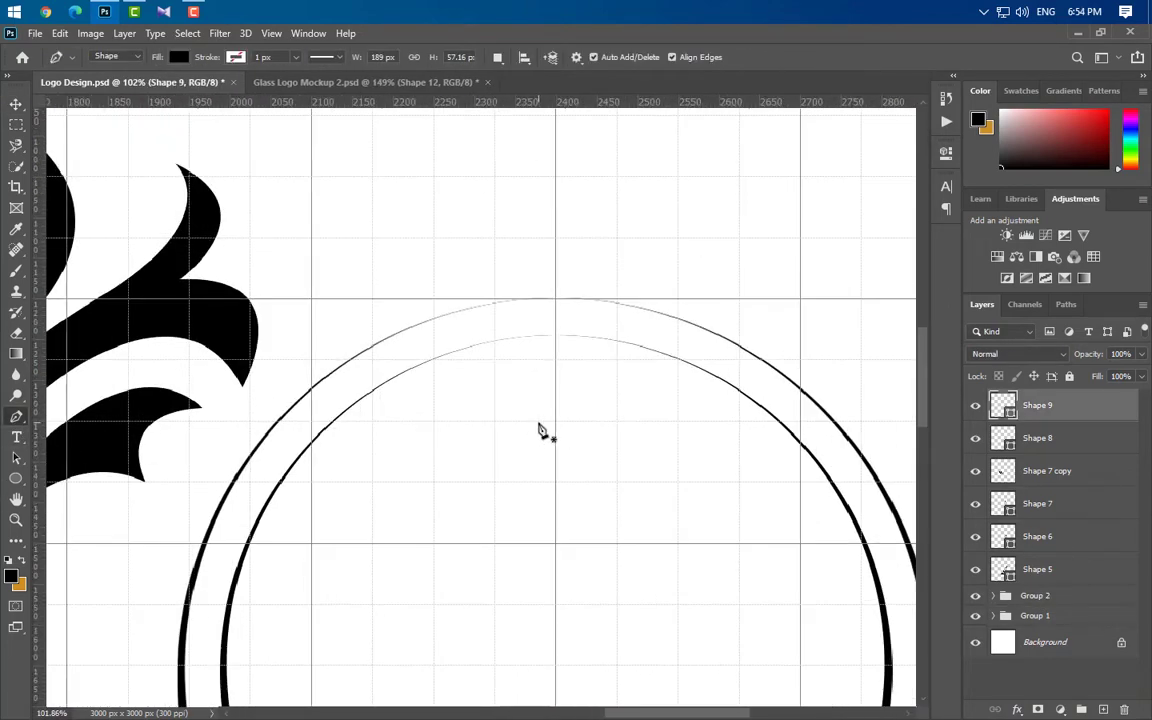
{"action": "left_click", "coordinate": [560, 415]}
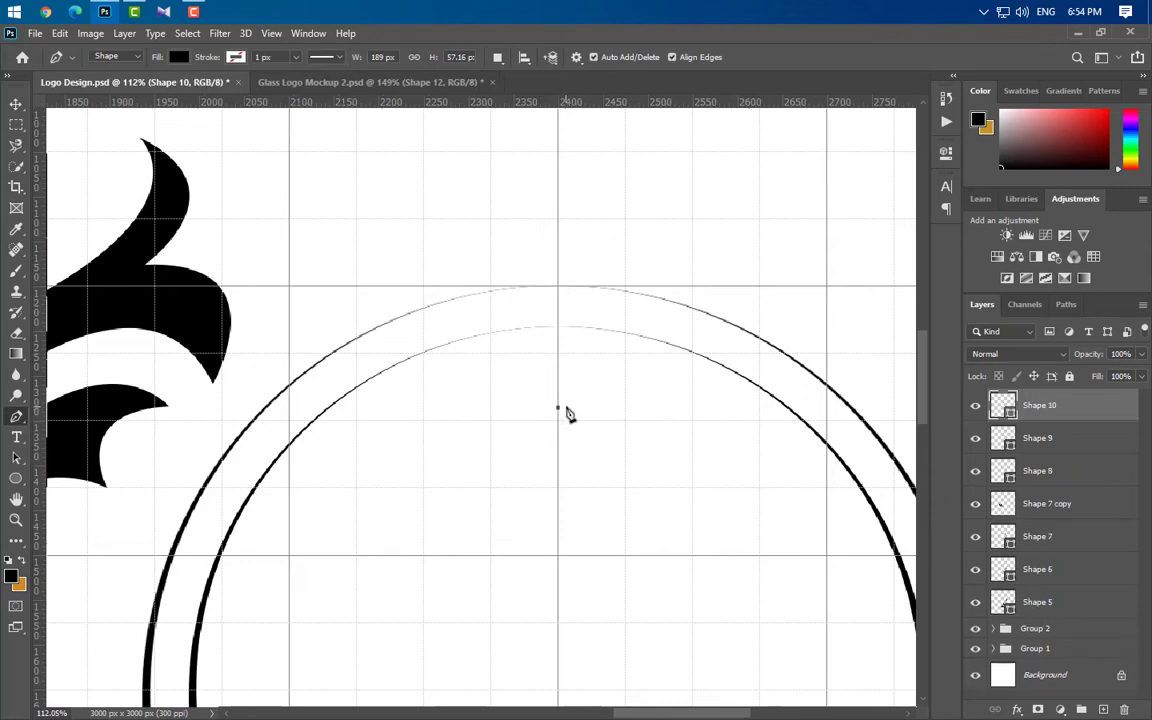
{"action": "scroll", "coordinate": [687, 423], "scroll_direction": "up", "scroll_amount": 2}
{"action": "scroll", "coordinate": [600, 400], "scroll_direction": "right", "scroll_amount": 2}
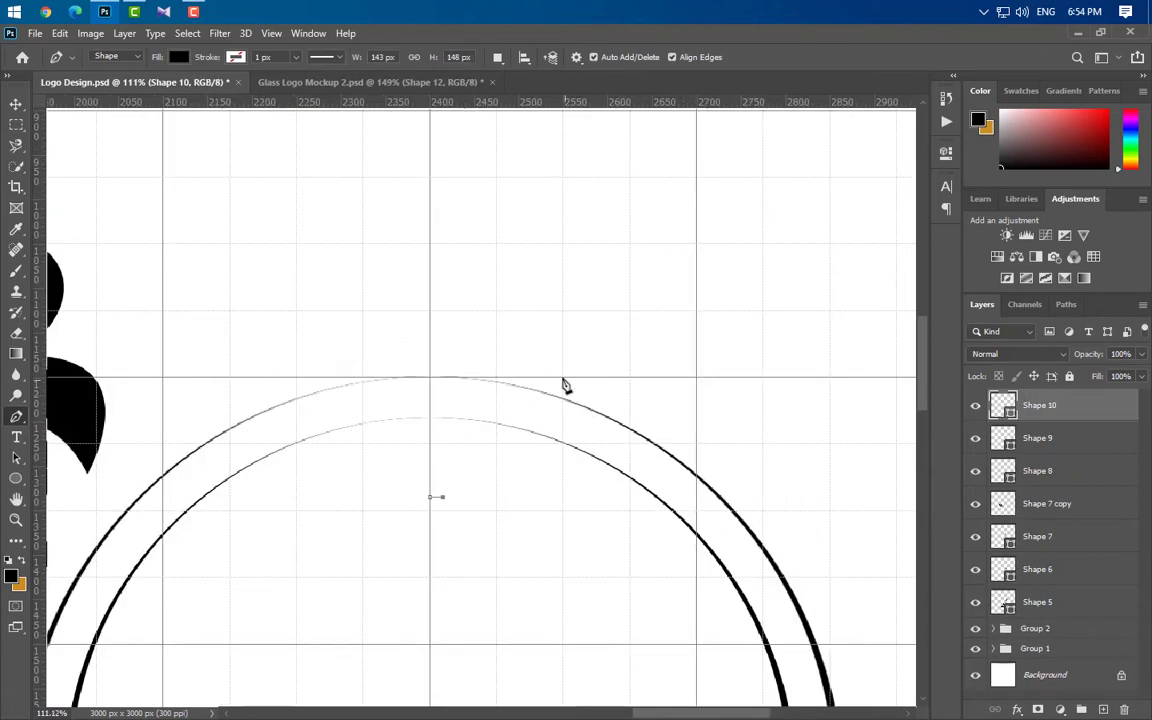
{"action": "scroll", "coordinate": [556, 376], "scroll_direction": "up", "scroll_amount": 4}
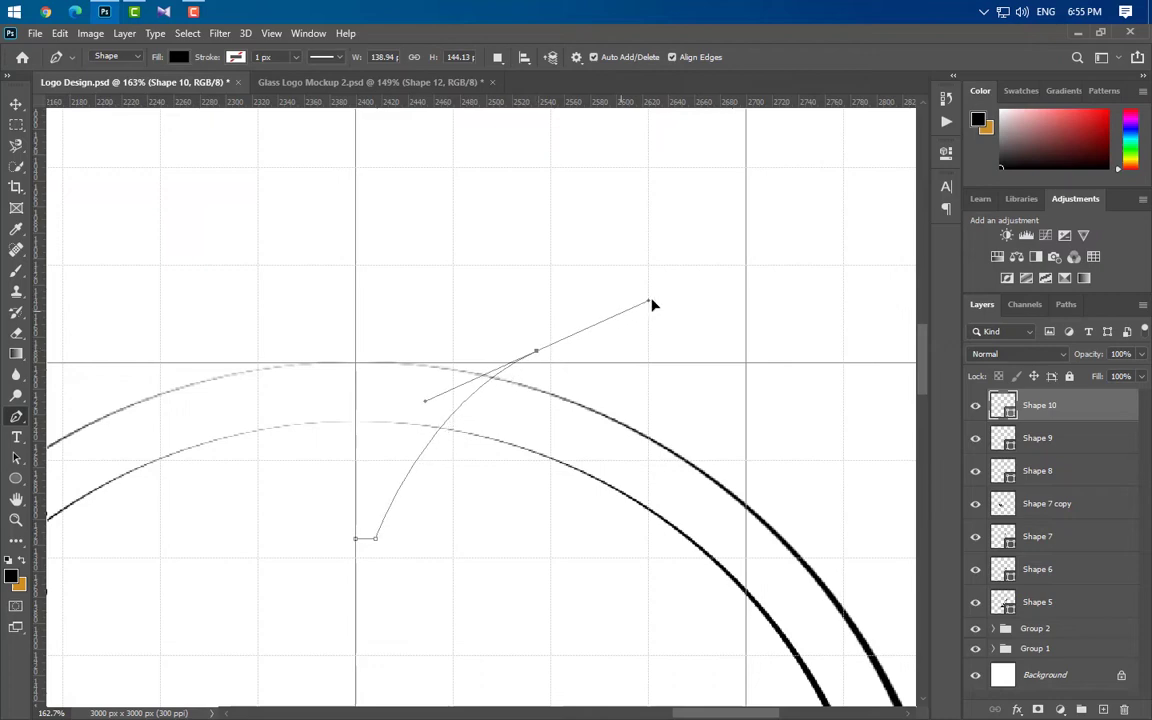
{"action": "left_click_drag", "start_coordinate": [651, 304], "coordinate": [677, 297]}
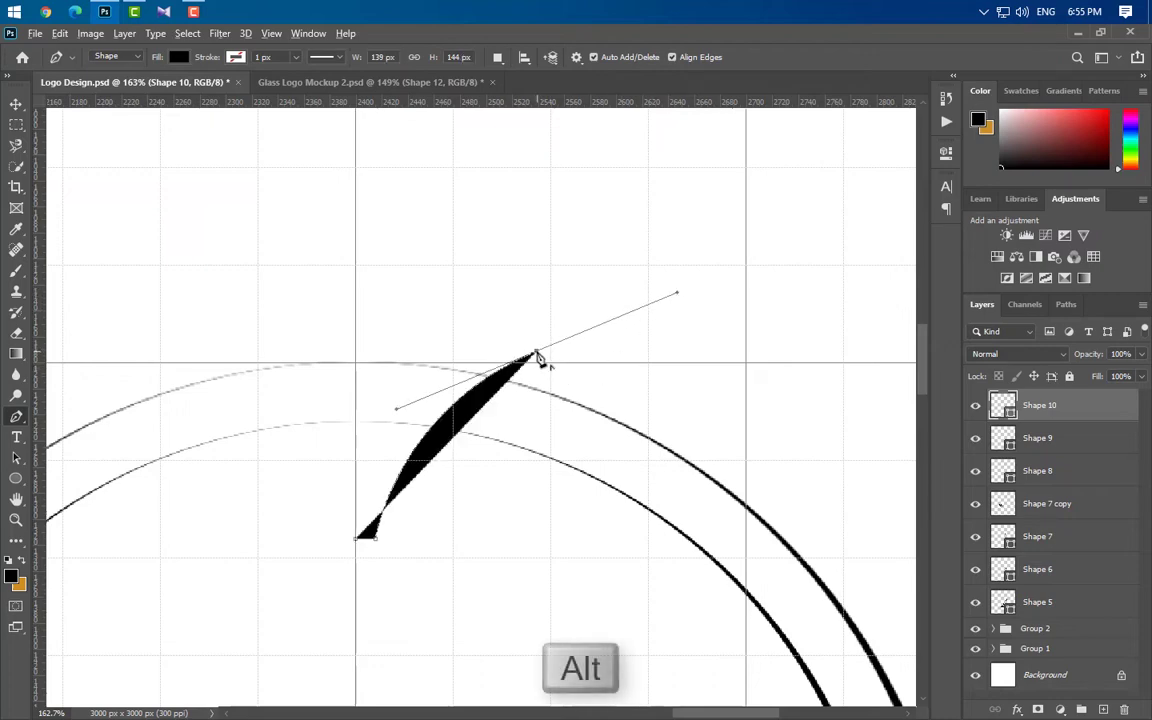
{"action": "left_click", "coordinate": [537, 353], "text": "alt"}
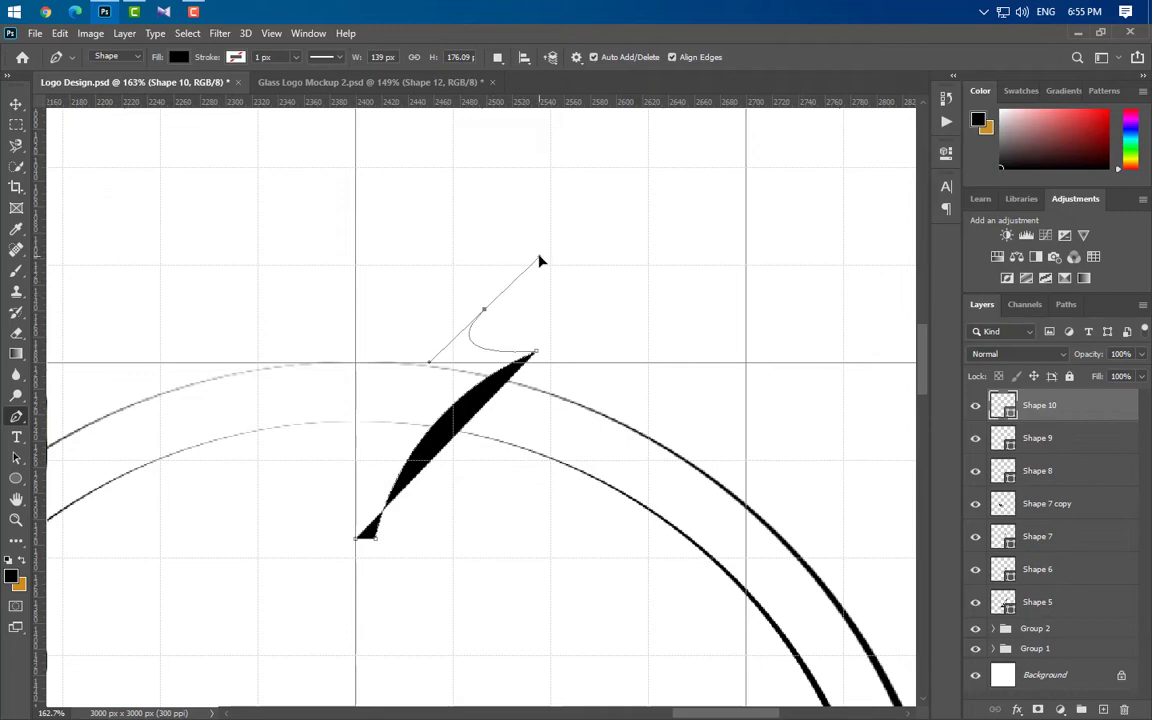
Curve a notch to a second tip near X 2500, Y 1160, and curve the side leaf down to a corner near X 2415, Y 1300
{"action": "left_click_drag", "start_coordinate": [540, 261], "coordinate": [540, 261]}
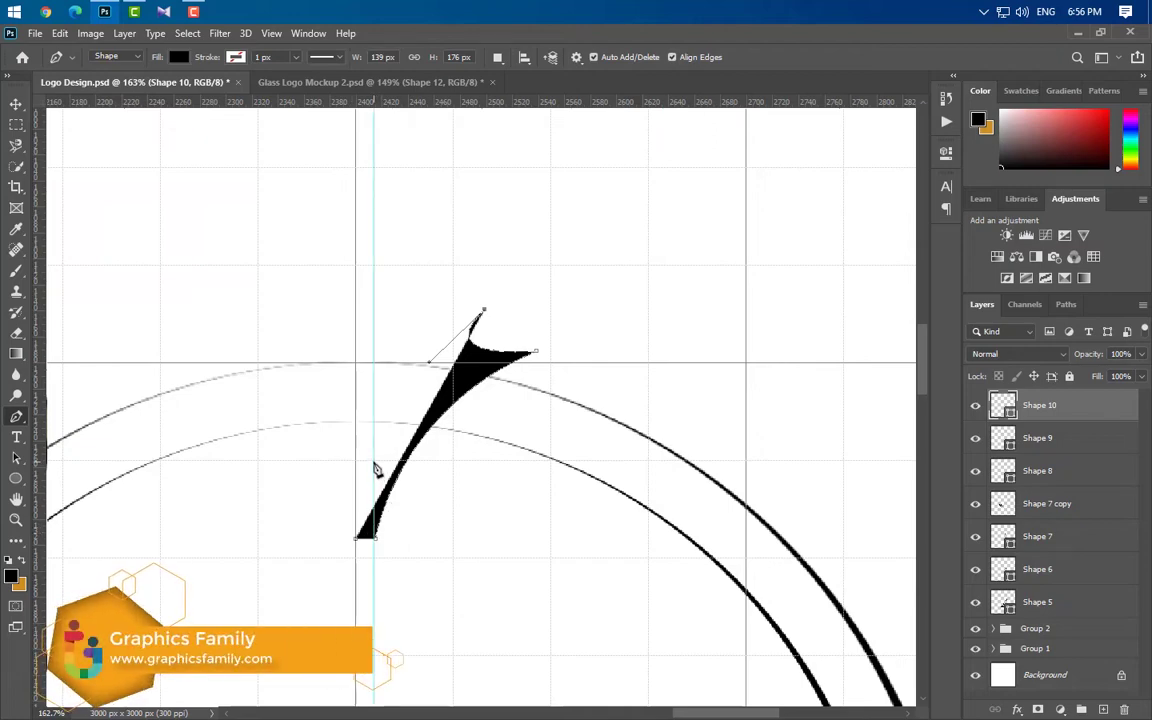
{"action": "left_click_drag", "start_coordinate": [376, 497], "coordinate": [343, 676]}
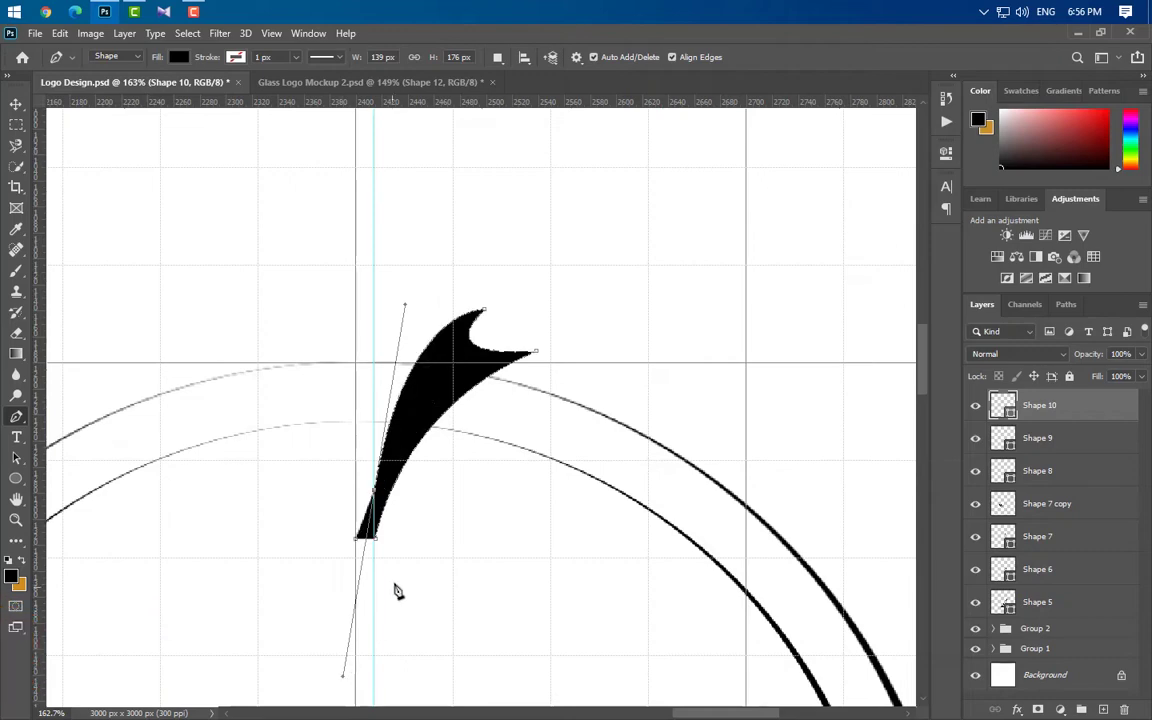
{"action": "left_click", "coordinate": [377, 495], "text": "alt"}
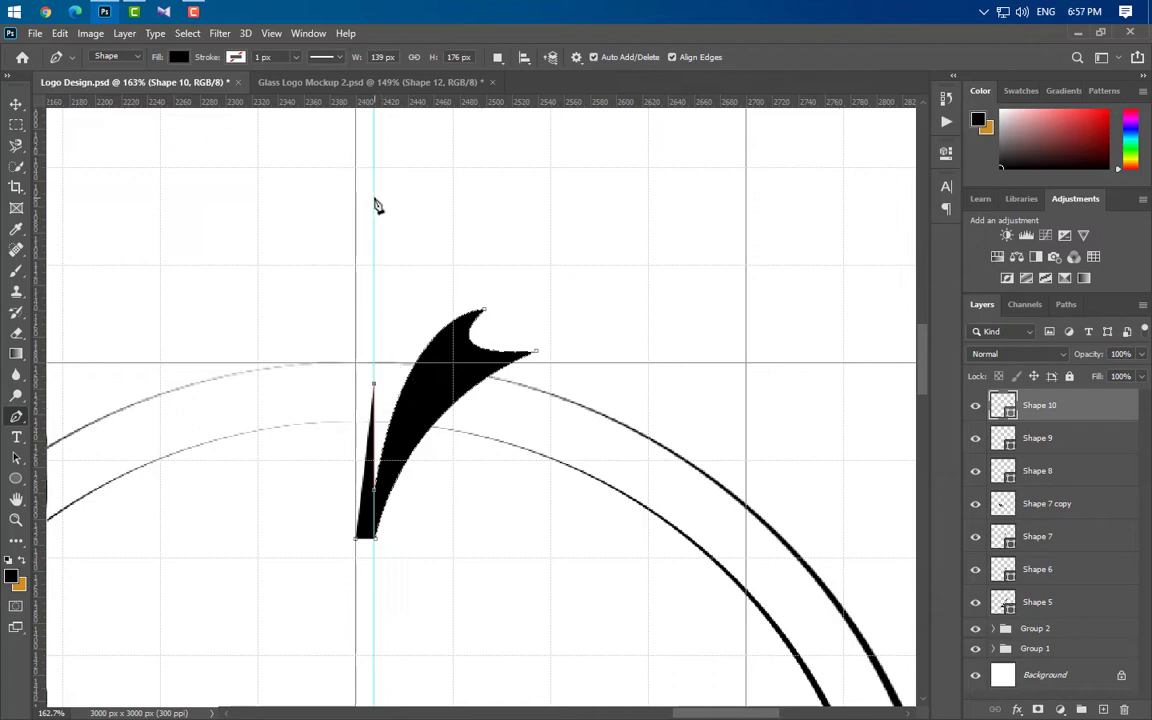
Curve the central petal to a tip near X 2415, Y 1080, notch it in to X 2400, Y 1130, and close the shape at its base
{"action": "left_click_drag", "start_coordinate": [373, 206], "coordinate": [288, 161]}
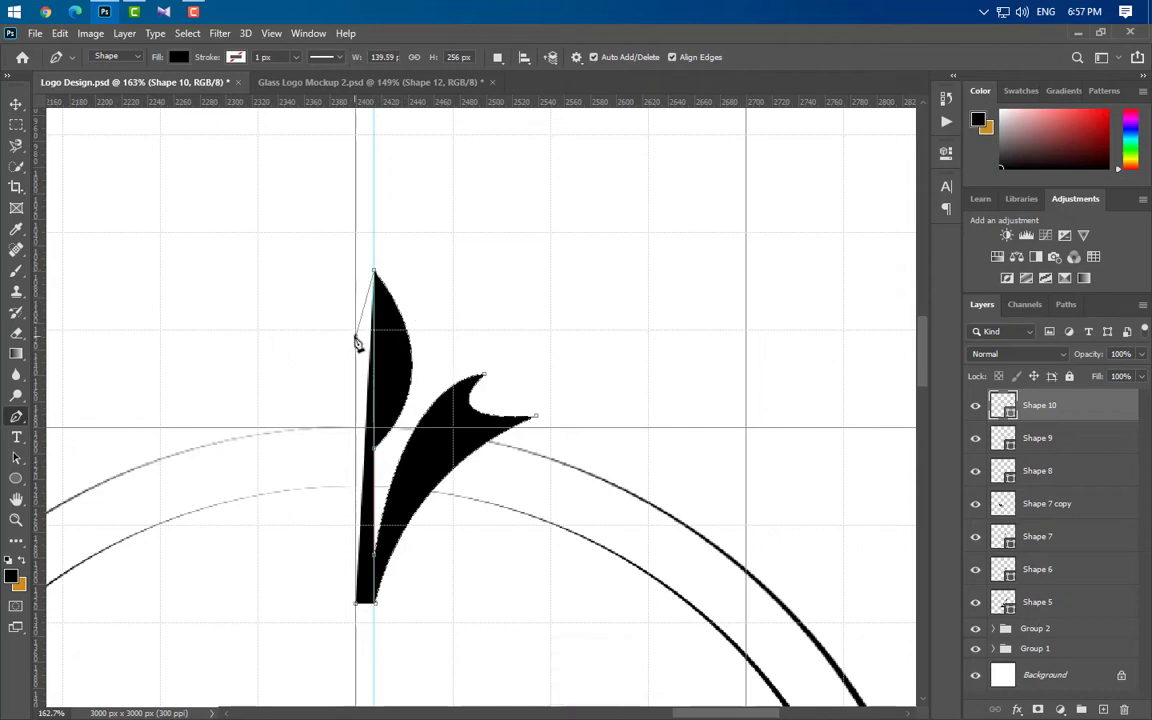
{"action": "left_click_drag", "start_coordinate": [356, 334], "coordinate": [326, 339]}
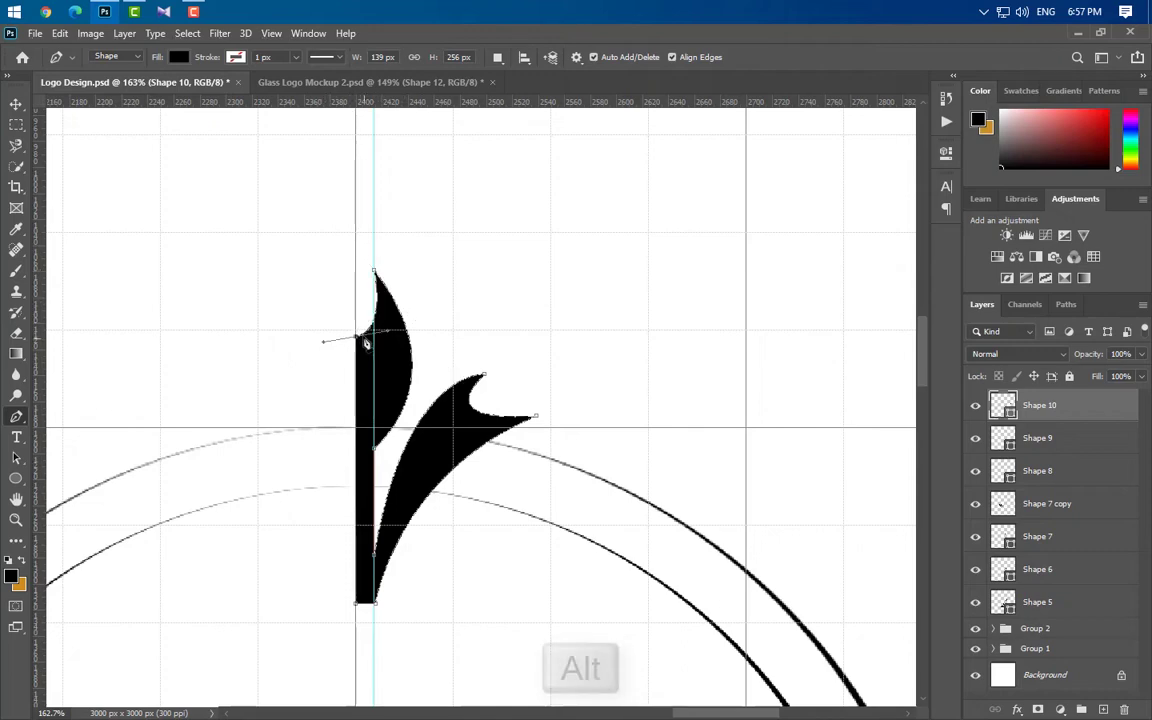
{"action": "left_click", "coordinate": [360, 603]}
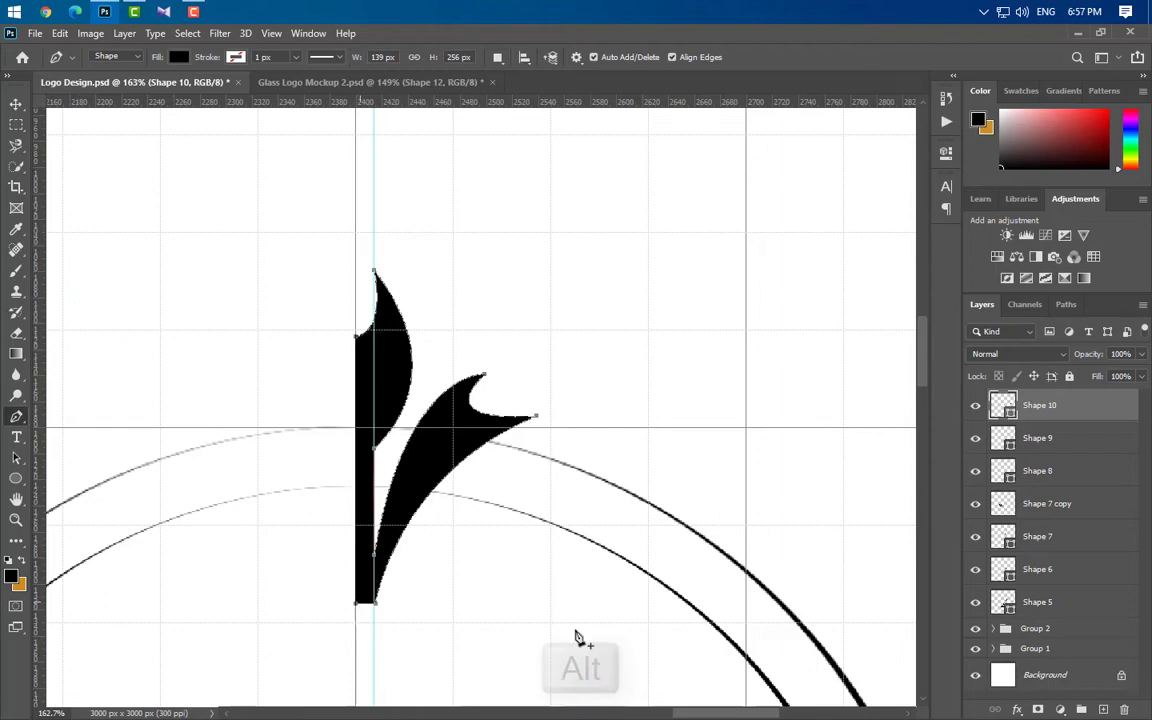
Duplicate Shape 10, flip the copy horizontally, and move it left to mirror the half flower about the X 2400 grid line
{"action": "left_click_drag", "start_coordinate": [1115, 428], "coordinate": [1103, 709]}
{"action": "key", "text": "ctrl+t"}
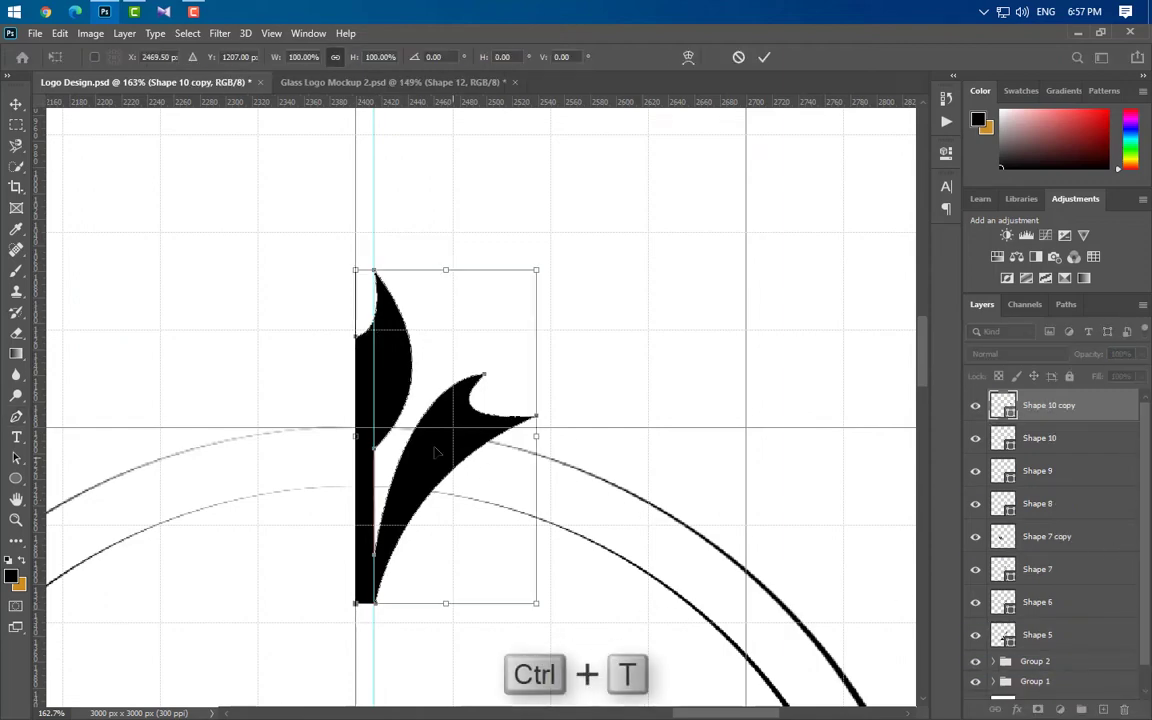
{"action": "right_click", "coordinate": [507, 450]}
{"action": "left_click", "coordinate": [495, 422]}
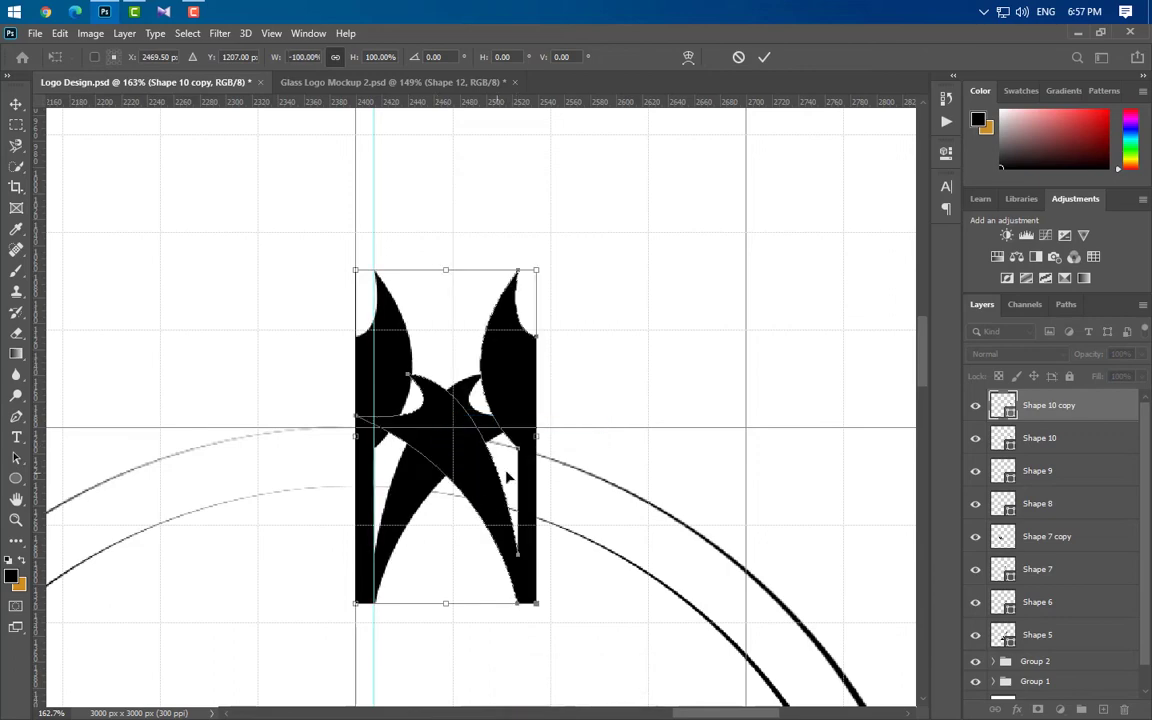
{"action": "left_click_drag", "start_coordinate": [529, 472], "coordinate": [349, 472]}
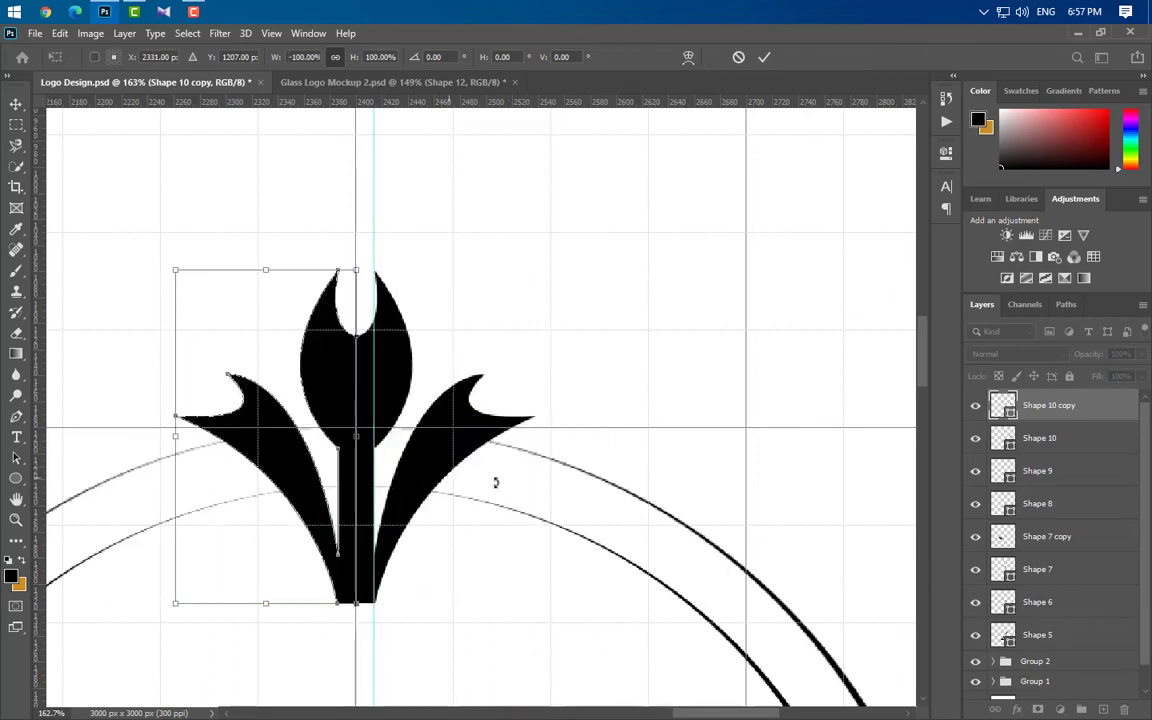
{"action": "left_click", "coordinate": [763, 57]}
{"action": "key", "text": "p"}
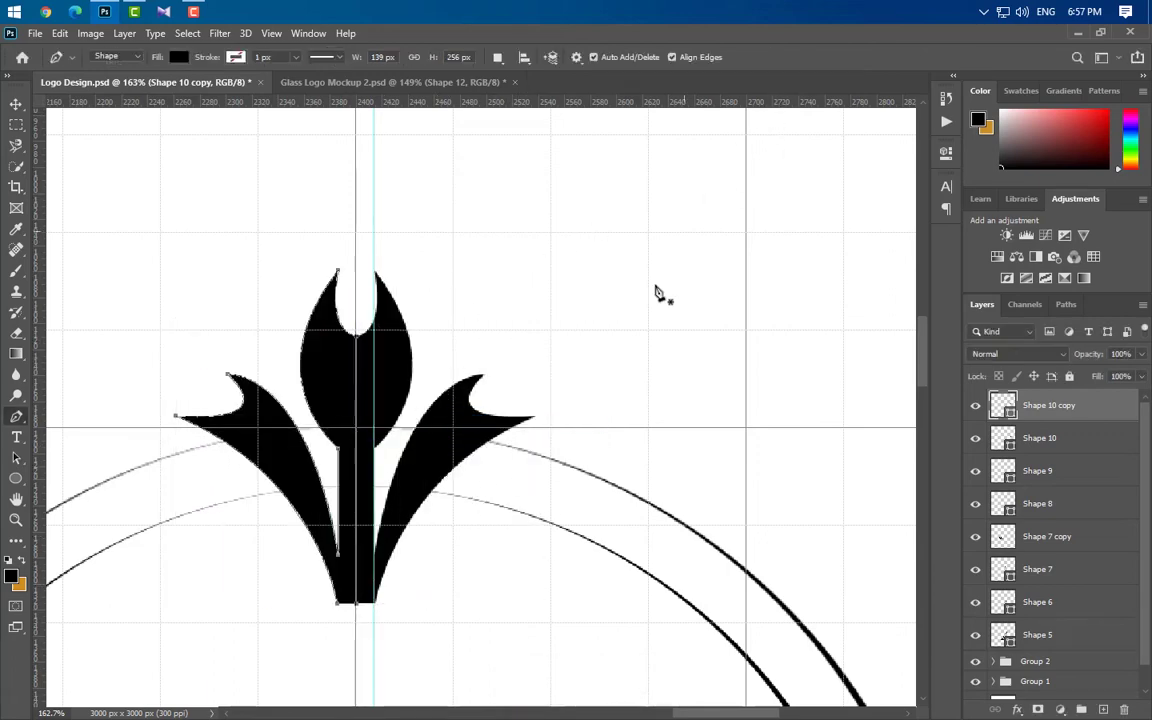
Group Shape 10 with its copy, and nudge the group left to X 2399.25 px, centering the flower on the X 2400 grid line
{"action": "left_click", "coordinate": [1067, 440], "text": "shift"}
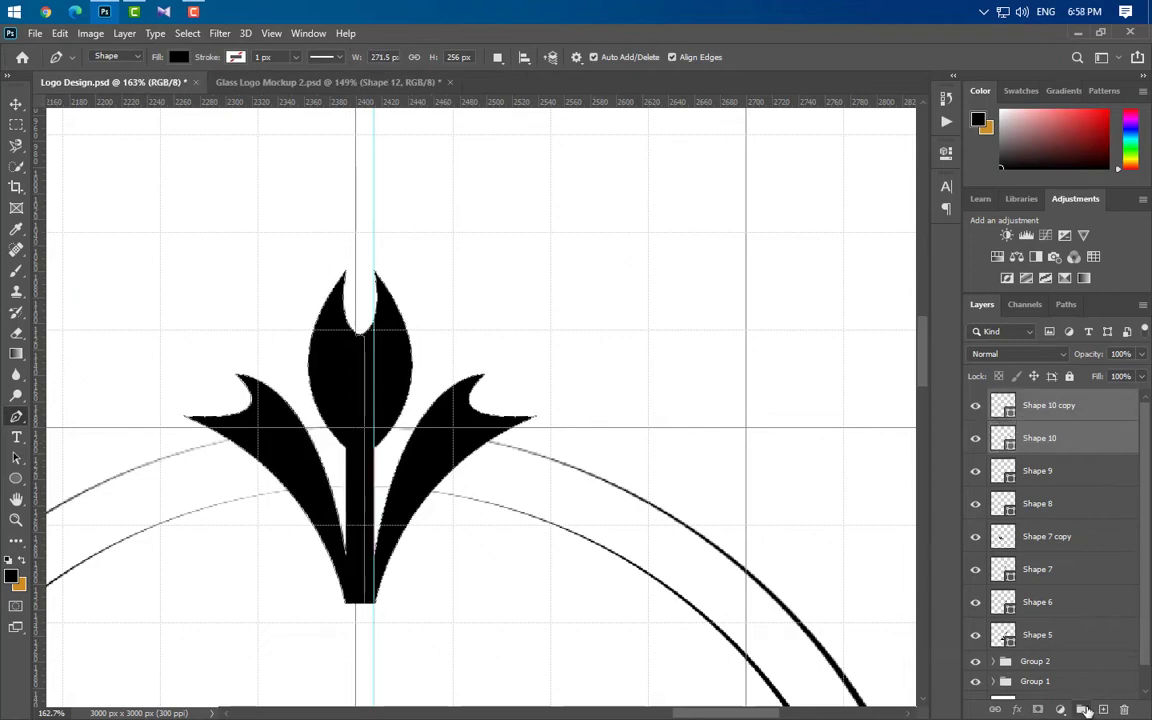
{"action": "left_click", "coordinate": [1085, 710]}
{"action": "key", "text": "ctrl+t"}
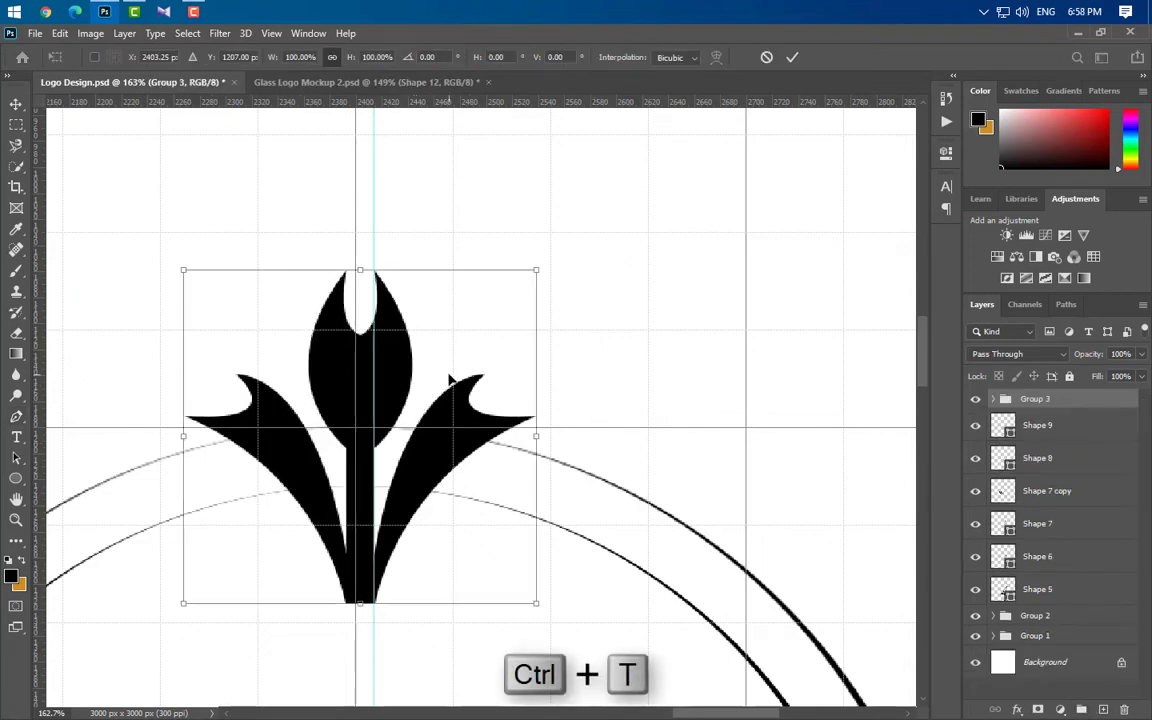
{"action": "key", "text": "Left"}
{"action": "key", "text": "Left"}
{"action": "key", "text": "Left"}
{"action": "key", "text": "Left"}
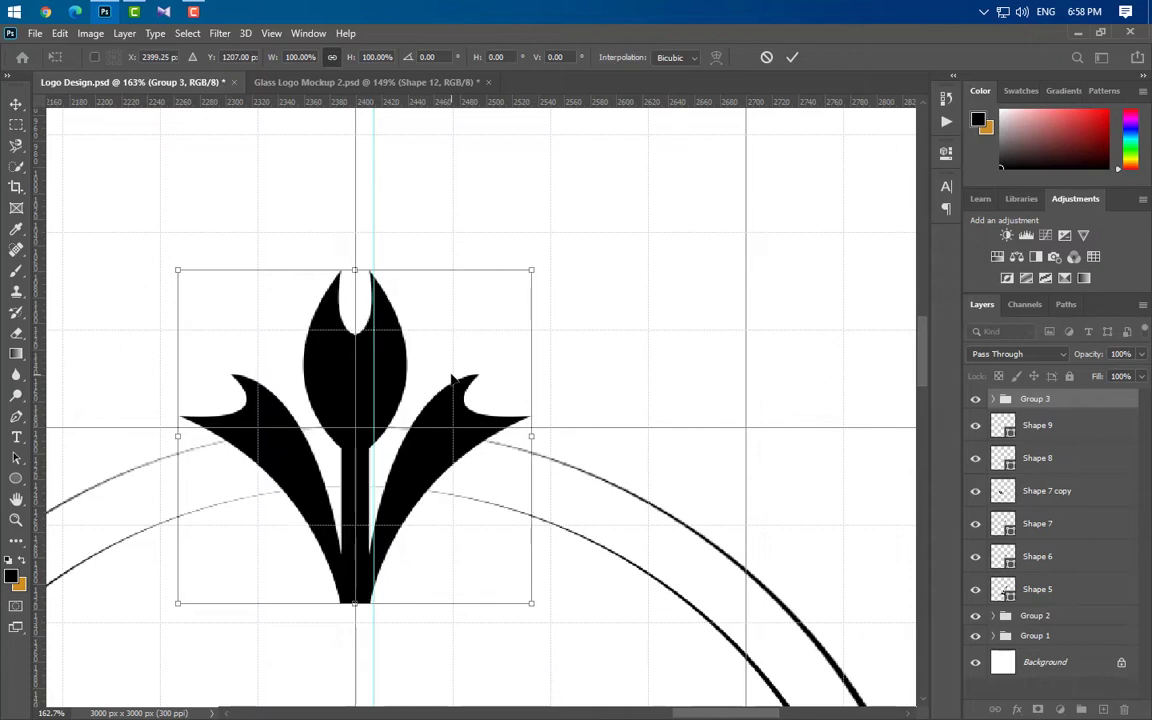
{"action": "key", "text": "Right"}
{"action": "key", "text": "Left"}
{"action": "left_click", "coordinate": [791, 58]}
{"action": "key", "text": "p"}
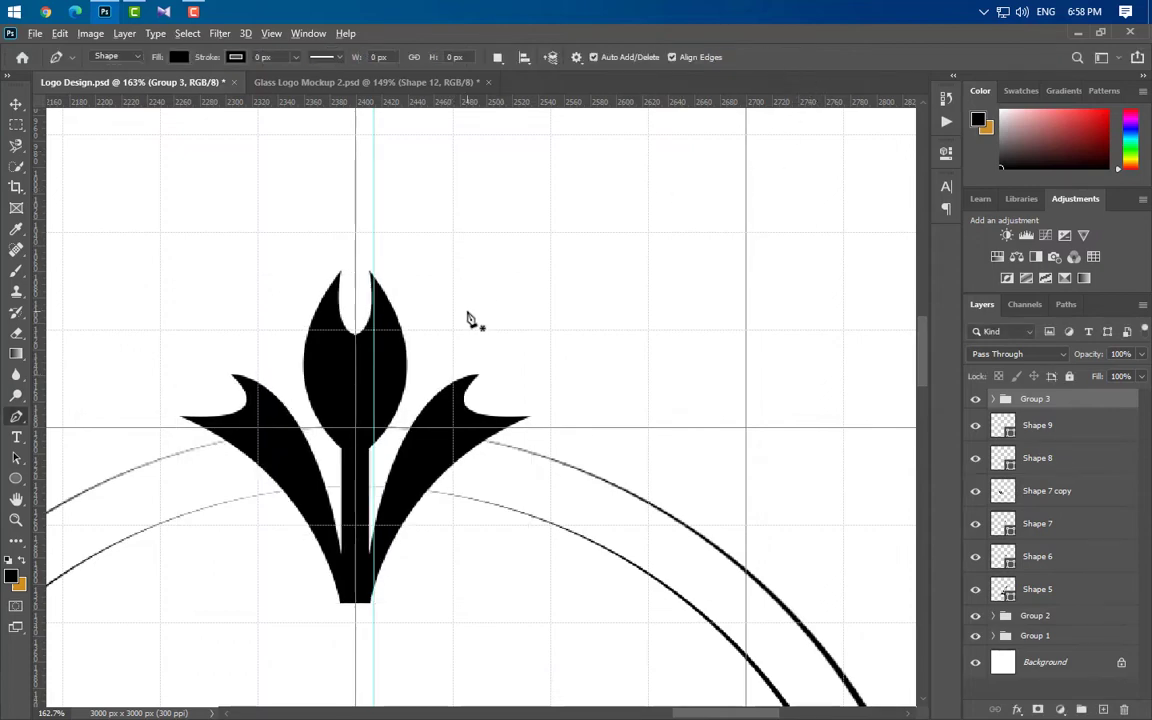
Duplicate the flower group, Group 3, and give the copy a 35 px black outside stroke
{"action": "scroll", "coordinate": [470, 318], "scroll_direction": "down", "scroll_amount": 5}
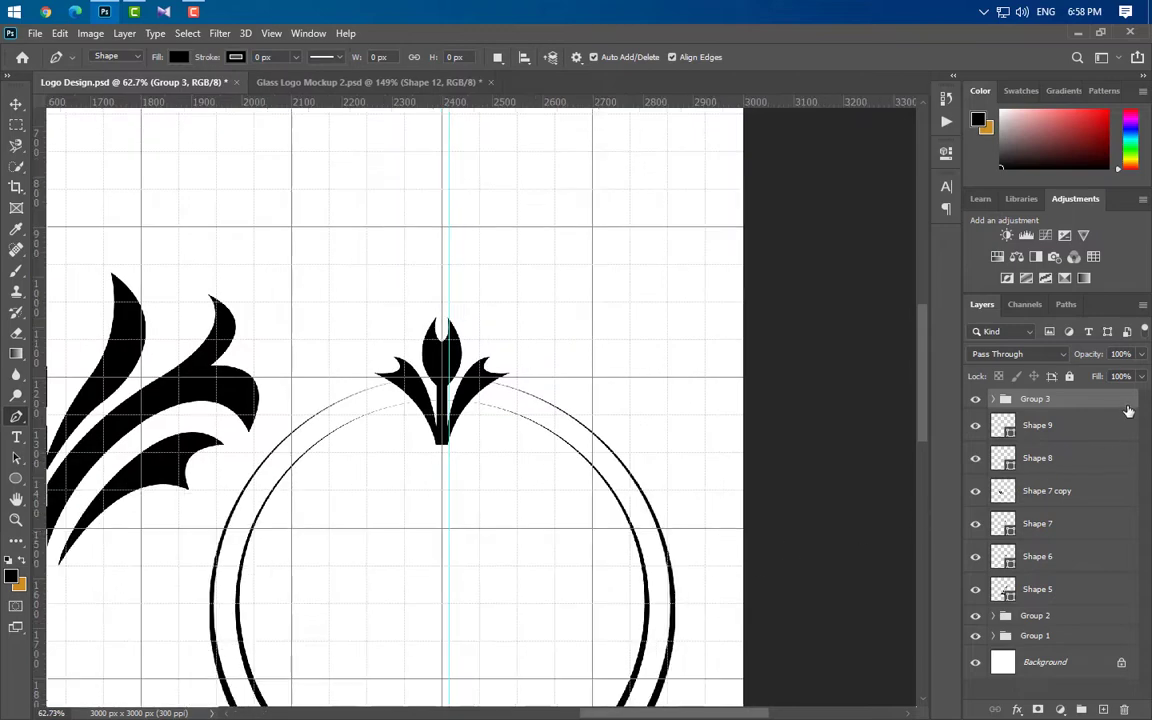
{"action": "left_click_drag", "start_coordinate": [1128, 410], "coordinate": [1103, 709]}
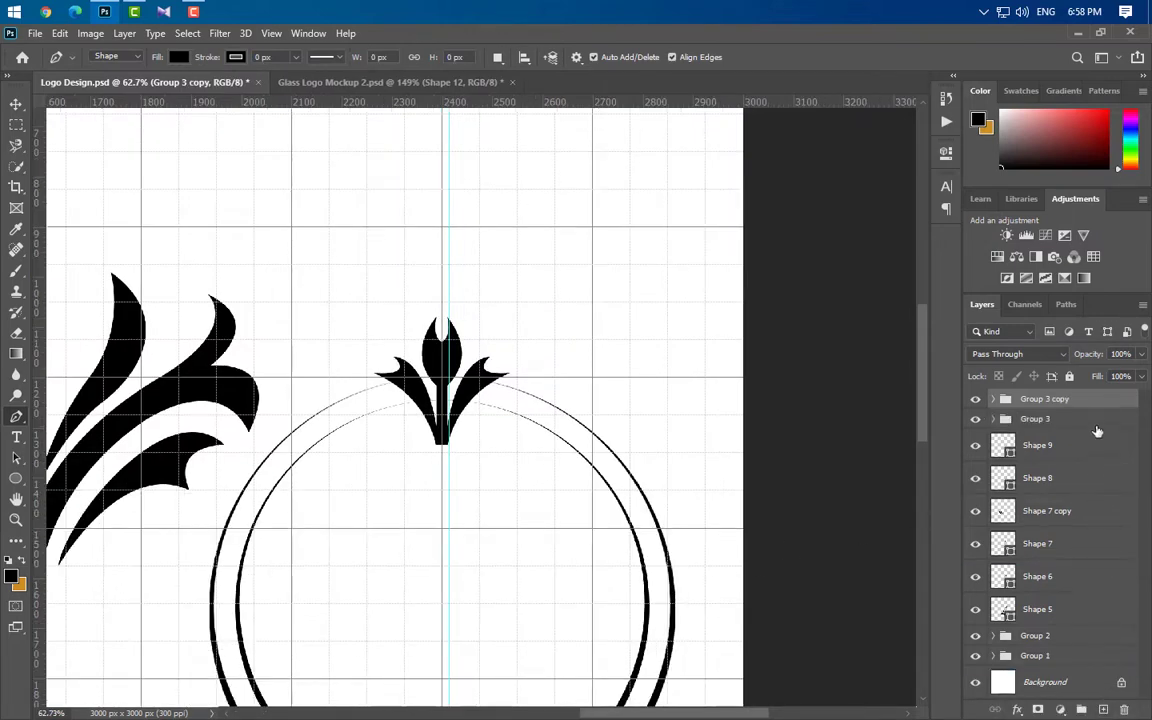
{"action": "double_click", "coordinate": [1080, 398]}
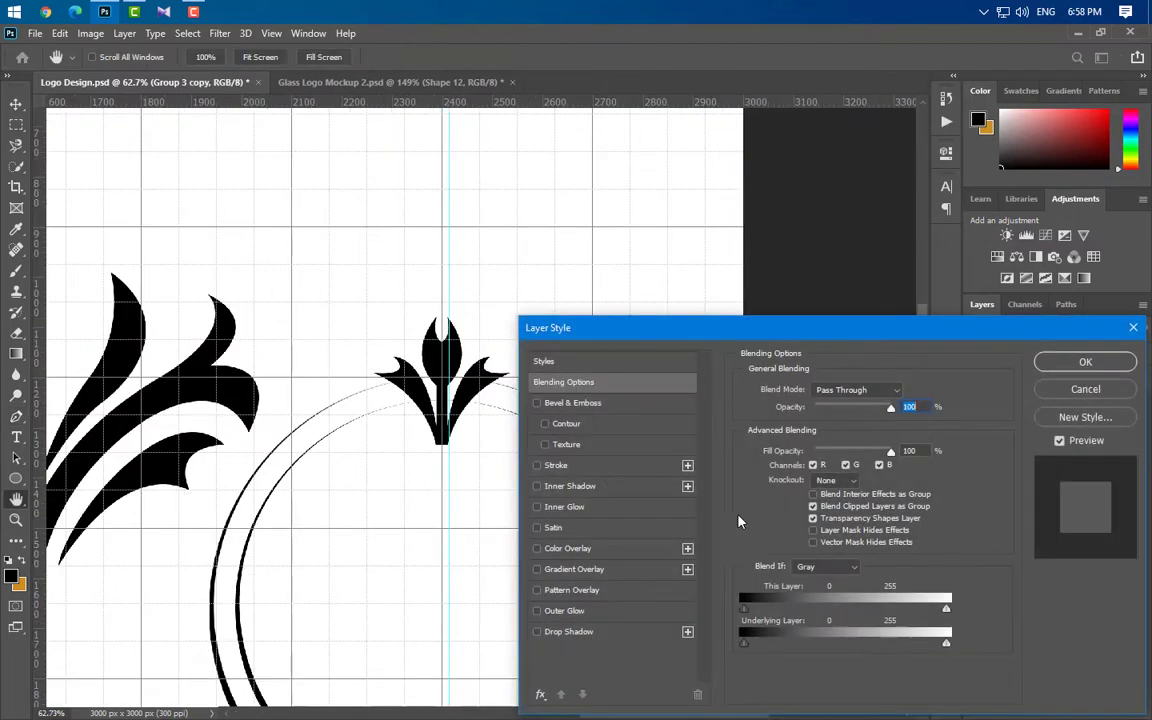
{"action": "left_click", "coordinate": [596, 466]}
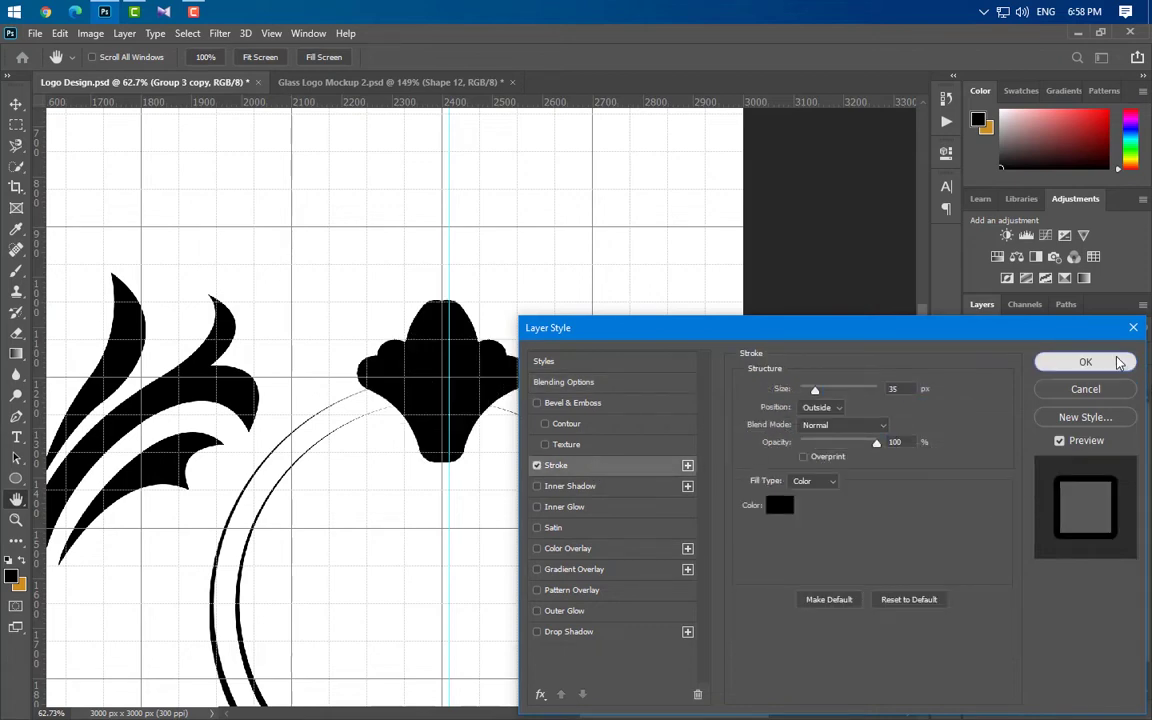
{"action": "key", "text": "Return"}
Convert the stroked flower copy to a smart object, load its outline as a selection, and delete the copy
{"action": "right_click", "coordinate": [1088, 398]}
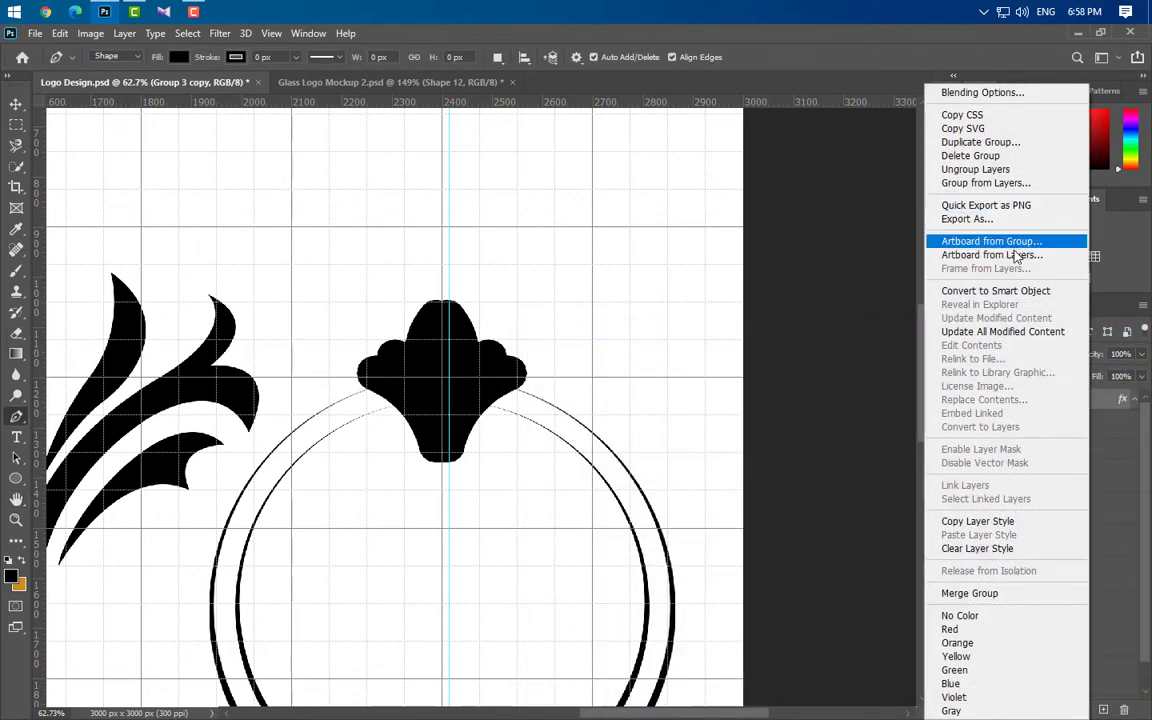
{"action": "left_click", "coordinate": [993, 290]}
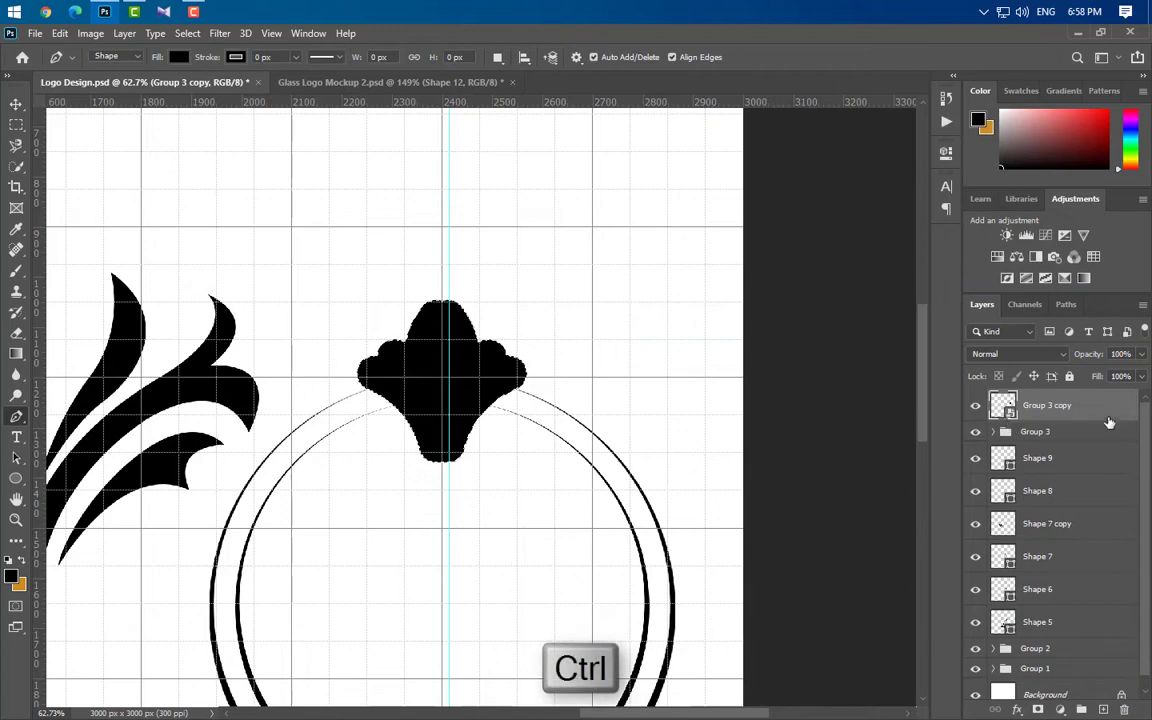
{"action": "left_click_drag", "start_coordinate": [1110, 407], "coordinate": [1122, 710]}
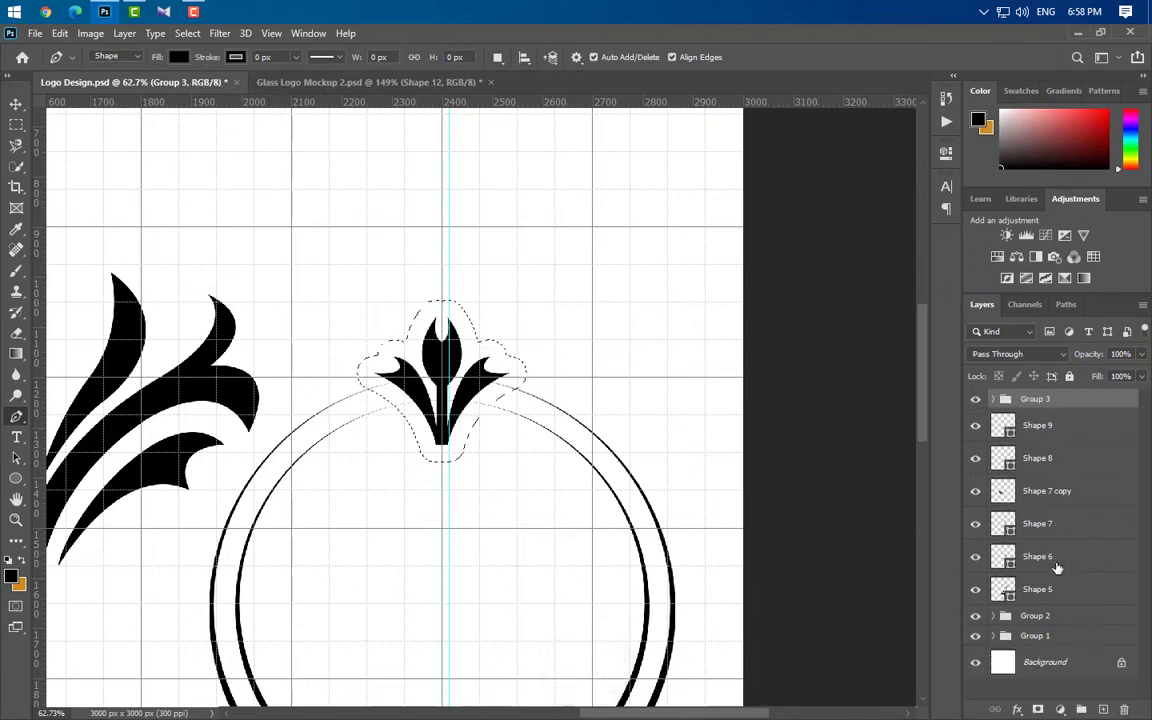
Clear the parts of both rings, Ellipse 1 copy and Ellipse 1, inside the selection around the flower, and deselect
{"action": "scroll", "coordinate": [1054, 568], "scroll_direction": "down", "scroll_amount": 5}
{"action": "left_click", "coordinate": [993, 636]}
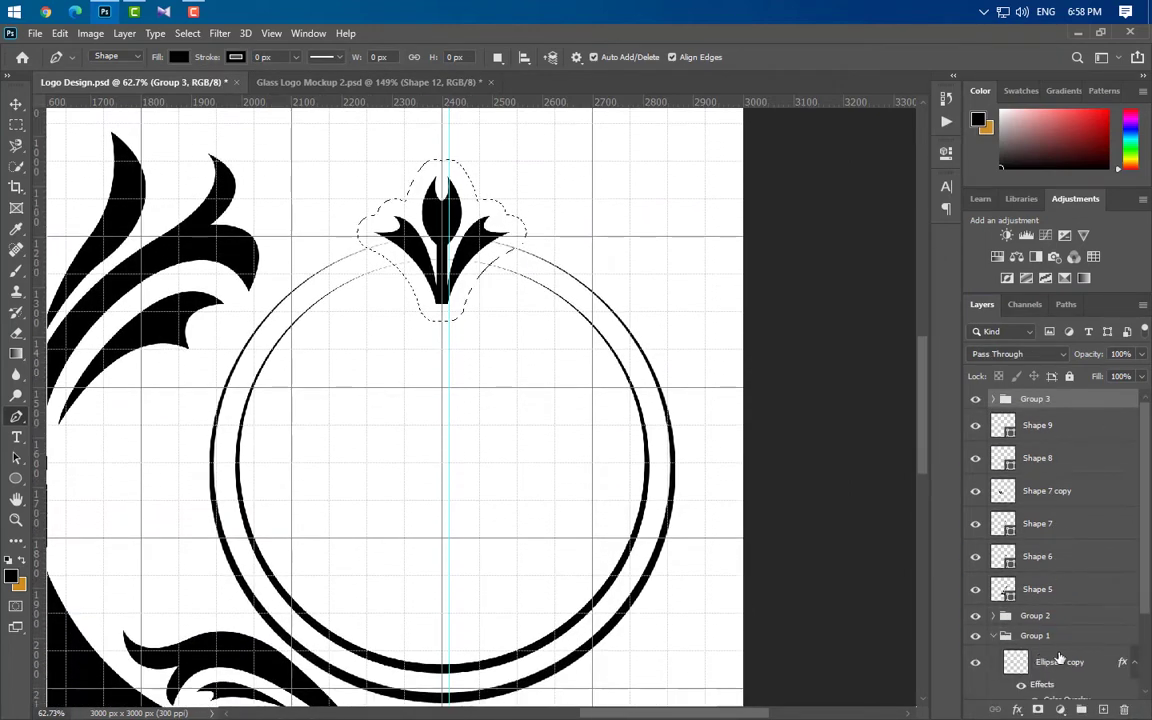
{"action": "left_click", "coordinate": [1072, 665]}
{"action": "key", "text": "Delete"}
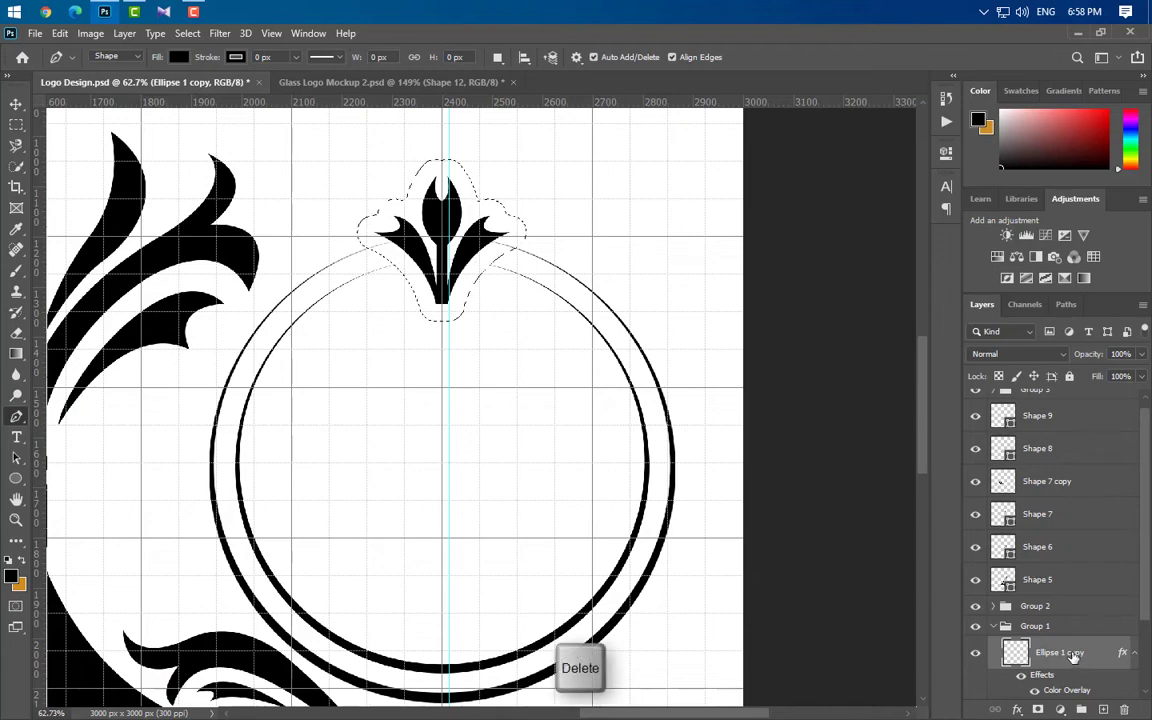
{"action": "scroll", "coordinate": [1072, 655], "scroll_direction": "down", "scroll_amount": 3}
{"action": "left_click", "coordinate": [1066, 630]}
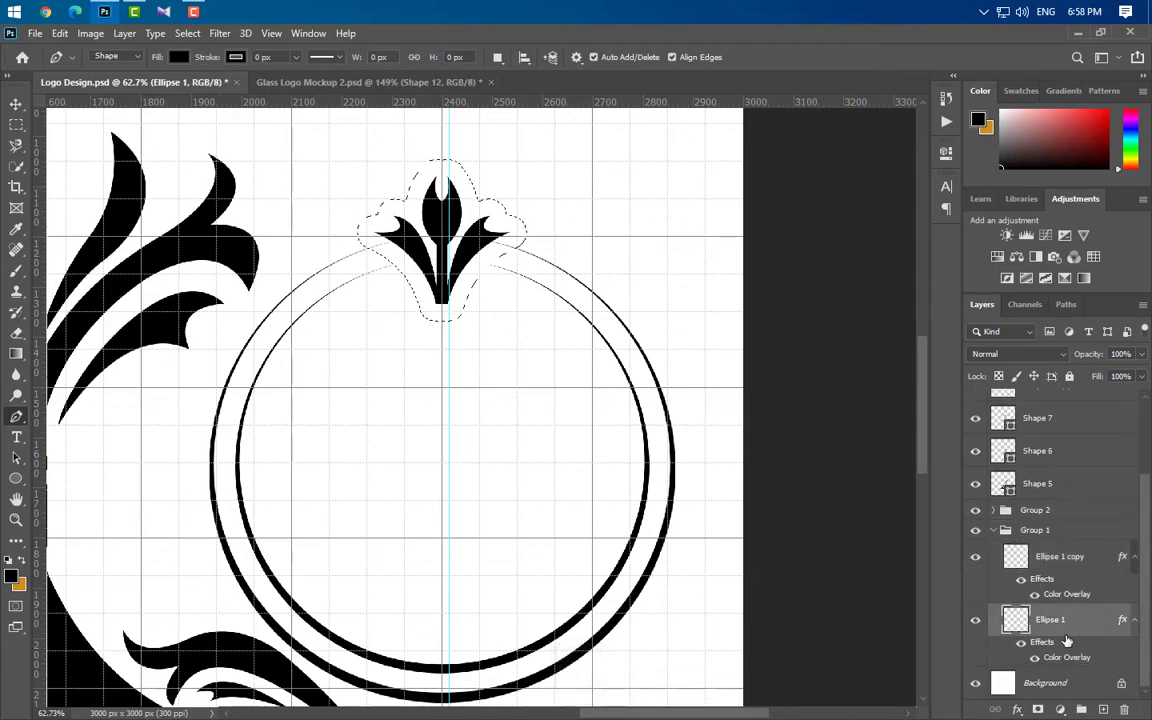
{"action": "key", "text": "Delete"}
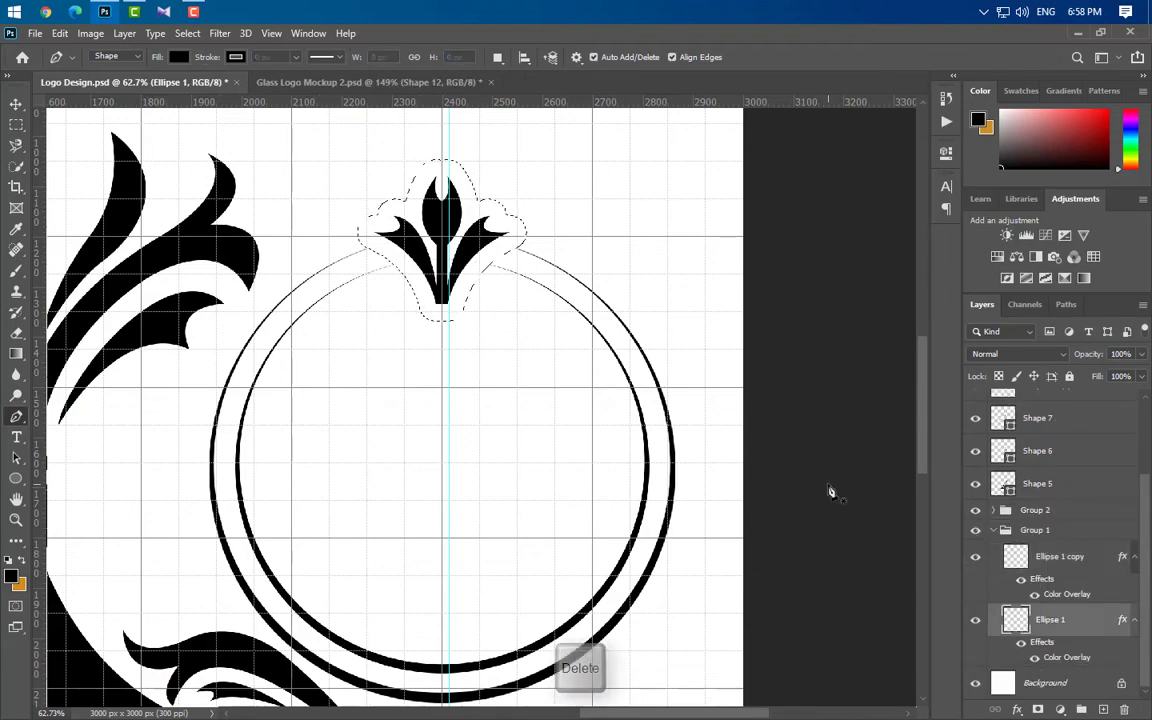
{"action": "key", "text": "ctrl+d"}
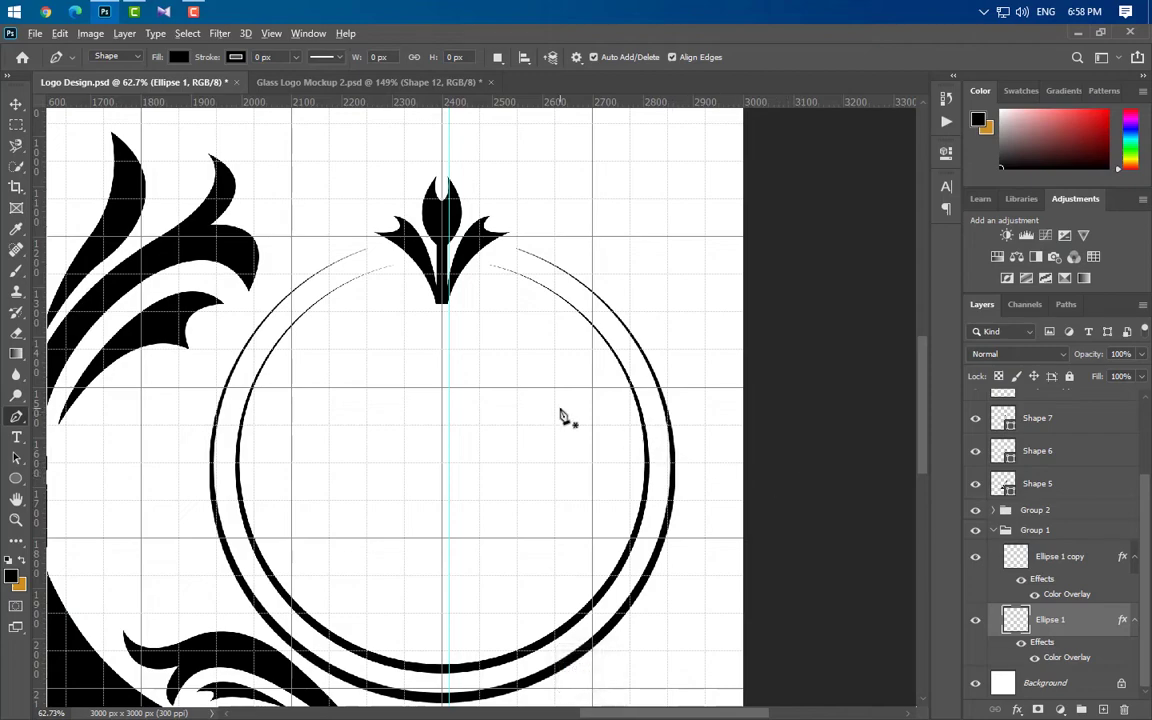
Add a text layer with the letter B inside the rings
{"action": "scroll", "coordinate": [561, 418], "scroll_direction": "down", "scroll_amount": 3}
{"action": "scroll", "coordinate": [553, 421], "scroll_direction": "down", "scroll_amount": 1}
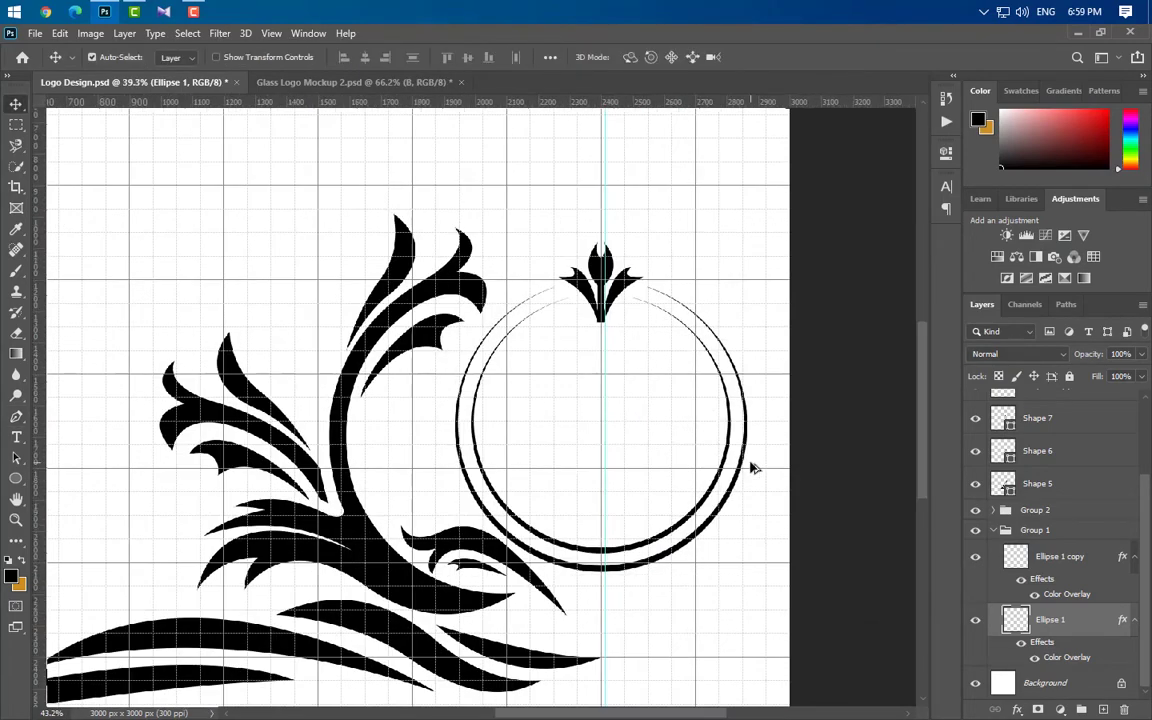
{"action": "scroll", "coordinate": [748, 467], "scroll_direction": "up", "scroll_amount": 2}
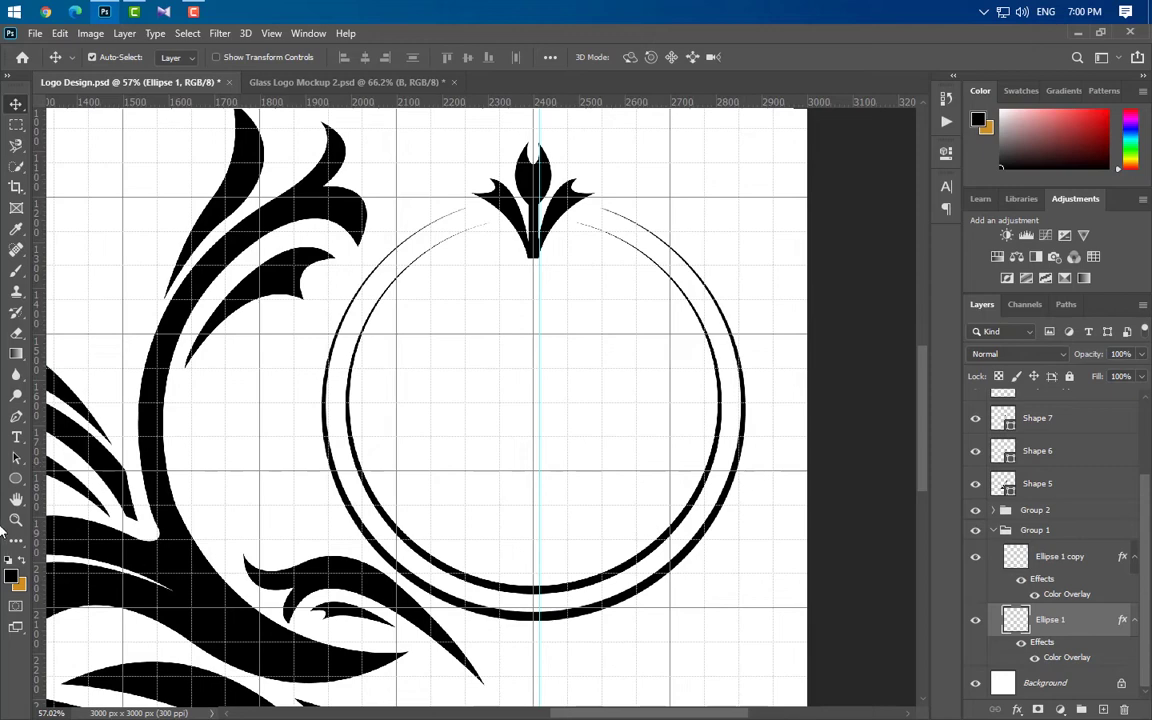
{"action": "left_click", "coordinate": [17, 438]}
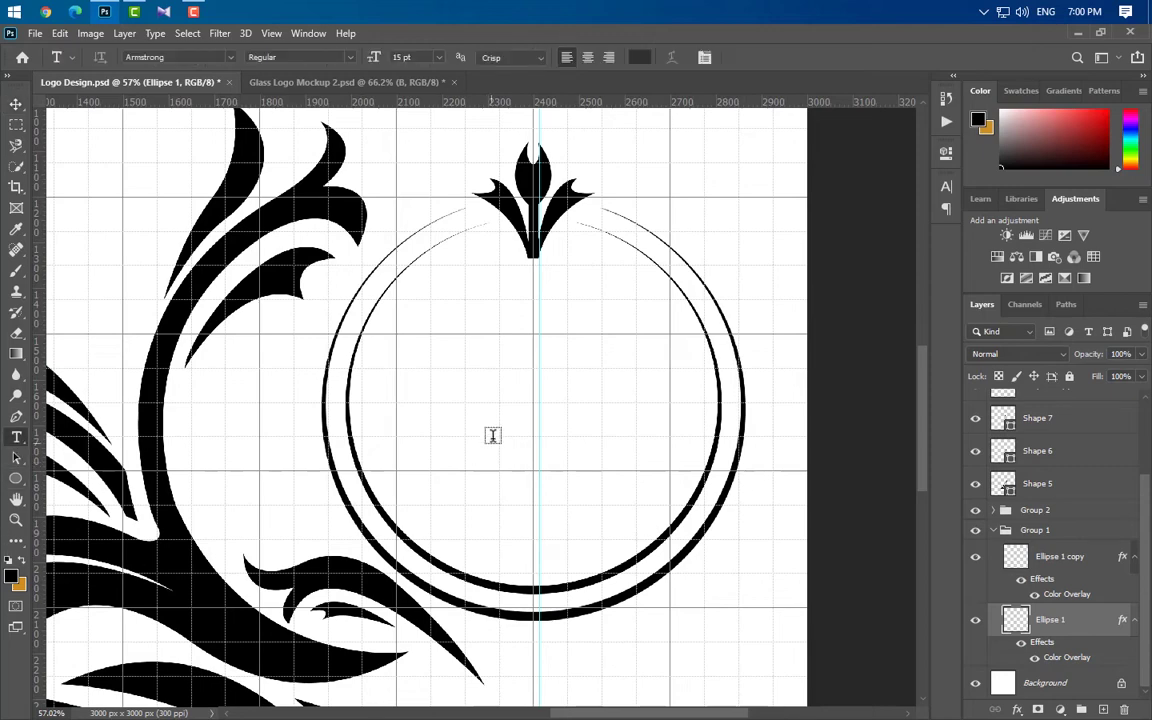
{"action": "left_click", "coordinate": [432, 403]}
{"action": "type", "text": "B"}
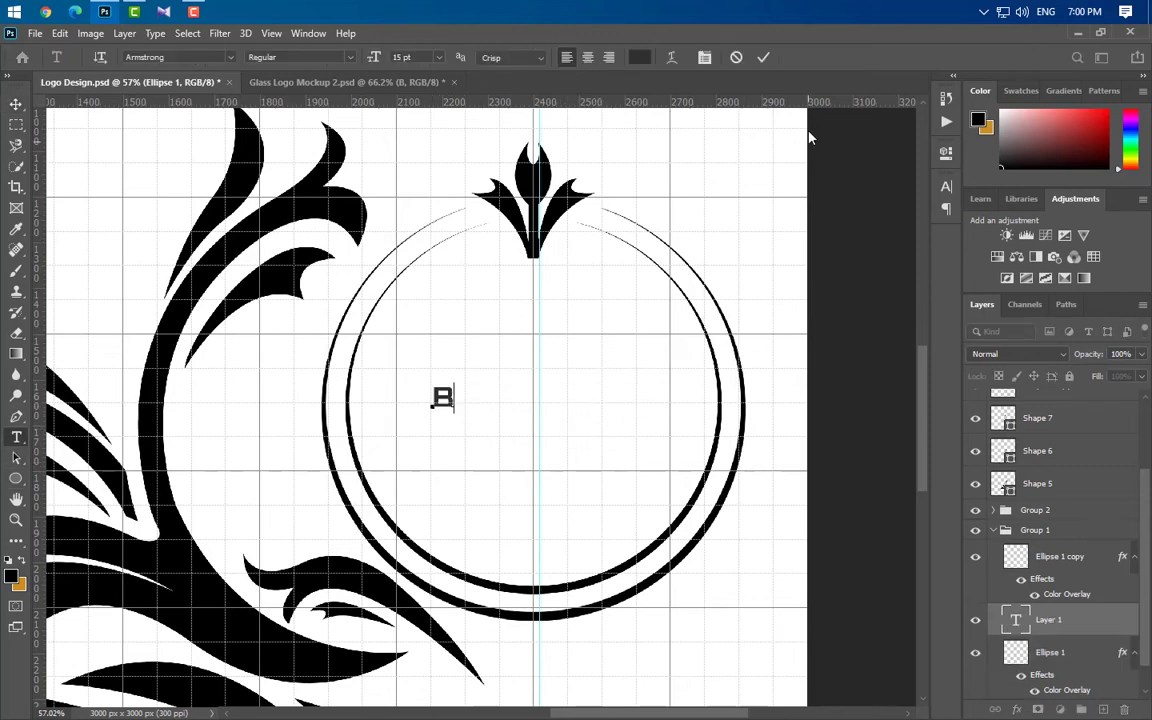
{"action": "left_click", "coordinate": [759, 58]}
Set the letter's font to Algerian and turn off its faux bold
{"action": "left_click", "coordinate": [944, 190]}
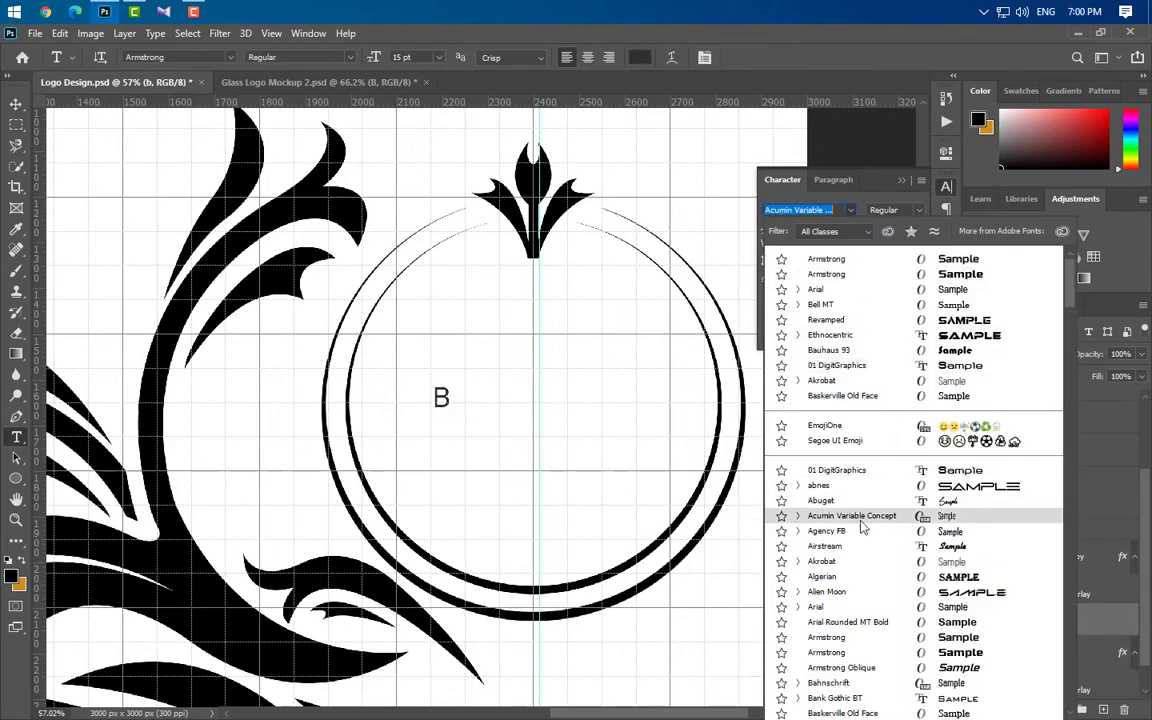
{"action": "left_click", "coordinate": [862, 584]}
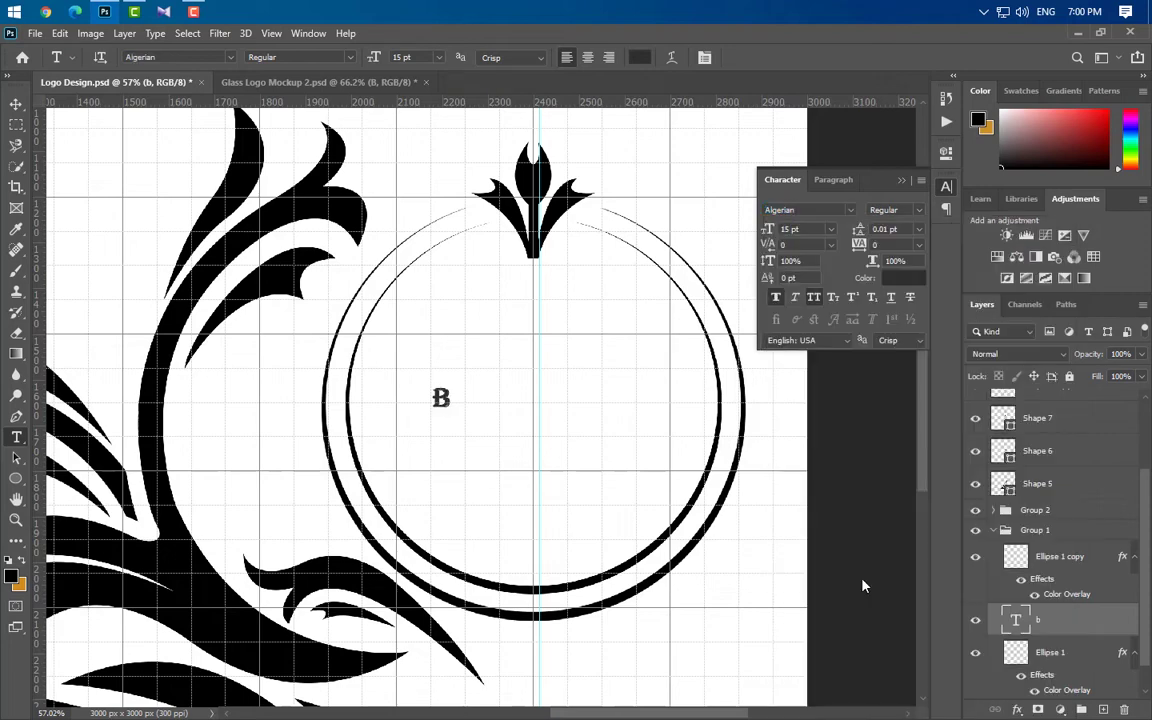
{"action": "left_click", "coordinate": [776, 298]}
Scale up the letter B inside the rings, and set its font size to 155 pt
{"action": "key", "text": "ctrl+t"}
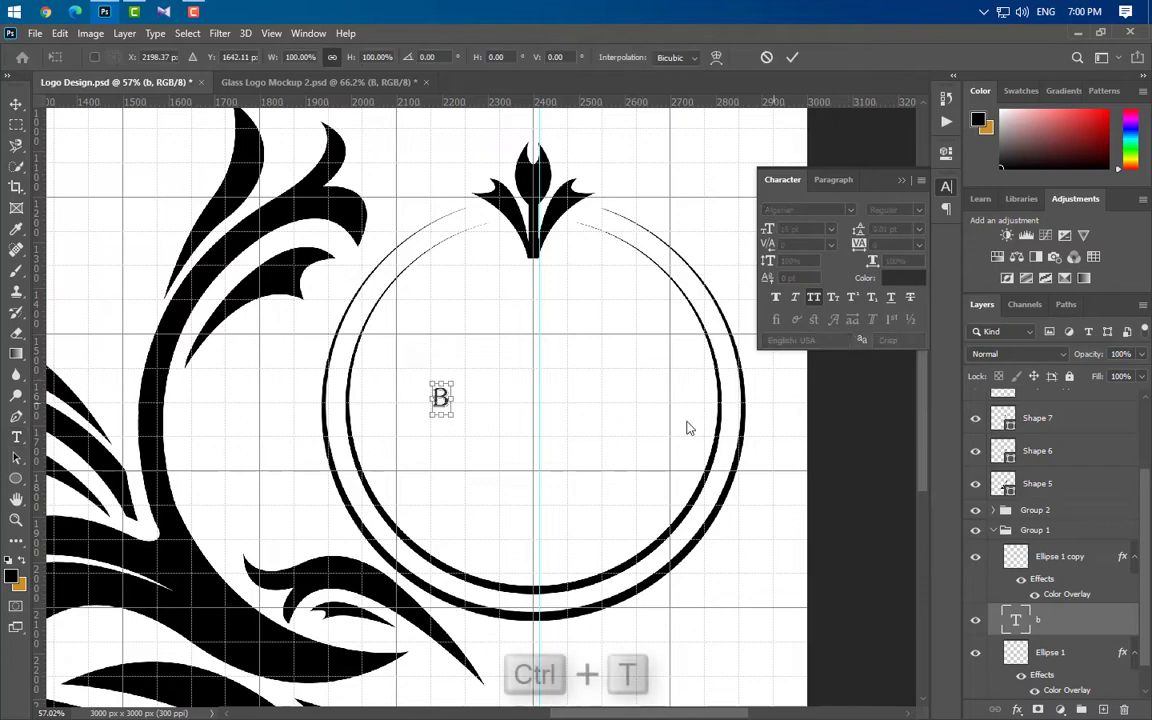
{"action": "left_click_drag", "start_coordinate": [452, 399], "coordinate": [645, 385]}
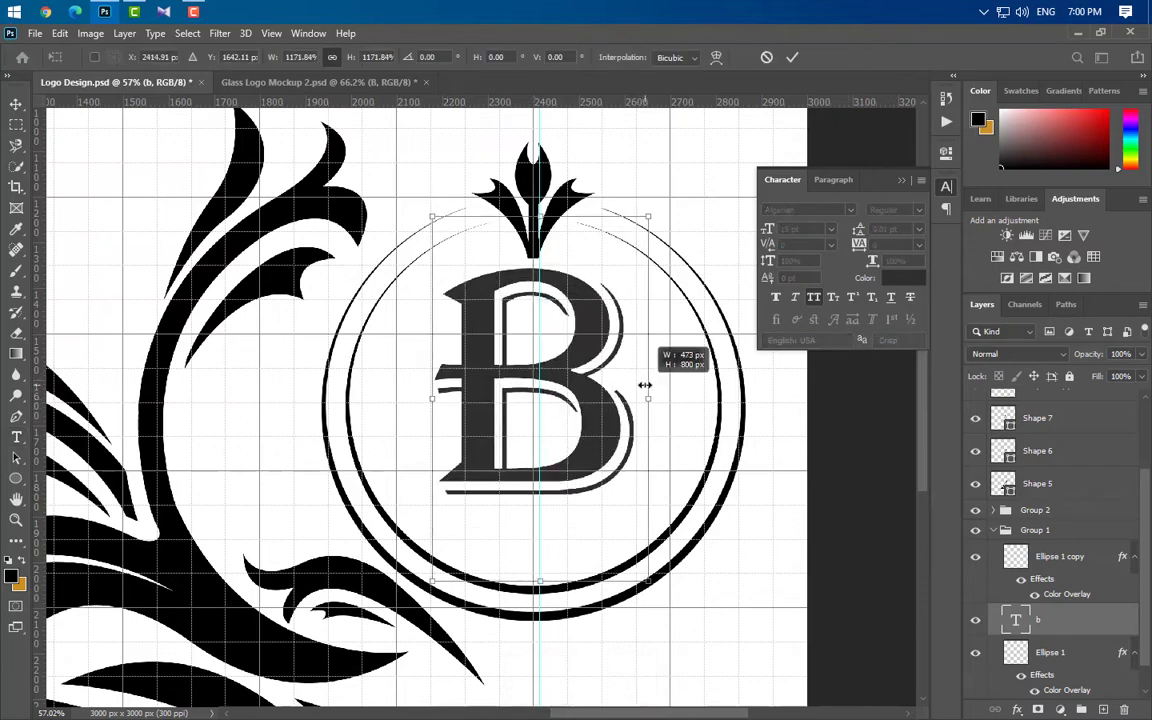
{"action": "left_click", "coordinate": [792, 58]}
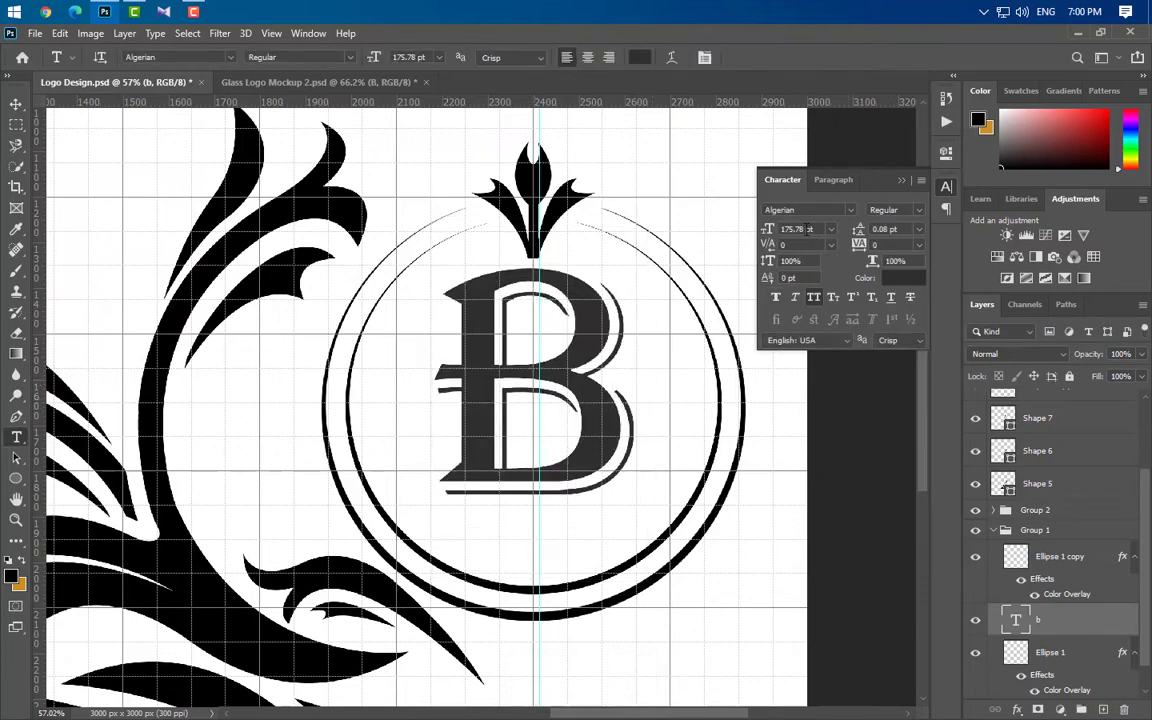
{"action": "left_click", "coordinate": [806, 229]}
{"action": "key", "text": "Return"}
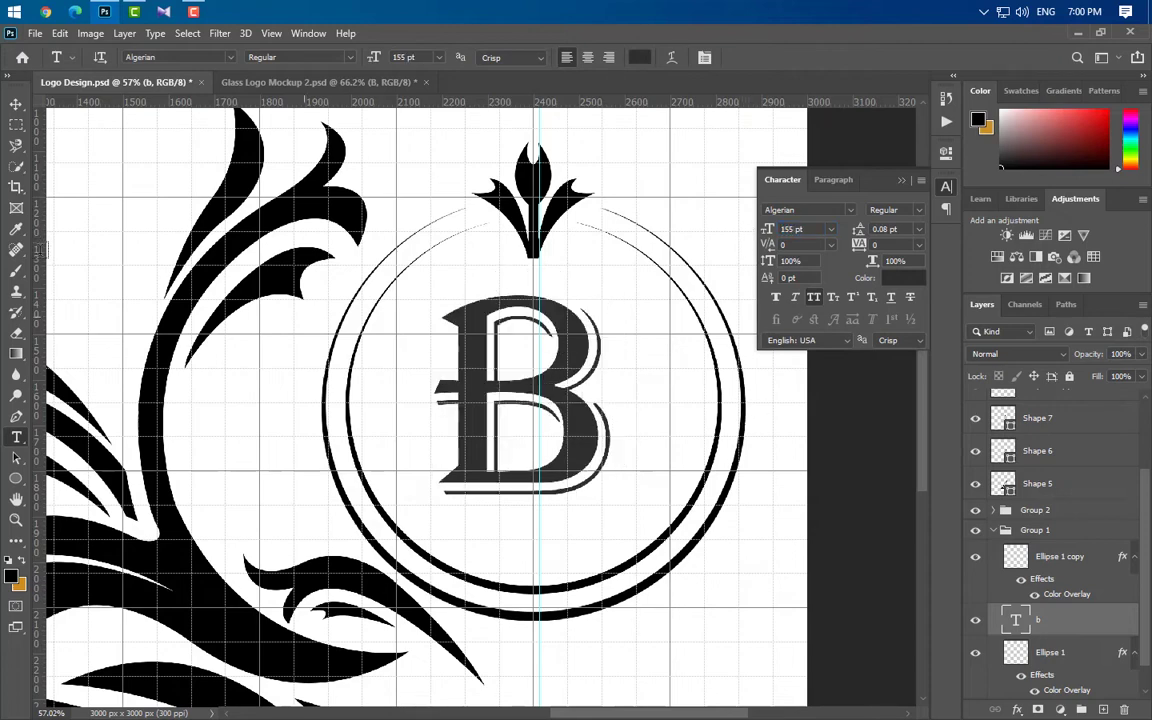
Move the letter B to the middle of the rings, align its center to a selection loaded from Ellipse 1, and deselect
{"action": "left_click", "coordinate": [16, 104]}
{"action": "left_click_drag", "start_coordinate": [591, 452], "coordinate": [601, 462]}
{"action": "left_click", "coordinate": [901, 181]}
{"action": "scroll", "coordinate": [1022, 600], "scroll_direction": "down", "scroll_amount": 1}
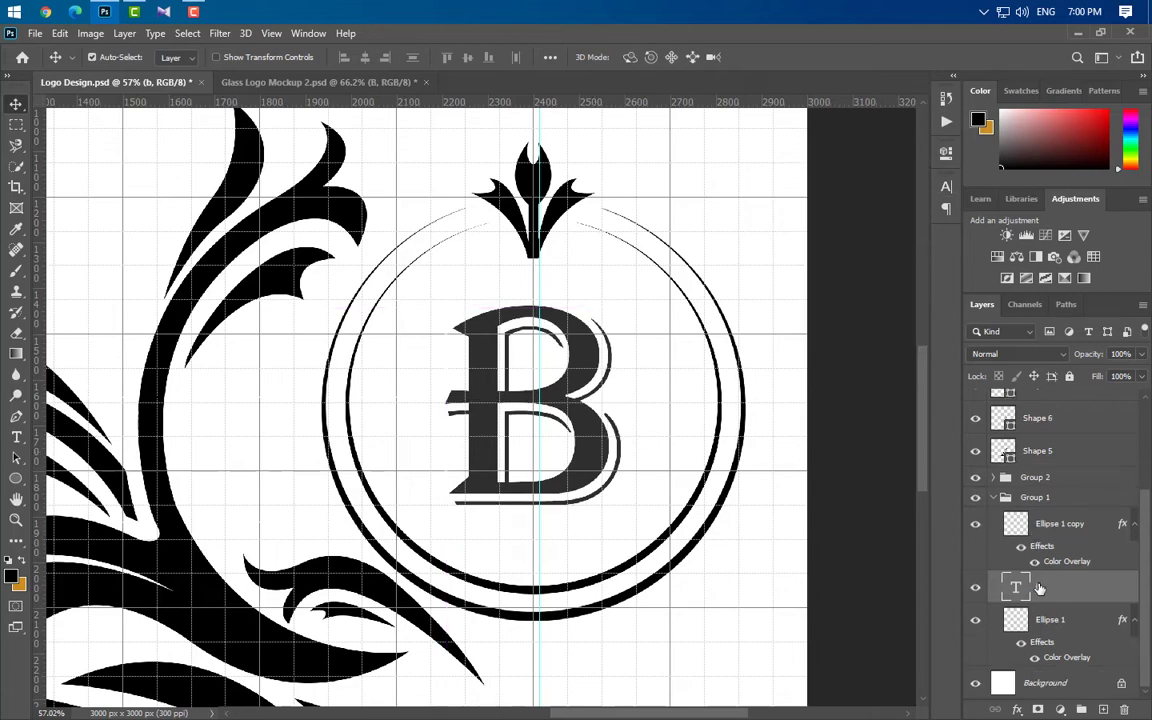
{"action": "key", "text": "ctrl"}
{"action": "left_click", "coordinate": [1020, 625], "text": "ctrl"}
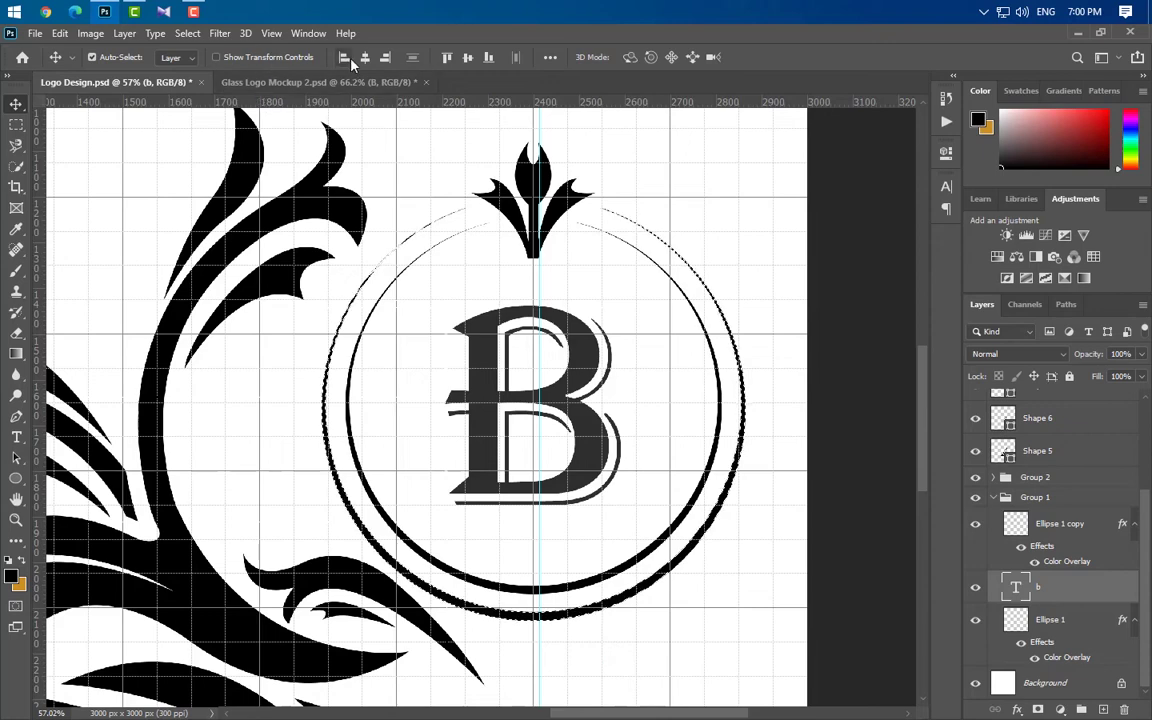
{"action": "left_click", "coordinate": [468, 58]}
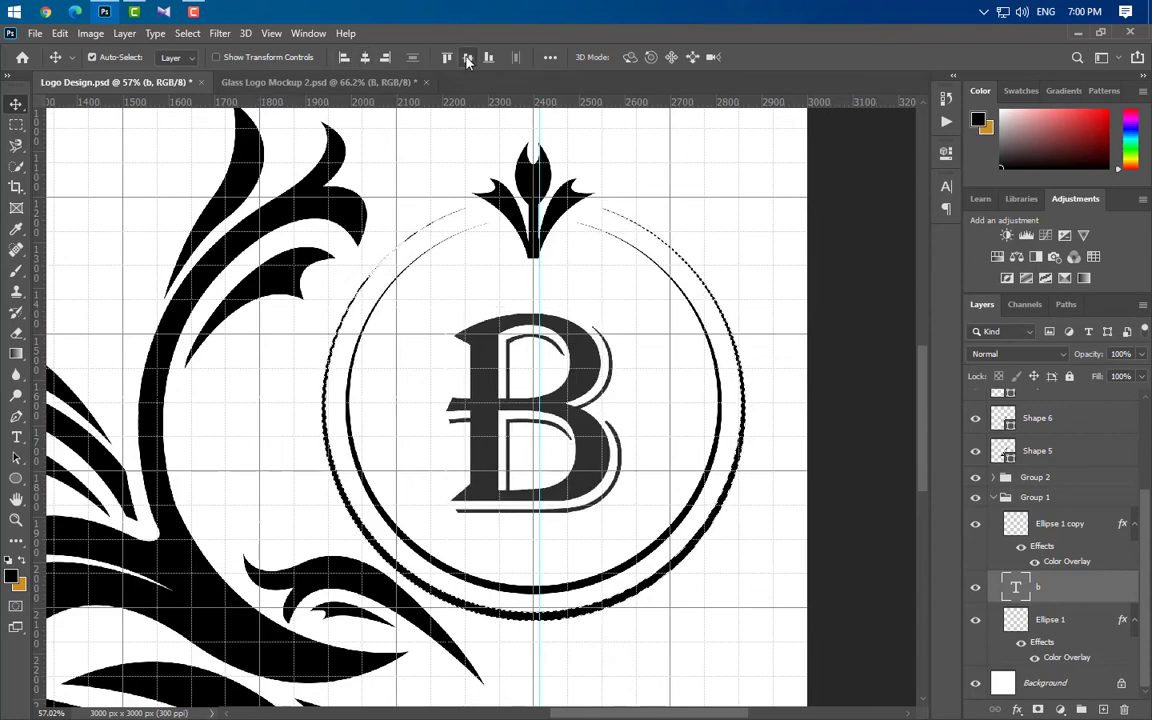
{"action": "key", "text": "ctrl+d"}
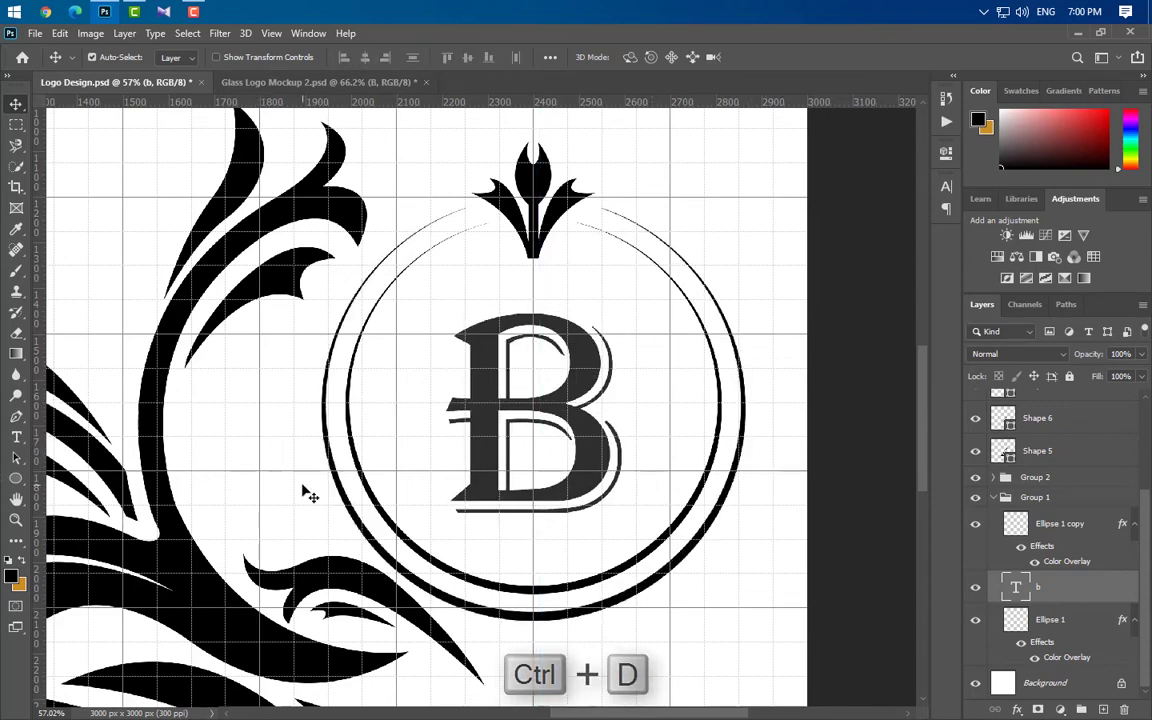
Collapse Group 1 and move Group 3 down in the layer stack to between Group 2 and Group 1
{"action": "scroll", "coordinate": [432, 390], "scroll_direction": "down", "scroll_amount": 5}
{"action": "scroll", "coordinate": [663, 571], "scroll_direction": "up", "scroll_amount": 1}
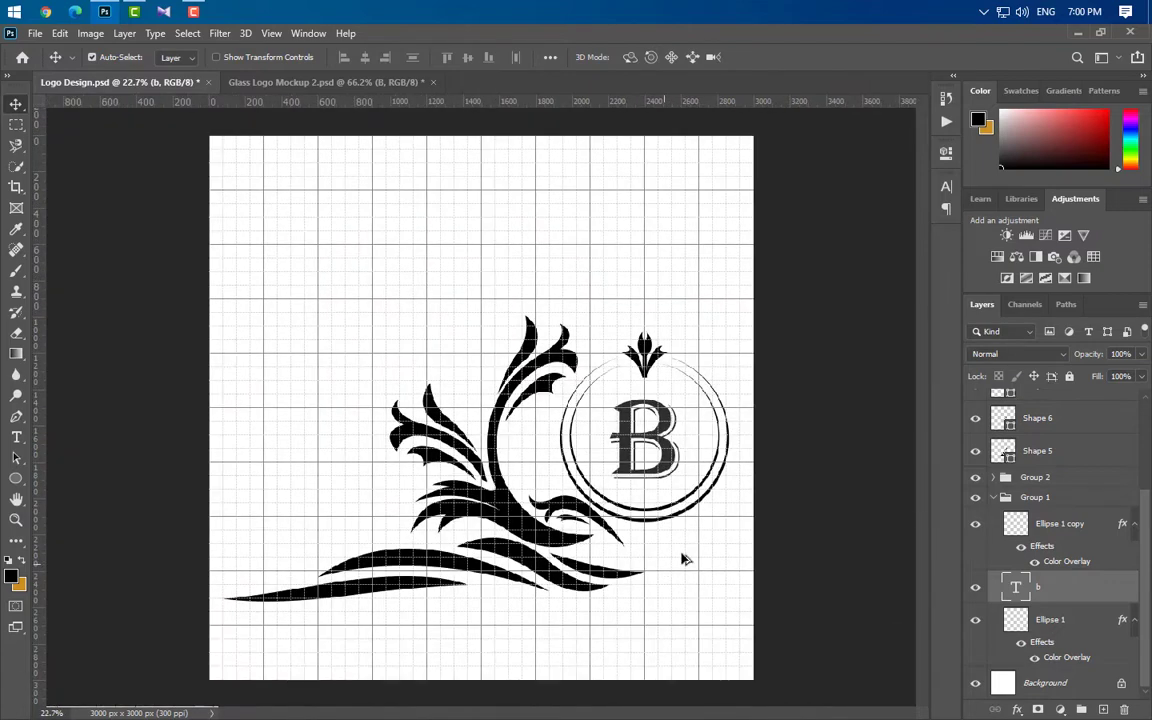
{"action": "left_click", "coordinate": [993, 498]}
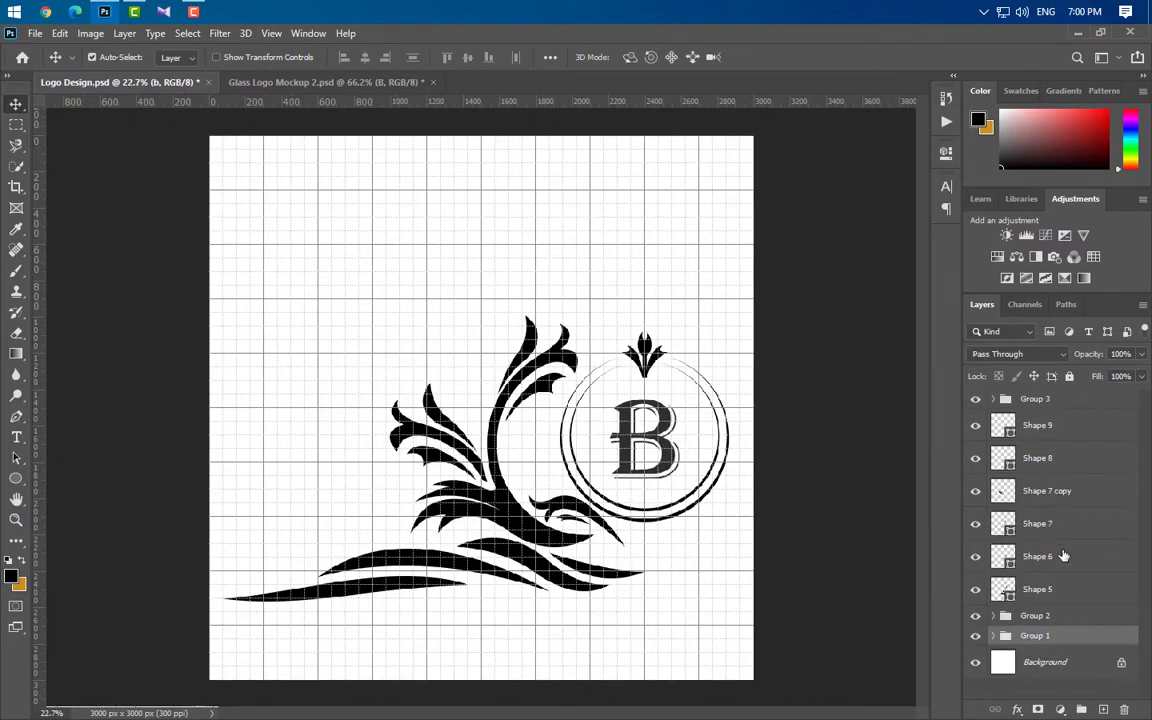
{"action": "left_click", "coordinate": [1040, 404]}
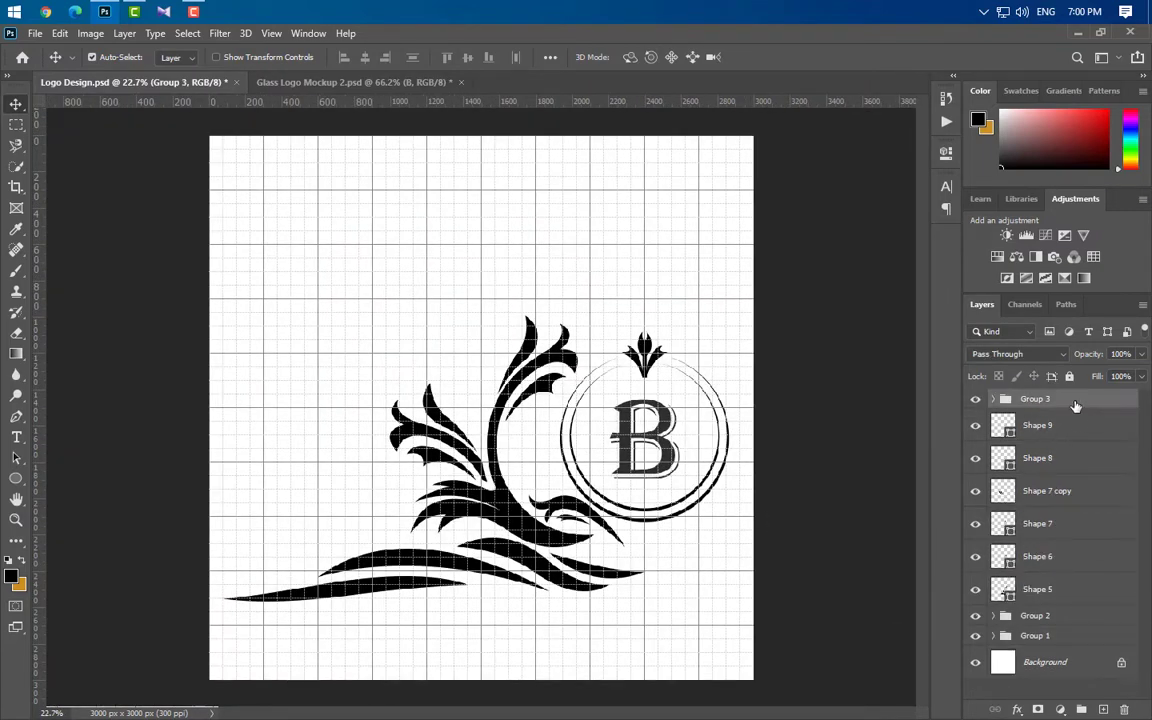
{"action": "left_click_drag", "start_coordinate": [1076, 405], "coordinate": [1094, 650]}
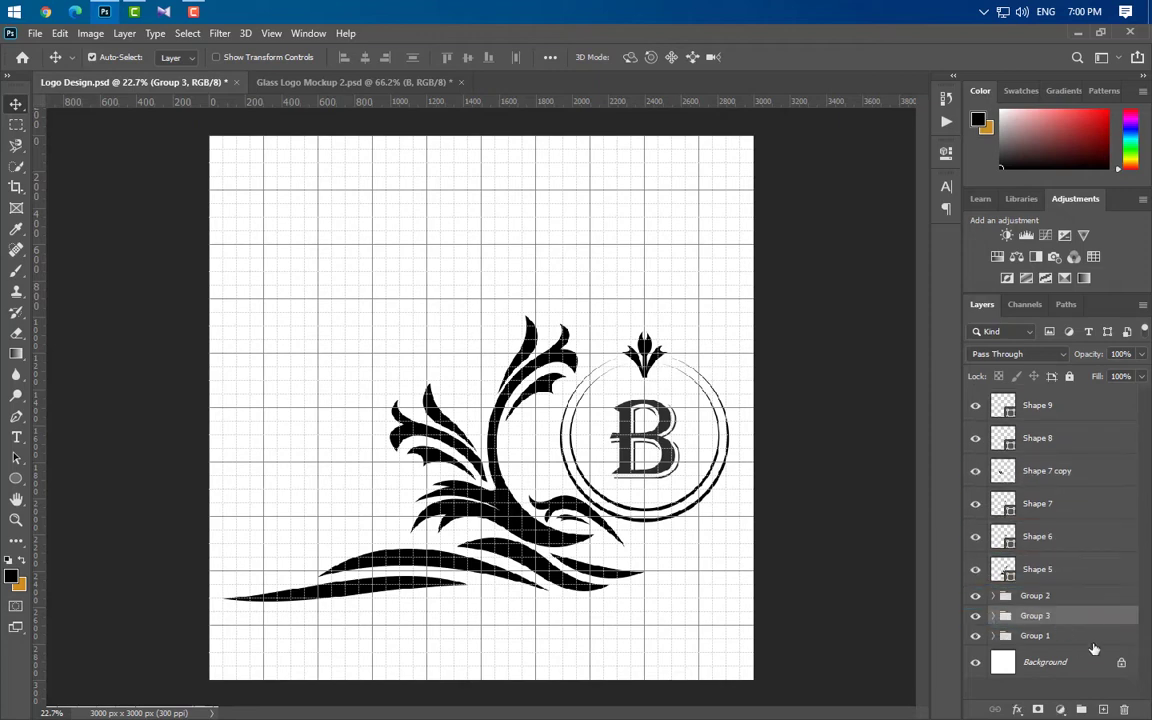
Group Group 2 together with Shape 5, Shape 6, Shape 7, Shape 7 copy, Shape 8 and Shape 9
{"action": "left_click", "coordinate": [1067, 598]}
{"action": "left_click", "coordinate": [1072, 570], "text": "ctrl"}
{"action": "left_click", "coordinate": [1062, 538], "text": "ctrl"}
{"action": "left_click", "coordinate": [1062, 507], "text": "ctrl"}
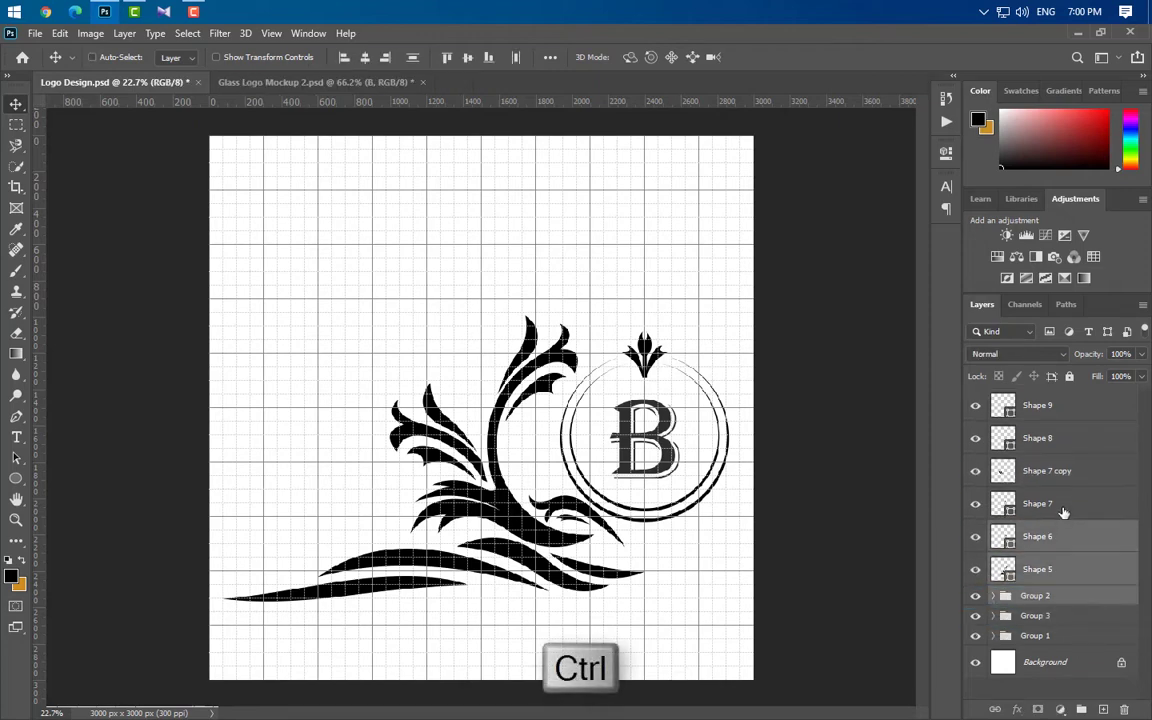
{"action": "left_click", "coordinate": [1064, 472], "text": "ctrl"}
{"action": "left_click", "coordinate": [1062, 438], "text": "ctrl"}
{"action": "left_click", "coordinate": [1062, 405], "text": "ctrl"}
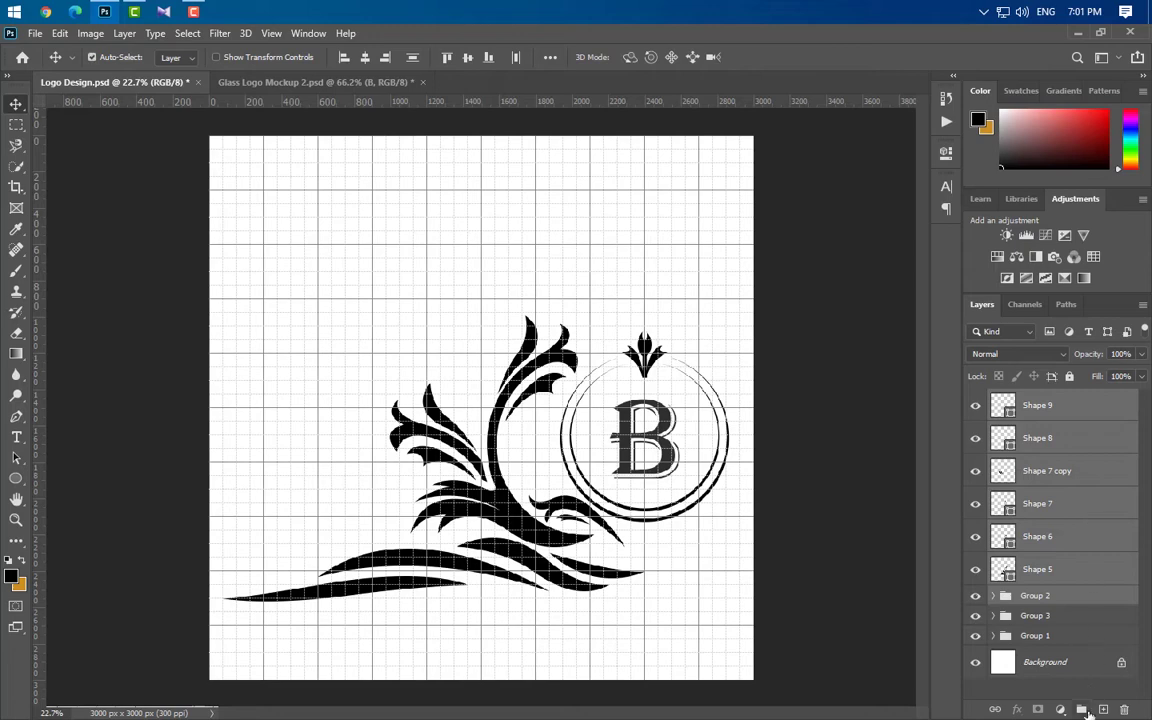
{"action": "left_click", "coordinate": [1086, 710]}
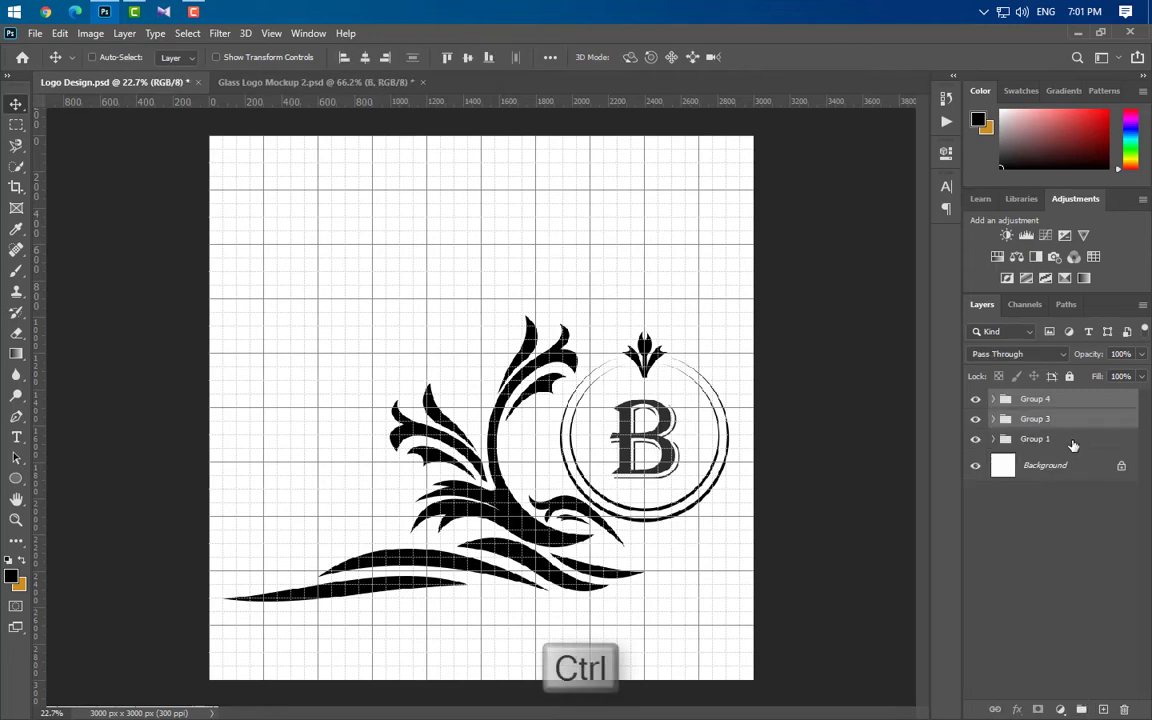
Scale Group 4, Group 3 and Group 1 together down to about 51%
{"action": "left_click", "coordinate": [1072, 445], "text": "ctrl"}
{"action": "key", "text": "ctrl+t"}
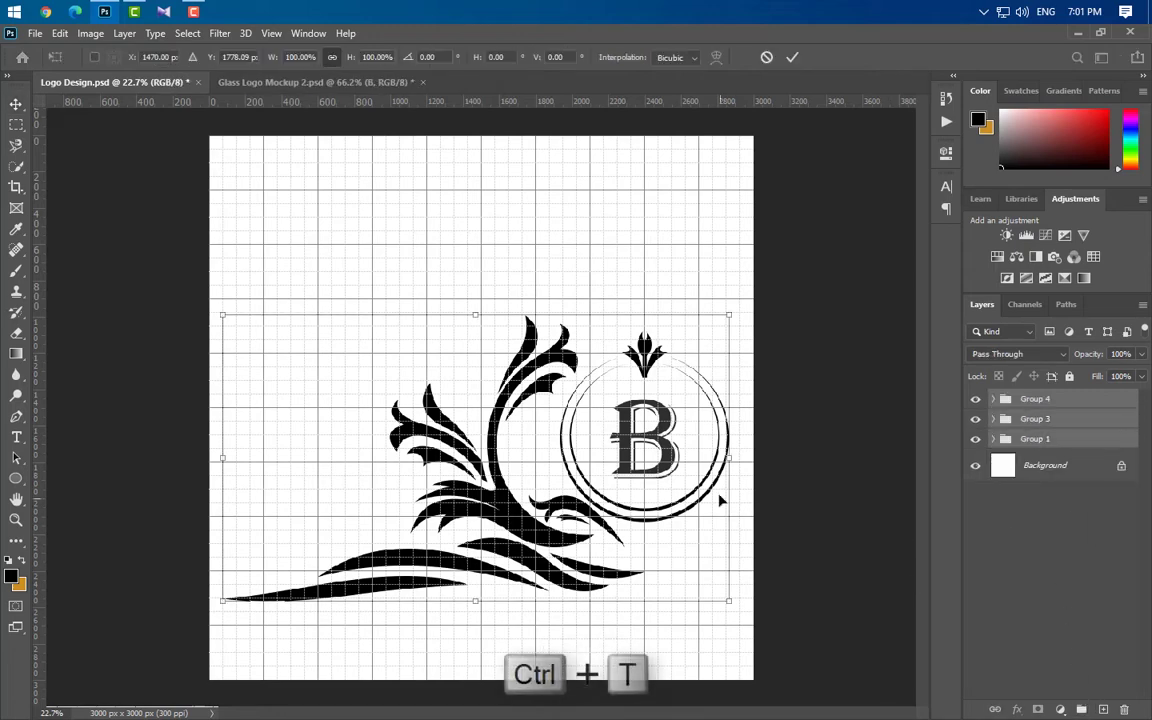
{"action": "left_click_drag", "start_coordinate": [726, 478], "coordinate": [481, 477]}
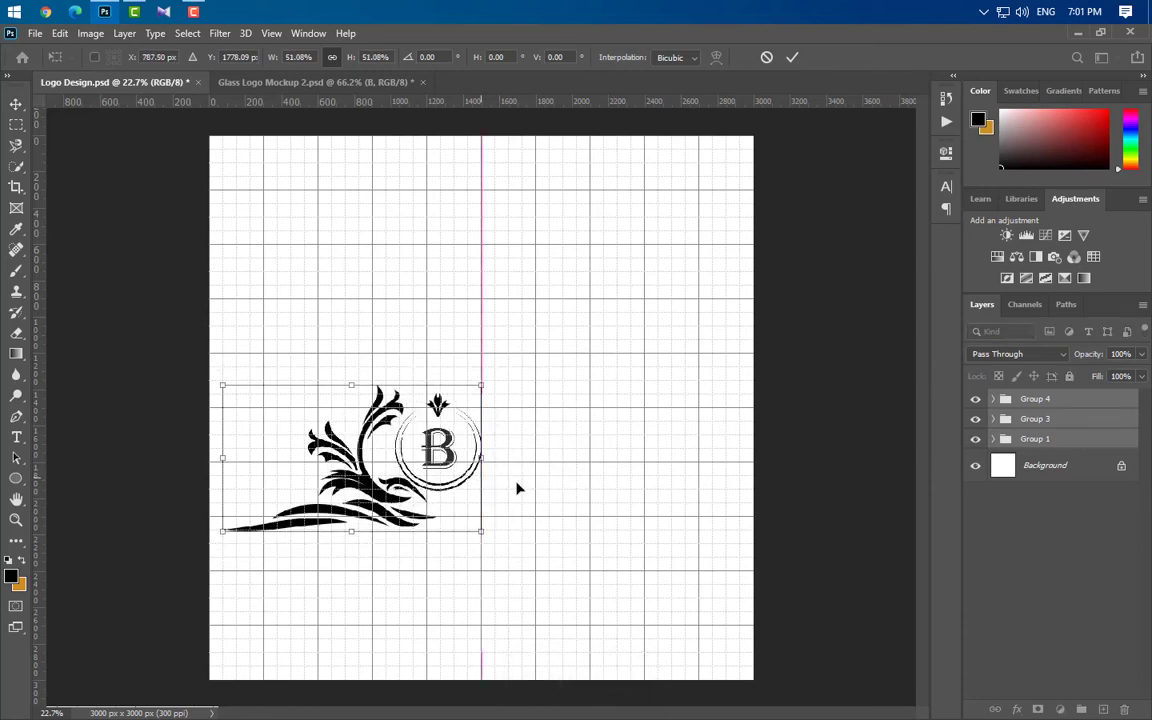
{"action": "left_click", "coordinate": [792, 58]}
Duplicate Group 4, the floral leaves and swooshes, and flip the copy horizontally
{"action": "left_click", "coordinate": [1070, 420]}
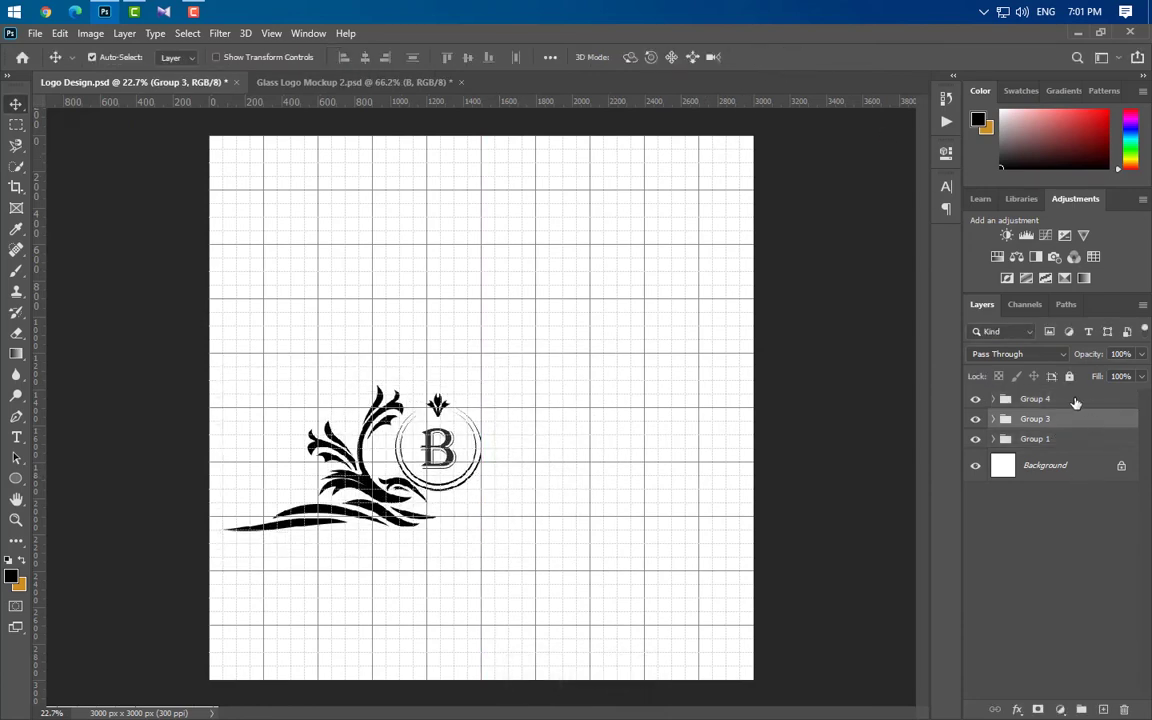
{"action": "left_click_drag", "start_coordinate": [1075, 402], "coordinate": [815, 594]}
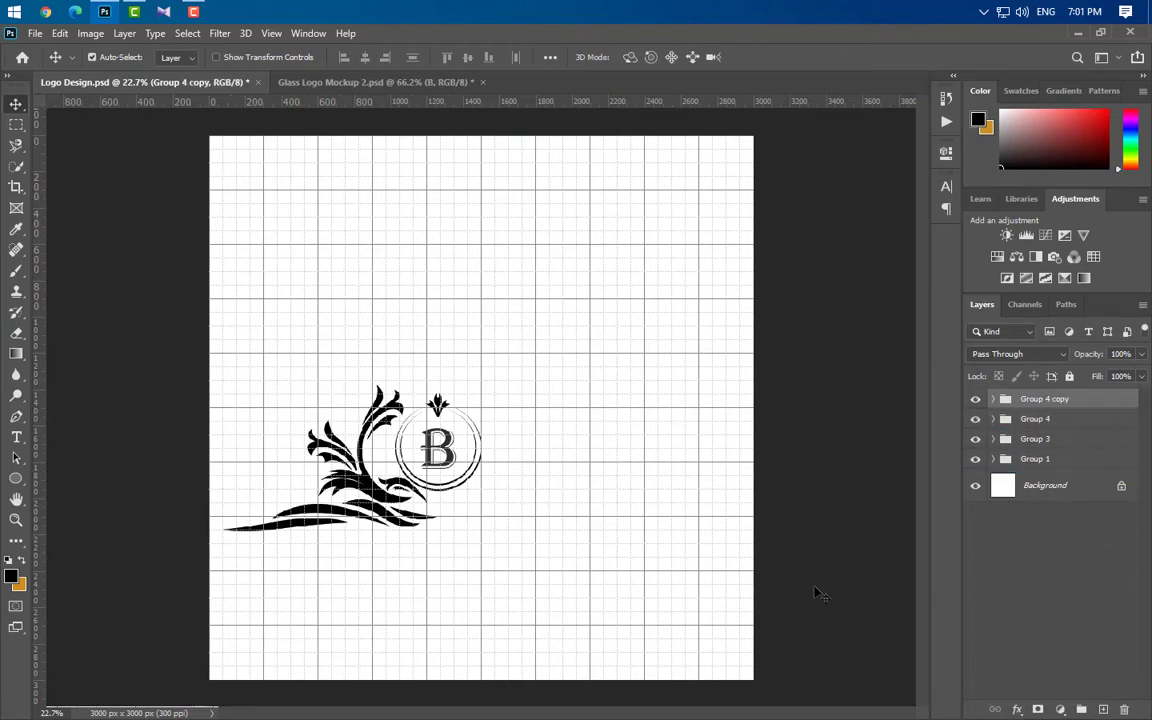
{"action": "key", "text": "ctrl+t"}
{"action": "right_click", "coordinate": [346, 490]}
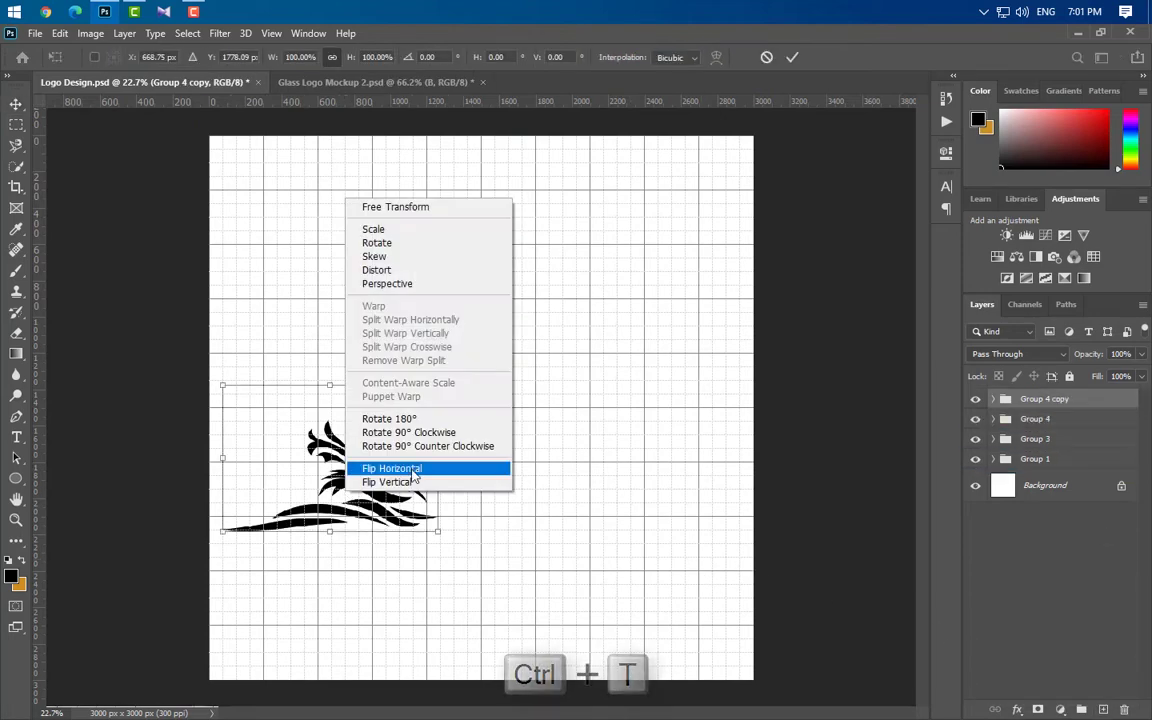
{"action": "left_click", "coordinate": [414, 469]}
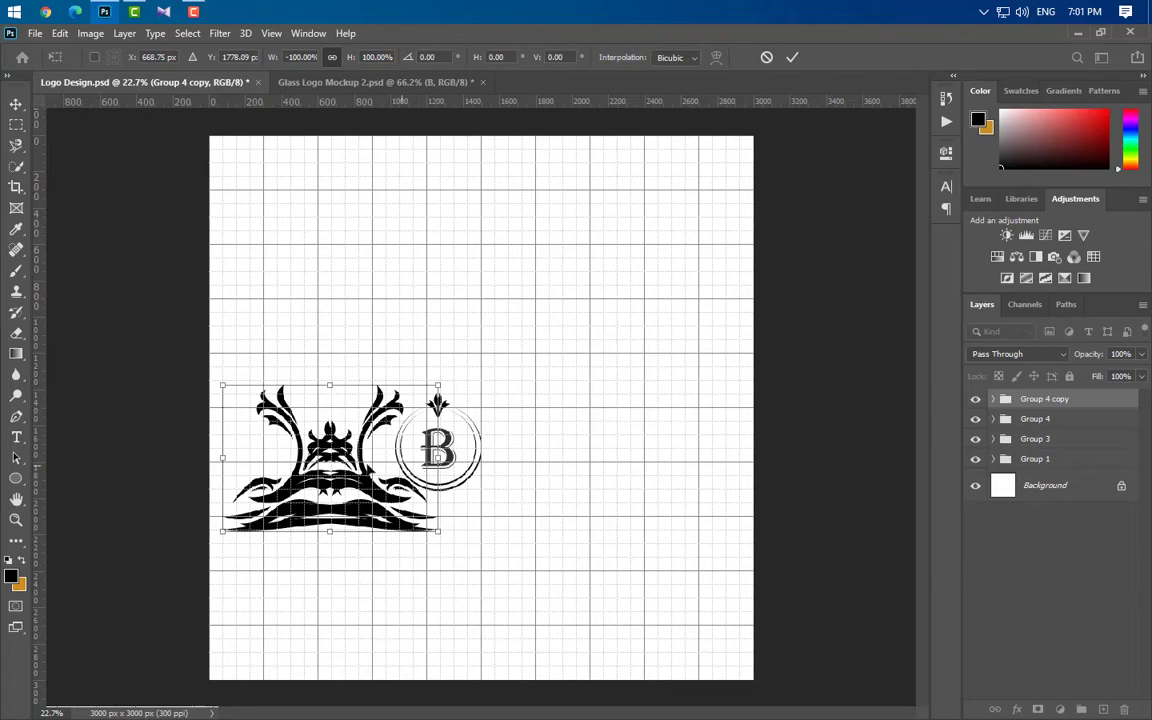
Move the mirrored floral group across to the other side of the rings until its inner swoosh tip meets the original's tip
{"action": "scroll", "coordinate": [340, 425], "scroll_direction": "up", "scroll_amount": 5}
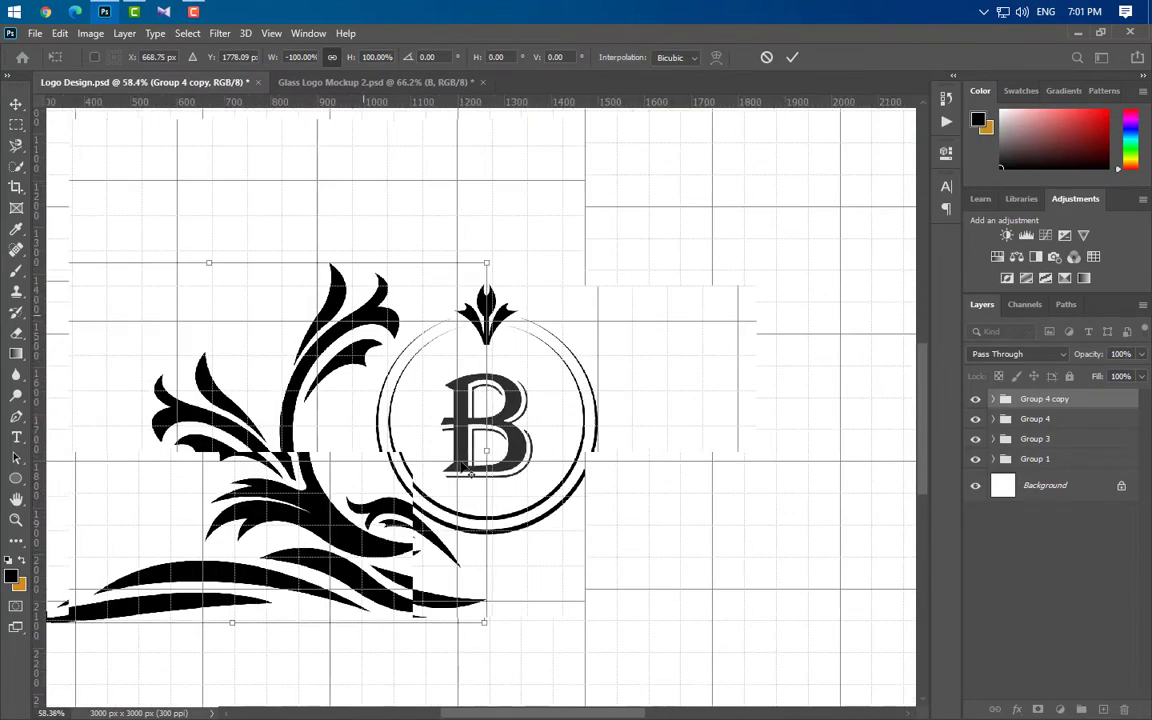
{"action": "left_click_drag", "start_coordinate": [320, 462], "coordinate": [815, 459]}
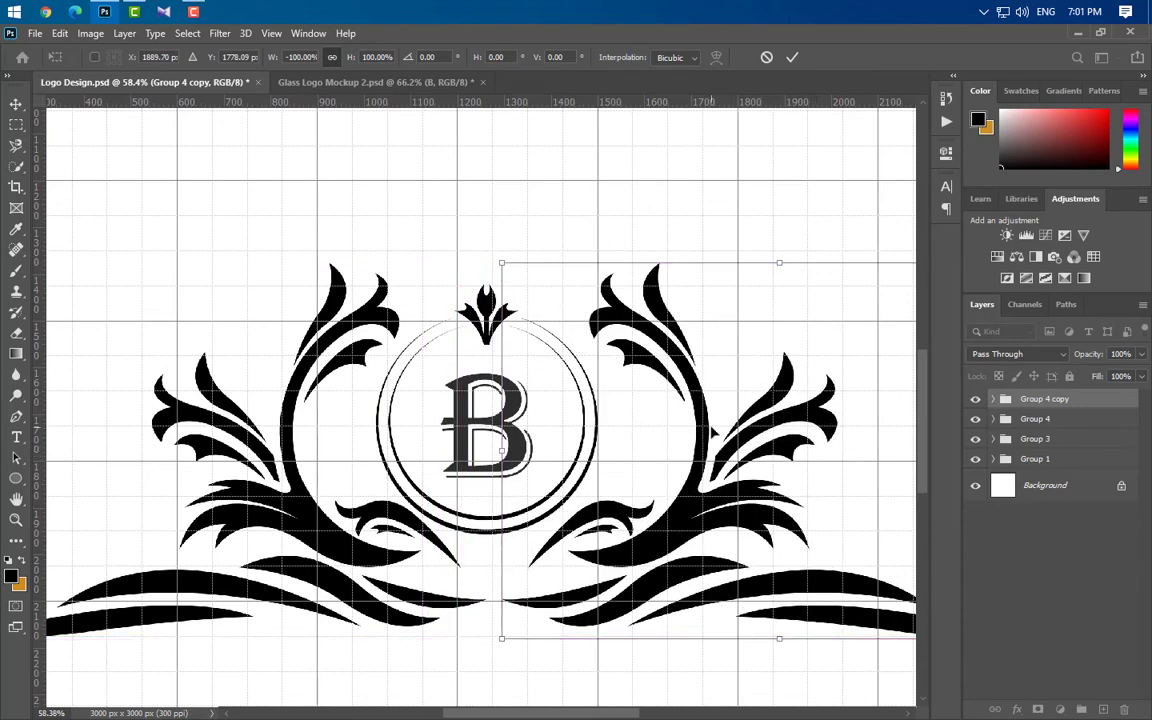
{"action": "key", "text": "Left"}
{"action": "key", "text": "Left"}
{"action": "key", "text": "Left"}
{"action": "key", "text": "Left"}
{"action": "key", "text": "Left"}
{"action": "key", "text": "Left"}
{"action": "key", "text": "Left"}
{"action": "key", "text": "Left"}
{"action": "key", "text": "Left"}
{"action": "key", "text": "Left"}
{"action": "key", "text": "Left"}
{"action": "key", "text": "Left"}
{"action": "key", "text": "Left"}
{"action": "key", "text": "Left"}
{"action": "key", "text": "Left"}
{"action": "key", "text": "Left"}
{"action": "key", "text": "Left"}
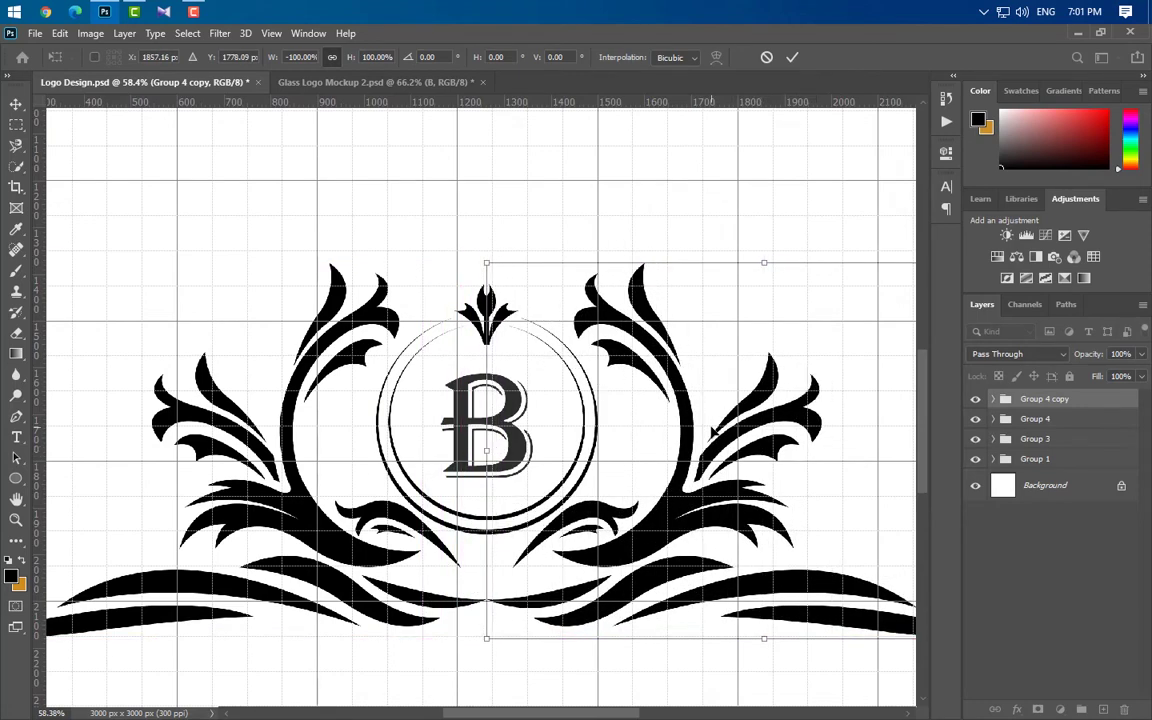
{"action": "key", "text": "Return"}
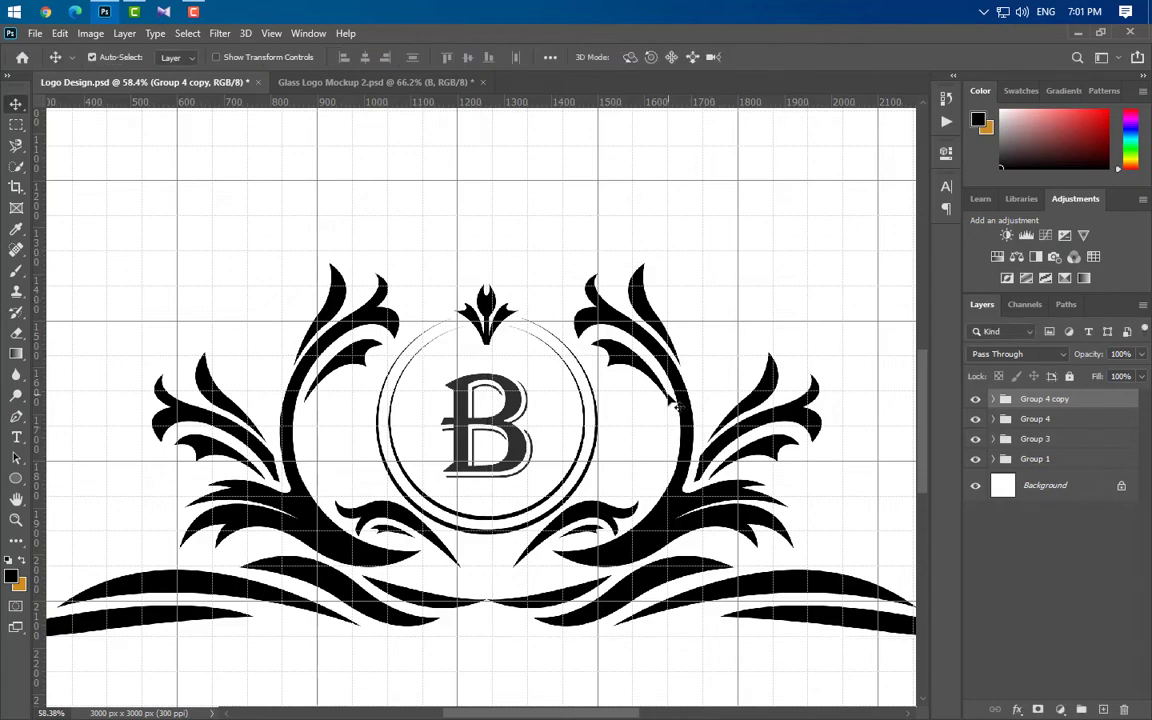
Inspect where the two swoosh tips meet below the rings, and group Group 4 copy with Group 4
{"action": "scroll", "coordinate": [481, 635], "scroll_direction": "up", "scroll_amount": 5}
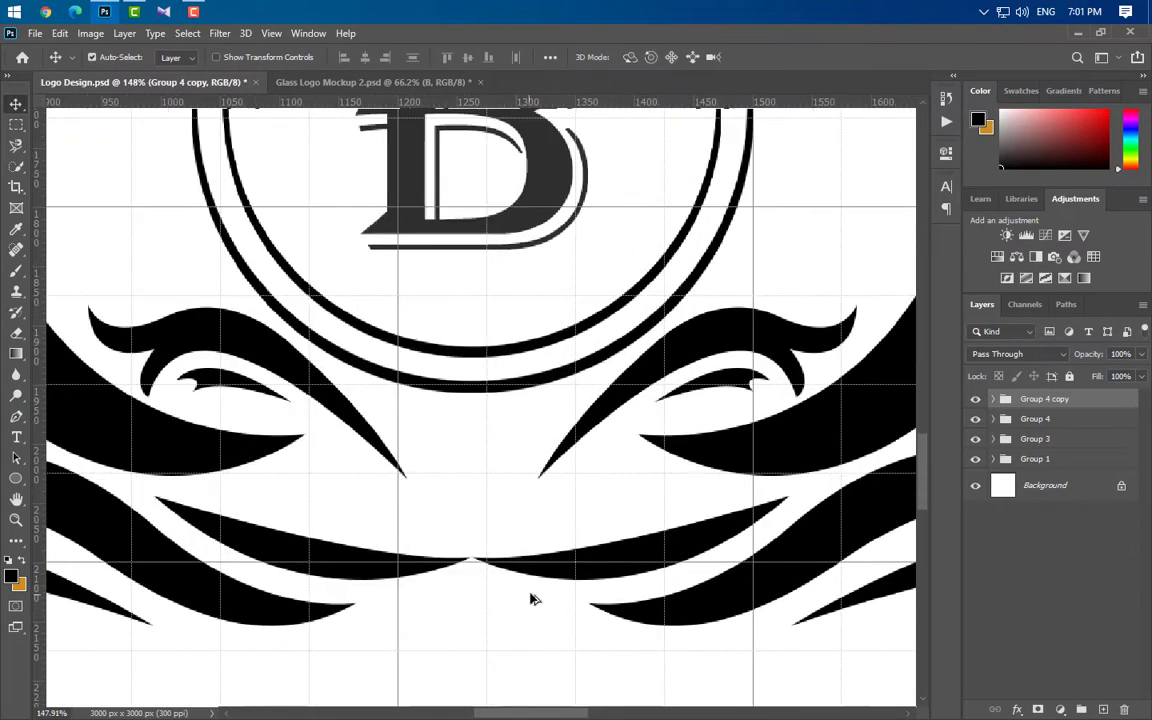
{"action": "scroll", "coordinate": [531, 597], "scroll_direction": "up", "scroll_amount": 2}
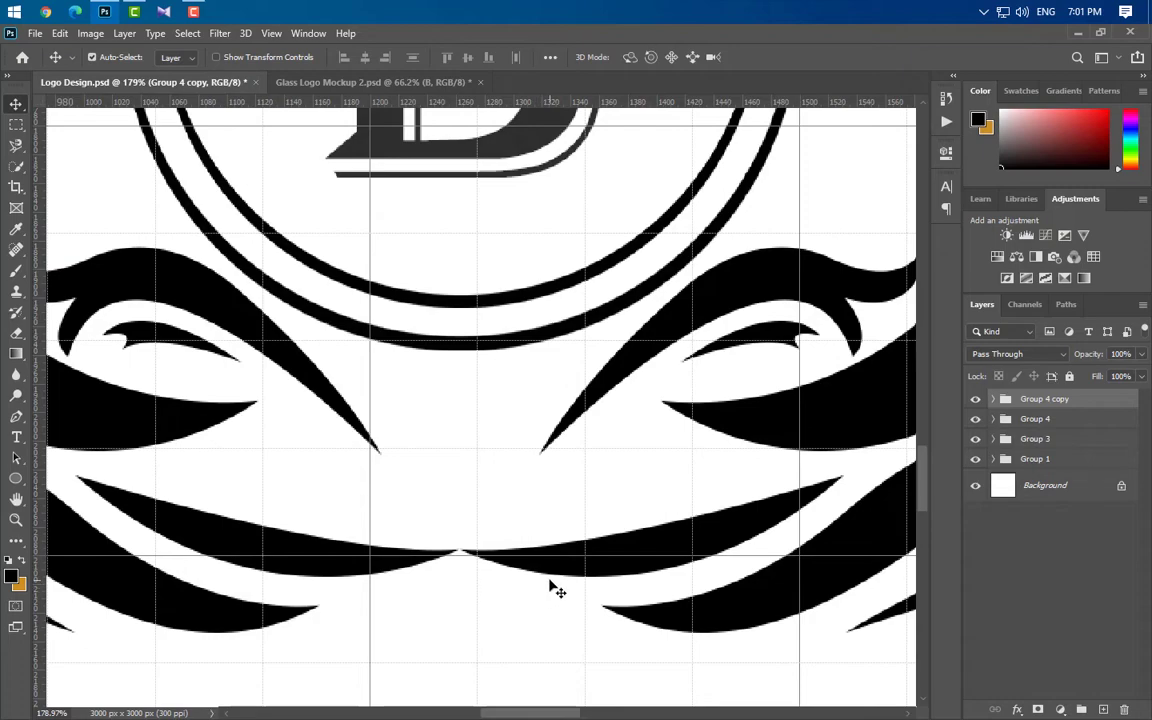
{"action": "scroll", "coordinate": [510, 533], "scroll_direction": "down", "scroll_amount": 3}
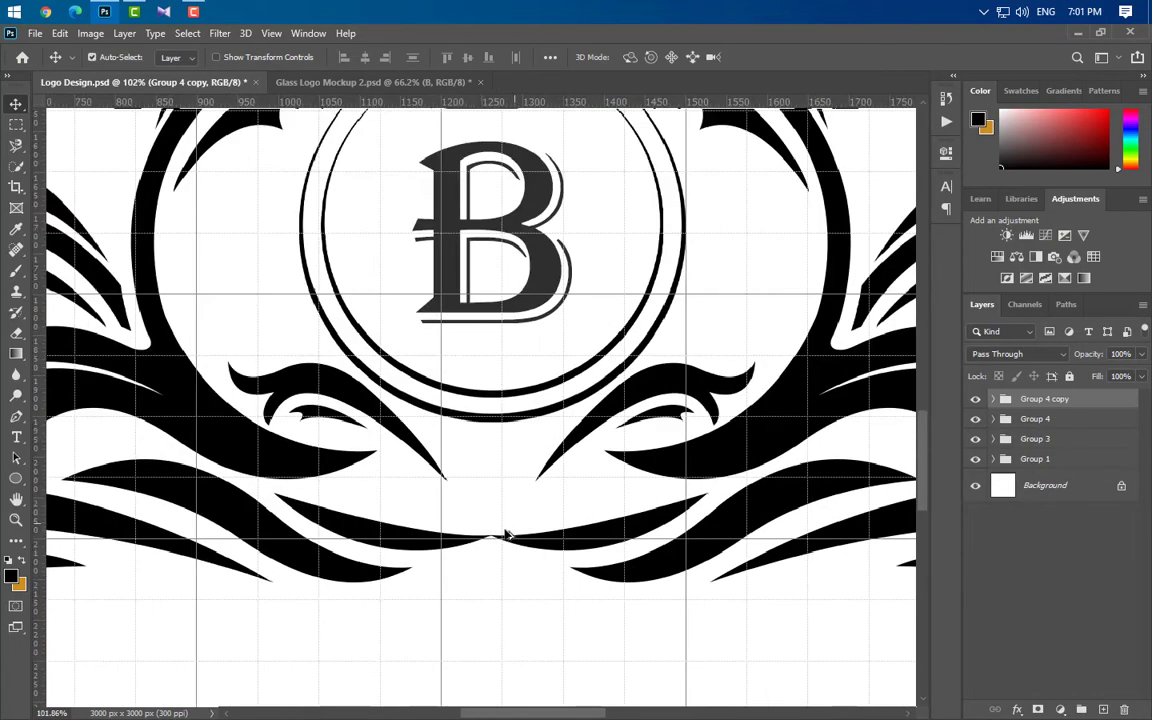
{"action": "scroll", "coordinate": [505, 533], "scroll_direction": "down", "scroll_amount": 4}
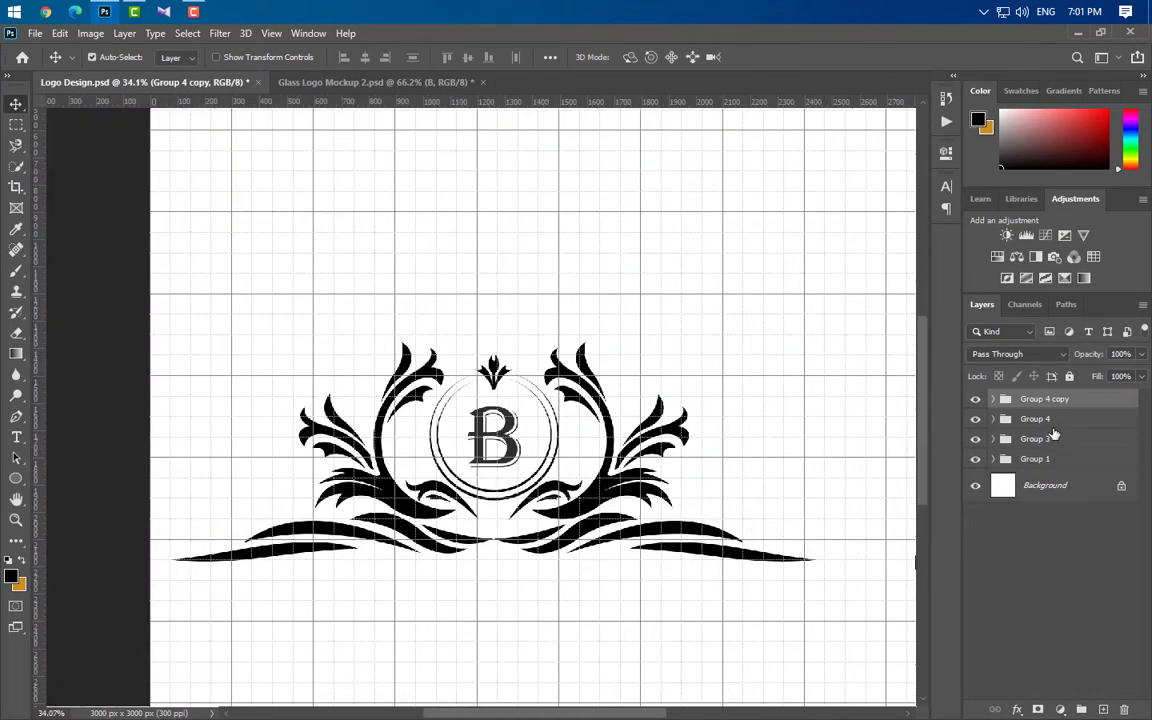
{"action": "left_click", "coordinate": [1058, 424], "text": "shift"}
{"action": "key", "text": "ctrl+g"}
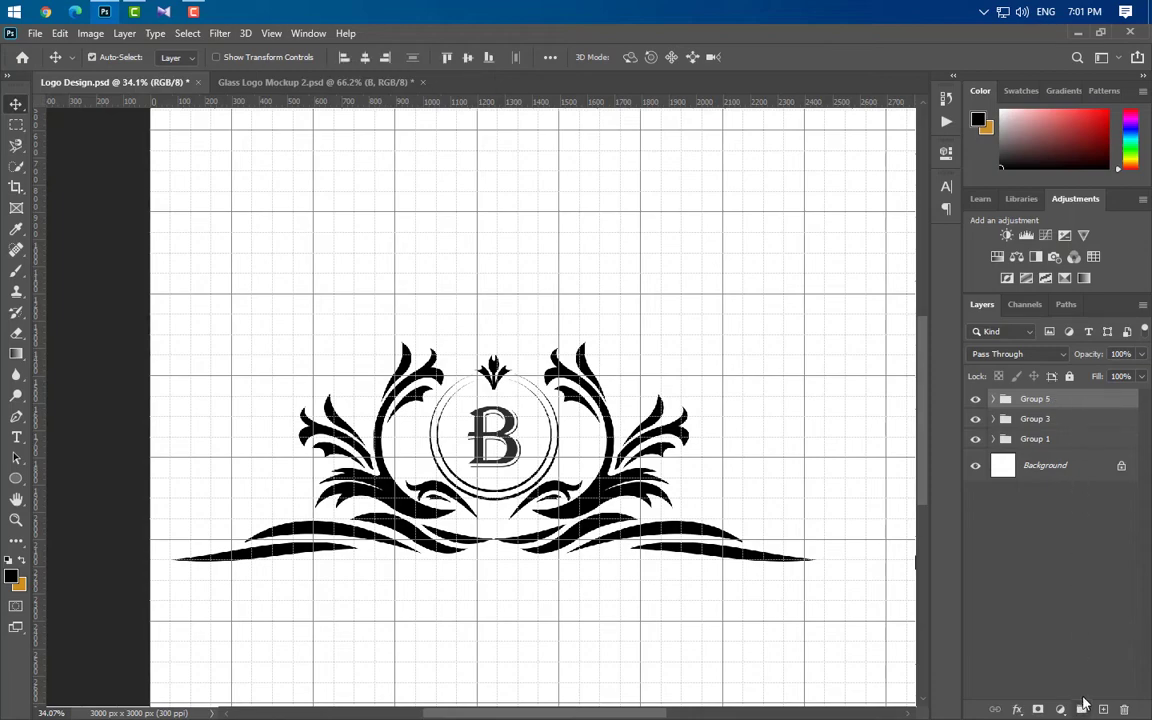
Scale Group 5, Group 3 and Group 1 together to about 120% and center them on the canvas at X 1500, Y 1500 px
{"action": "left_click", "coordinate": [1062, 445], "text": "shift"}
{"action": "key", "text": "ctrl+t"}
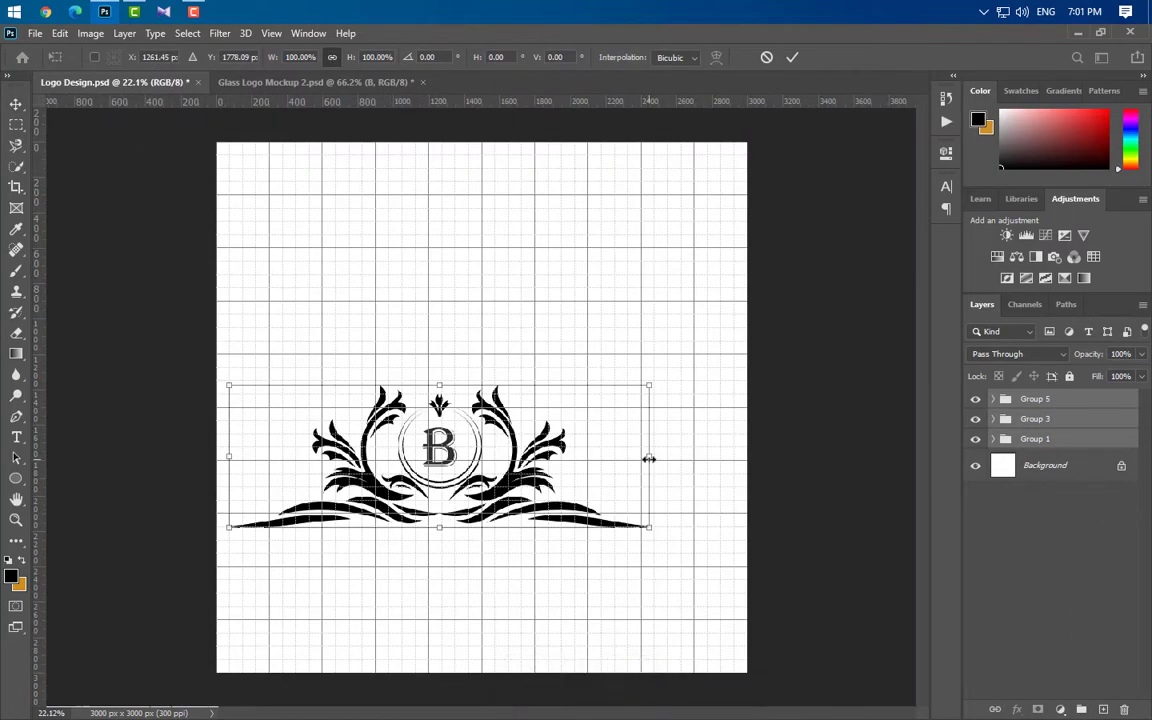
{"action": "left_click_drag", "start_coordinate": [648, 458], "coordinate": [740, 466]}
{"action": "left_click_drag", "start_coordinate": [516, 440], "coordinate": [517, 391]}
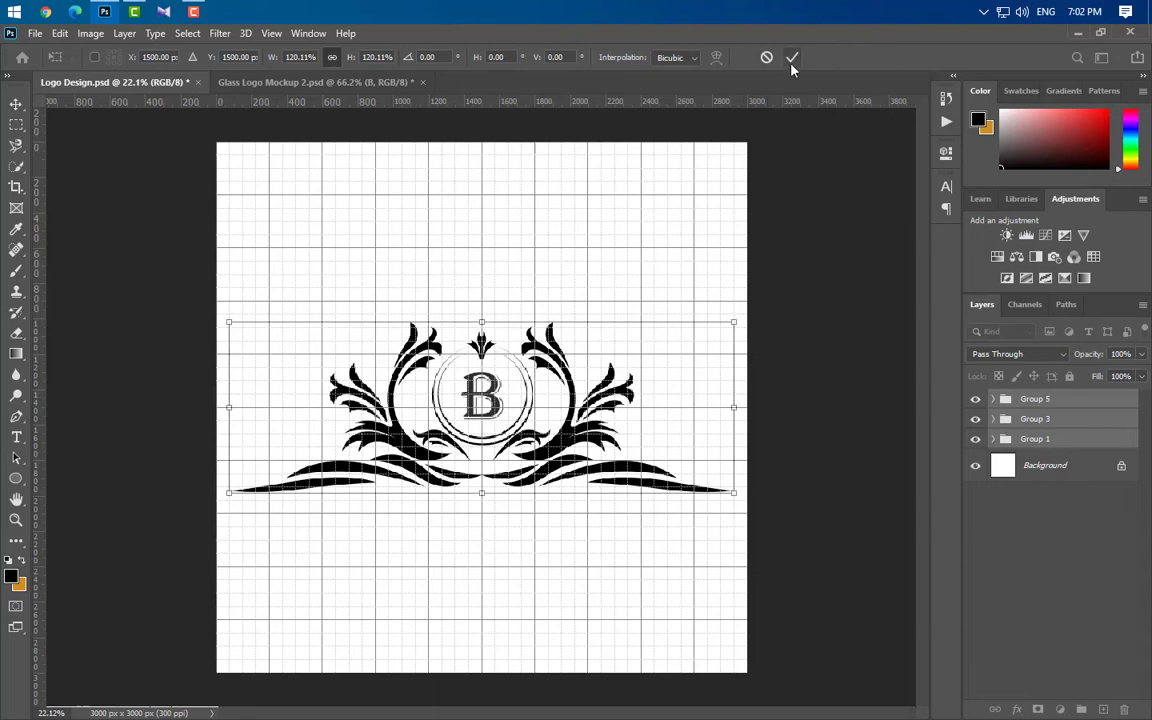
{"action": "key", "text": "Return"}
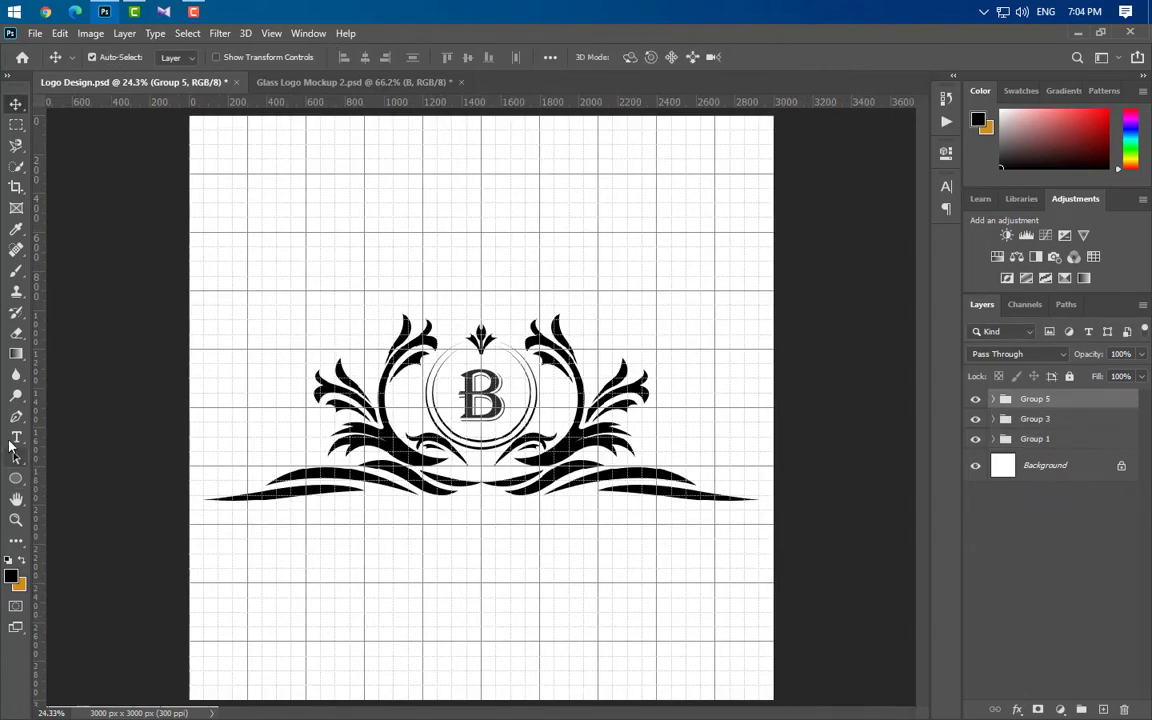
Add the text line "Luxury Brand" below the floral ornament
{"action": "left_click", "coordinate": [14, 439]}
{"action": "left_click", "coordinate": [246, 551]}
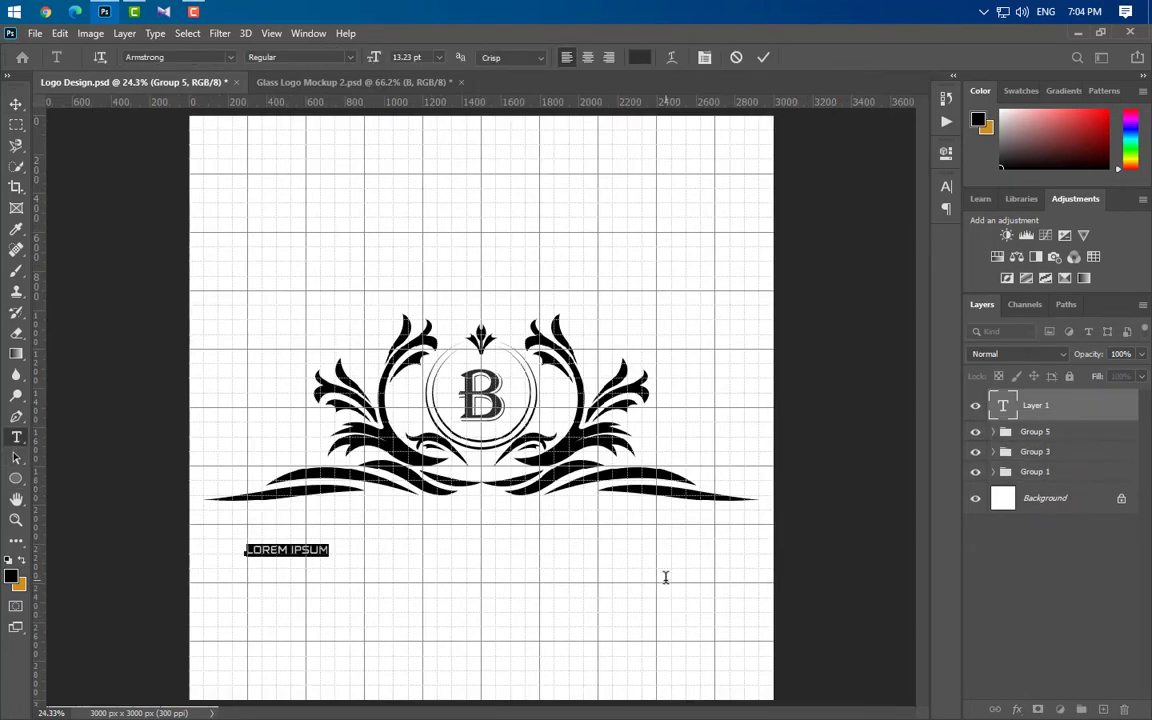
{"action": "key", "text": "BackSpace"}
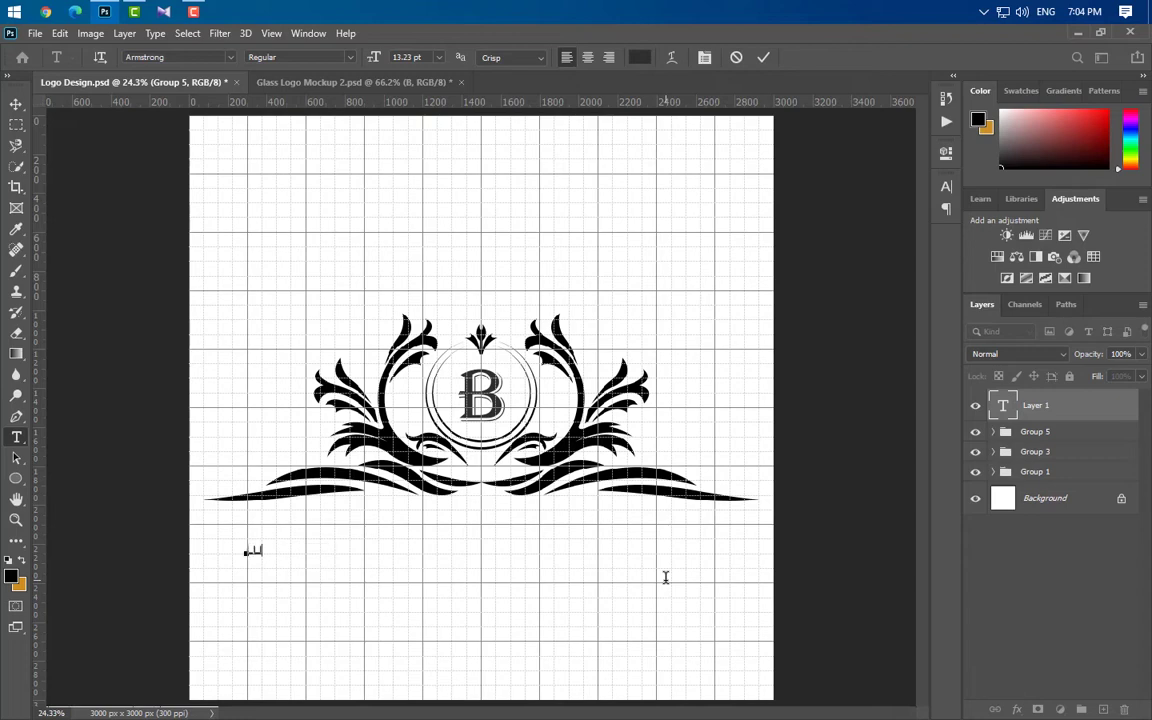
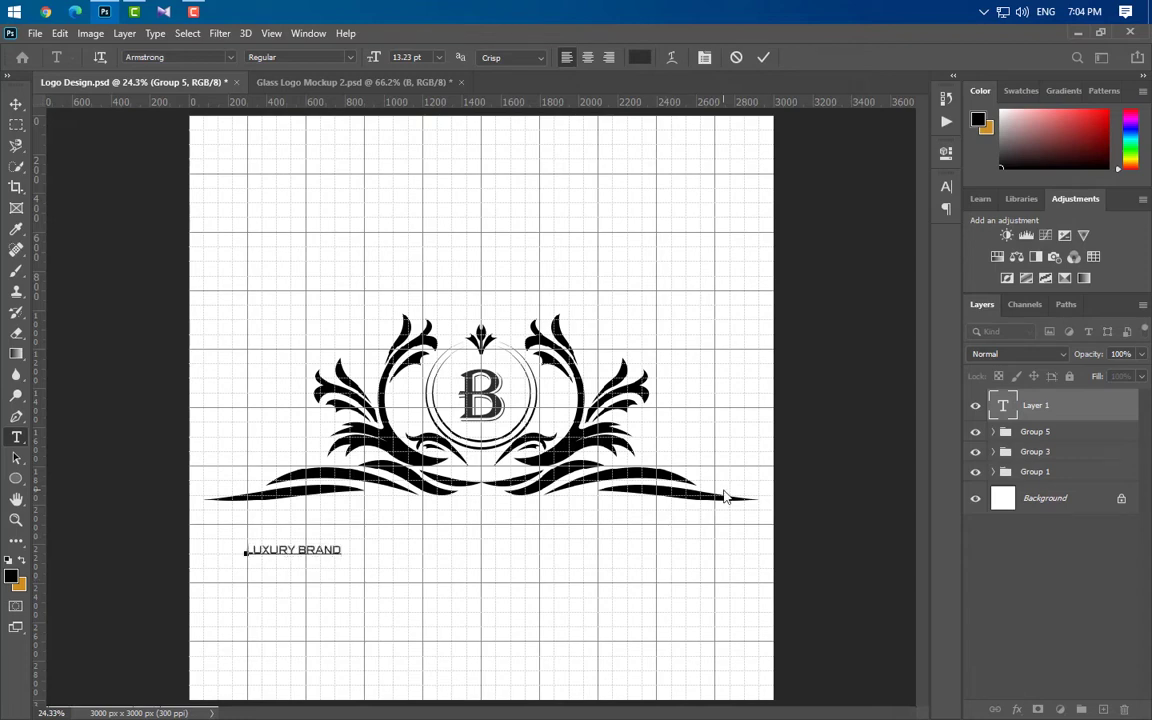
{"action": "left_click", "coordinate": [763, 57]}
{"action": "left_click", "coordinate": [946, 187]}
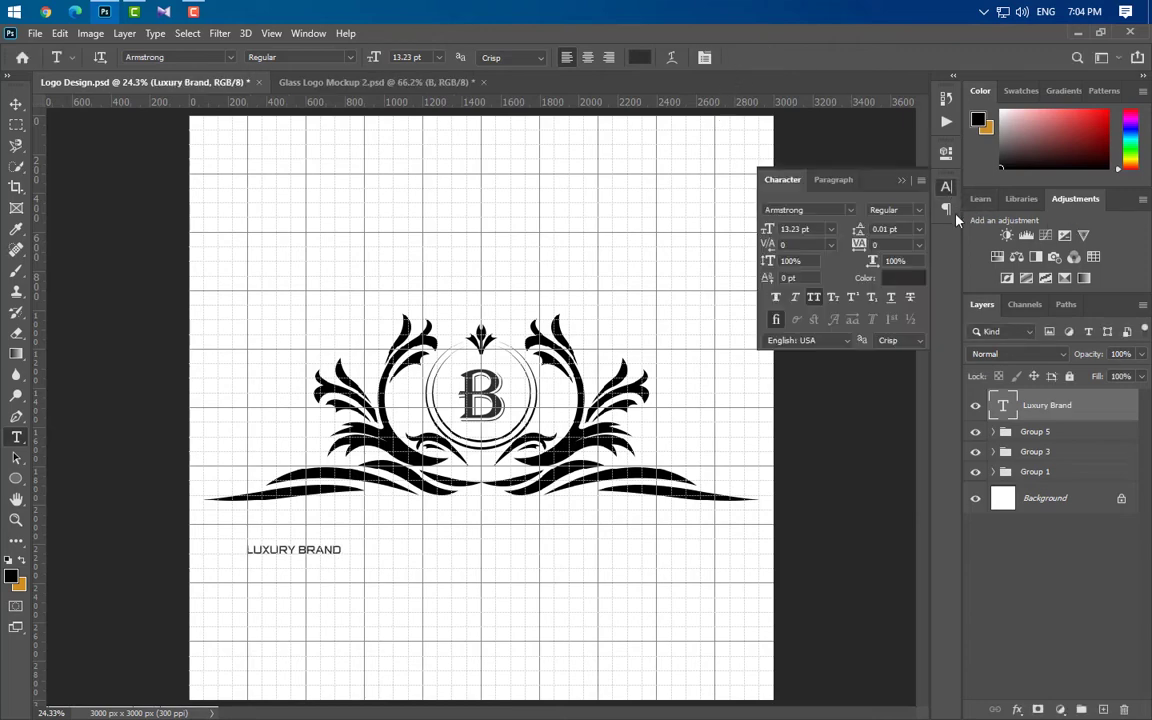
{"action": "left_click", "coordinate": [852, 211]}
{"action": "left_click", "coordinate": [859, 257]}
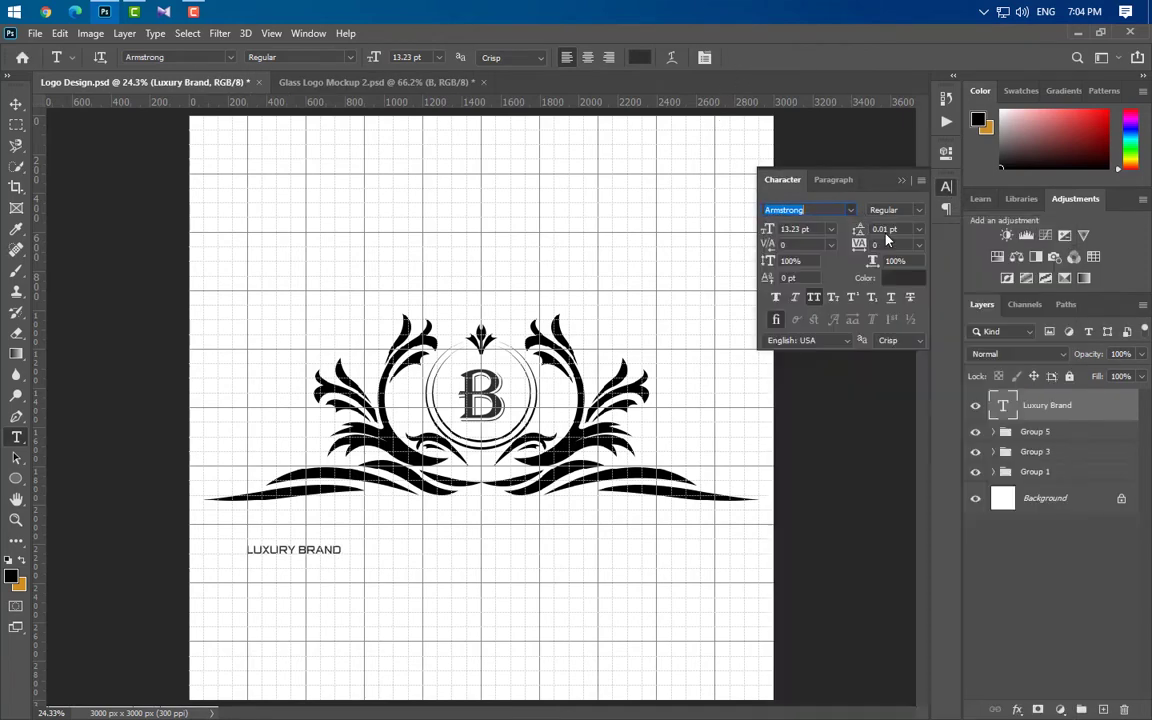
{"action": "left_click", "coordinate": [901, 181]}
Scale the Luxury Brand text up to about 495%, roughly 2405 px wide
{"action": "key", "text": "ctrl+t"}
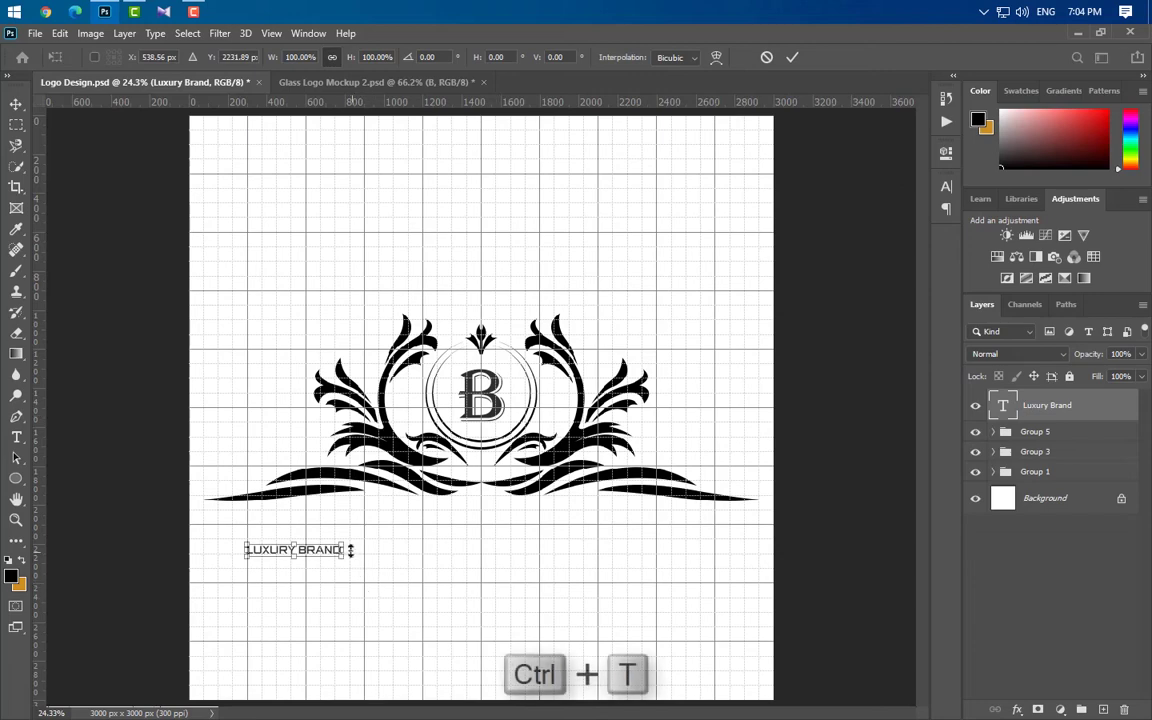
{"action": "left_click_drag", "start_coordinate": [347, 549], "coordinate": [720, 545]}
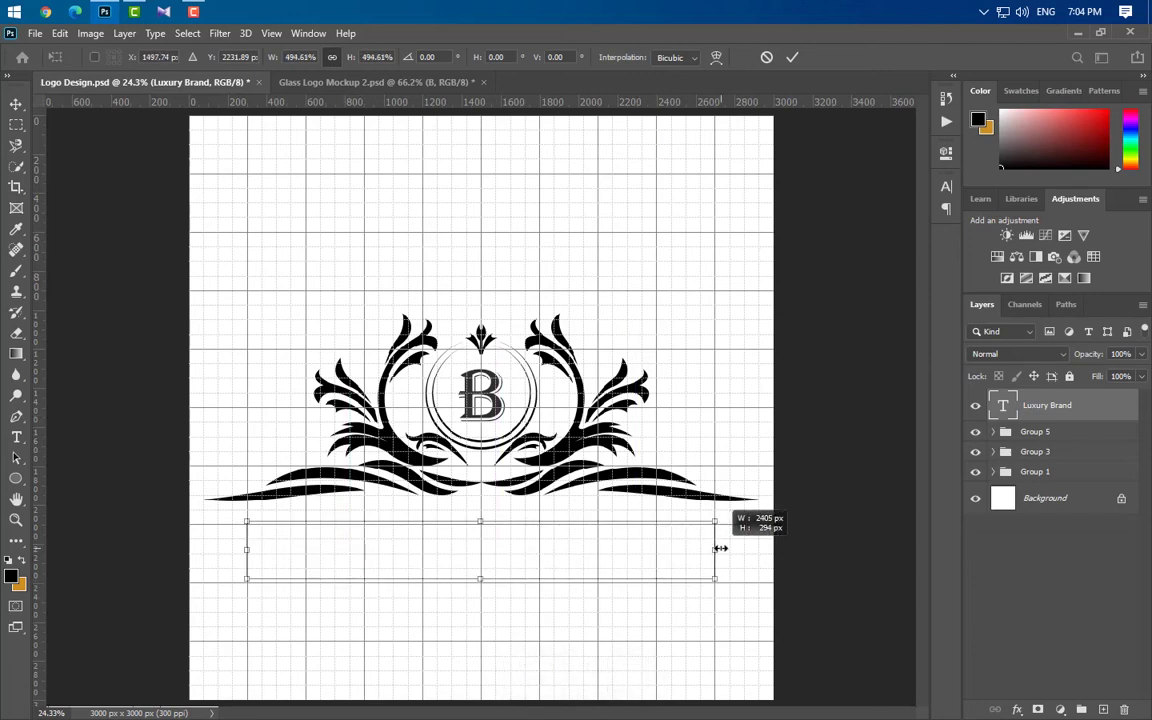
{"action": "left_click", "coordinate": [792, 57]}
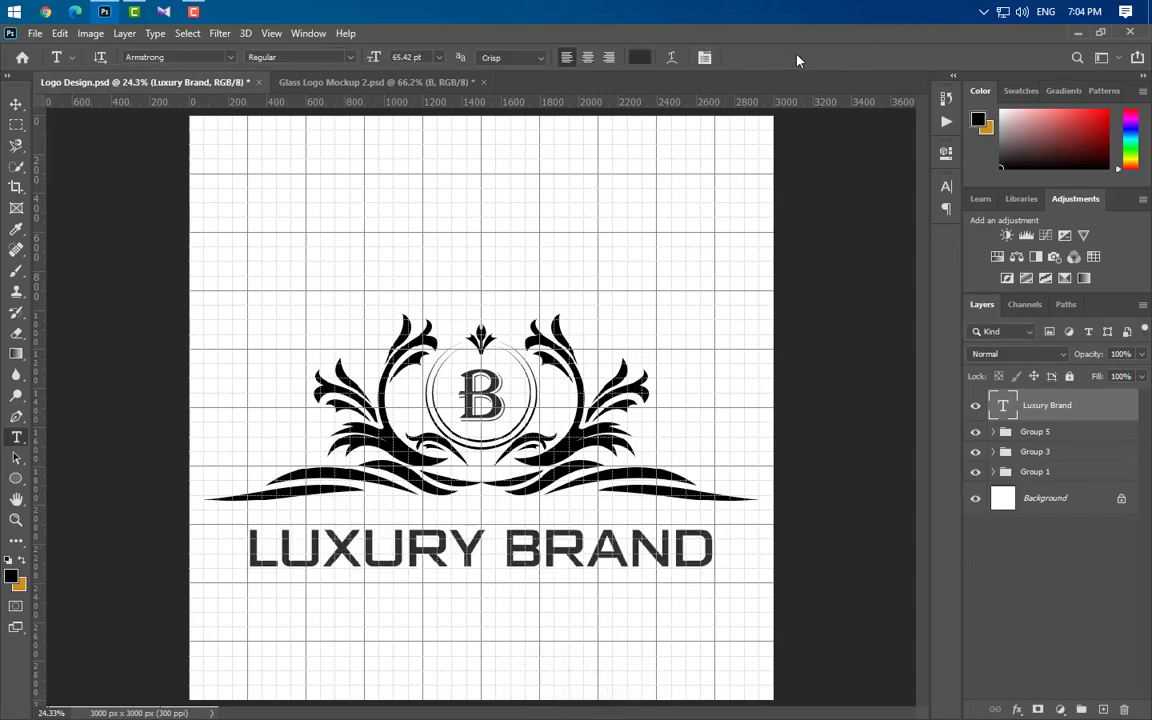
Nudge the Luxury Brand text upward until it sits just beneath the swooshes
{"action": "left_click", "coordinate": [16, 103]}
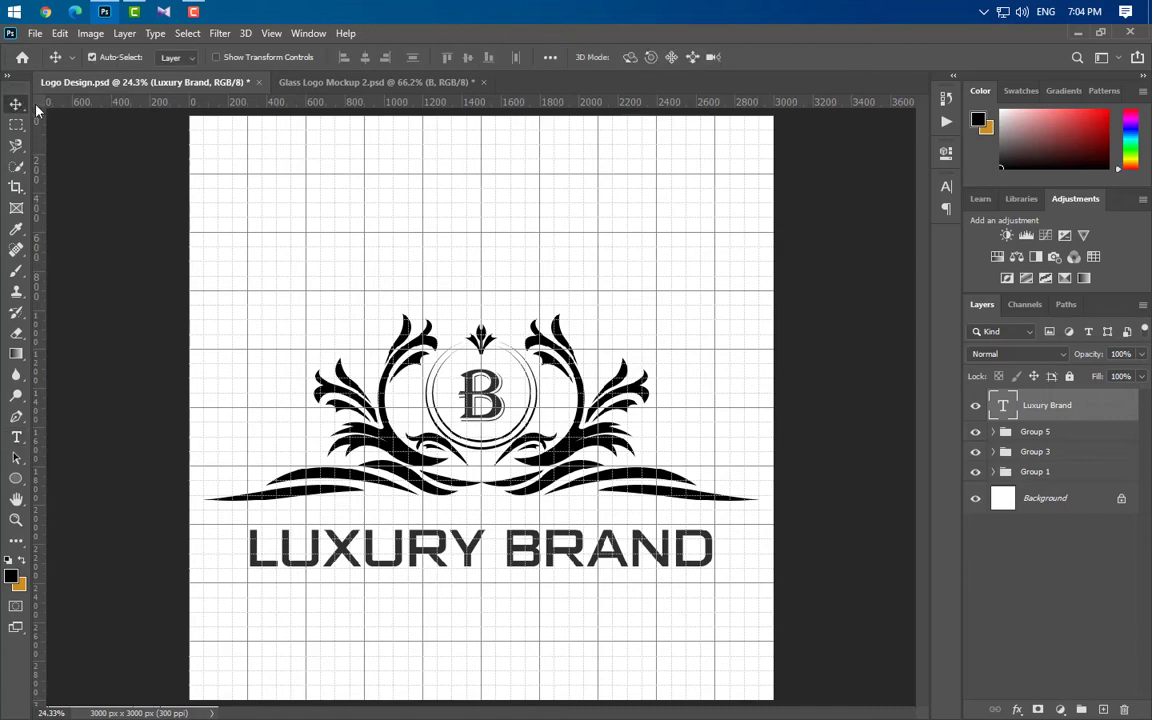
{"action": "key", "text": "shift+Up"}
{"action": "key", "text": "shift+Up"}
{"action": "key", "text": "shift+Up"}
{"action": "key", "text": "shift+Up"}
{"action": "key", "text": "shift+Up"}
{"action": "key", "text": "shift+Up"}
{"action": "key", "text": "shift+Up"}
{"action": "key", "text": "shift+Up"}
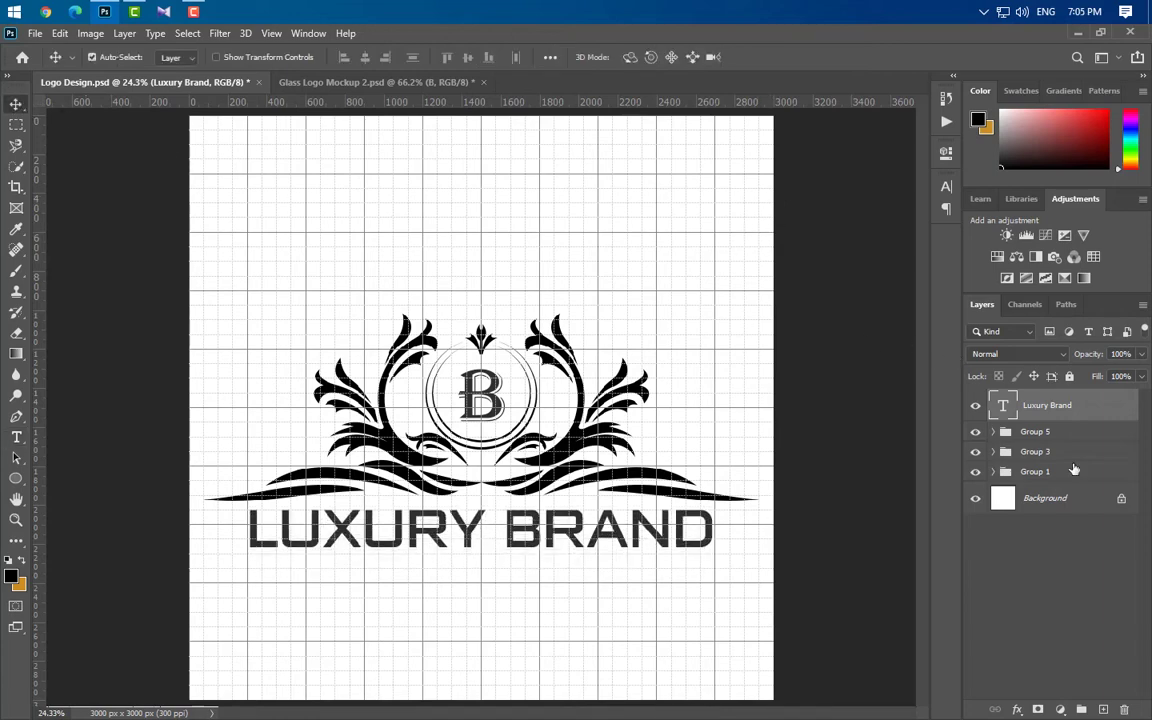
Hide the grid on the canvas
{"action": "left_click", "coordinate": [271, 33]}
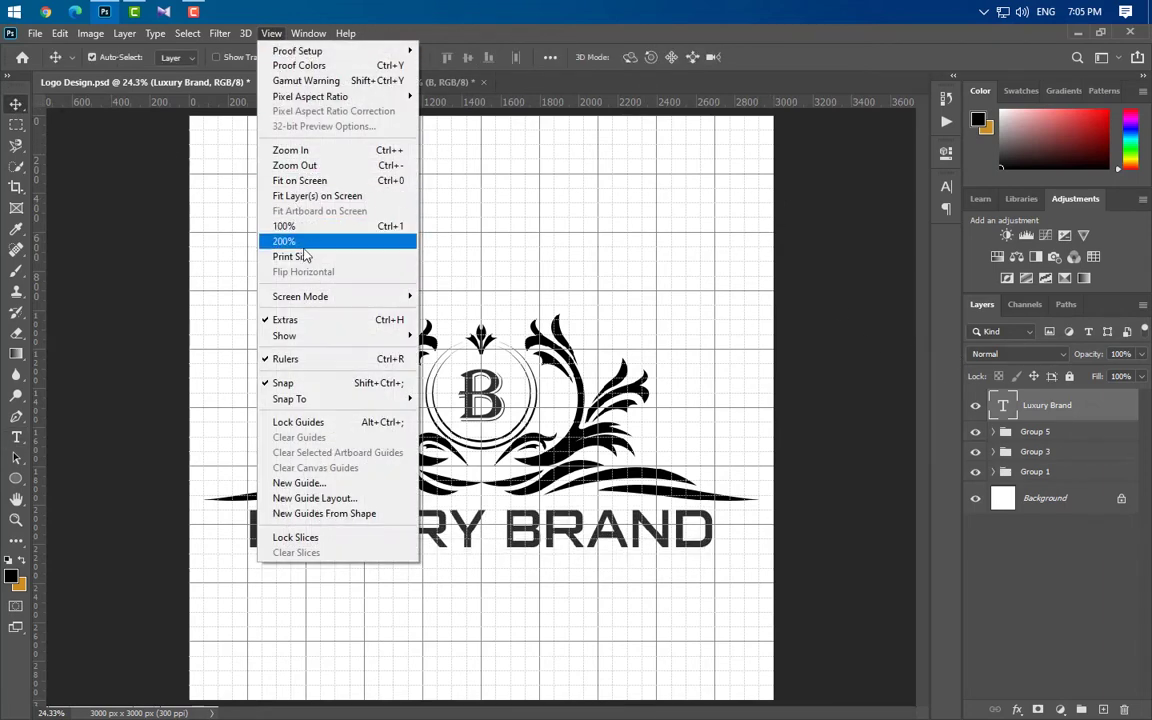
{"action": "mouse_move", "coordinate": [419, 340]}
{"action": "left_click", "coordinate": [440, 380]}
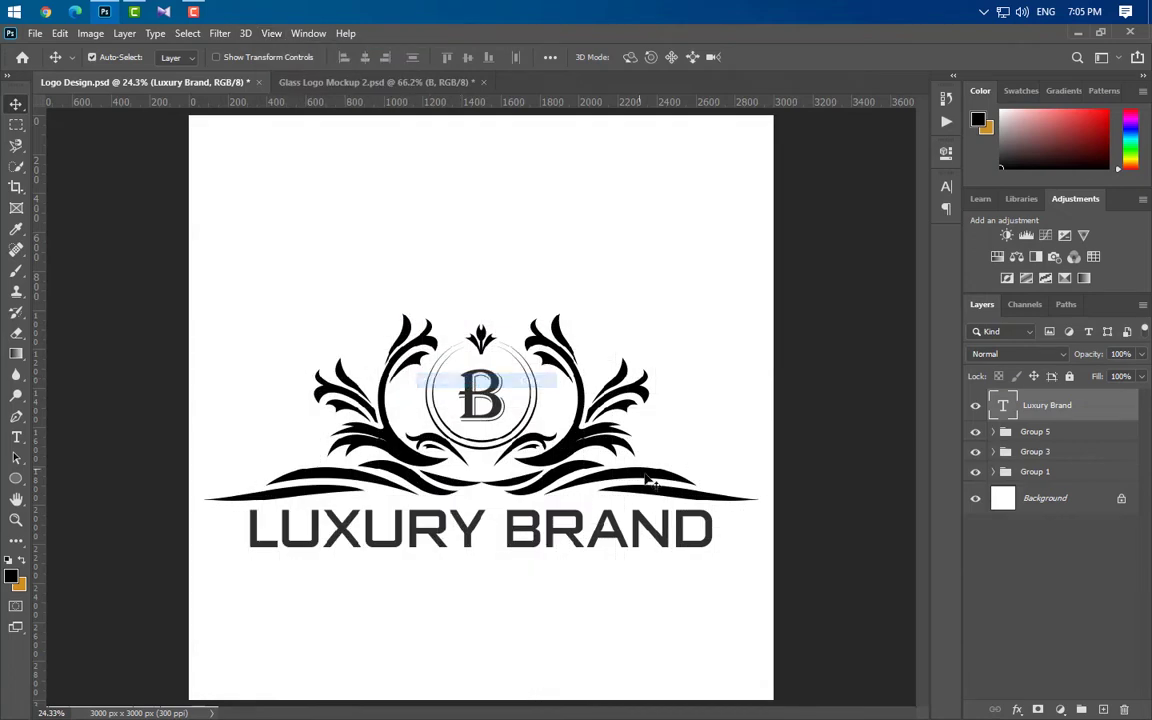
Duplicate Group 5, convert the copy to a smart object, and hide the original group
{"action": "scroll", "coordinate": [645, 478], "scroll_direction": "down", "scroll_amount": 1}
{"action": "left_click_drag", "start_coordinate": [1060, 432], "coordinate": [1104, 706]}
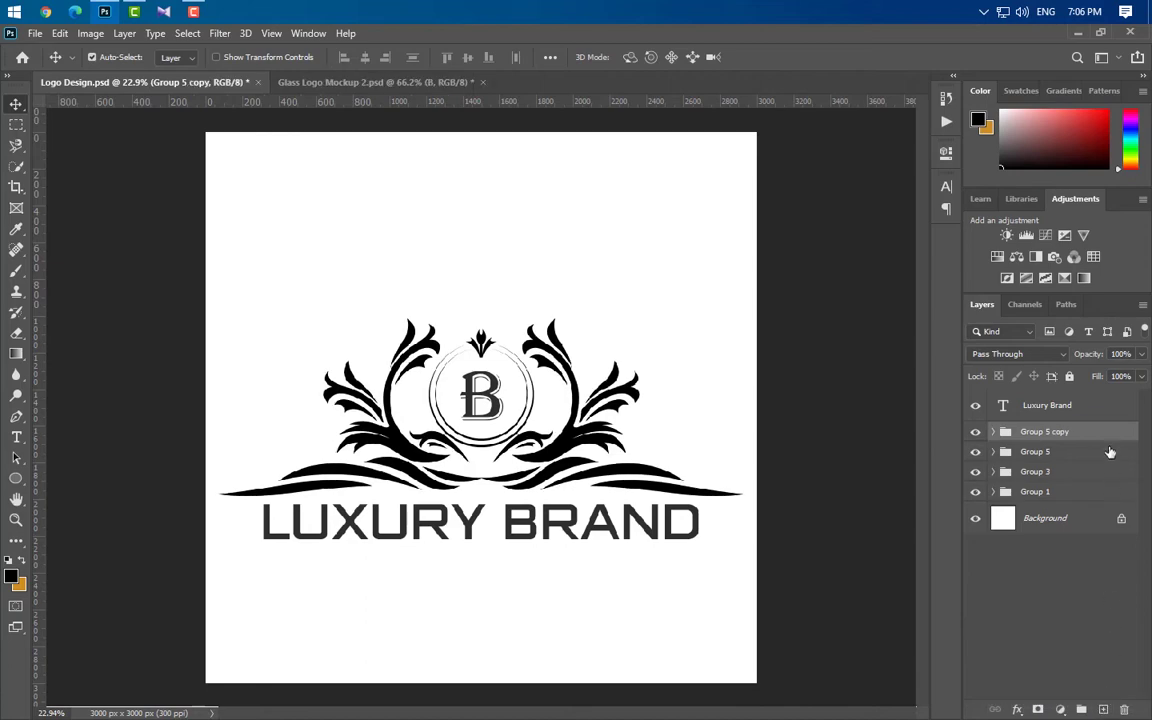
{"action": "right_click", "coordinate": [1100, 438]}
{"action": "left_click", "coordinate": [990, 291]}
Add a gradient overlay to the Group 5 copy ornaments and set the gradient's start stop to gold #c38a20
{"action": "double_click", "coordinate": [1100, 438]}
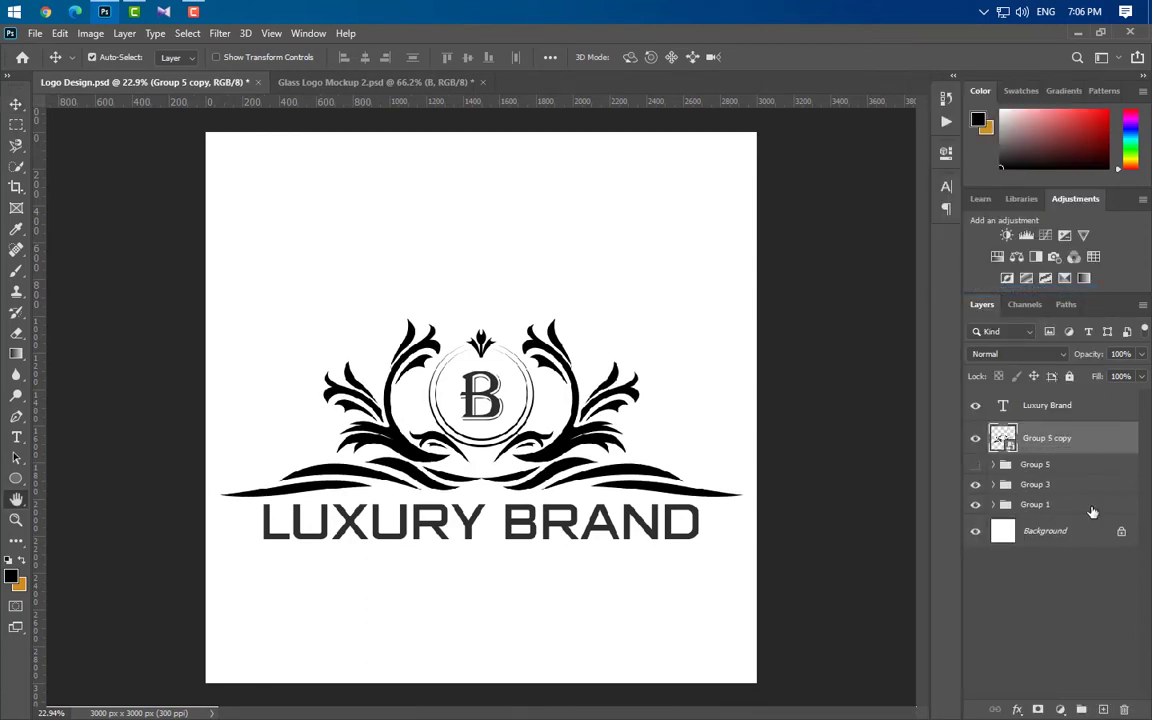
{"action": "left_click", "coordinate": [534, 571]}
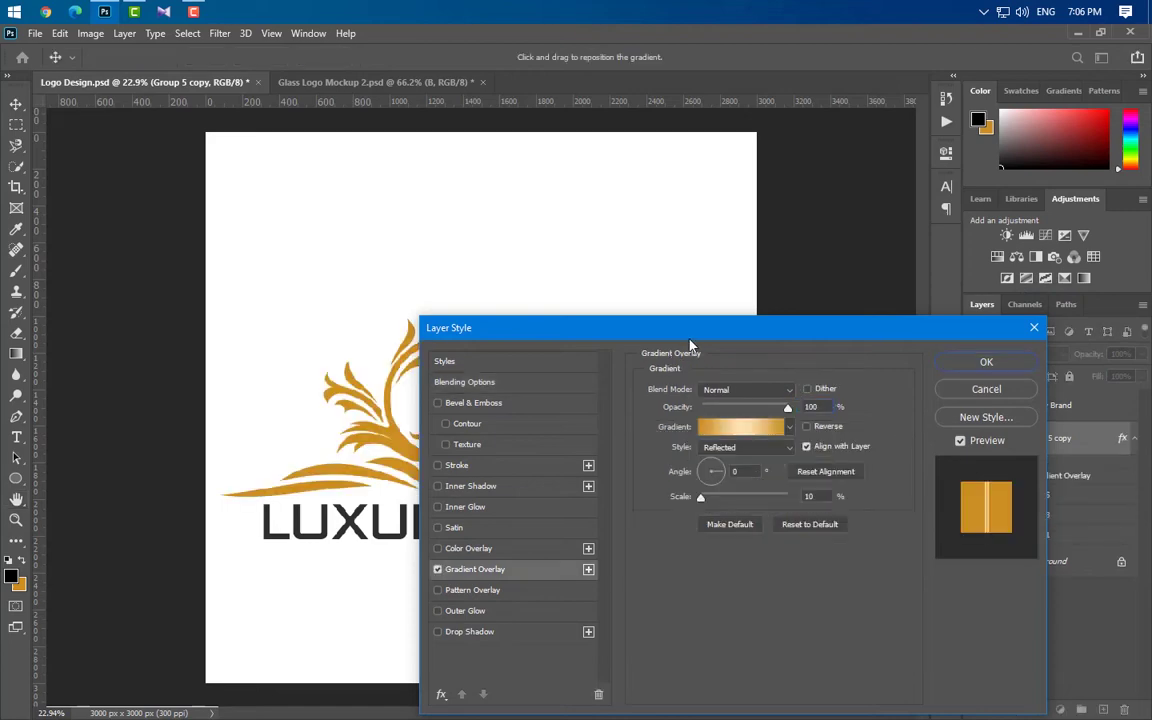
{"action": "left_click_drag", "start_coordinate": [690, 345], "coordinate": [902, 267]}
{"action": "left_click", "coordinate": [955, 349]}
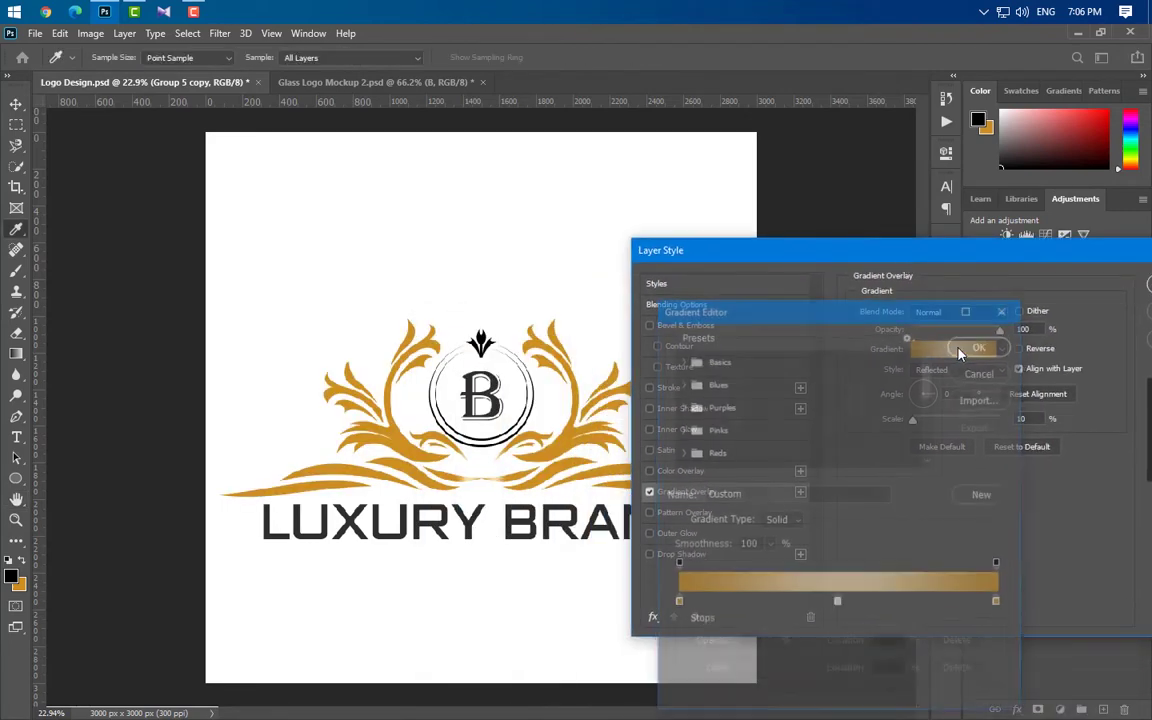
{"action": "double_click", "coordinate": [676, 604]}
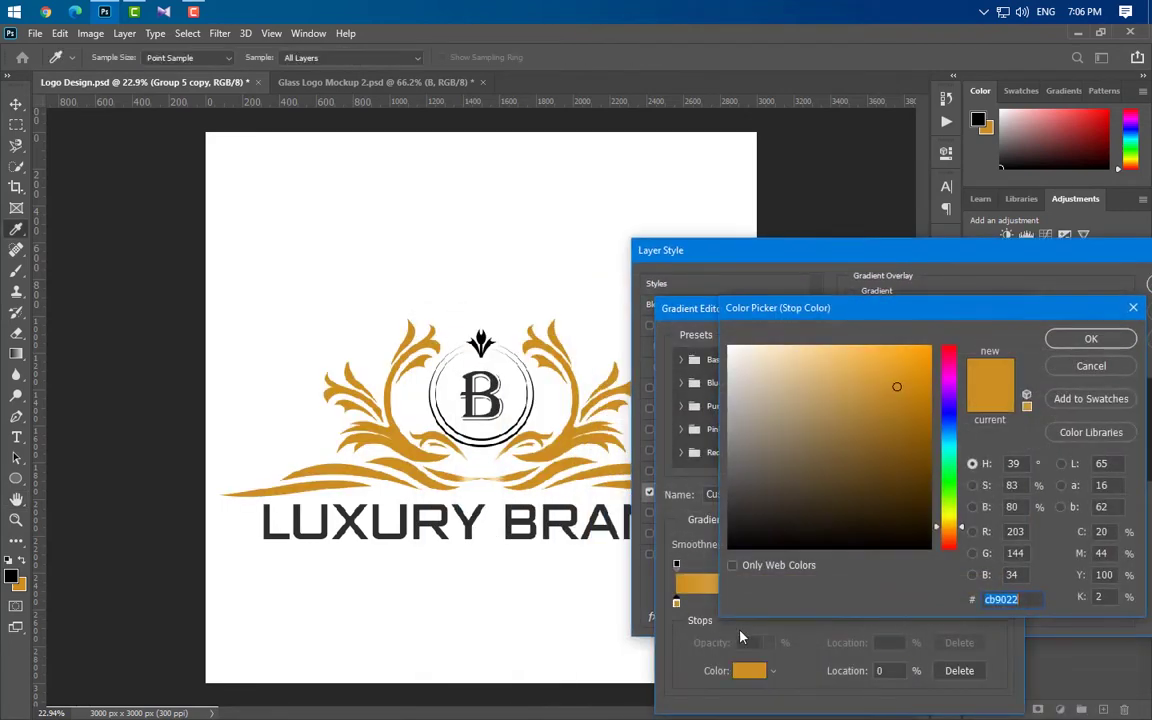
{"action": "left_click", "coordinate": [898, 393]}
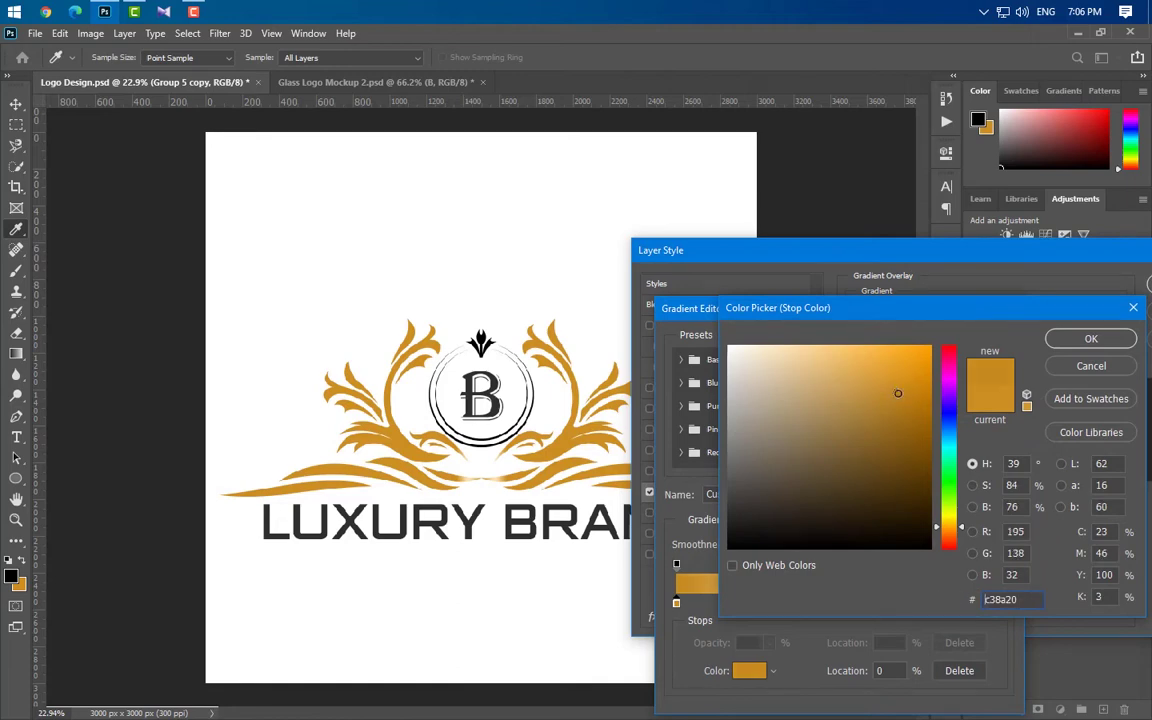
{"action": "left_click", "coordinate": [1091, 338]}
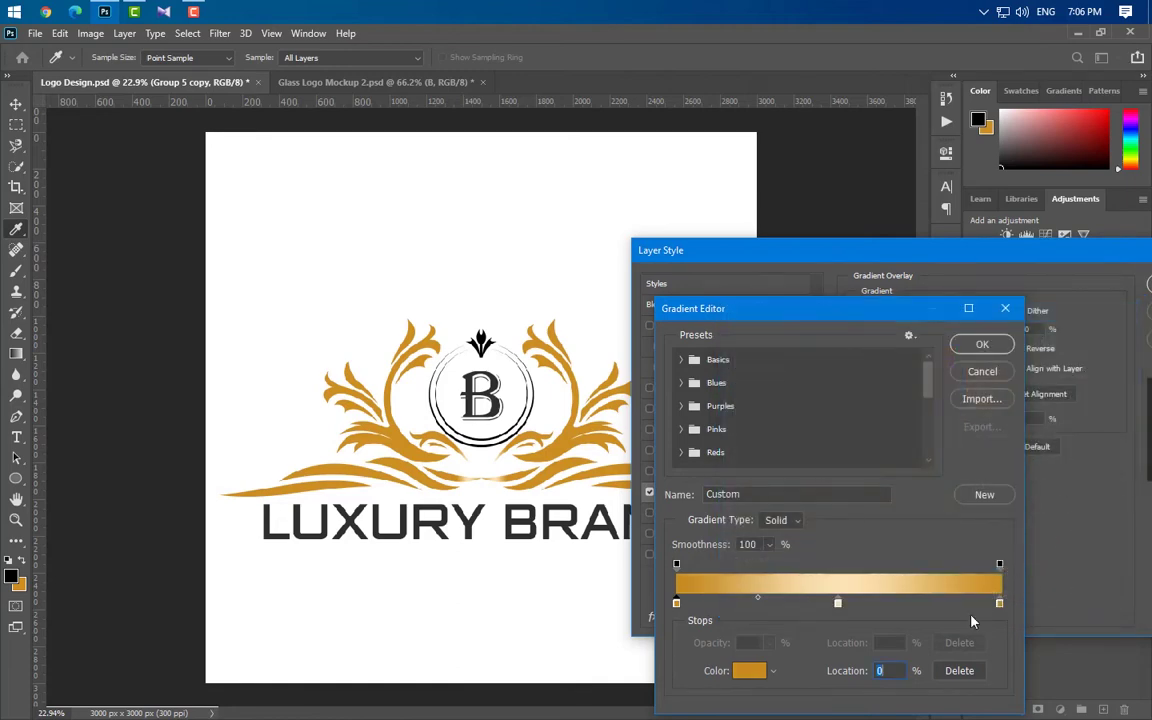
Set the ornament gradient's middle stop to pale gold #ffebb0 and its end stop to #c58c22
{"action": "double_click", "coordinate": [838, 604]}
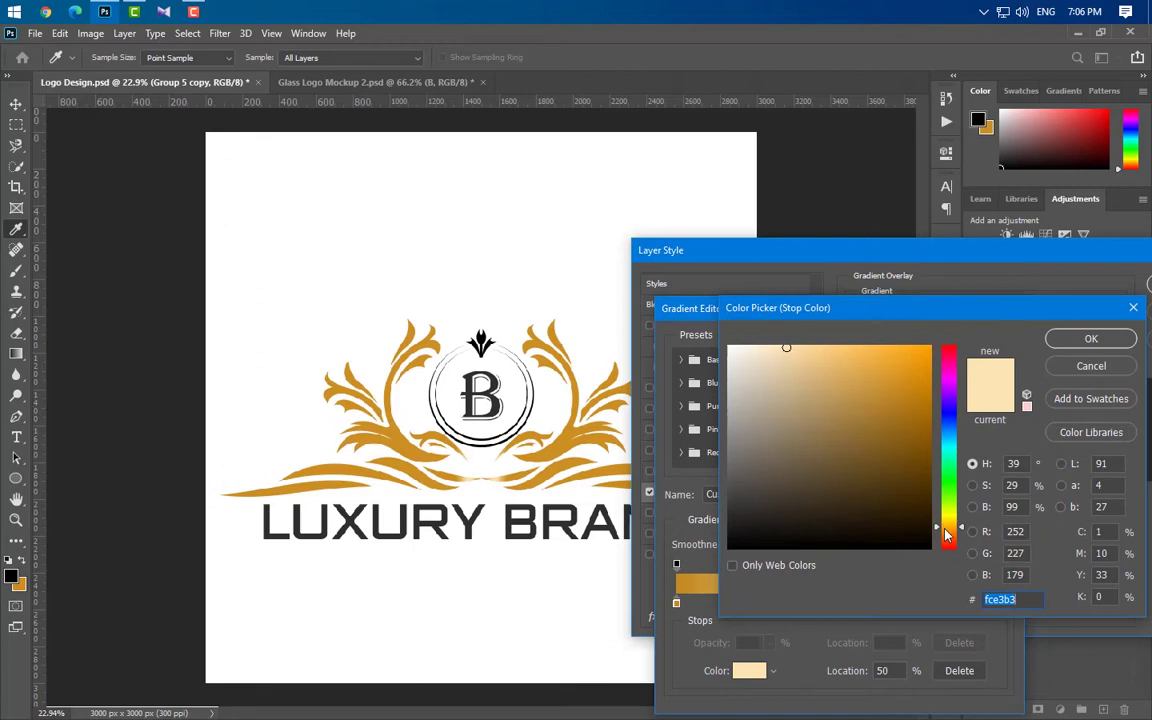
{"action": "left_click", "coordinate": [947, 523]}
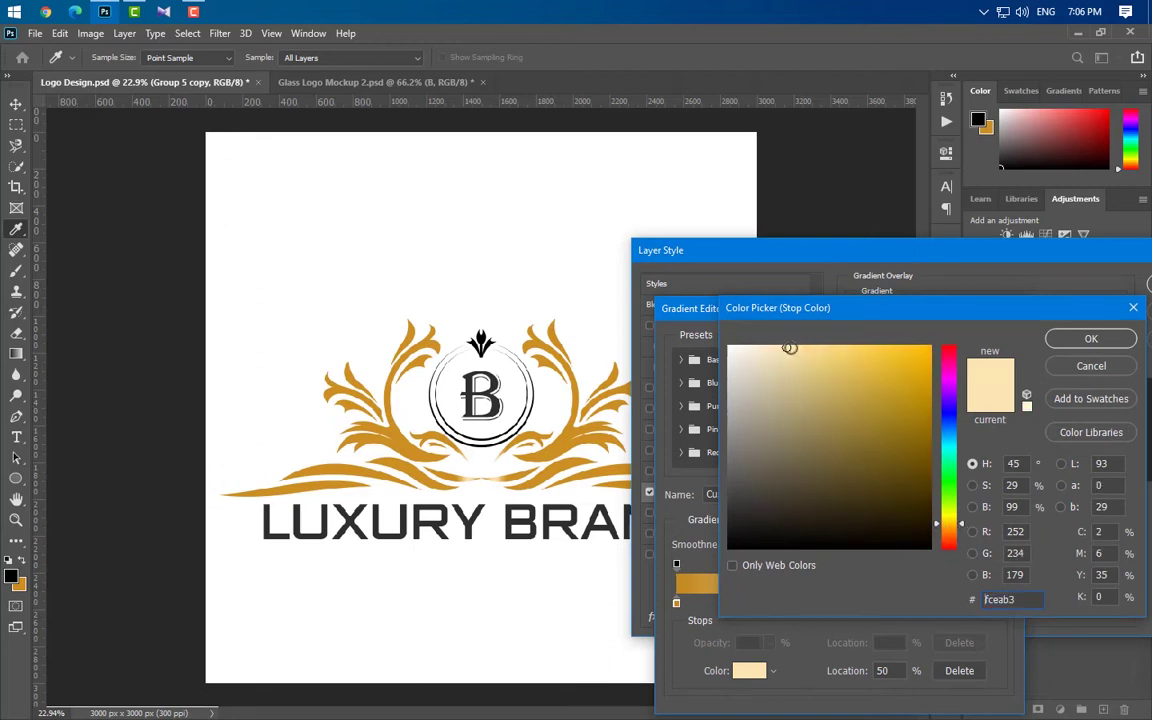
{"action": "left_click", "coordinate": [790, 345]}
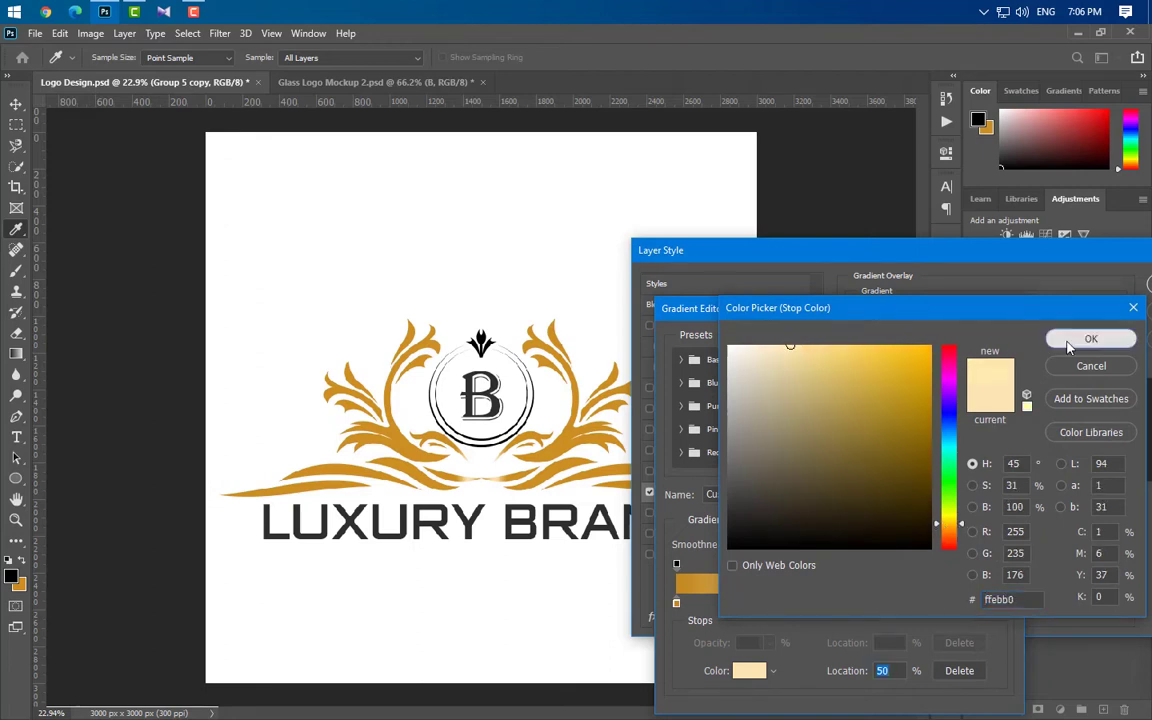
{"action": "left_click", "coordinate": [1090, 338]}
{"action": "double_click", "coordinate": [999, 604]}
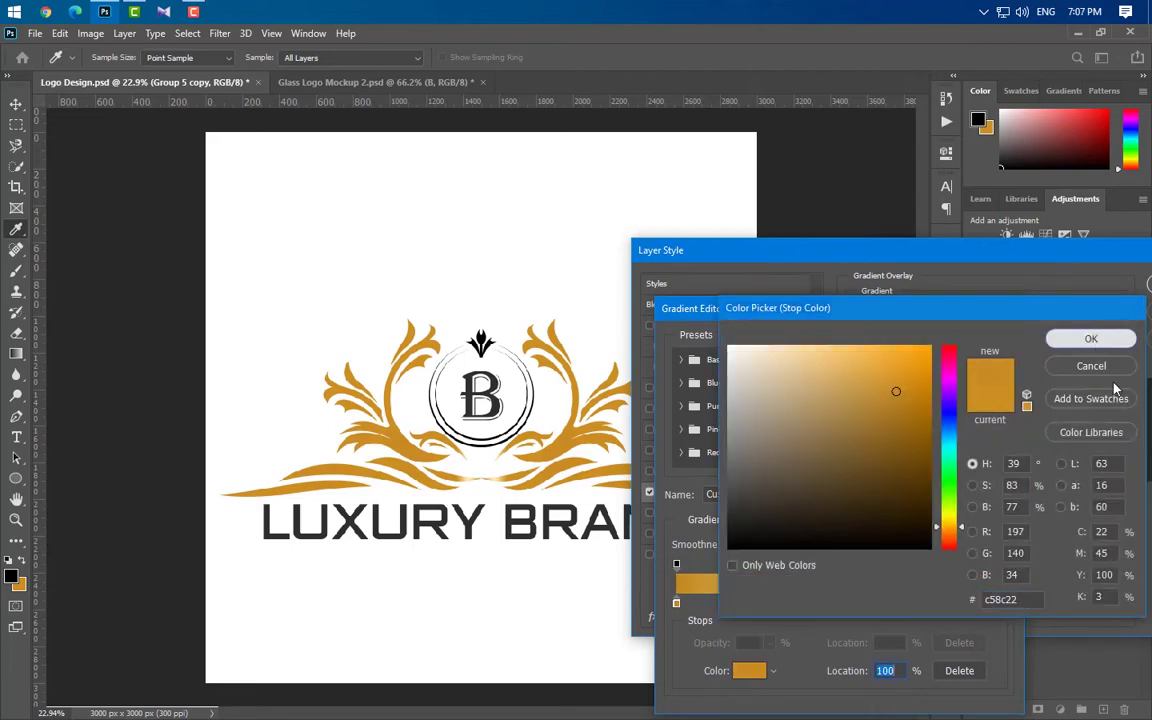
{"action": "left_click", "coordinate": [1090, 338]}
{"action": "left_click", "coordinate": [982, 345]}
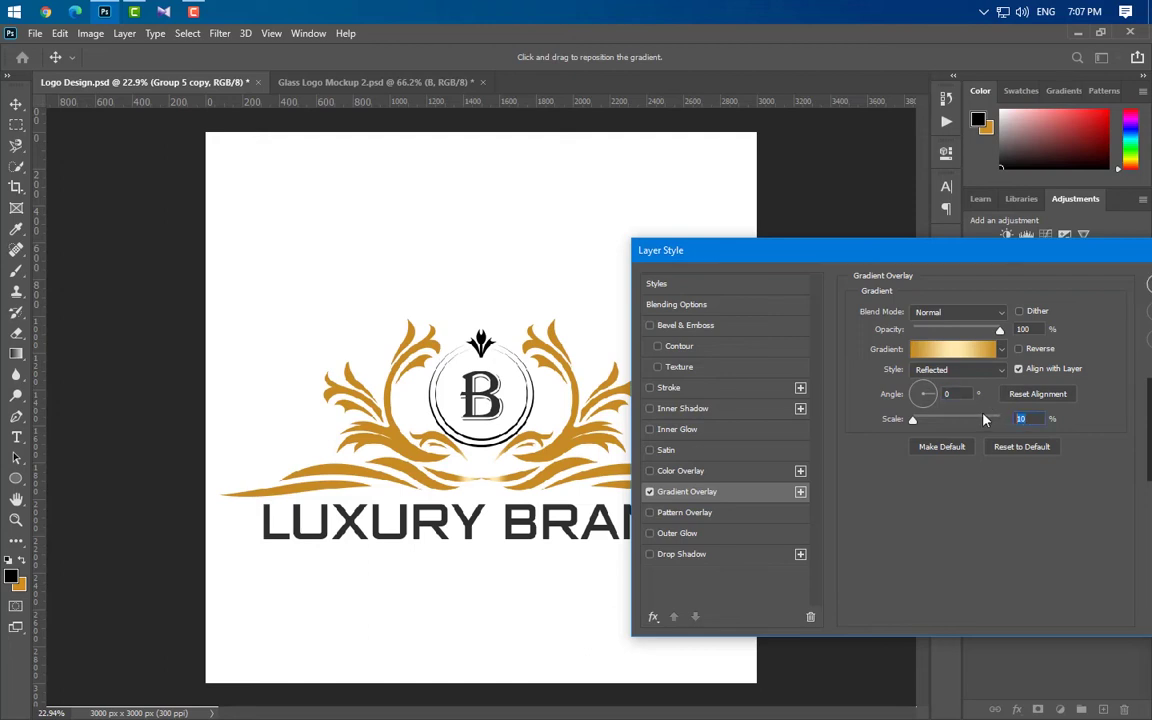
Set the ornaments' gradient overlay scale to 100% and apply the layer style
{"action": "type", "text": "100"}
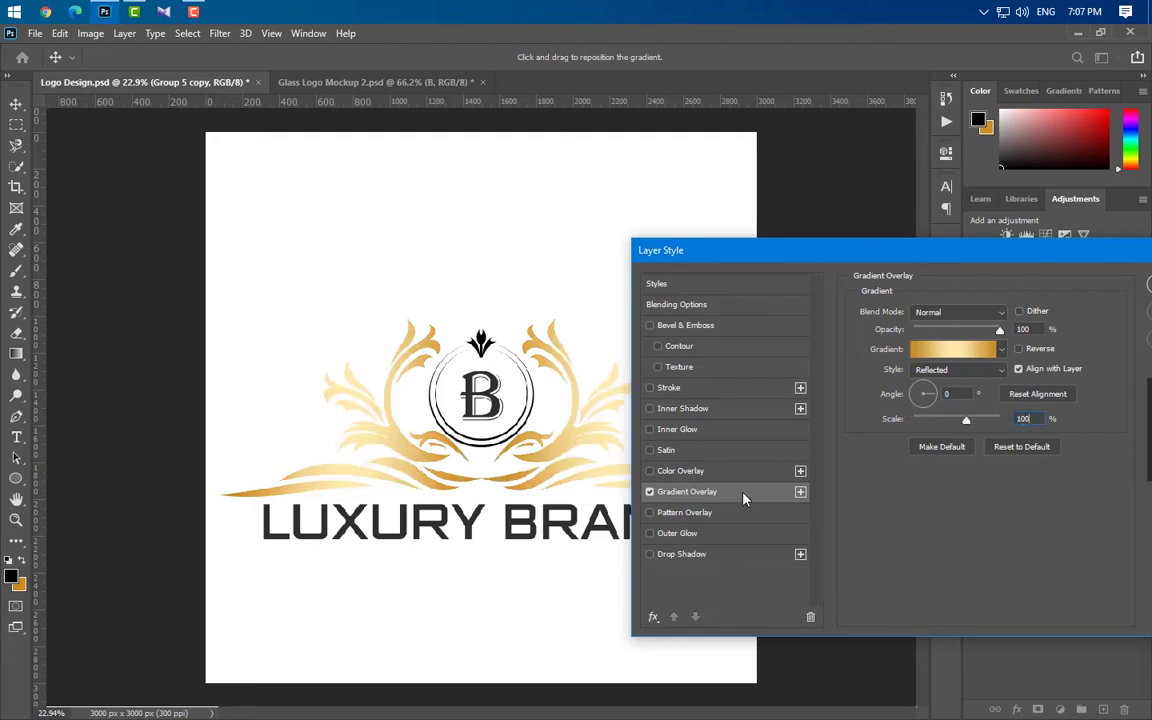
{"action": "left_click_drag", "start_coordinate": [906, 270], "coordinate": [791, 262]}
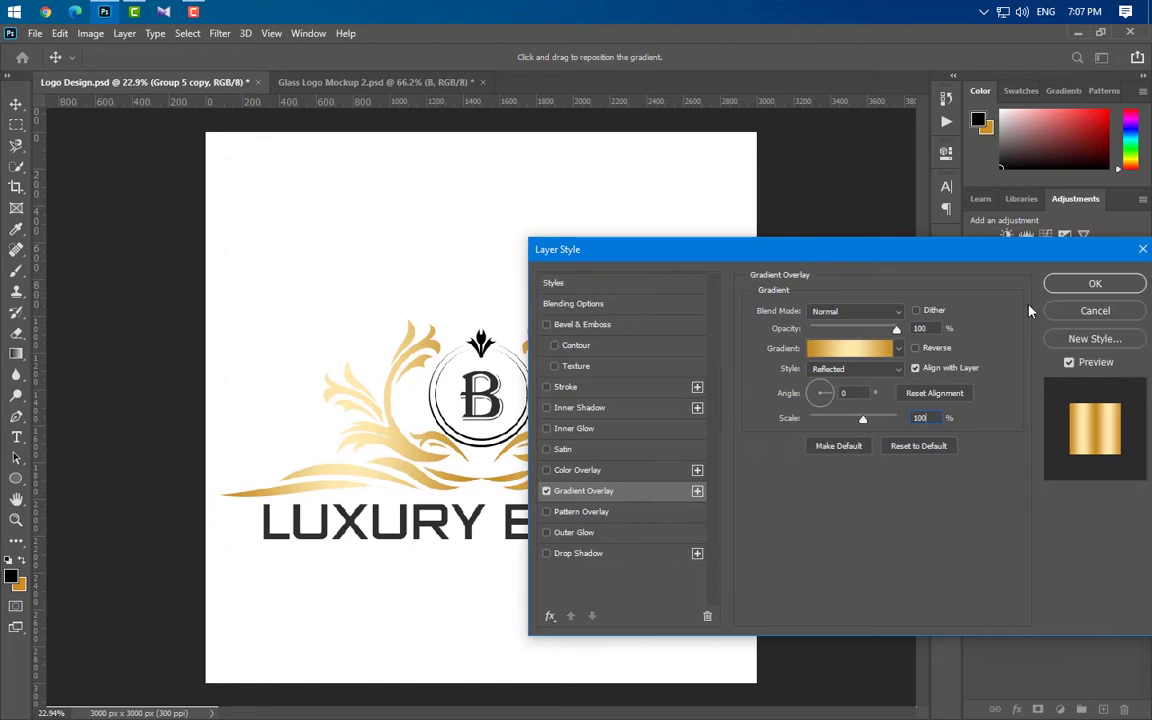
{"action": "left_click", "coordinate": [1095, 283]}
Add a gradient overlay to the Luxury Brand text and change the gradient's start stop to a neutral medium gray
{"action": "key", "text": "t"}
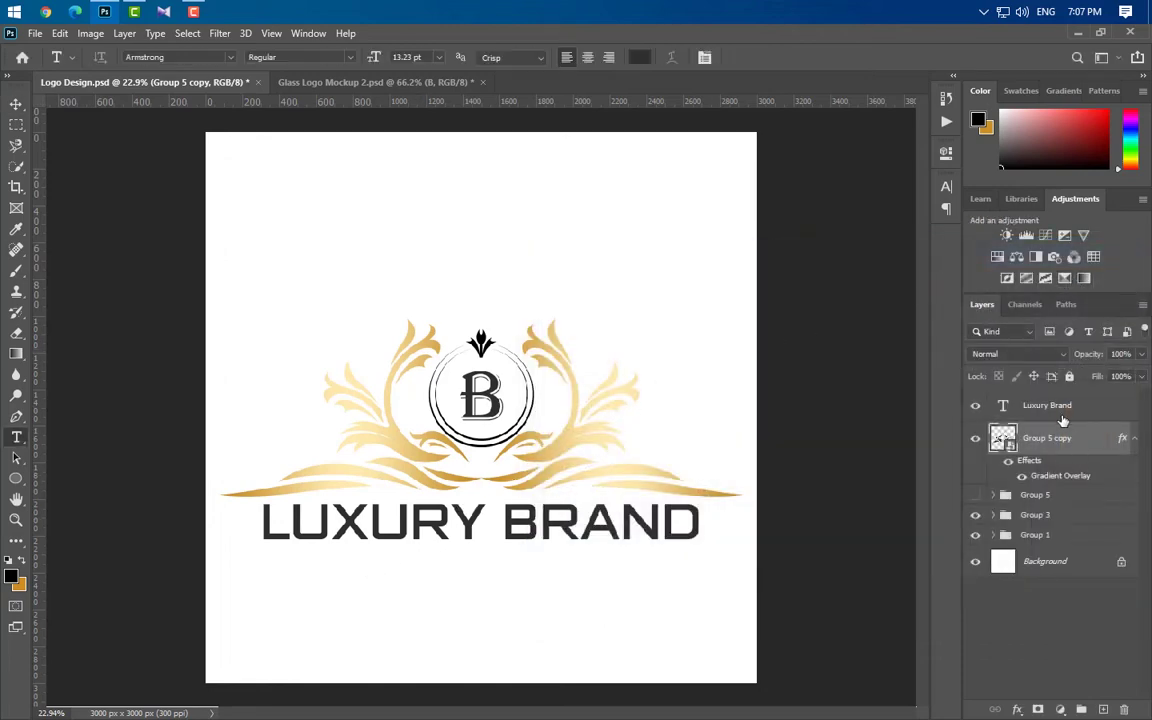
{"action": "left_click", "coordinate": [1060, 405]}
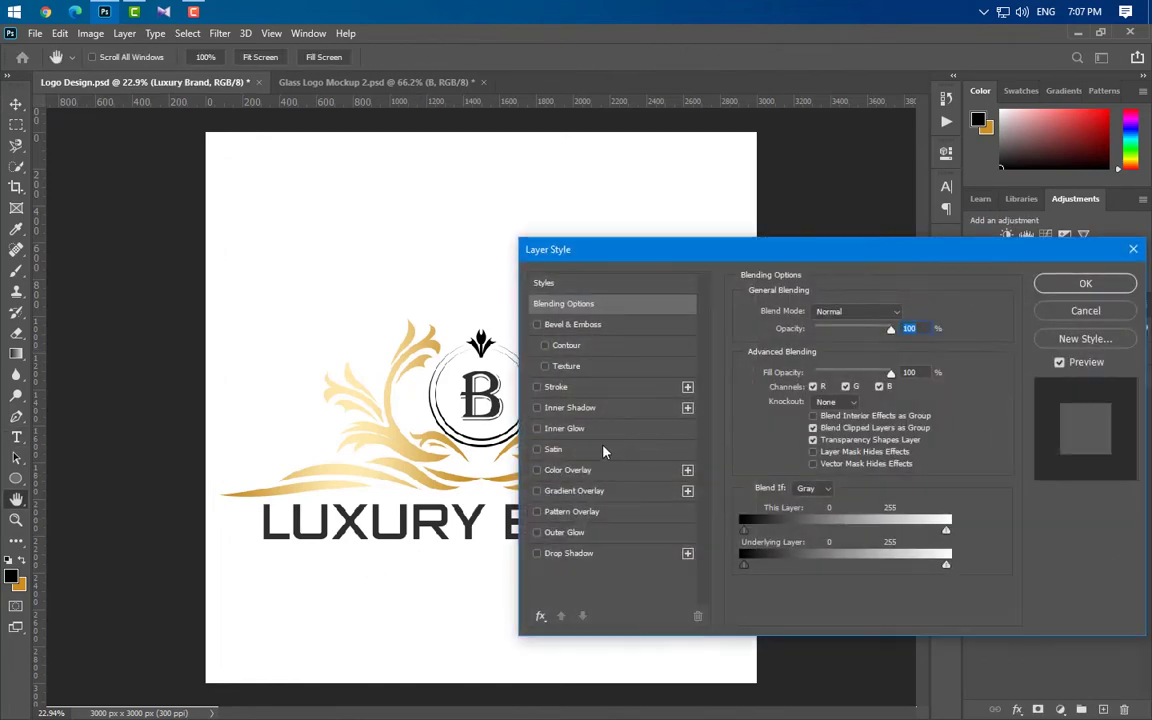
{"action": "left_click", "coordinate": [574, 491]}
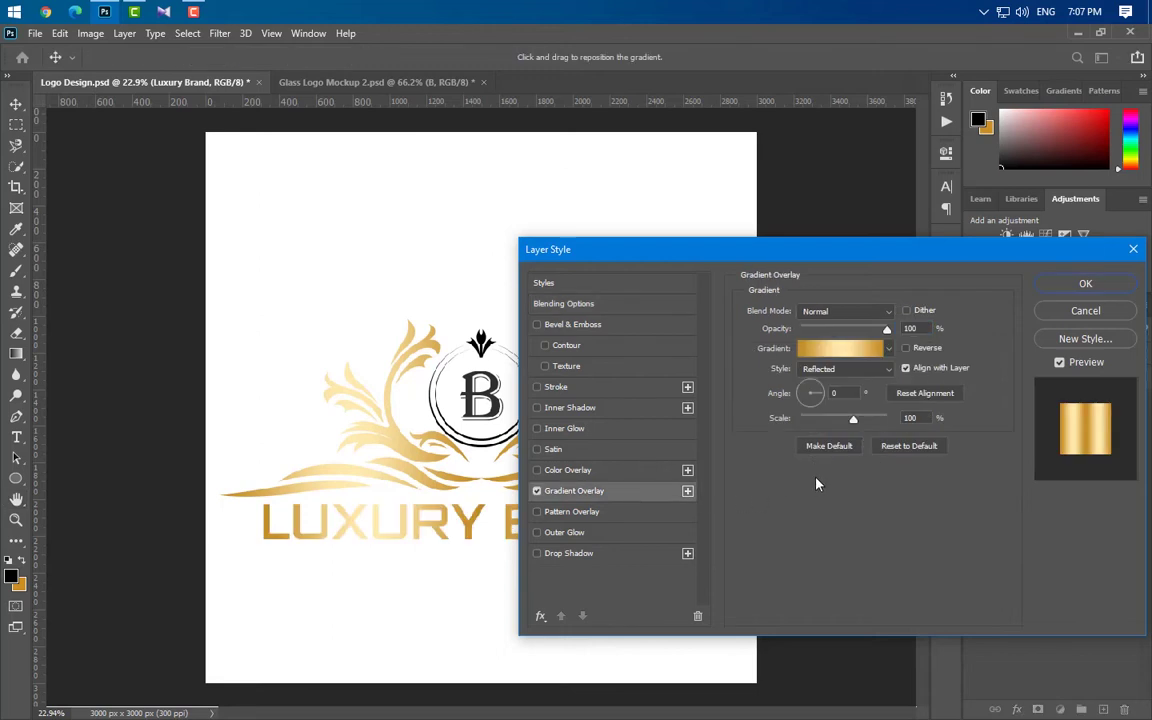
{"action": "left_click_drag", "start_coordinate": [838, 250], "coordinate": [970, 163]}
{"action": "left_click", "coordinate": [970, 261]}
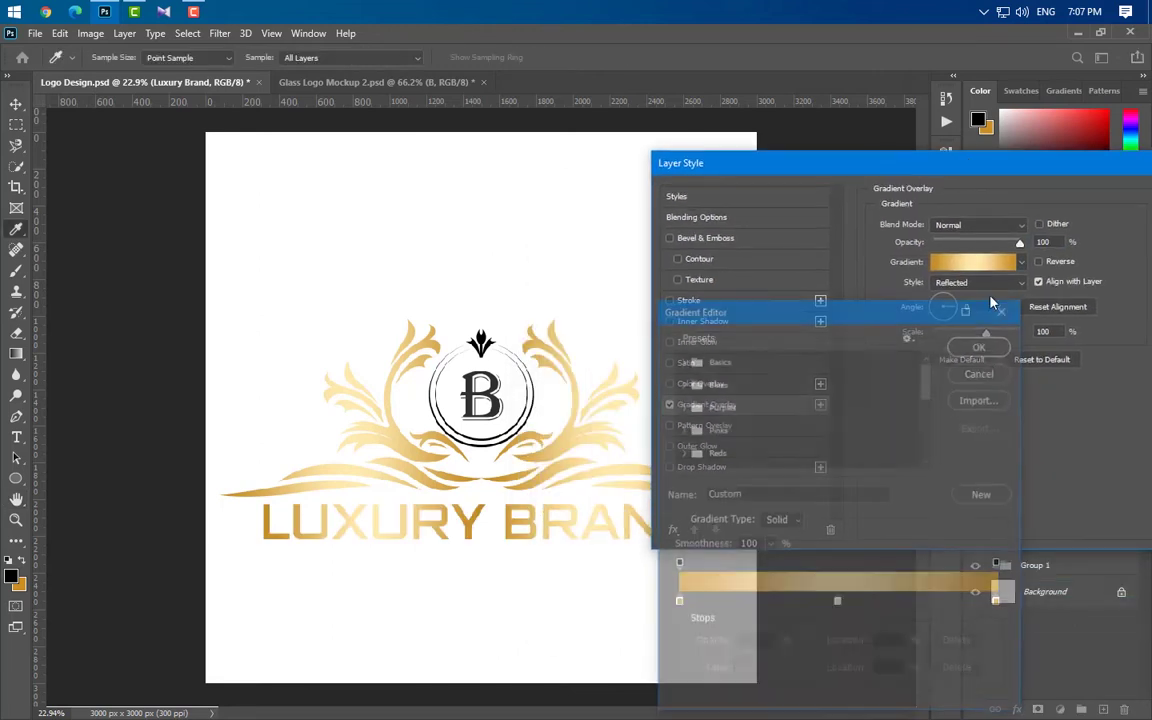
{"action": "double_click", "coordinate": [676, 603]}
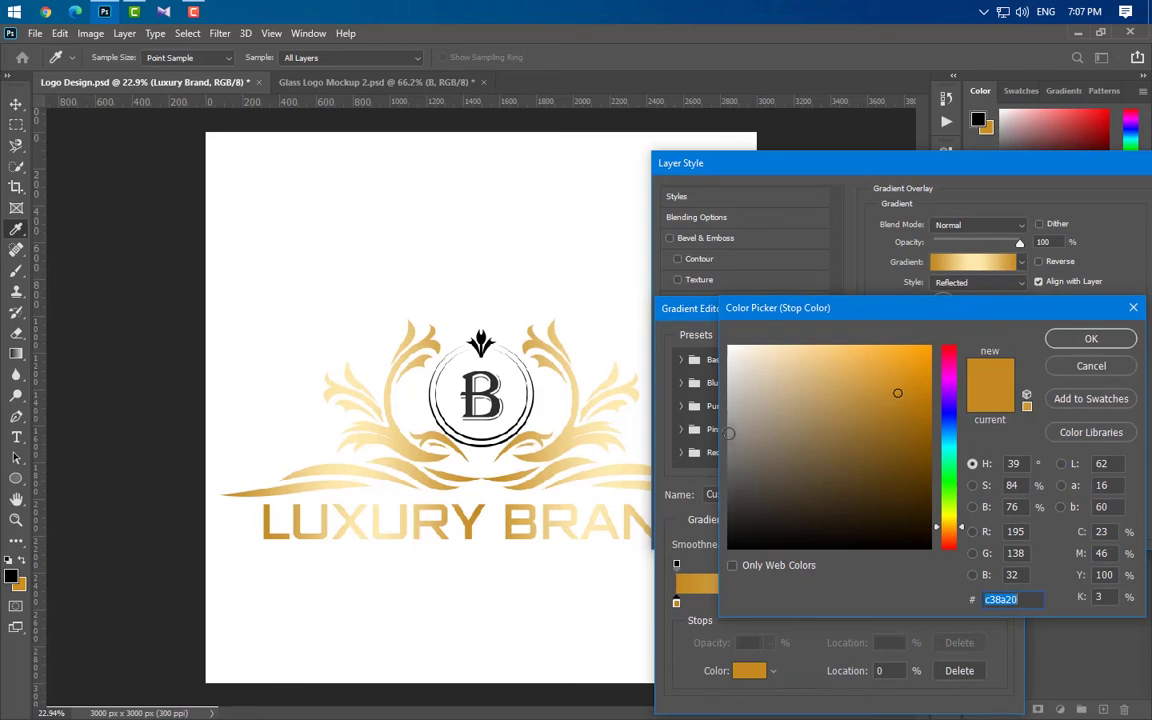
{"action": "left_click", "coordinate": [729, 433]}
{"action": "left_click", "coordinate": [1103, 342]}
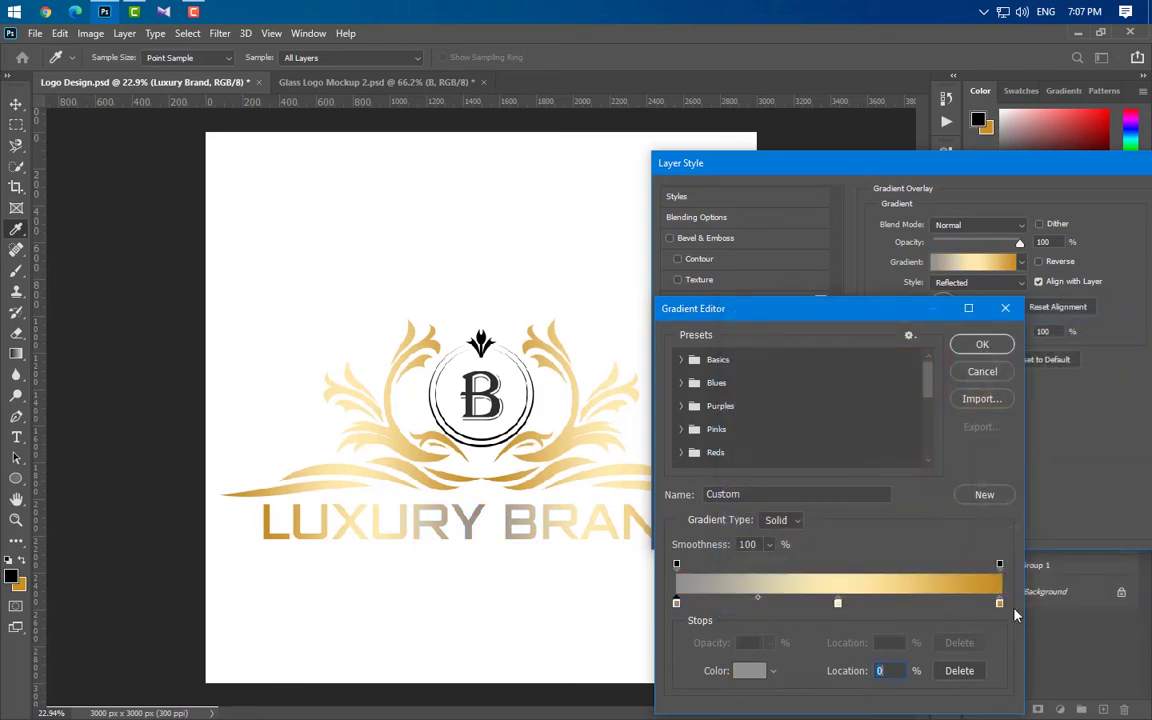
Set the text gradient's middle stop to light gray #e6e6e5 and its end stop to gray #949494
{"action": "double_click", "coordinate": [838, 604]}
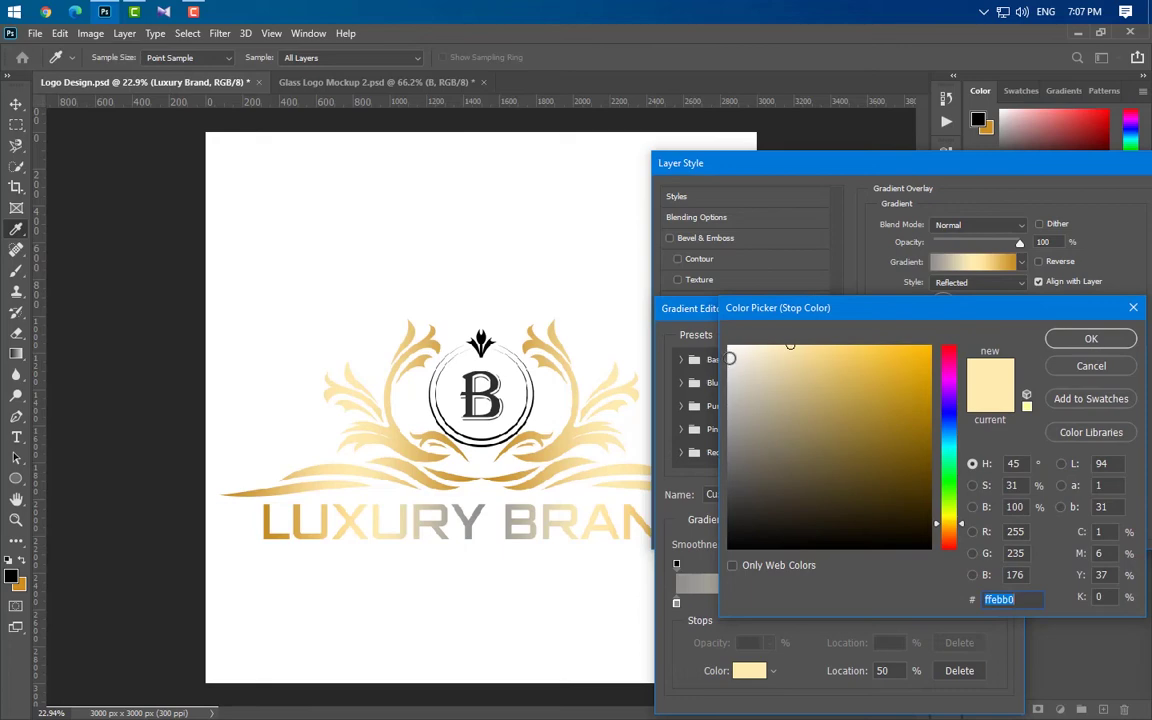
{"action": "left_click", "coordinate": [729, 366]}
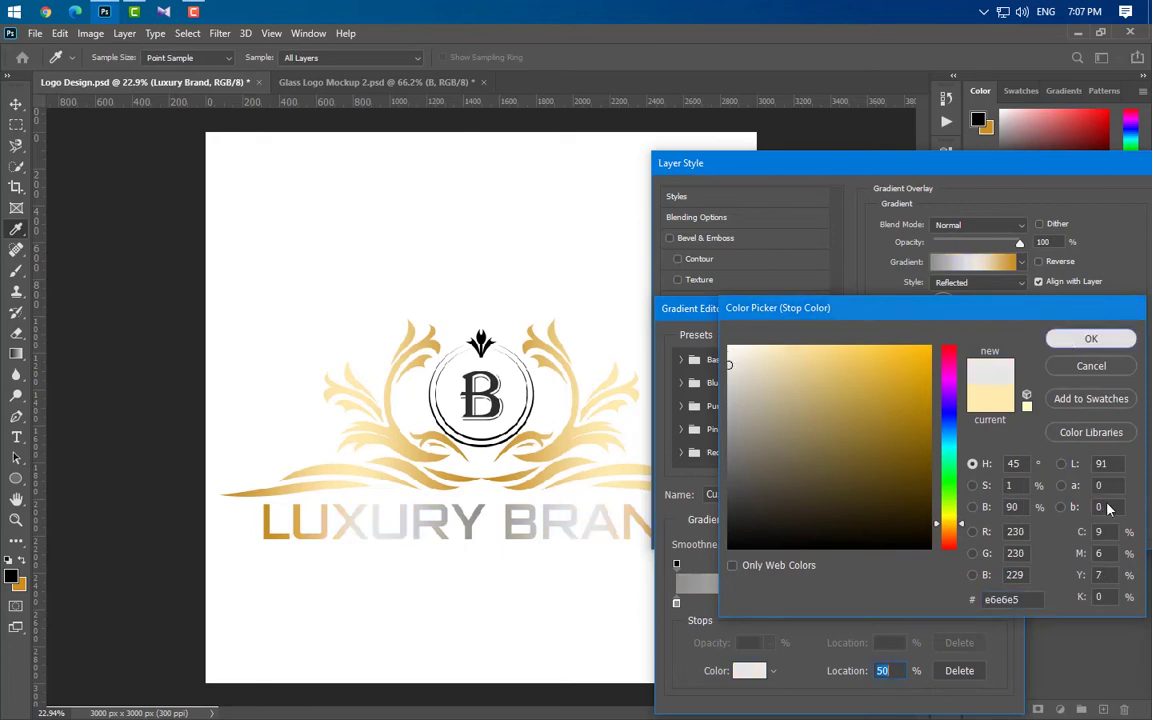
{"action": "left_click", "coordinate": [1091, 338]}
{"action": "double_click", "coordinate": [999, 604]}
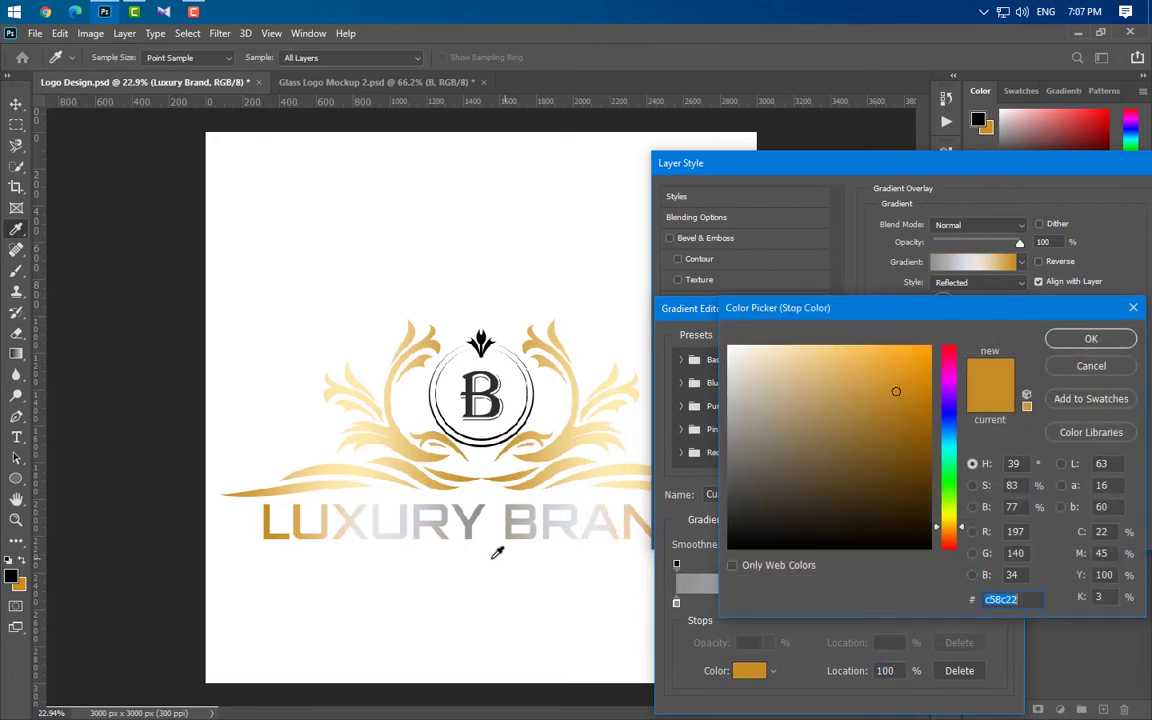
{"action": "left_click", "coordinate": [728, 511]}
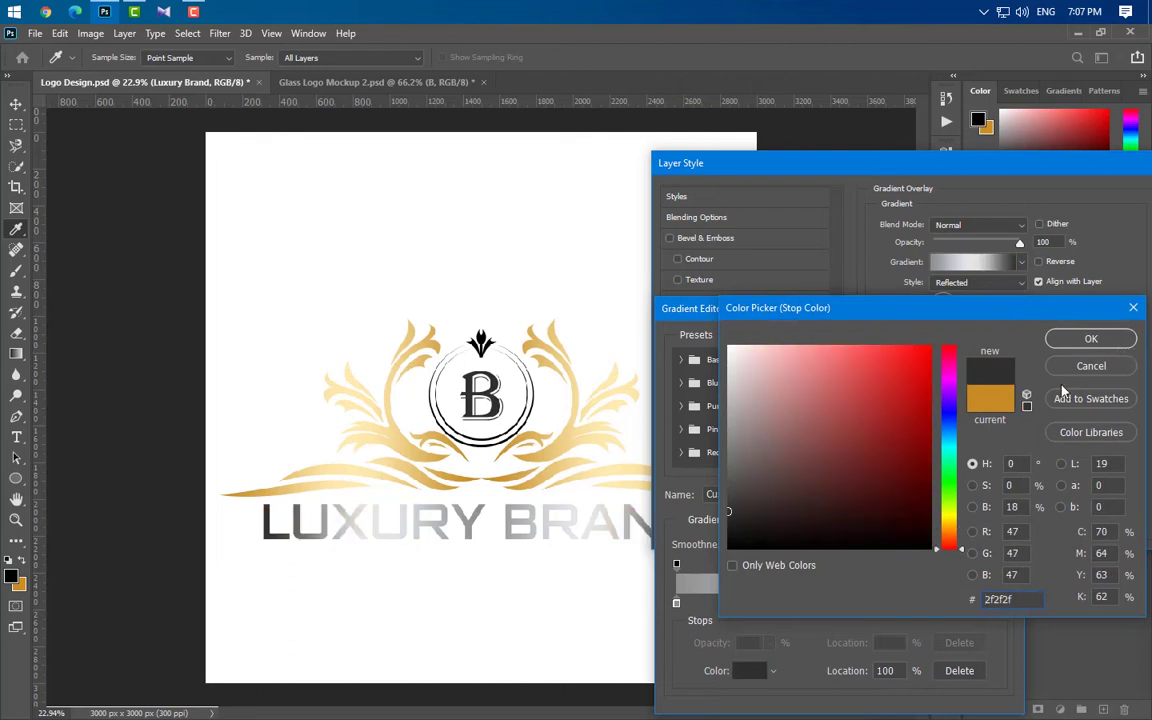
{"action": "left_click", "coordinate": [729, 430]}
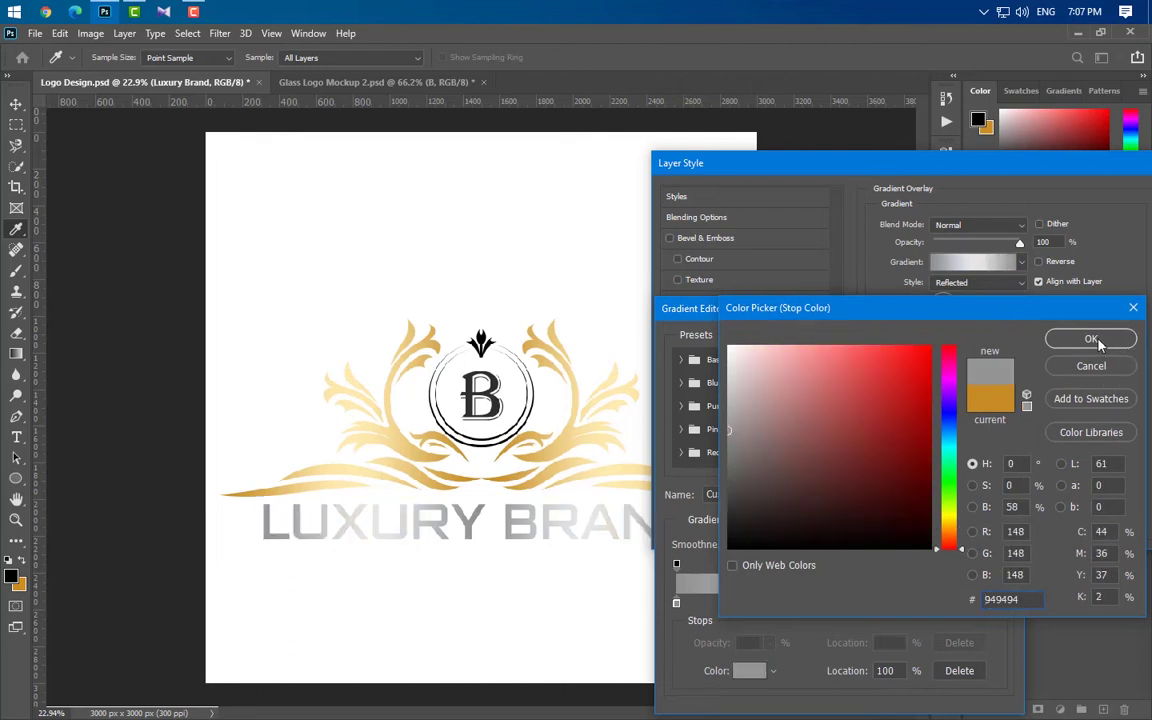
{"action": "left_click", "coordinate": [1092, 340]}
{"action": "left_click", "coordinate": [982, 344]}
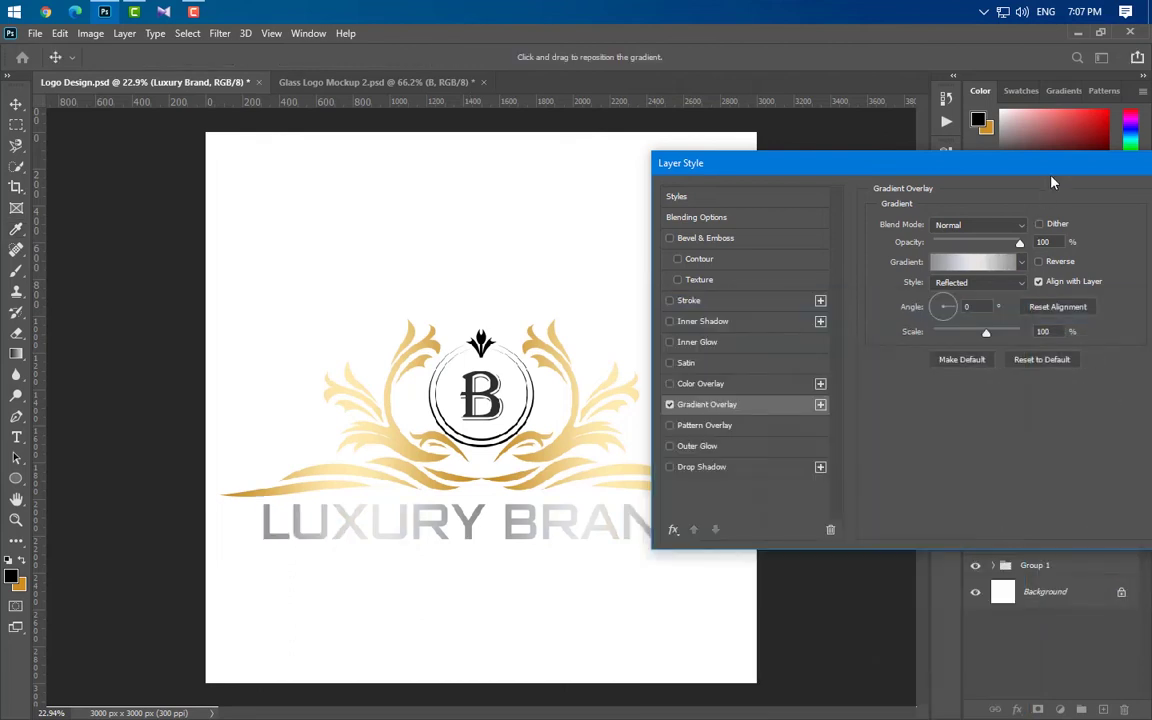
Set the Luxury Brand text's gradient overlay angle to 90° and apply the layer style
{"action": "left_click_drag", "start_coordinate": [945, 160], "coordinate": [830, 409]}
{"action": "left_click_drag", "start_coordinate": [942, 337], "coordinate": [927, 312]}
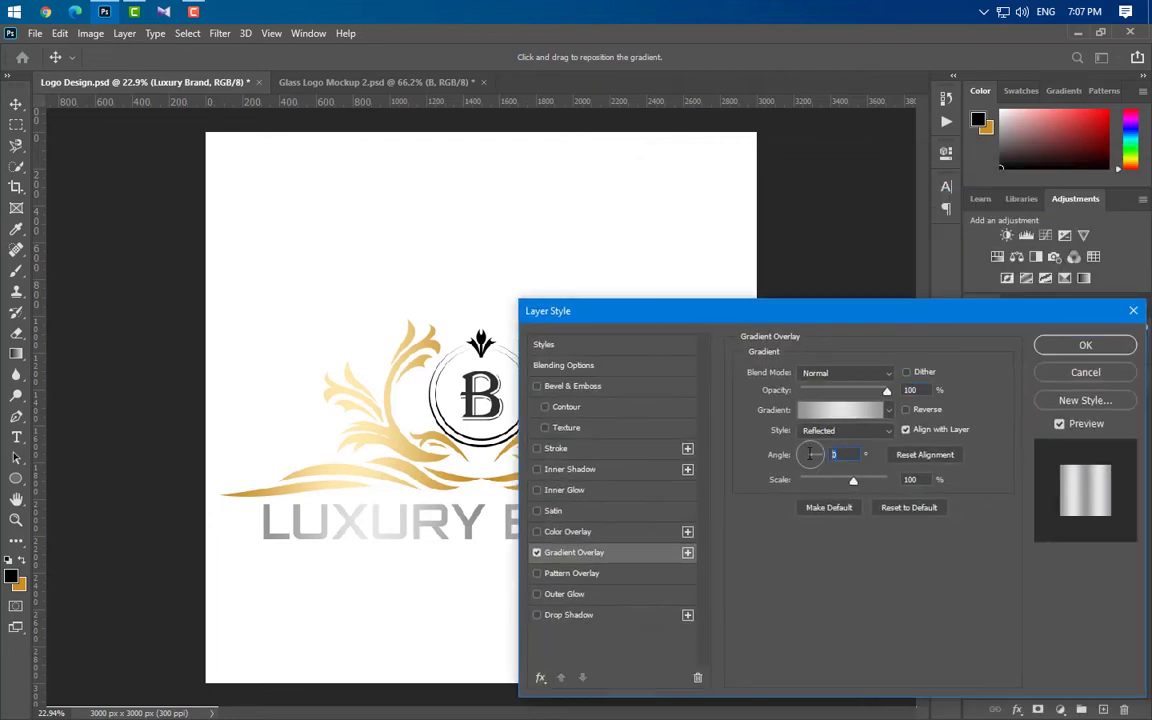
{"action": "type", "text": "90"}
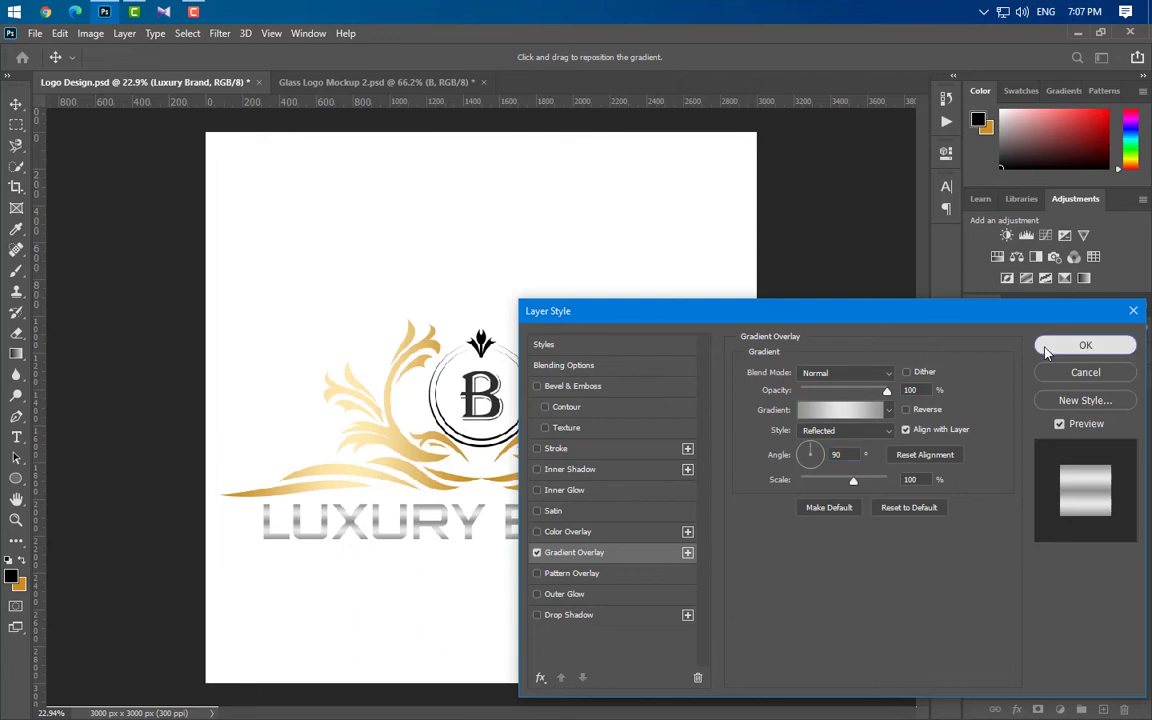
{"action": "left_click", "coordinate": [1085, 344]}
Expand Group 1 and move the letter b layer above the Ellipse 1 copy layer
{"action": "scroll", "coordinate": [547, 449], "scroll_direction": "up", "scroll_amount": 2}
{"action": "scroll", "coordinate": [547, 449], "scroll_direction": "up", "scroll_amount": 1}
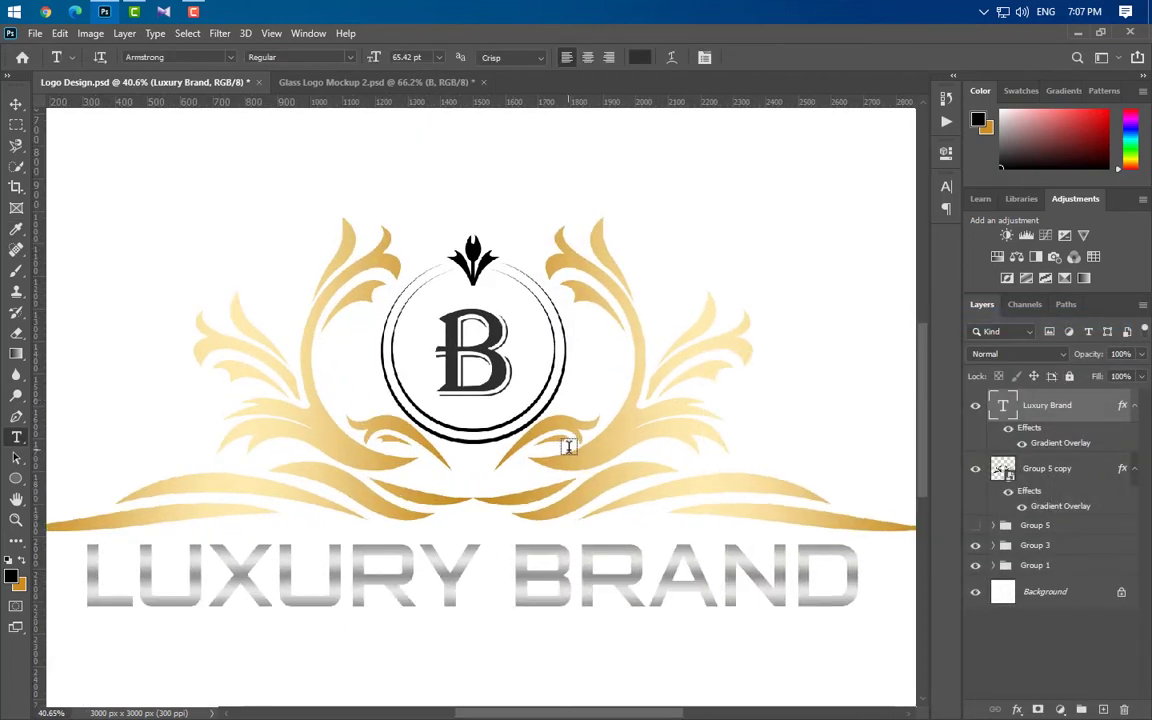
{"action": "left_click", "coordinate": [15, 103]}
{"action": "left_click", "coordinate": [597, 410]}
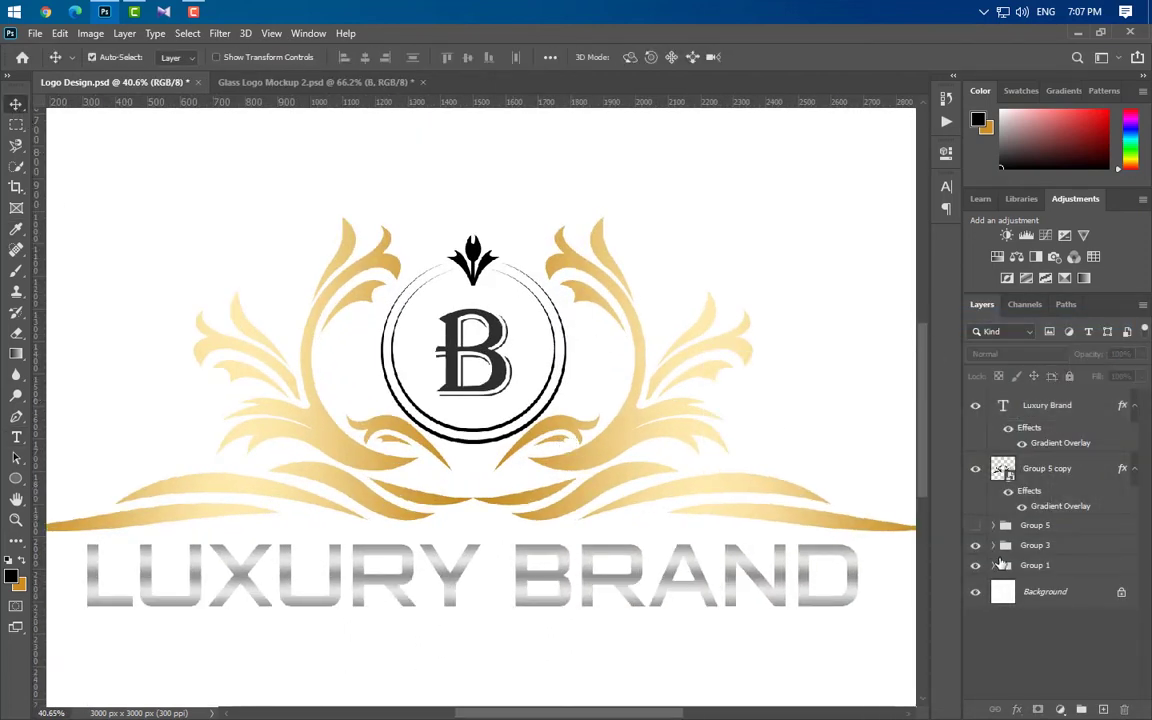
{"action": "left_click", "coordinate": [993, 566]}
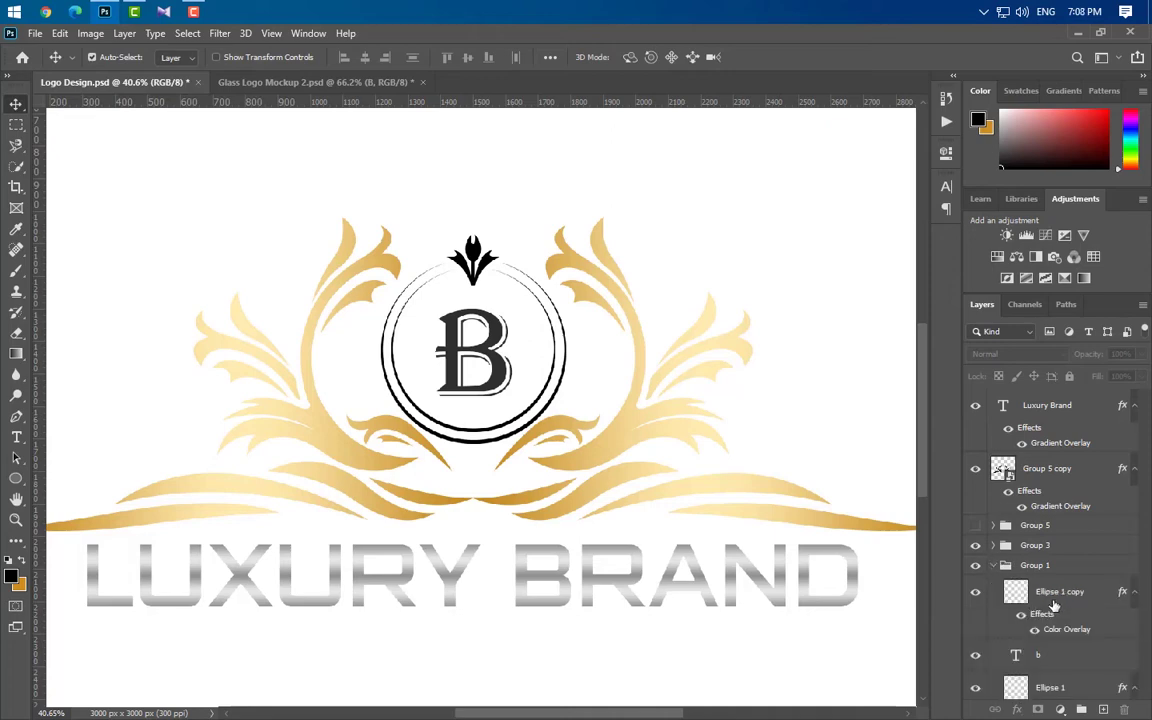
{"action": "scroll", "coordinate": [1072, 597], "scroll_direction": "down", "scroll_amount": 1}
{"action": "left_click", "coordinate": [1060, 530]}
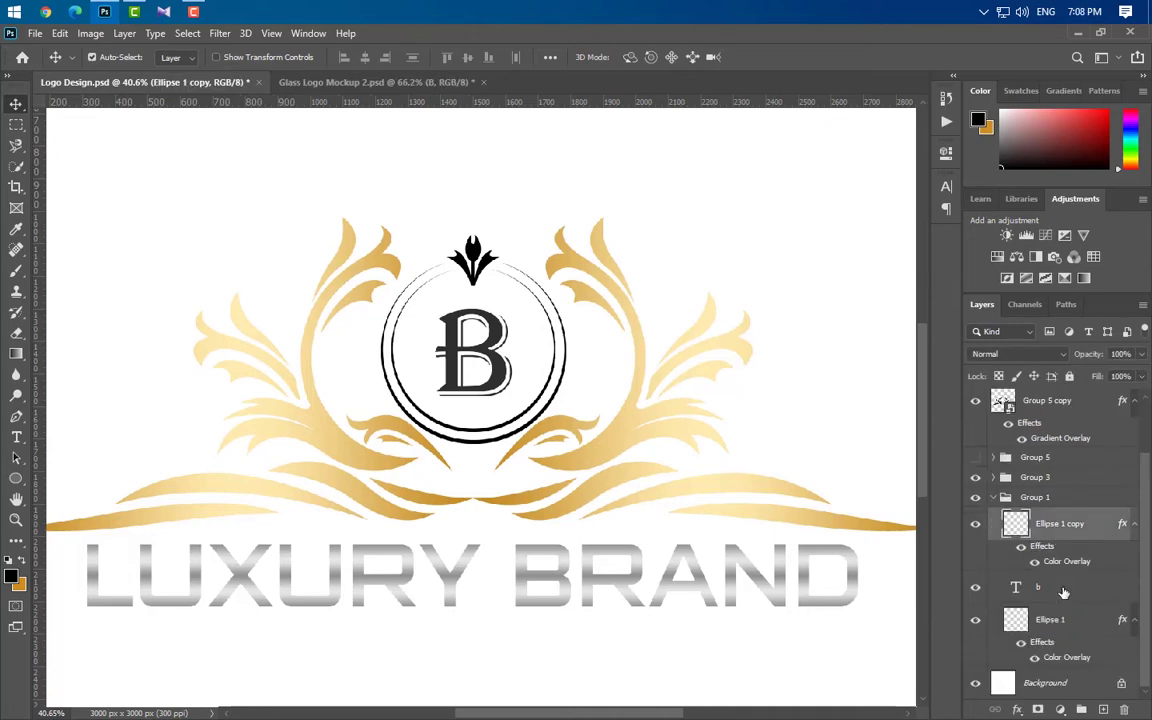
{"action": "left_click_drag", "start_coordinate": [1096, 589], "coordinate": [1082, 520]}
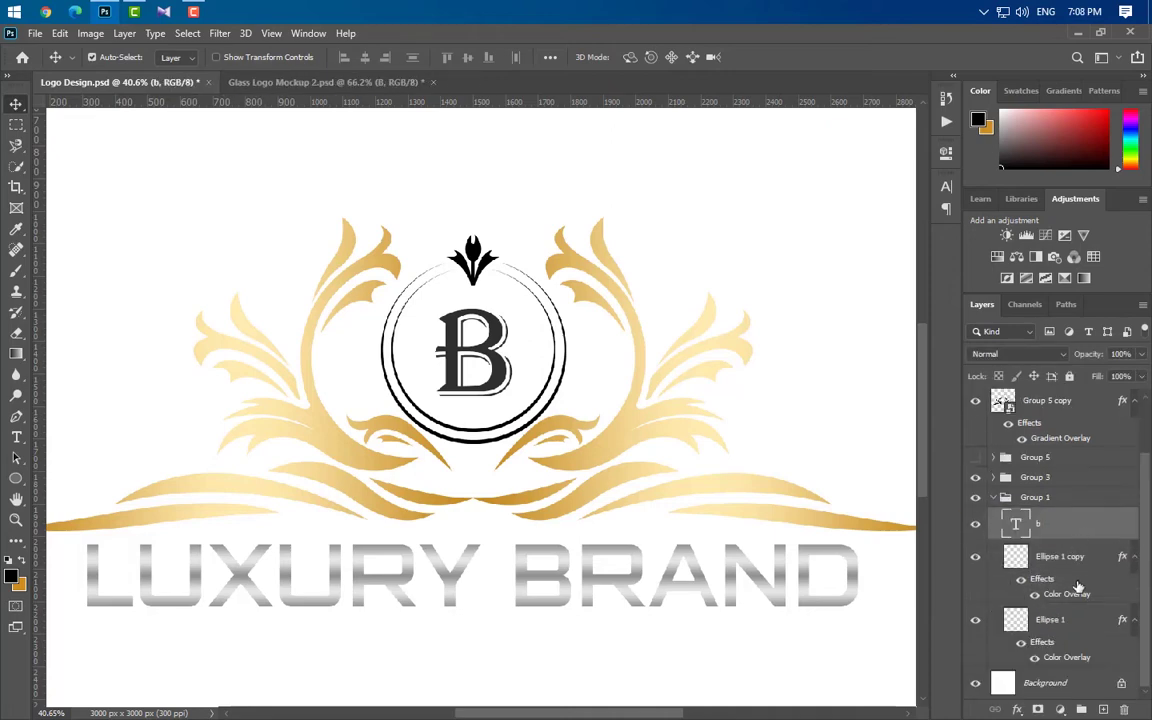
Delete the Color Overlay effect from the Ellipse 1 copy layer
{"action": "left_click", "coordinate": [1060, 556]}
{"action": "scroll", "coordinate": [1060, 556], "scroll_direction": "up", "scroll_amount": 1}
{"action": "left_click_drag", "start_coordinate": [1067, 624], "coordinate": [1121, 708]}
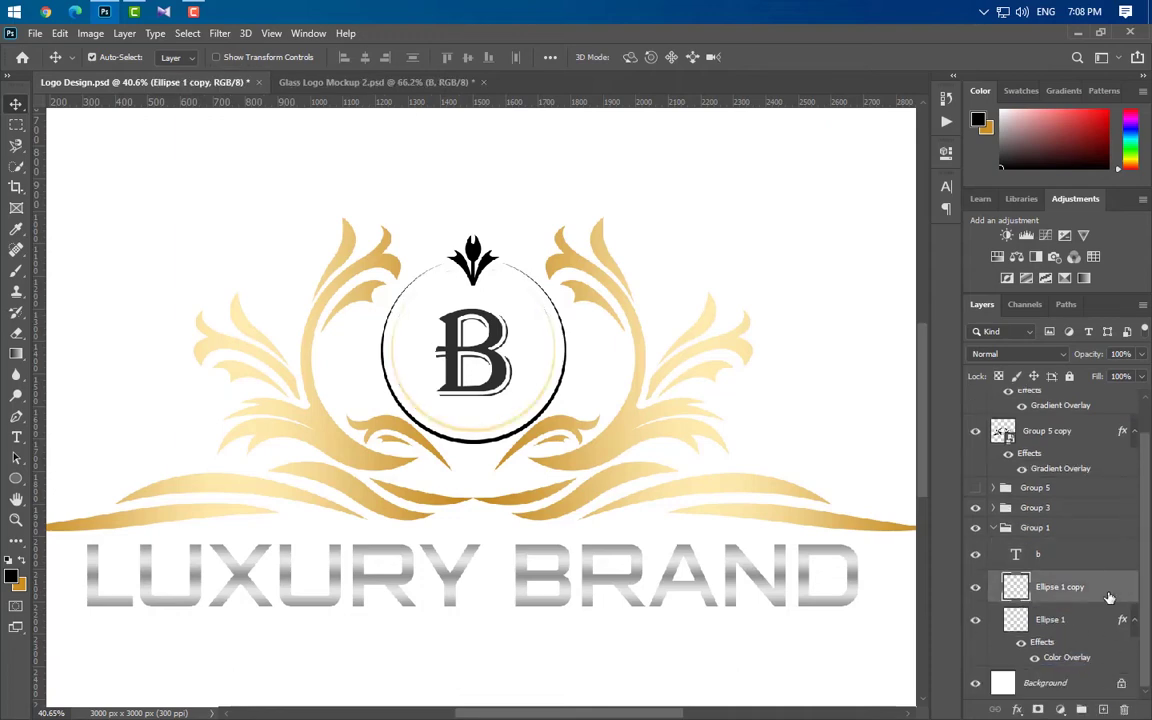
Add a Gradient Overlay to the Ellipse 1 copy layer and set the gradient's start stop to gold #cb9022
{"action": "double_click", "coordinate": [1100, 587]}
{"action": "left_click", "coordinate": [600, 552]}
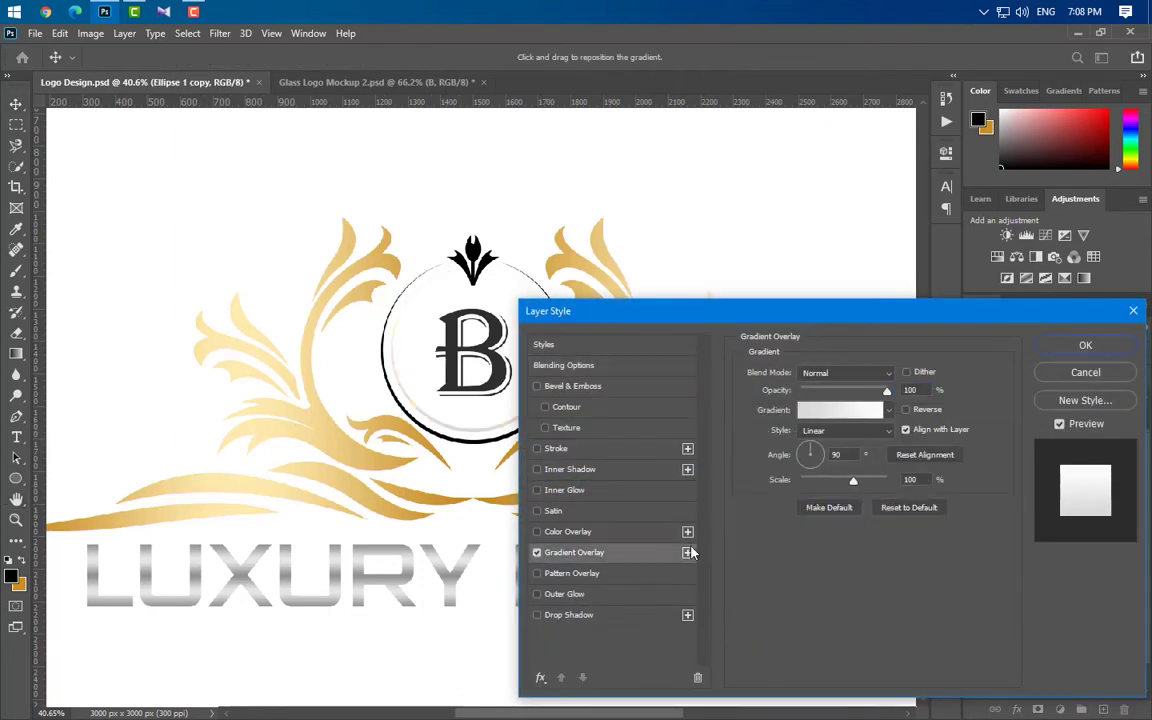
{"action": "left_click", "coordinate": [840, 411]}
{"action": "double_click", "coordinate": [676, 603]}
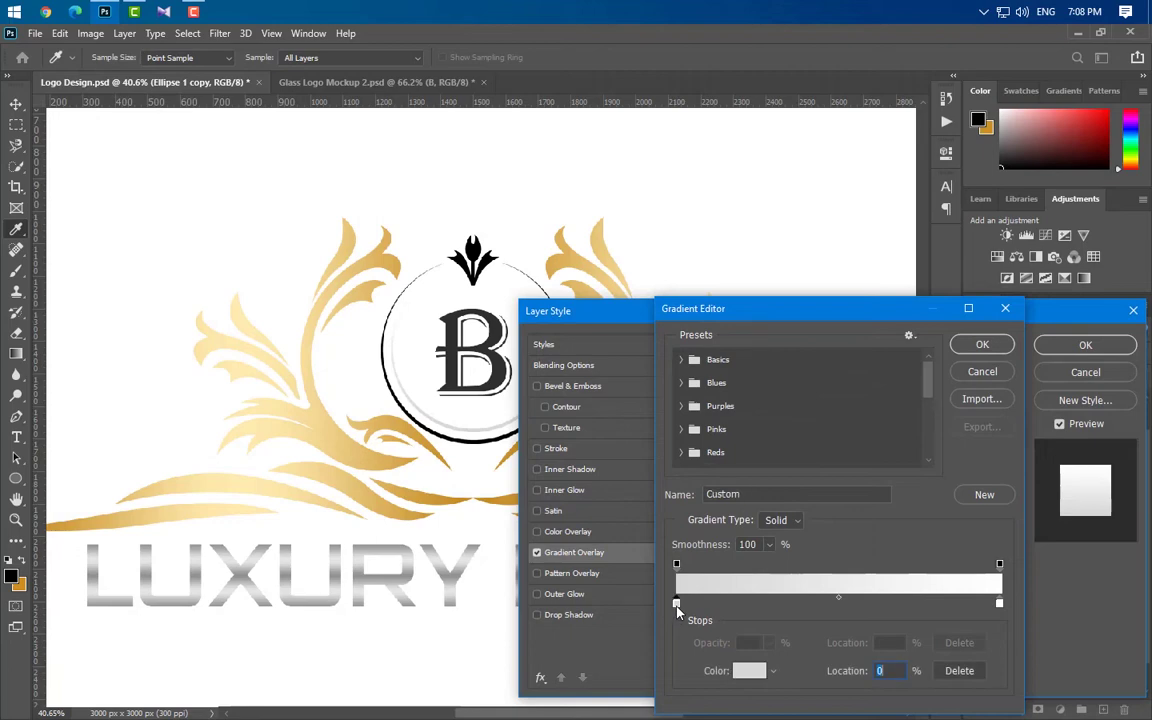
{"action": "left_click", "coordinate": [120, 522]}
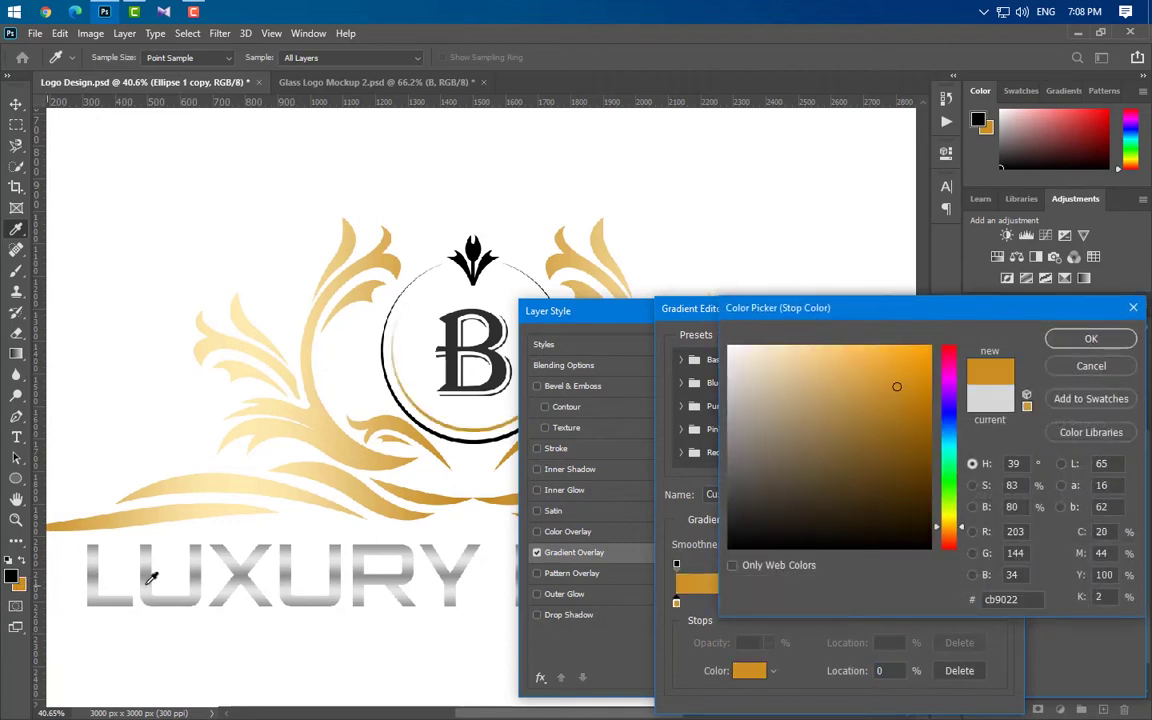
{"action": "left_click", "coordinate": [1090, 340]}
Add a pale gold stop at 50% sampled from the ornament, set the end stop to #cb9022, and accept the gradient
{"action": "left_click", "coordinate": [838, 603]}
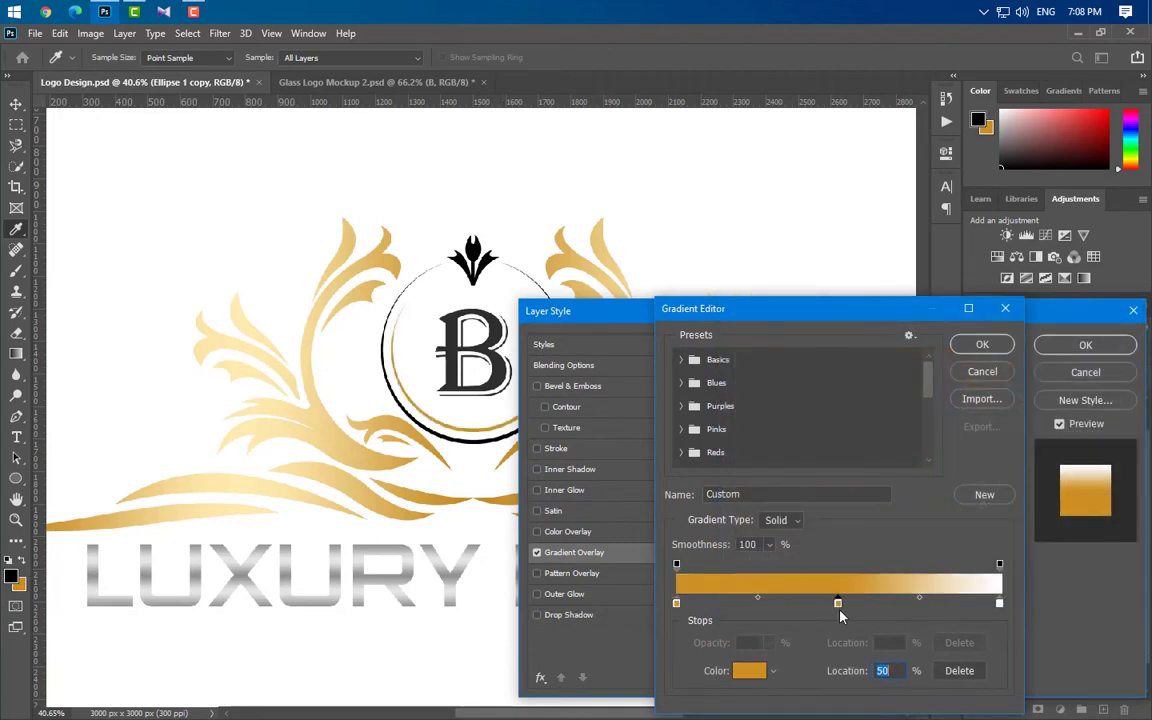
{"action": "double_click", "coordinate": [838, 603]}
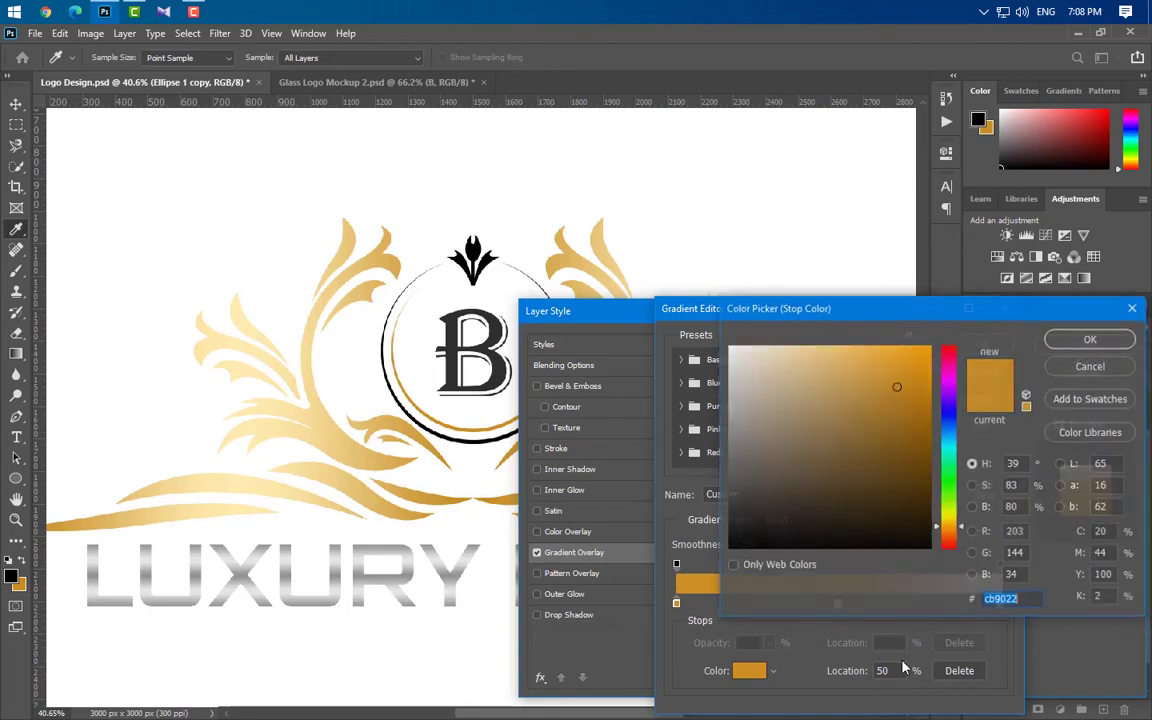
{"action": "left_click", "coordinate": [228, 479]}
{"action": "left_click", "coordinate": [1091, 339]}
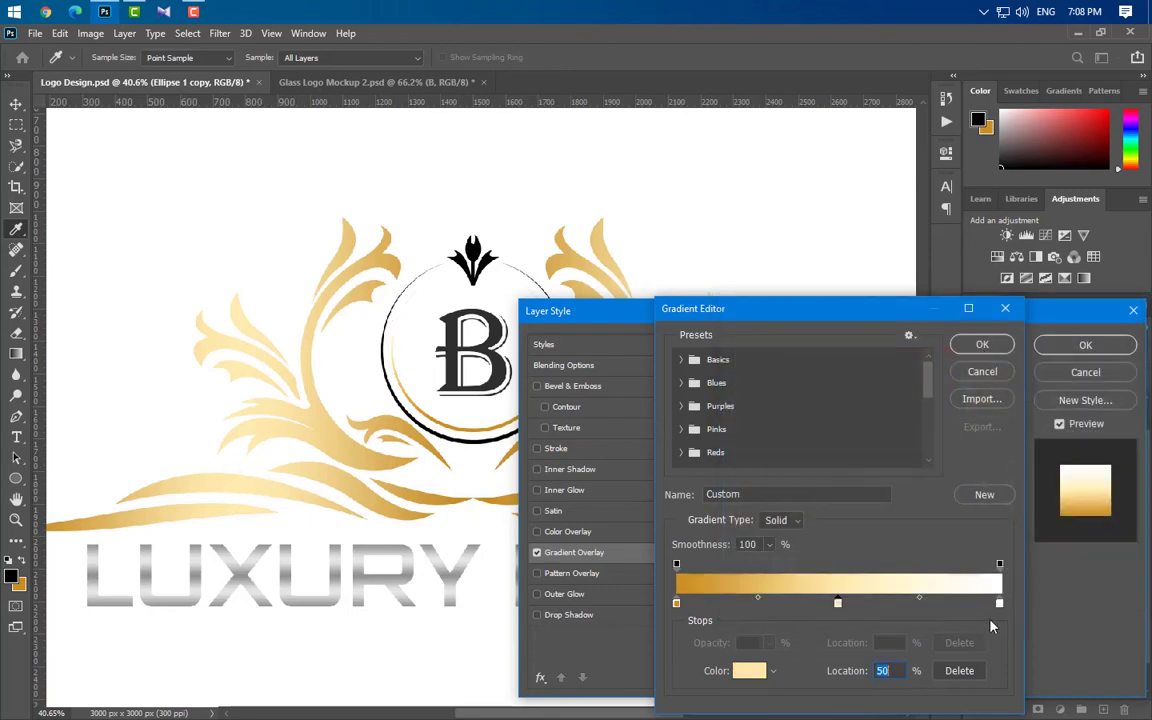
{"action": "double_click", "coordinate": [999, 604]}
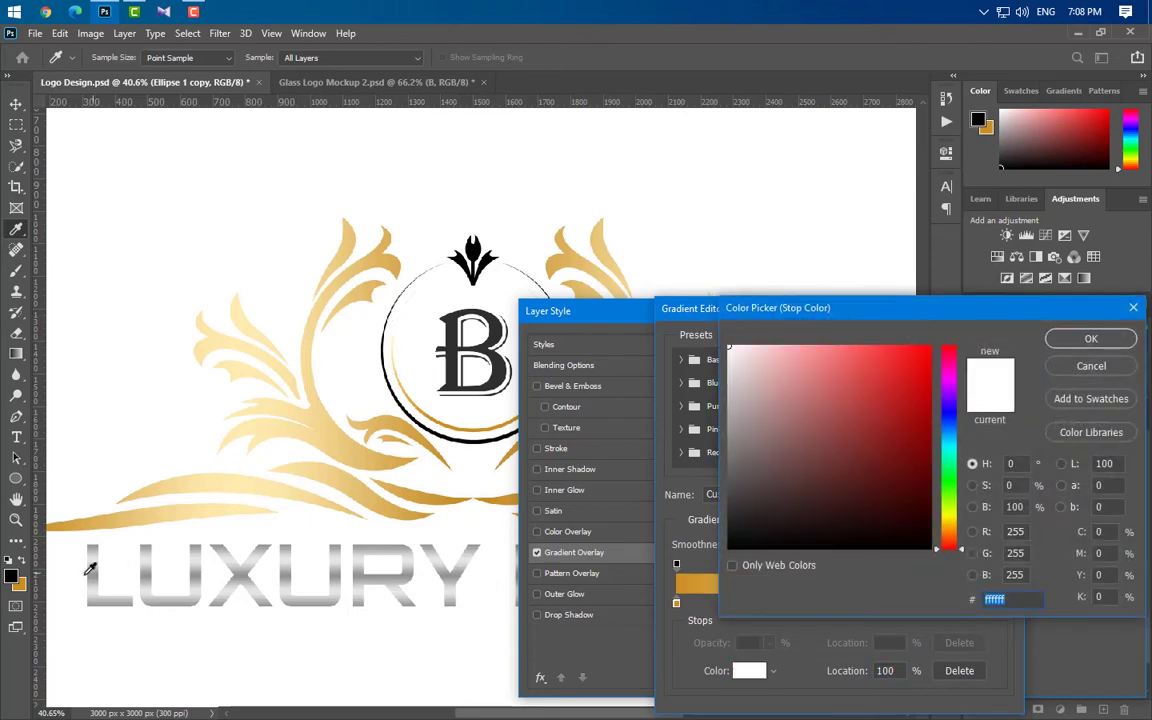
{"action": "left_click", "coordinate": [48, 526]}
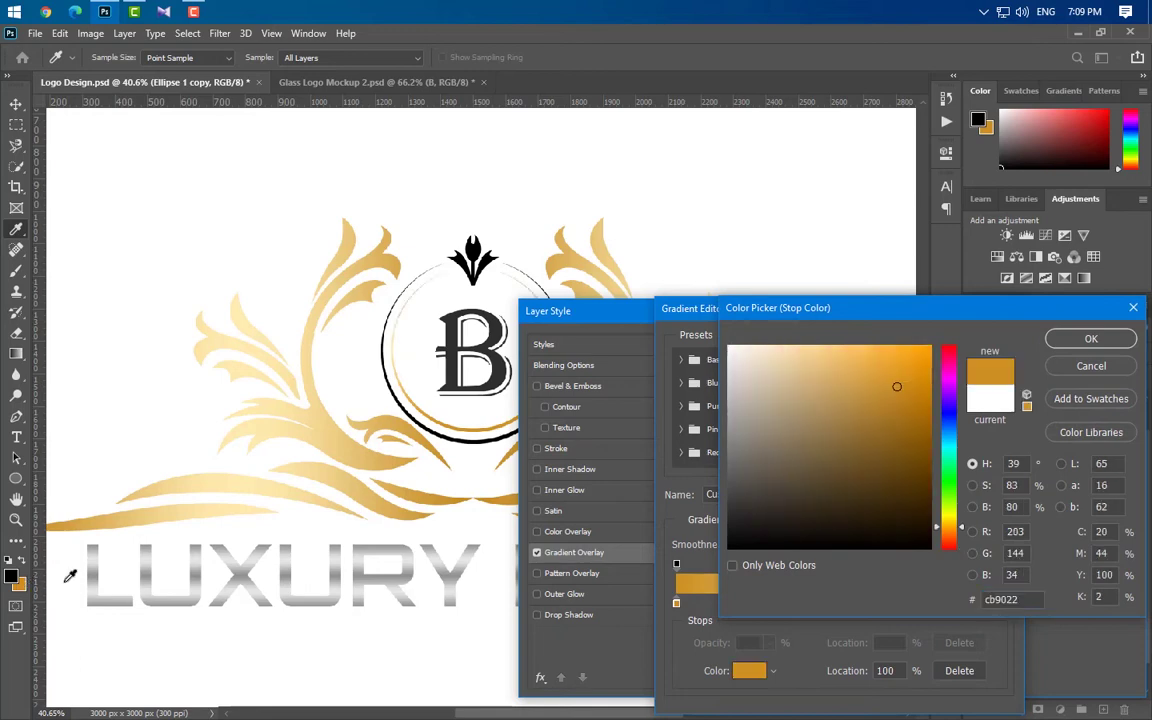
{"action": "left_click", "coordinate": [1065, 341]}
{"action": "left_click", "coordinate": [972, 342]}
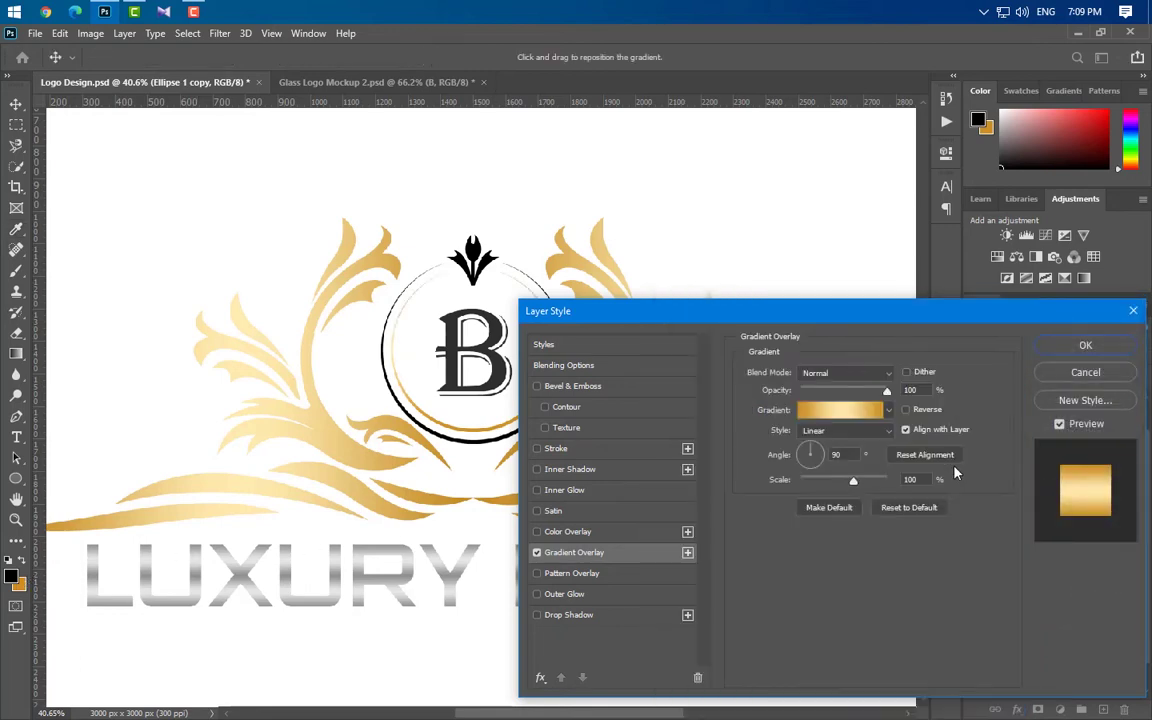
Set the Ellipse 1 copy layer's gradient overlay angle to 0° and apply the layer style
{"action": "left_click", "coordinate": [838, 455]}
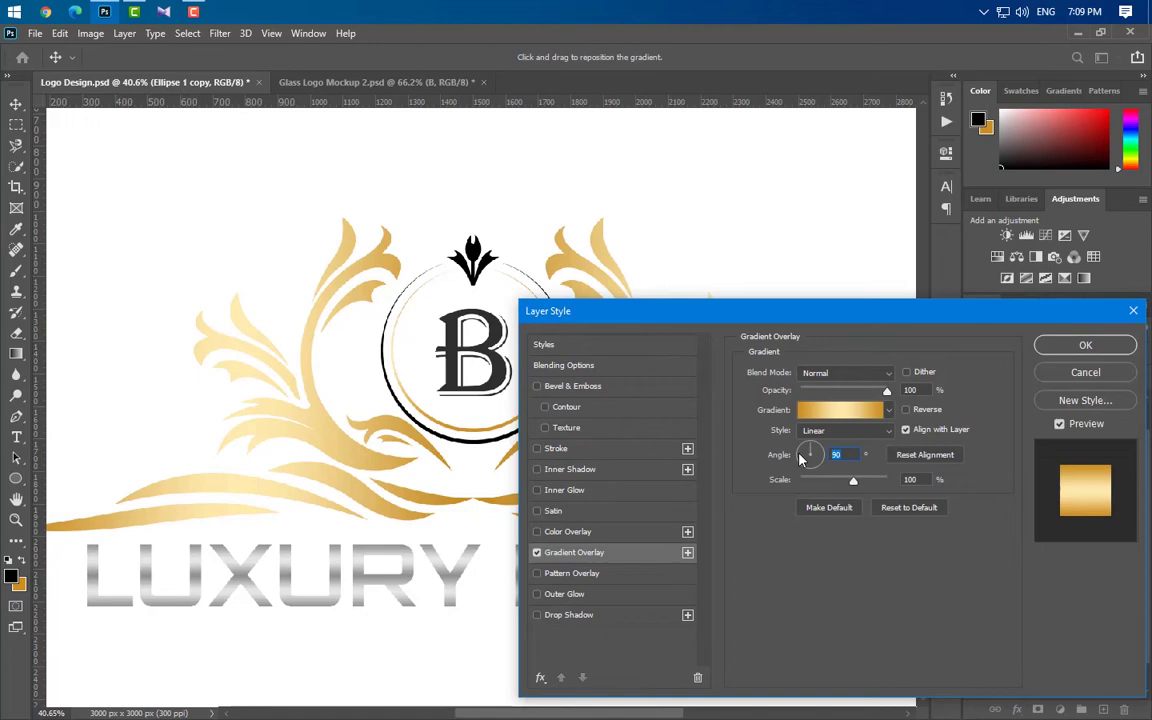
{"action": "type", "text": "0"}
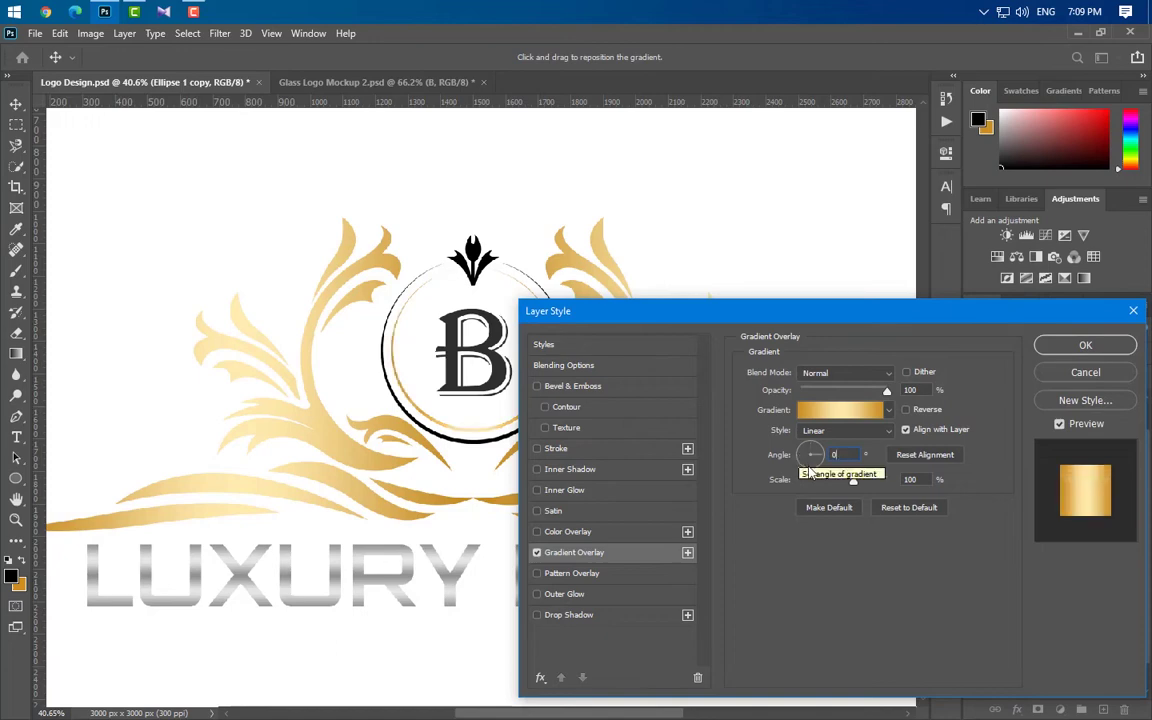
{"action": "left_click", "coordinate": [1098, 350]}
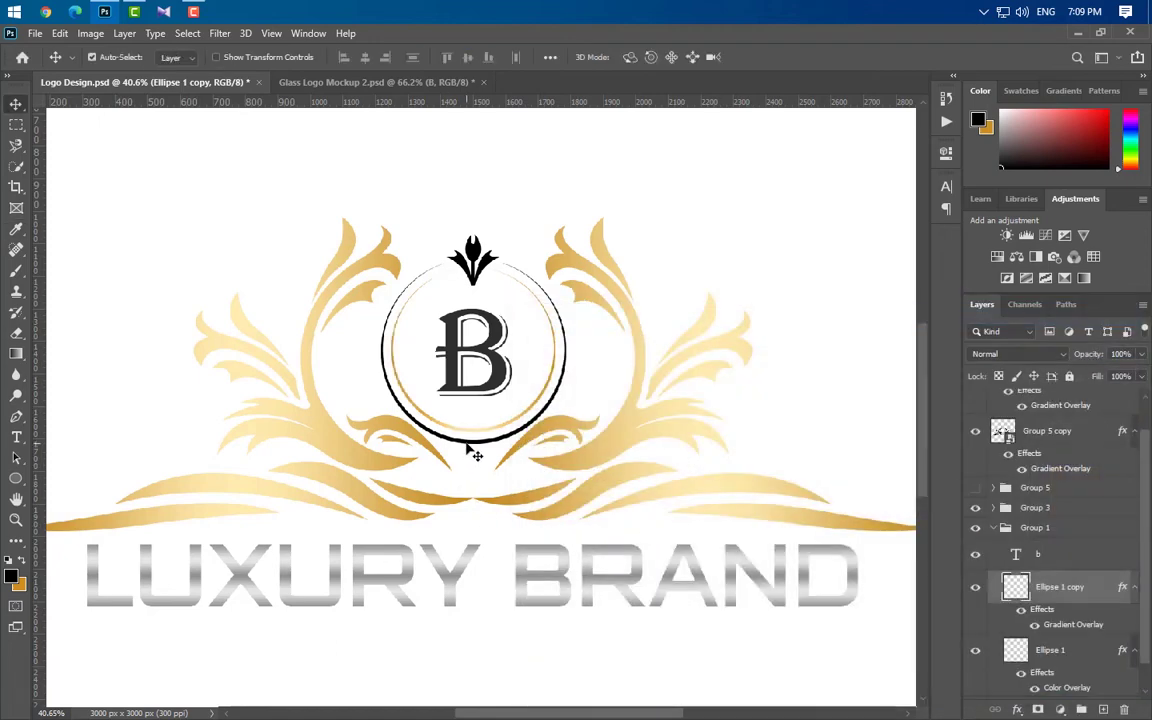
{"action": "left_click", "coordinate": [540, 456]}
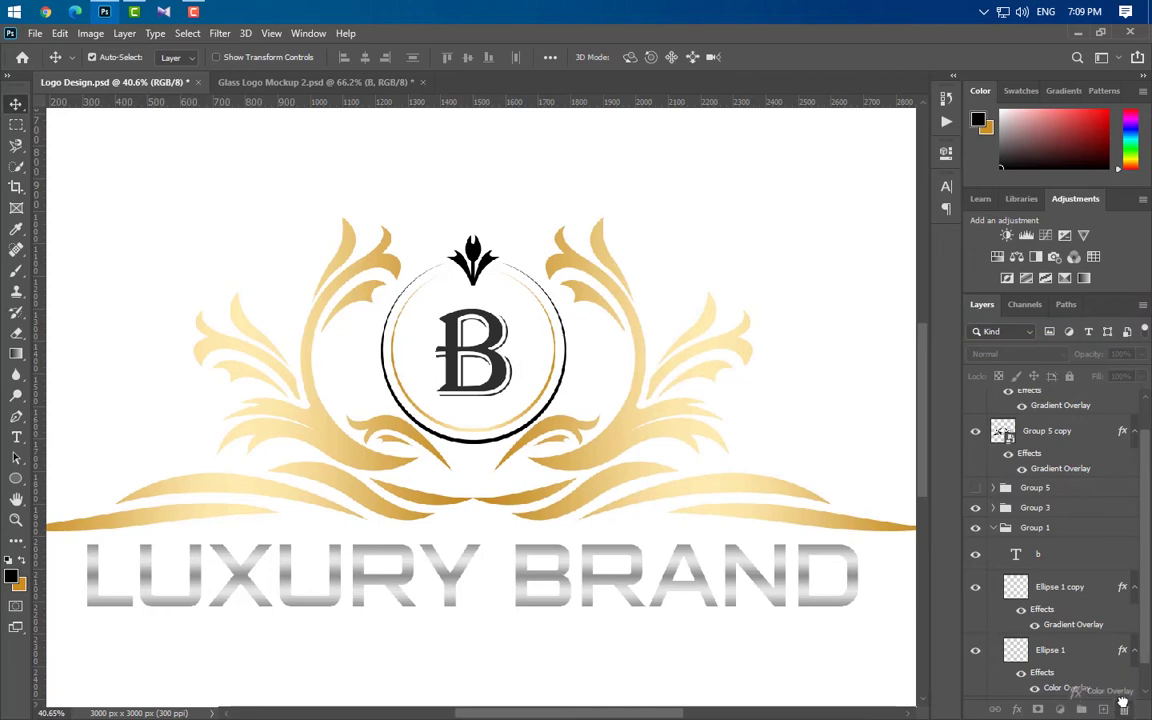
Replace the Ellipse 1 layer's Color Overlay with a Gradient Overlay whose start stop is gold #cb9022
{"action": "left_click_drag", "start_coordinate": [1041, 672], "coordinate": [1124, 709]}
{"action": "double_click", "coordinate": [1100, 650]}
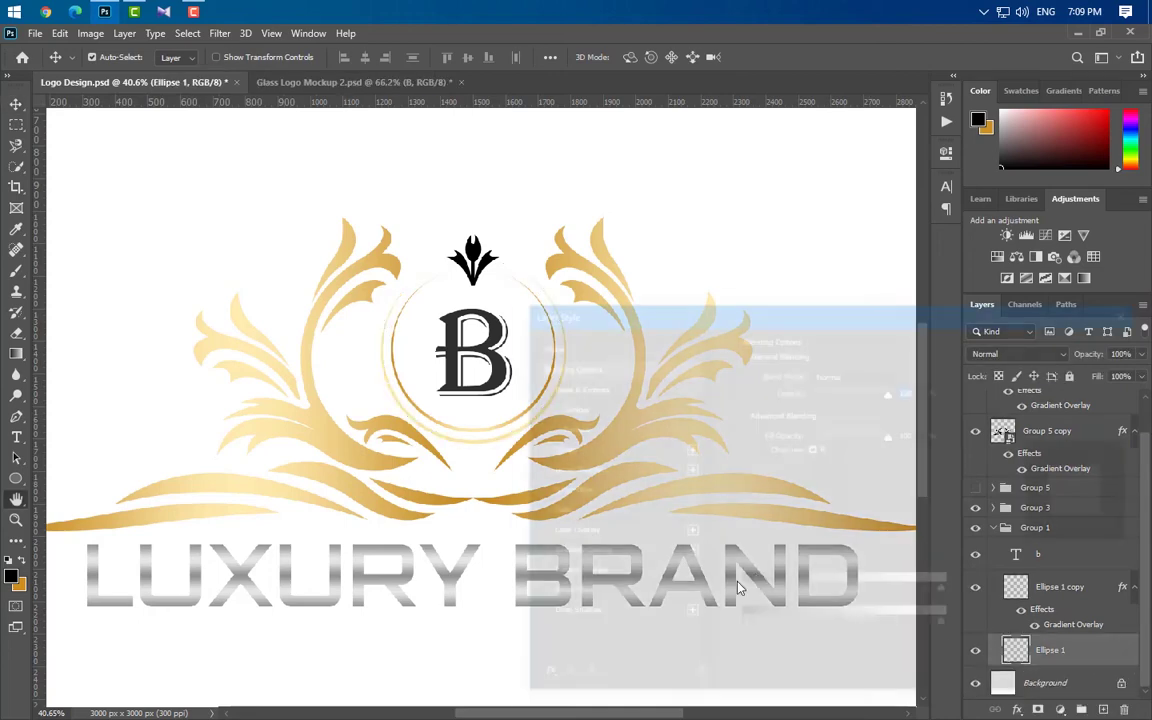
{"action": "left_click", "coordinate": [610, 555]}
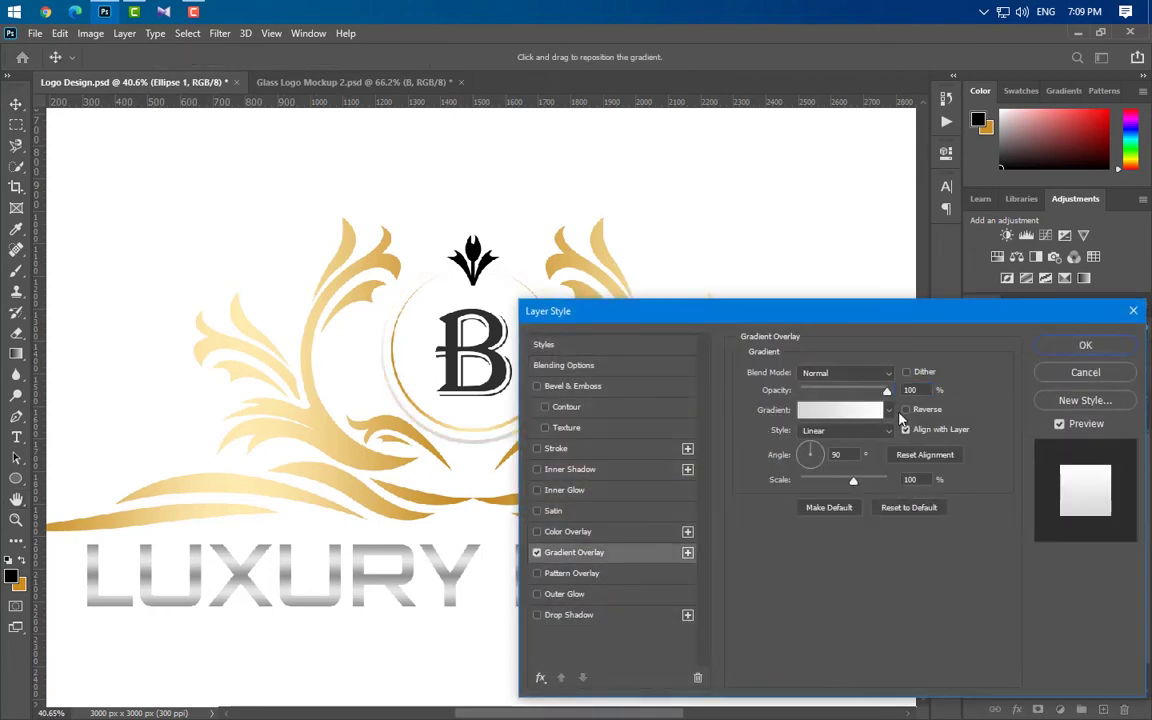
{"action": "left_click", "coordinate": [840, 410]}
{"action": "double_click", "coordinate": [676, 604]}
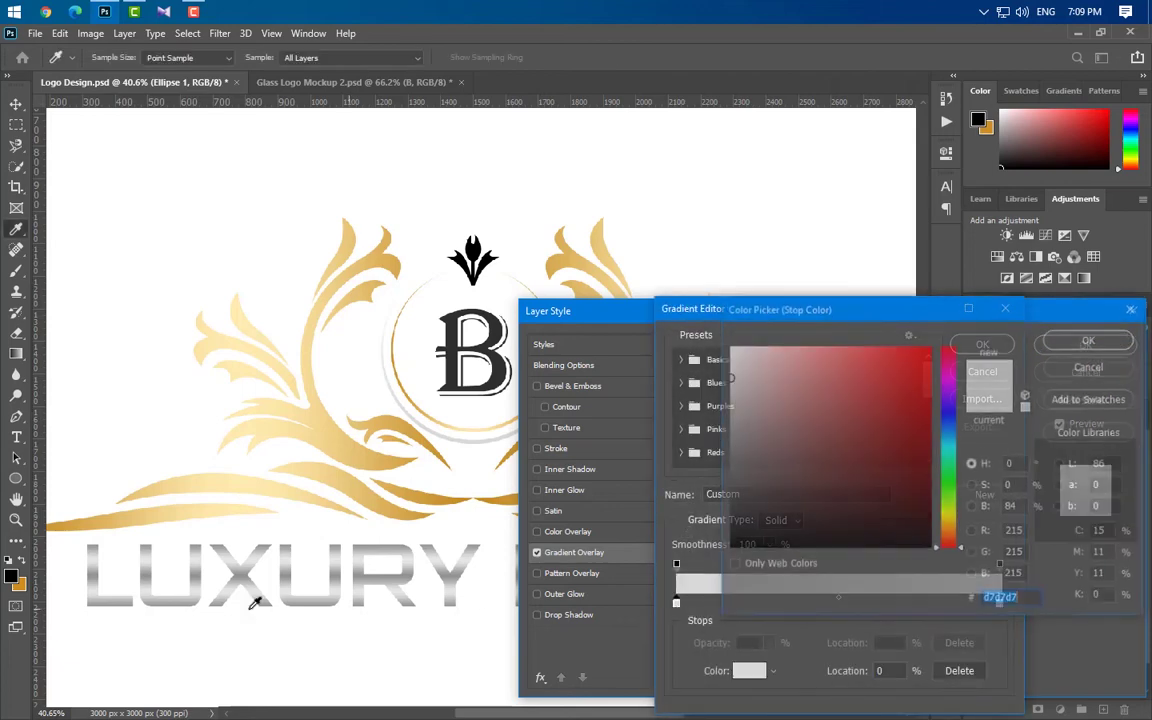
{"action": "type", "text": "cb9022"}
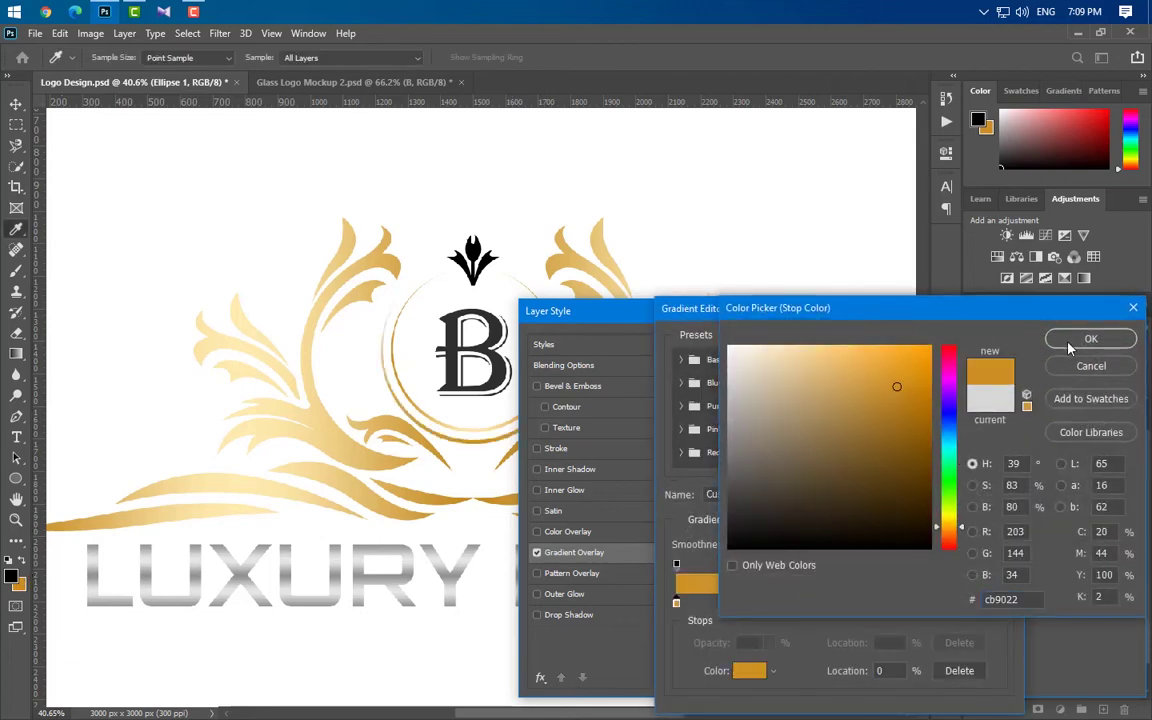
{"action": "left_click", "coordinate": [1068, 344]}
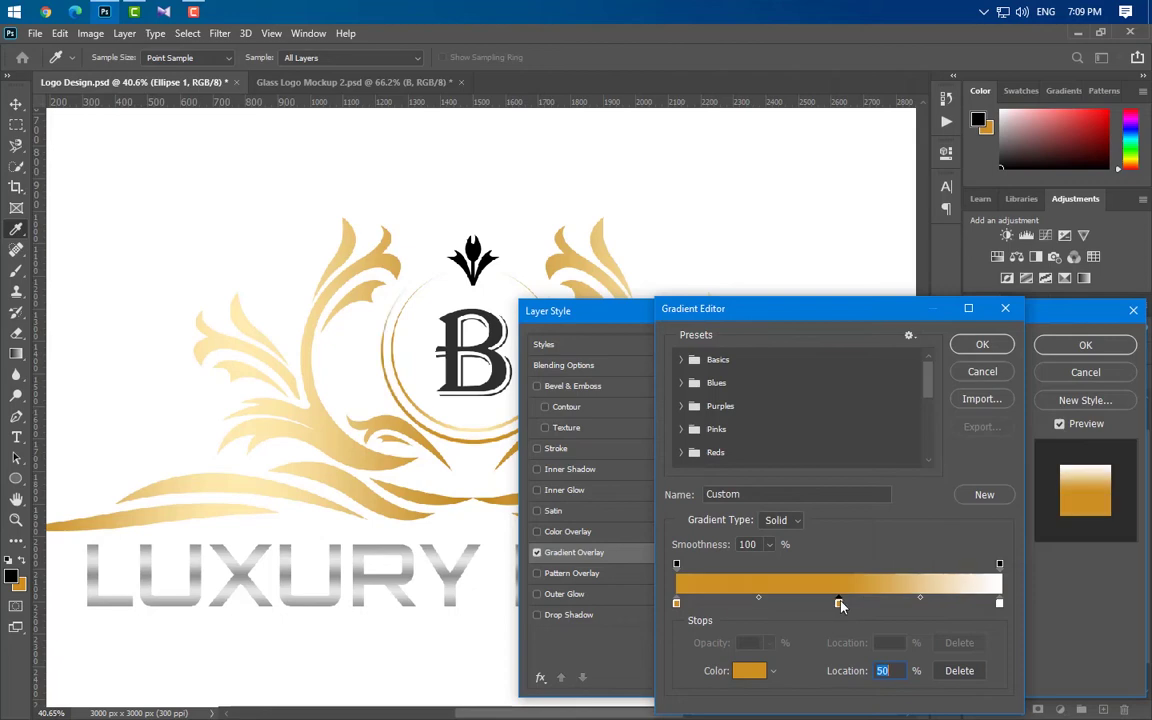
Give Ellipse 1's gradient a pale gold #fee9ad stop at 50% and a gold #cb9022 end stop, and accept the gradient
{"action": "double_click", "coordinate": [839, 604]}
{"action": "left_click", "coordinate": [200, 433]}
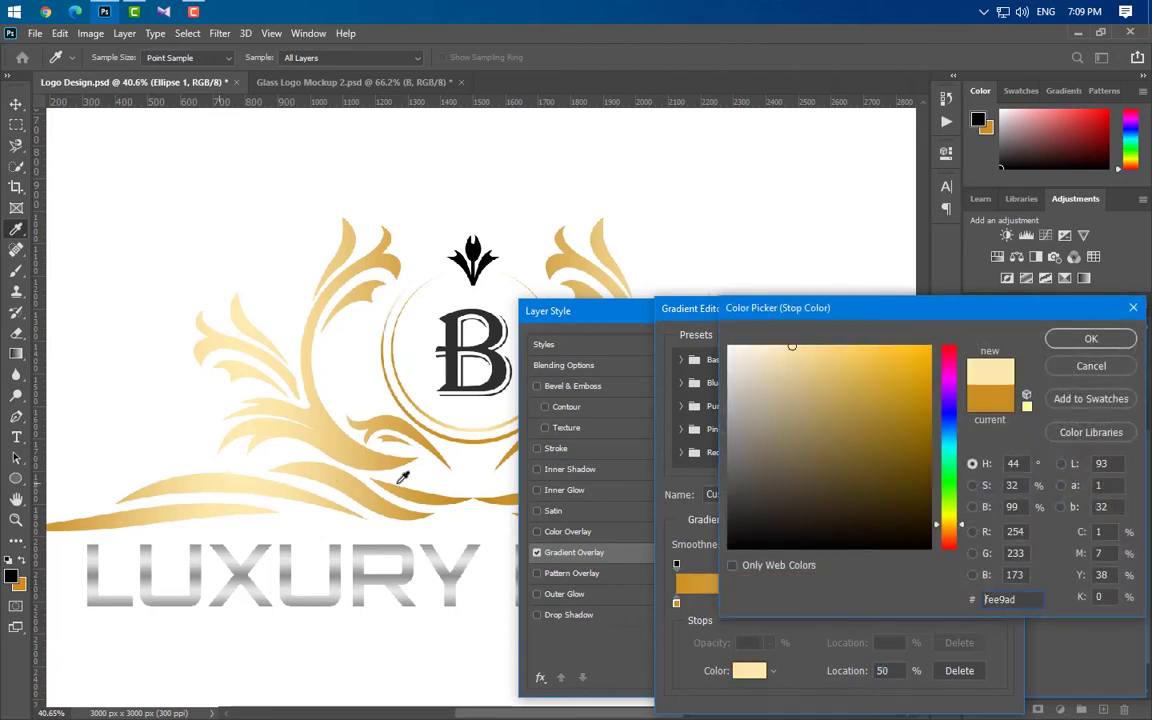
{"action": "key", "text": "Return"}
{"action": "double_click", "coordinate": [999, 604]}
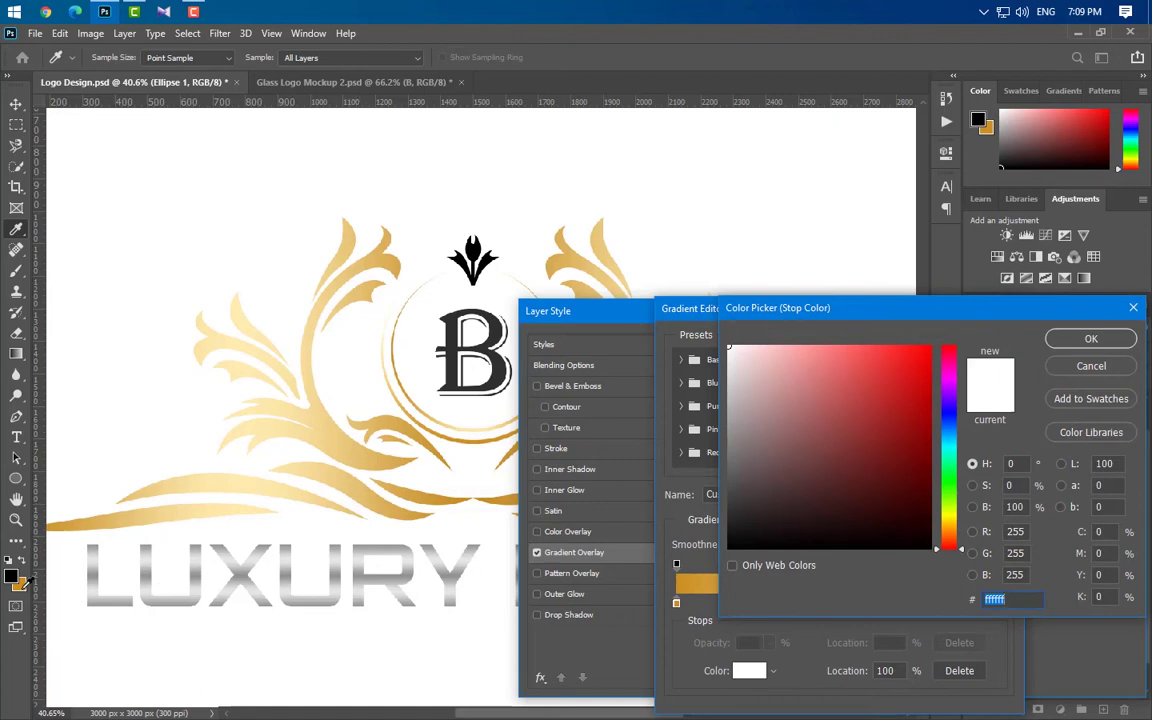
{"action": "left_click", "coordinate": [285, 543]}
{"action": "left_click", "coordinate": [1090, 342]}
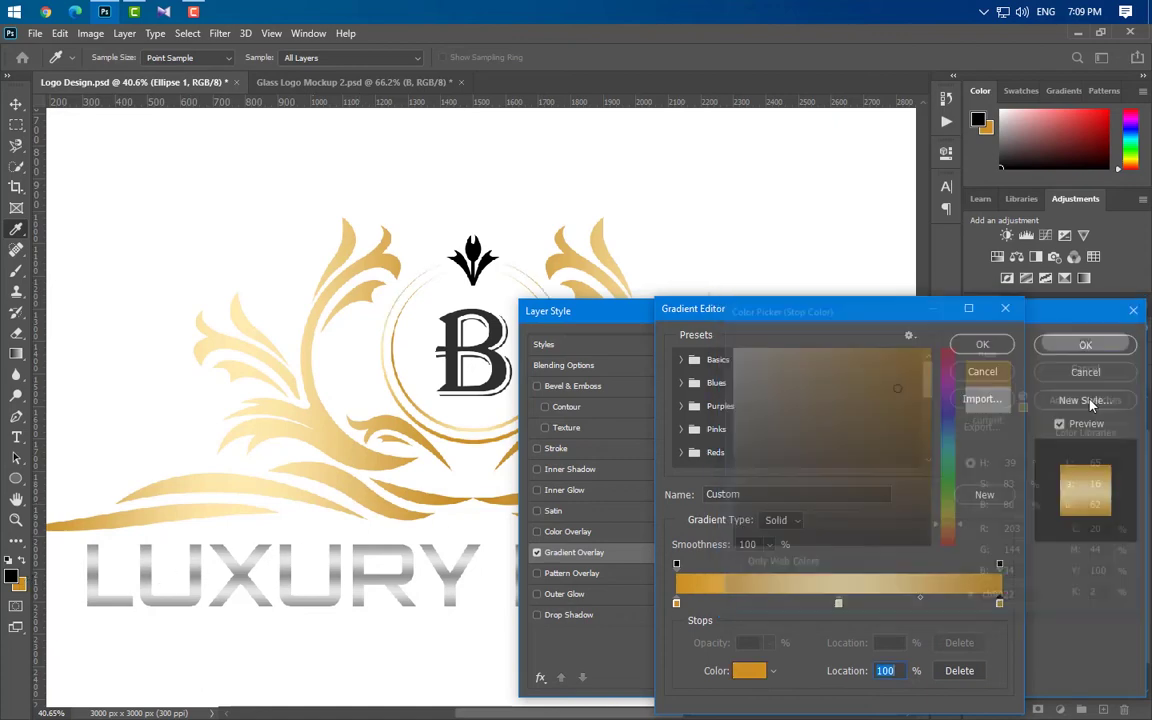
{"action": "left_click", "coordinate": [980, 342]}
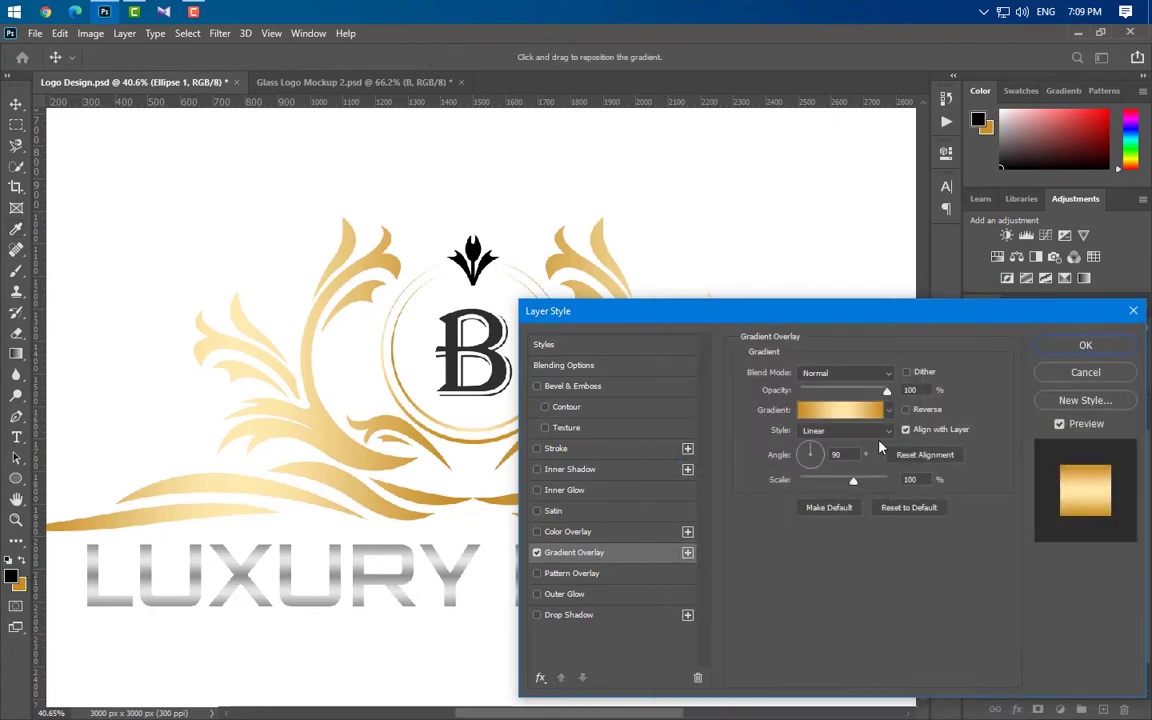
Set Ellipse 1's gradient overlay angle to 0° and apply the layer style
{"action": "left_click", "coordinate": [843, 454]}
{"action": "type", "text": "0"}
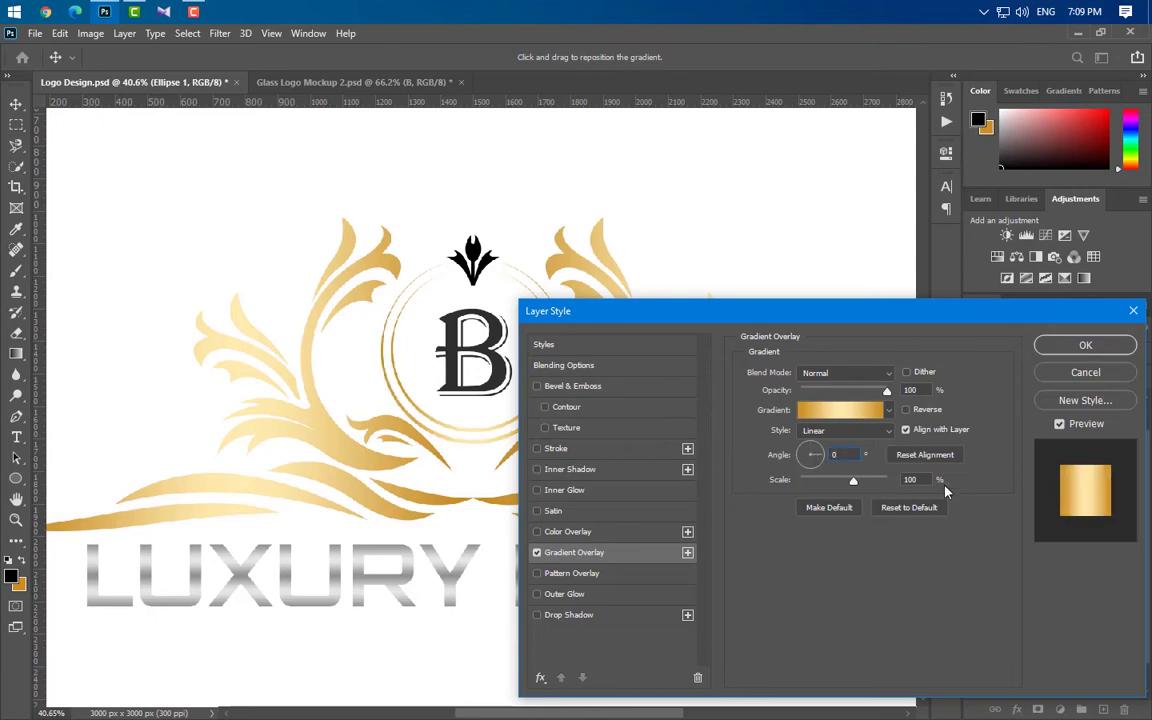
{"action": "left_click", "coordinate": [1085, 345]}
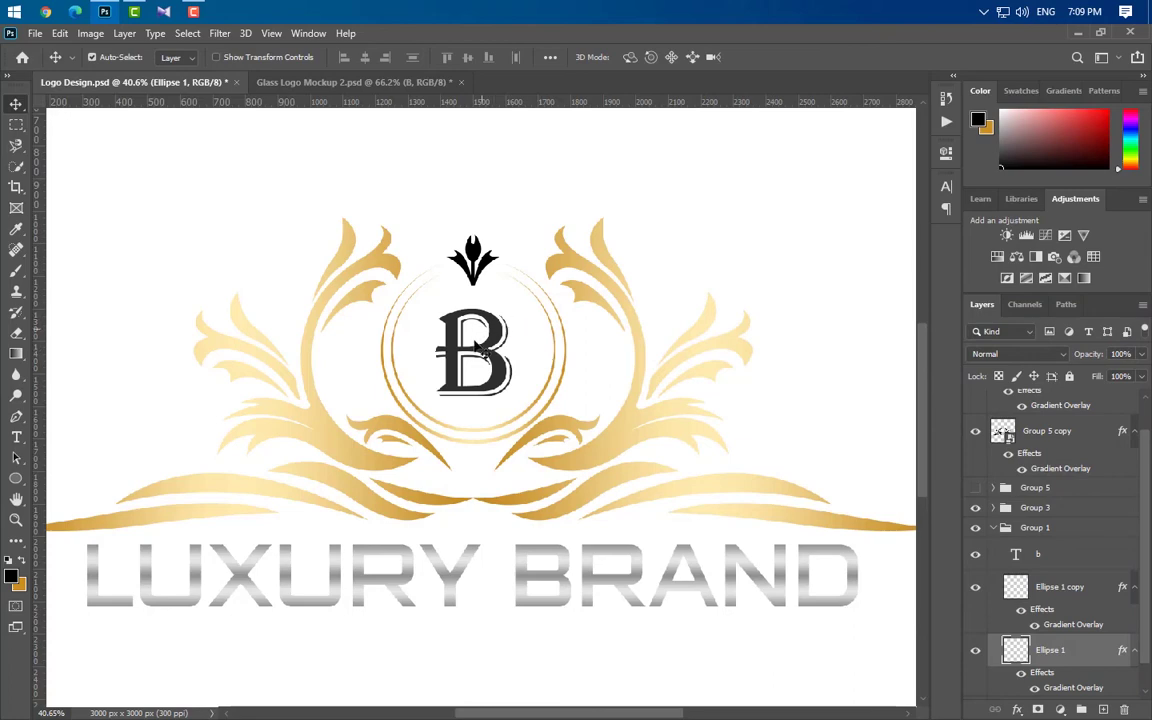
Add a Gradient Overlay to the letter b layer and set the gradient's start stop to gray #9c9b9b
{"action": "left_click", "coordinate": [508, 384]}
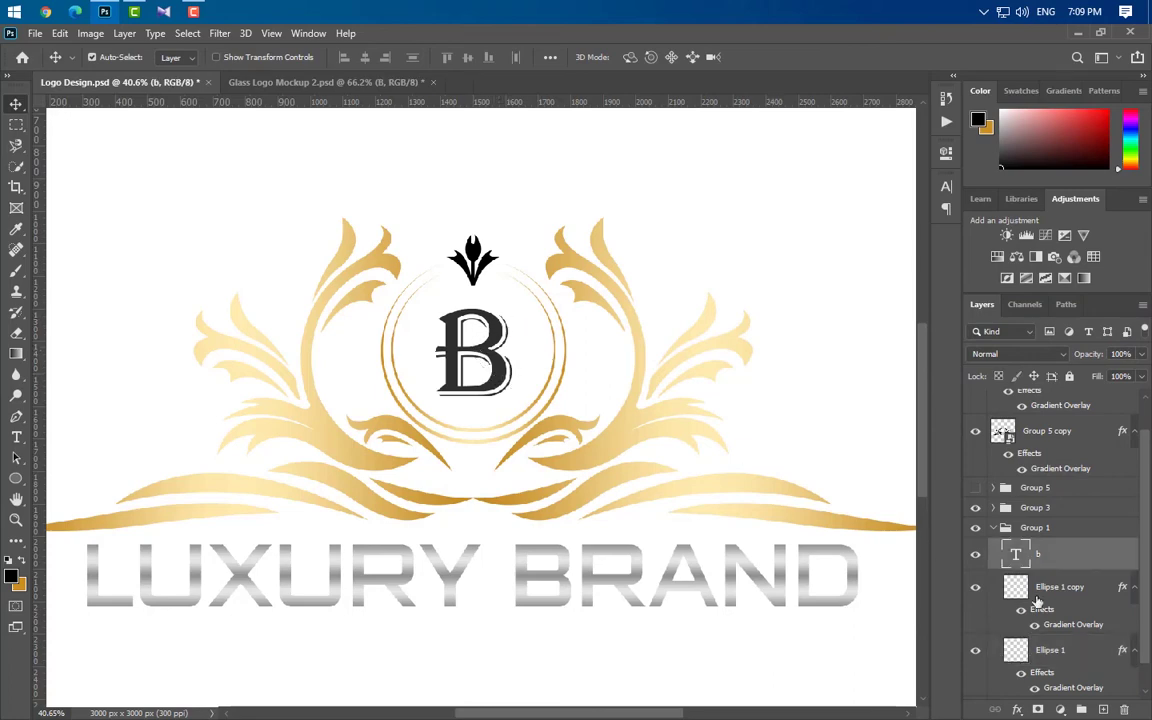
{"action": "double_click", "coordinate": [1132, 570]}
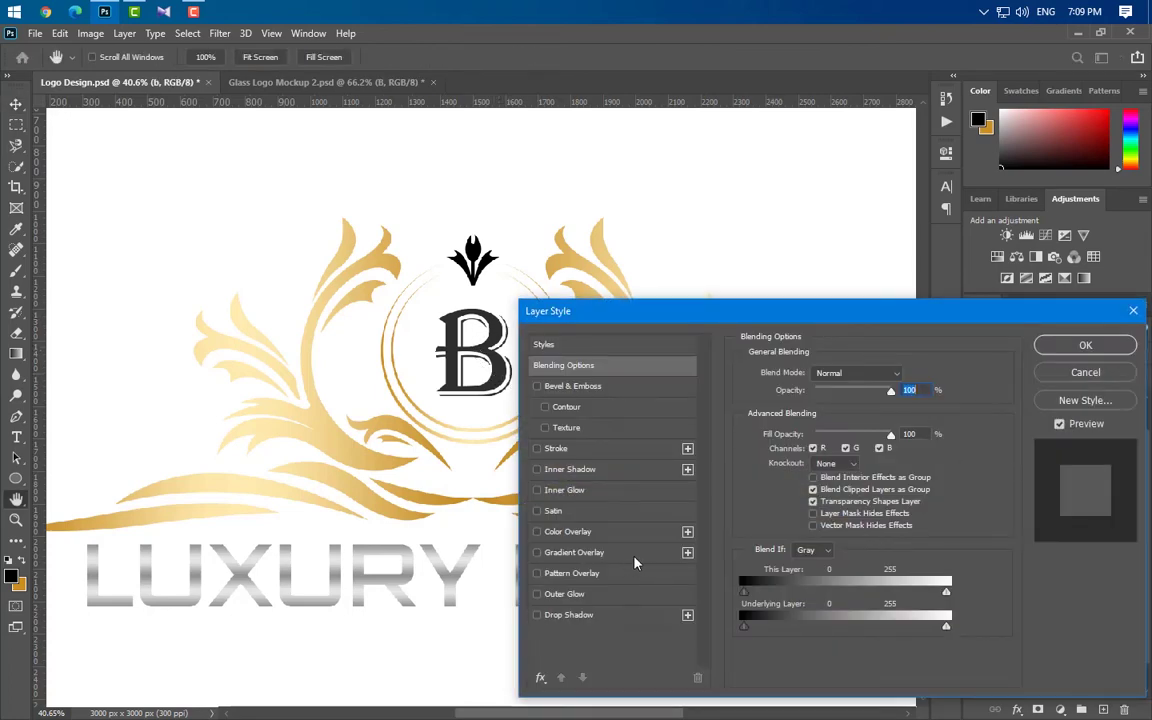
{"action": "left_click", "coordinate": [600, 553]}
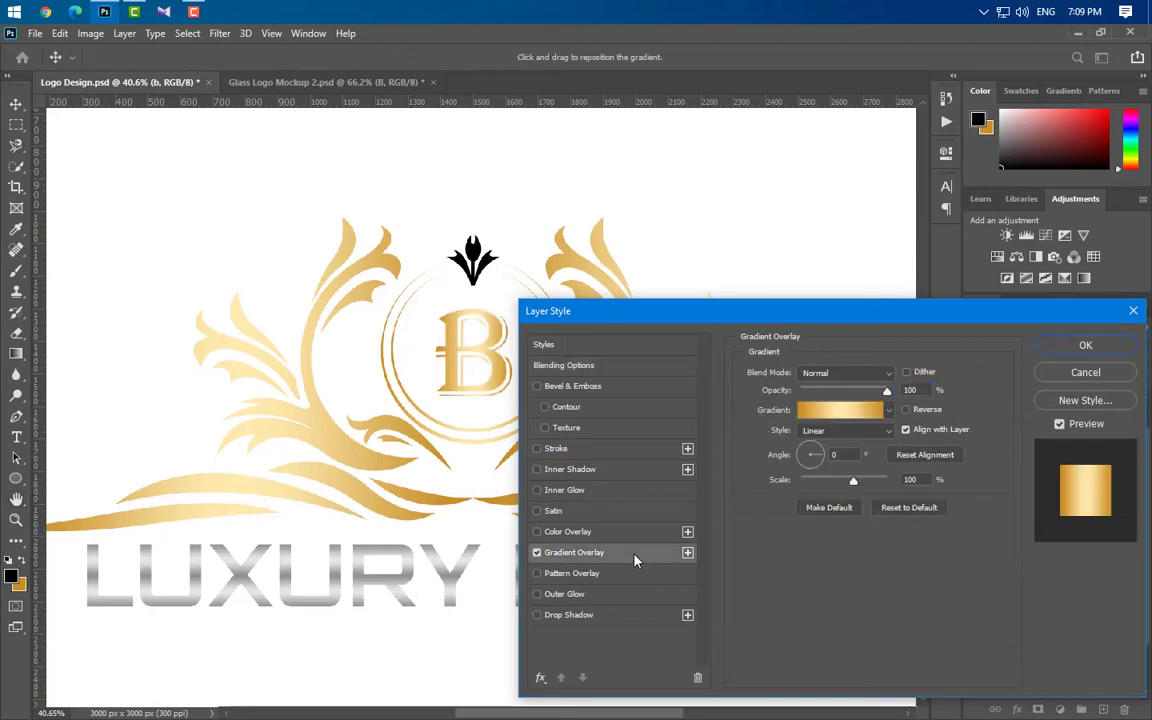
{"action": "left_click", "coordinate": [845, 410]}
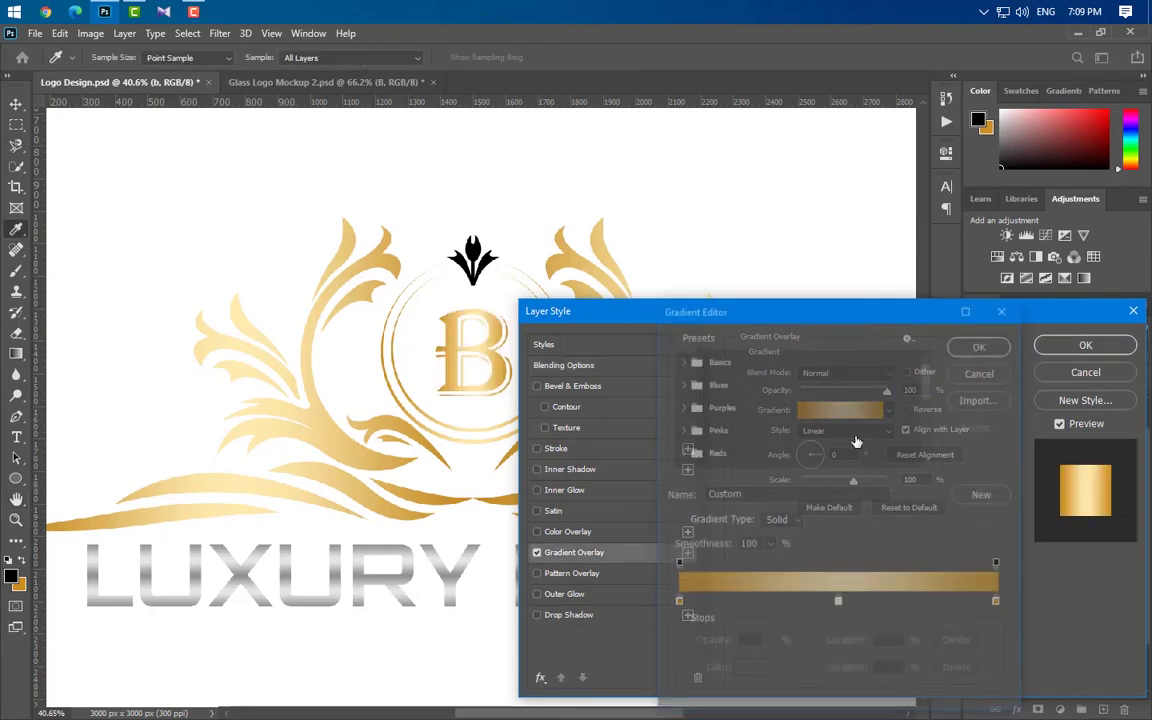
{"action": "double_click", "coordinate": [676, 603]}
{"action": "left_click", "coordinate": [394, 577]}
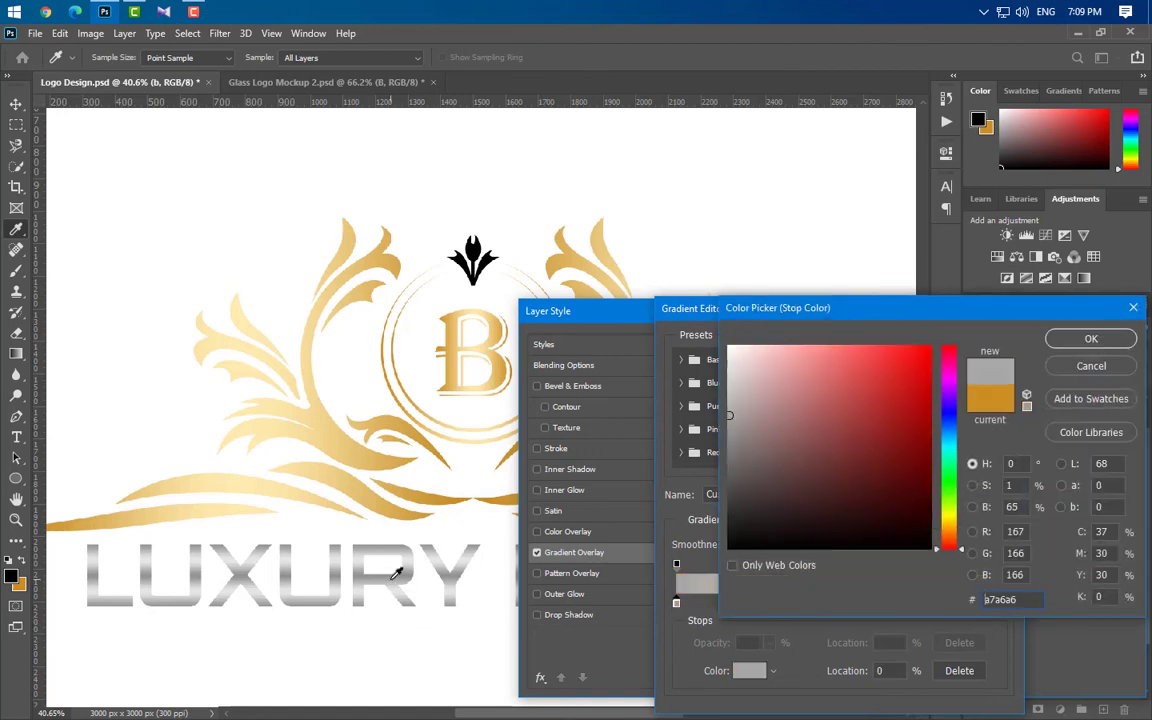
{"action": "left_click", "coordinate": [729, 424]}
{"action": "left_click", "coordinate": [1014, 598]}
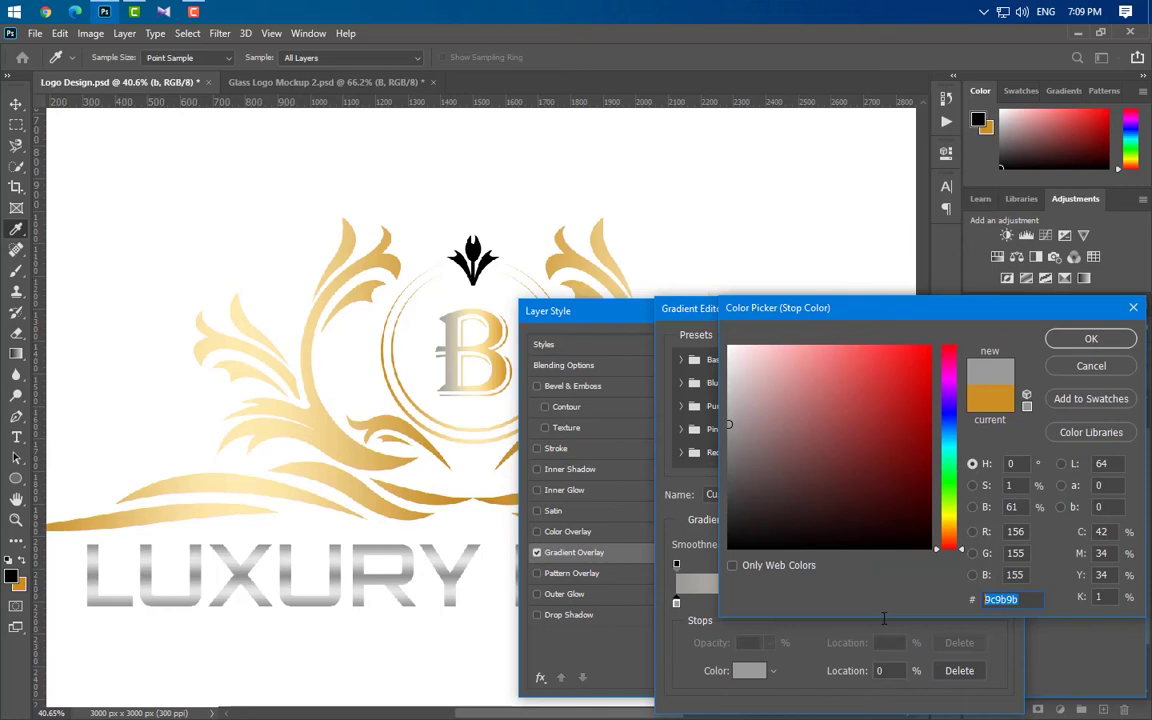
{"action": "left_click", "coordinate": [1080, 342]}
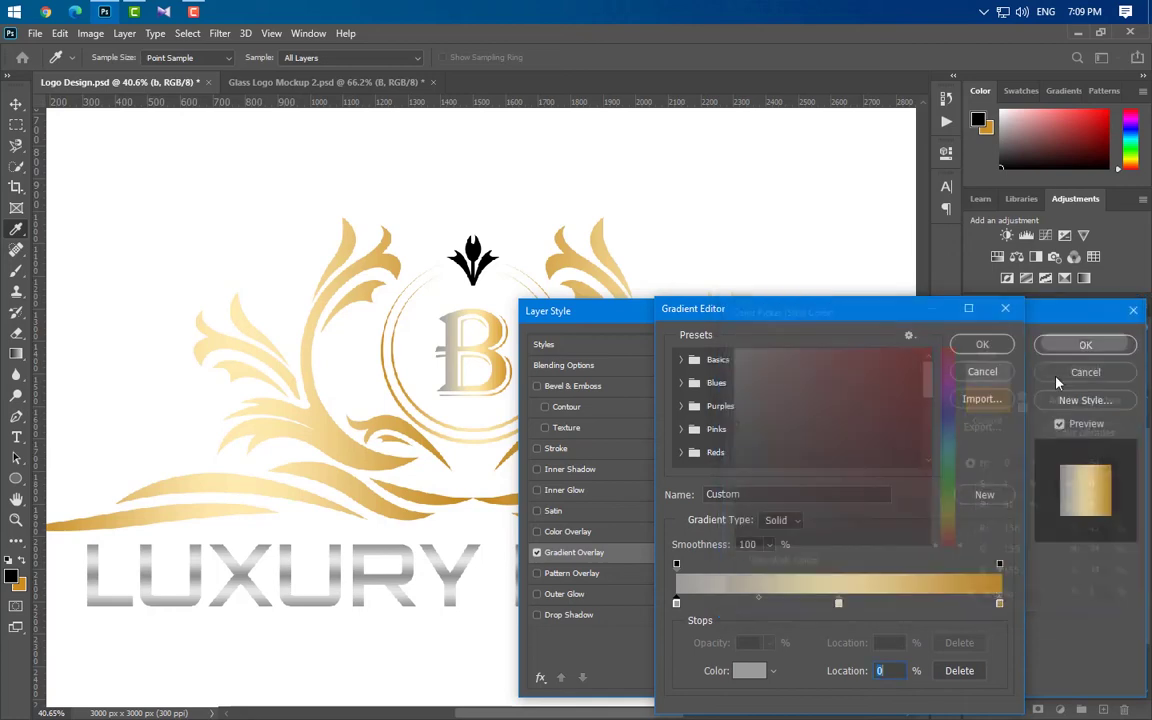
Set the letter b gradient's middle stop to light gray #e6e6e5 and its end stop to gray #9c9b9b
{"action": "double_click", "coordinate": [838, 604]}
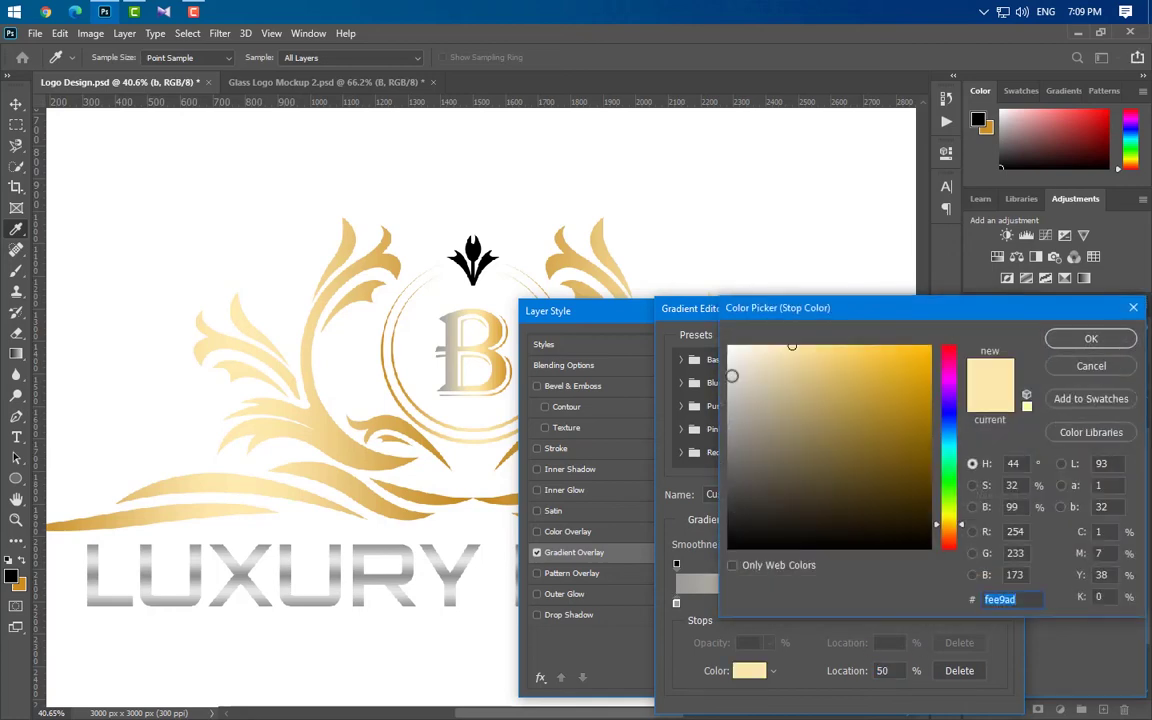
{"action": "type", "text": "e6e6e5"}
{"action": "left_click", "coordinate": [1080, 340]}
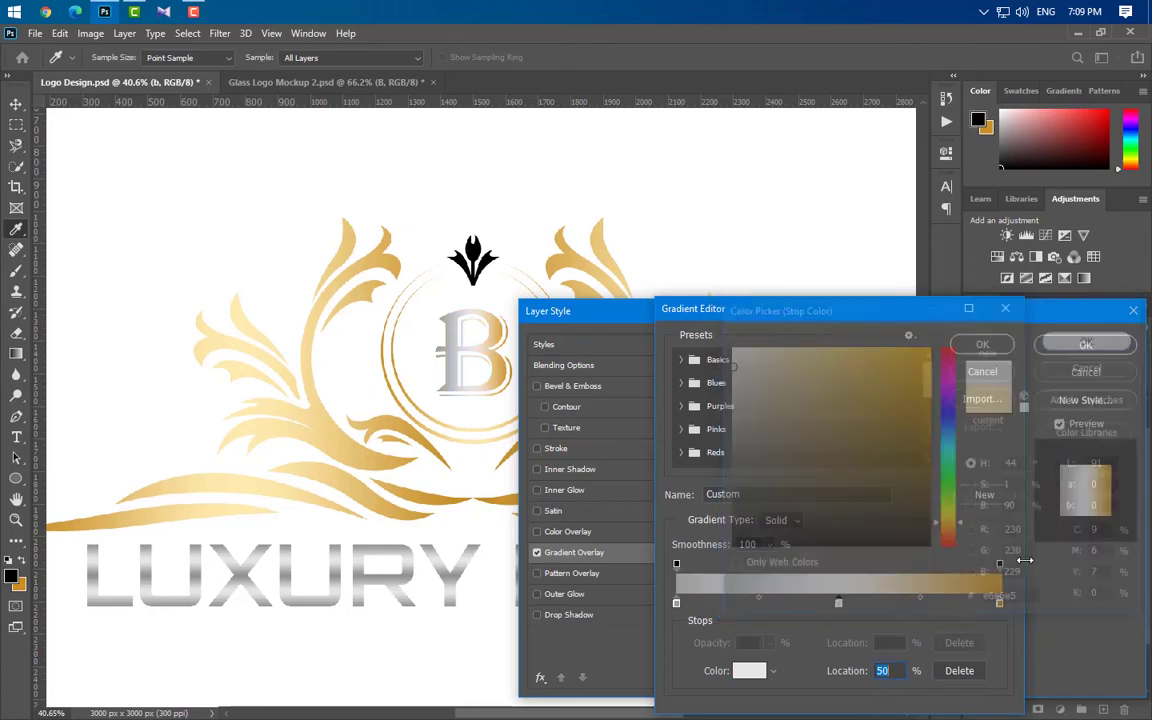
{"action": "double_click", "coordinate": [1000, 606]}
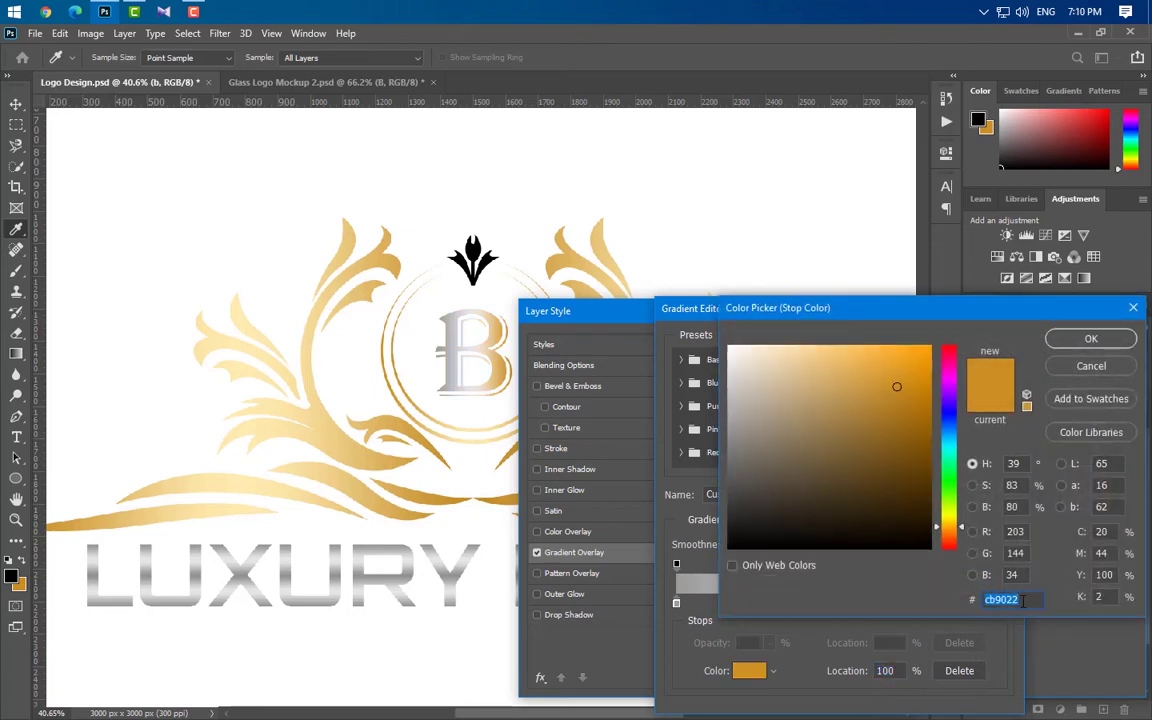
{"action": "type", "text": "e6e6e5"}
{"action": "left_click", "coordinate": [1084, 339]}
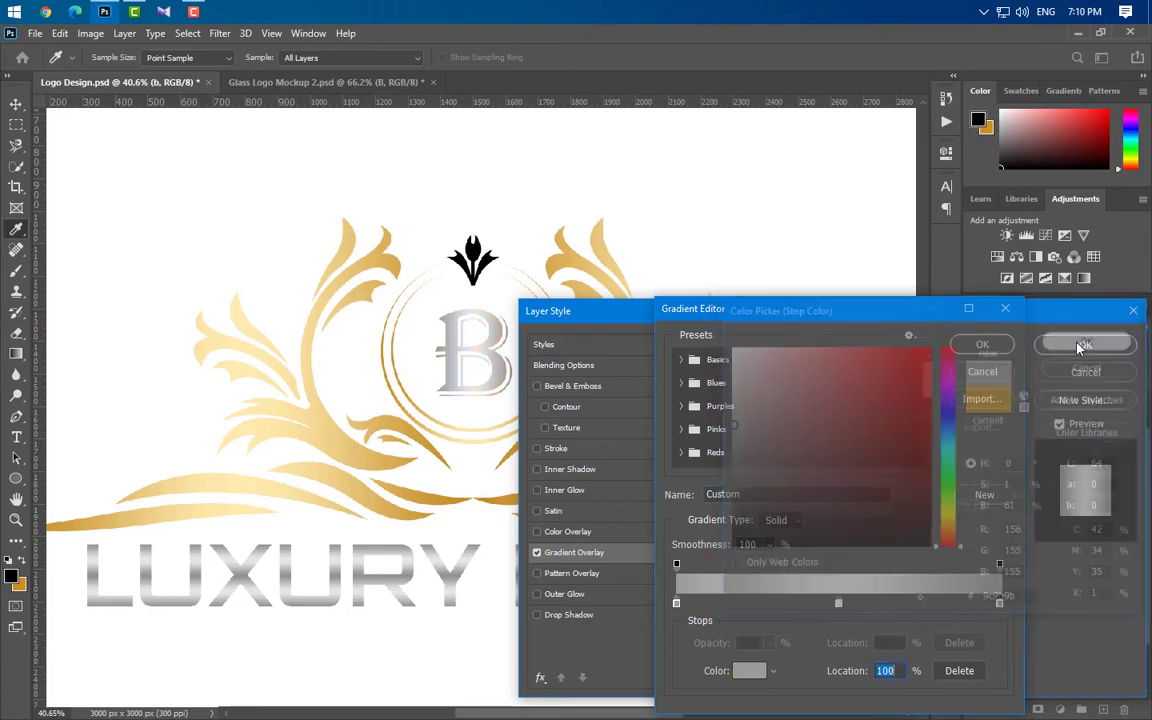
Accept the silver gradient for the letter b and apply its layer style
{"action": "left_click", "coordinate": [982, 344]}
{"action": "left_click", "coordinate": [1085, 344]}
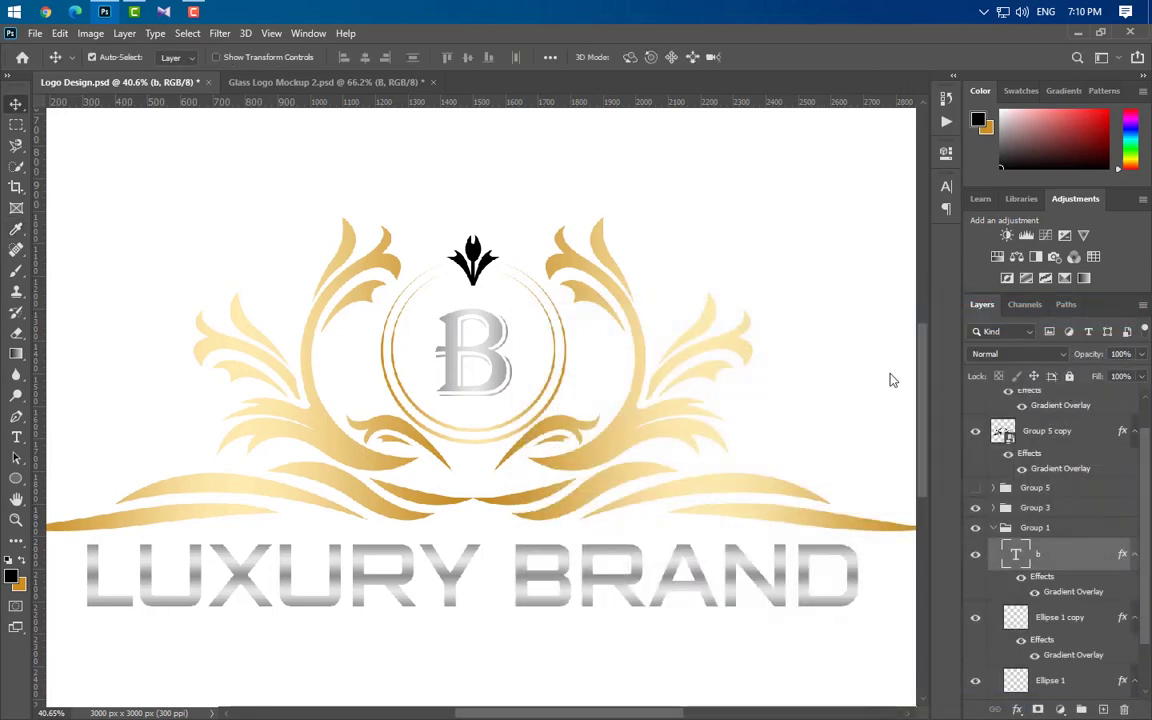
Duplicate Group 3 with the black tulip ornament, hide the original group, and convert the copy to a smart object
{"action": "left_click", "coordinate": [492, 273]}
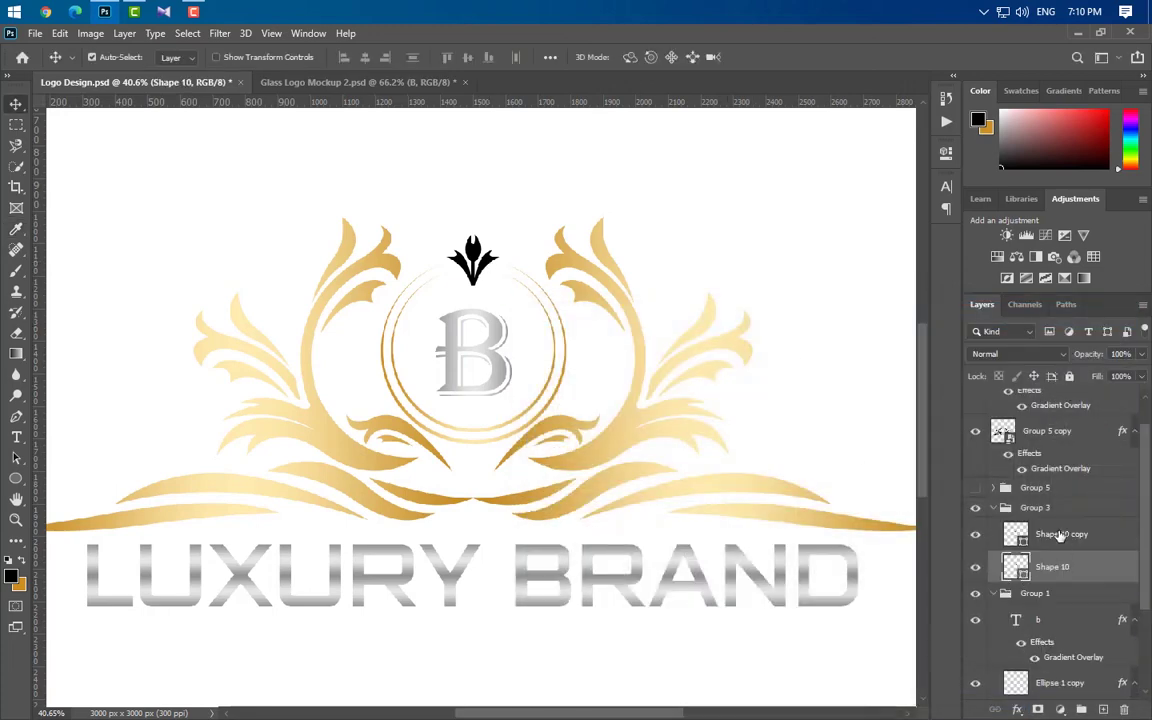
{"action": "left_click", "coordinate": [1060, 535]}
{"action": "left_click", "coordinate": [993, 508]}
{"action": "key", "text": "ctrl+j"}
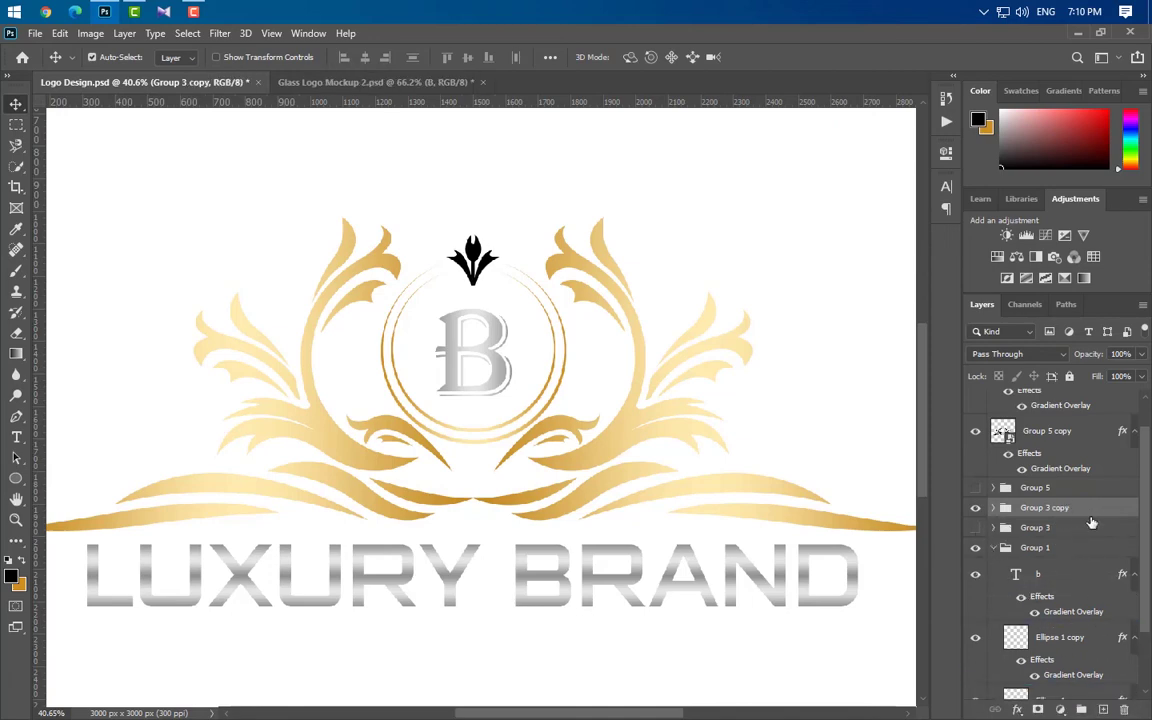
{"action": "right_click", "coordinate": [1093, 510]}
{"action": "left_click", "coordinate": [1038, 295]}
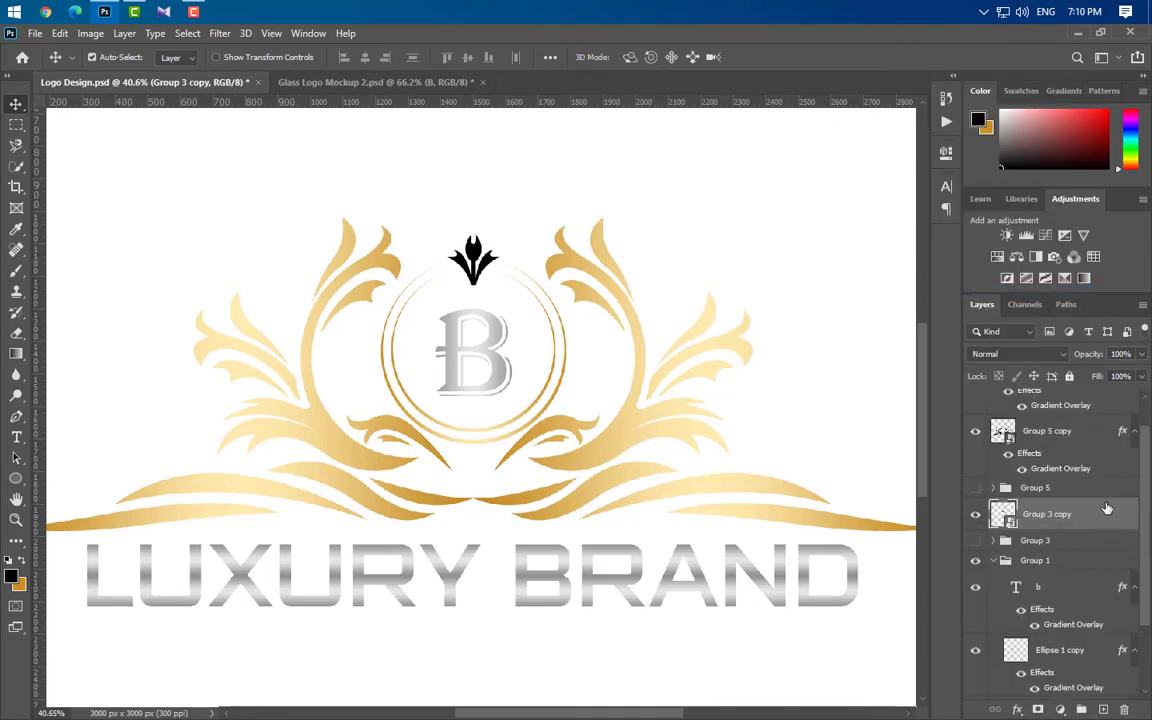
Add a Gradient Overlay to Group 3 copy and set the gradient's start stop to gold
{"action": "double_click", "coordinate": [1107, 512]}
{"action": "left_click", "coordinate": [615, 553]}
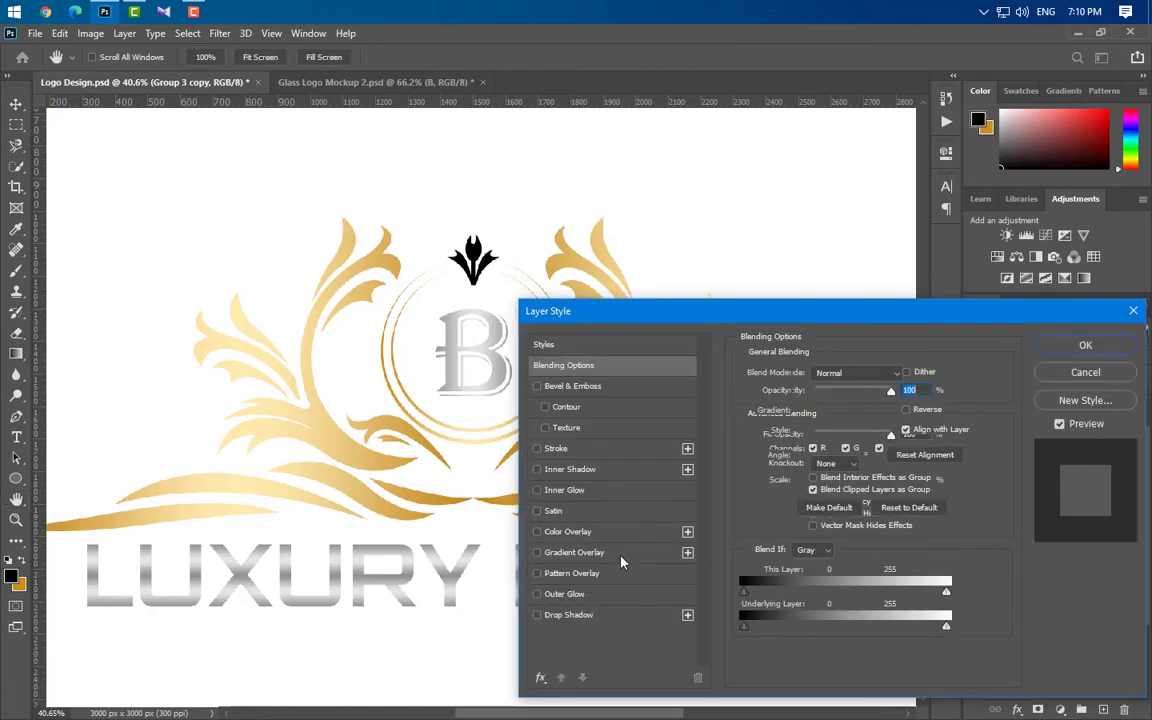
{"action": "left_click", "coordinate": [836, 411]}
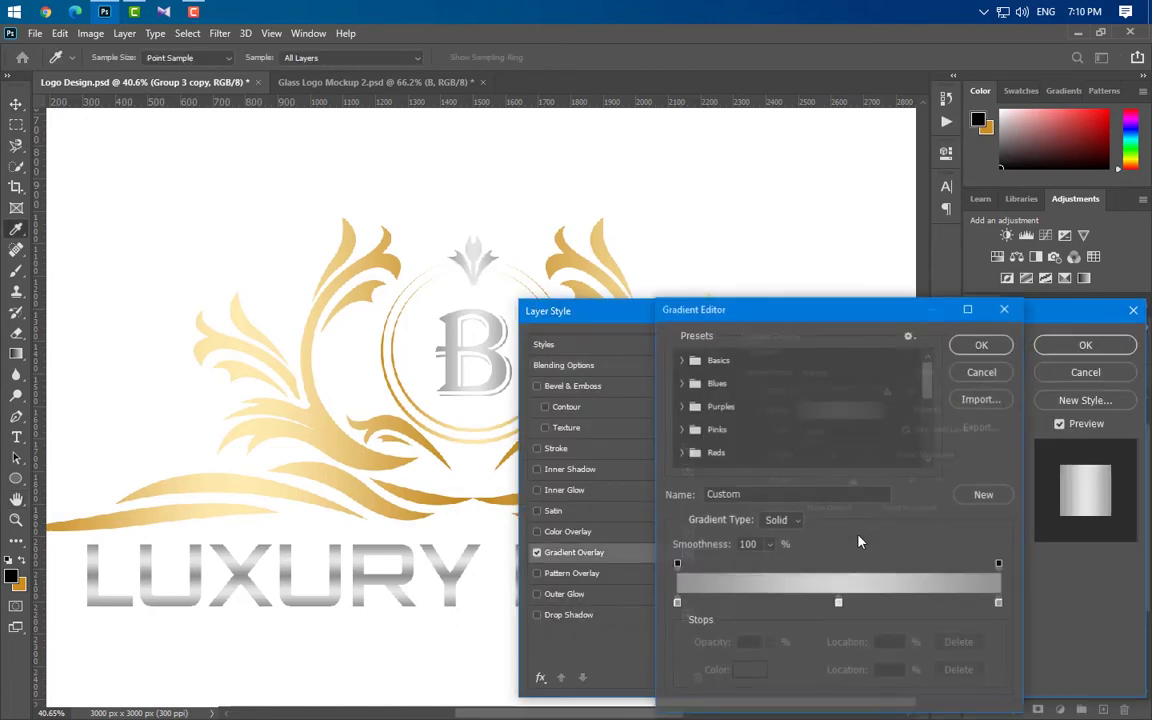
{"action": "double_click", "coordinate": [676, 603]}
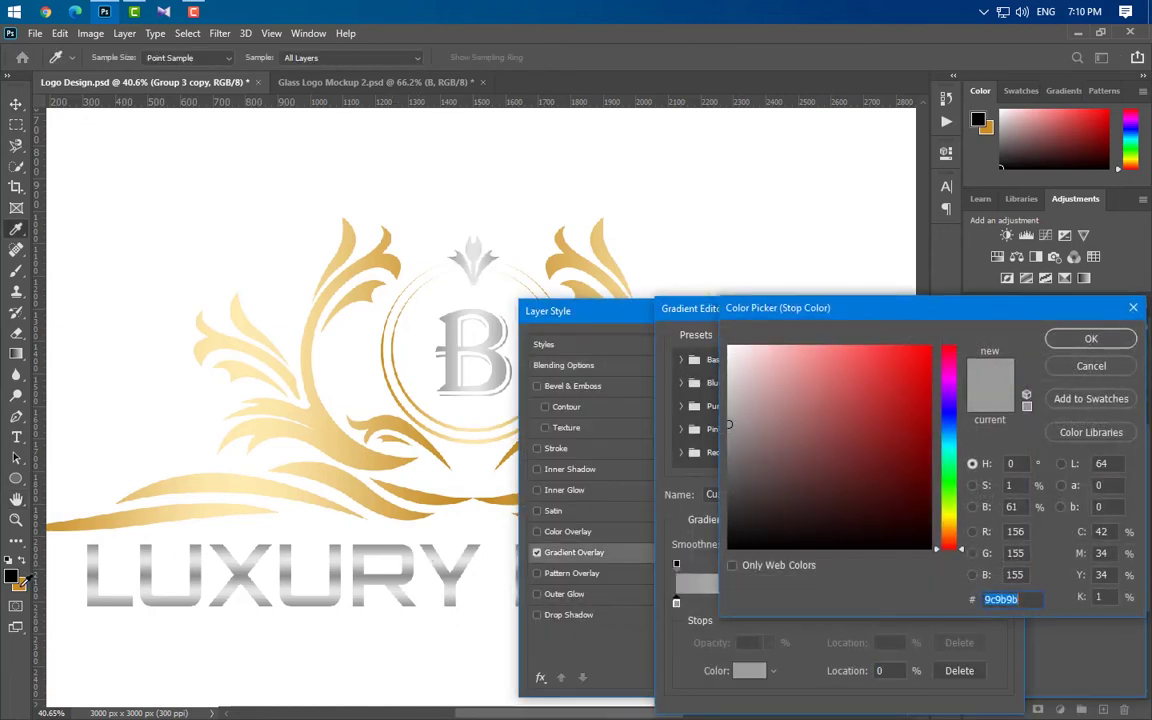
{"action": "key", "text": "ctrl+v"}
{"action": "key", "text": "Return"}
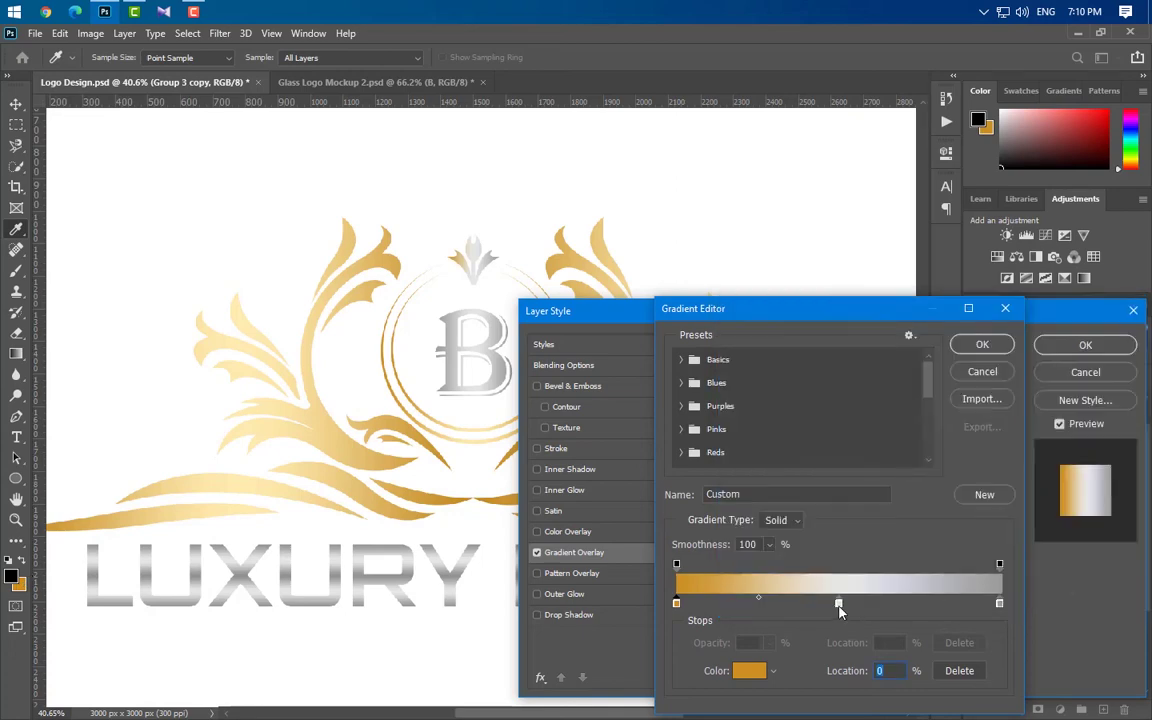
Set the Group 3 copy gradient's 50% stop to pale gold and its end stop to gold #cb9022, and accept the gradient
{"action": "double_click", "coordinate": [838, 603]}
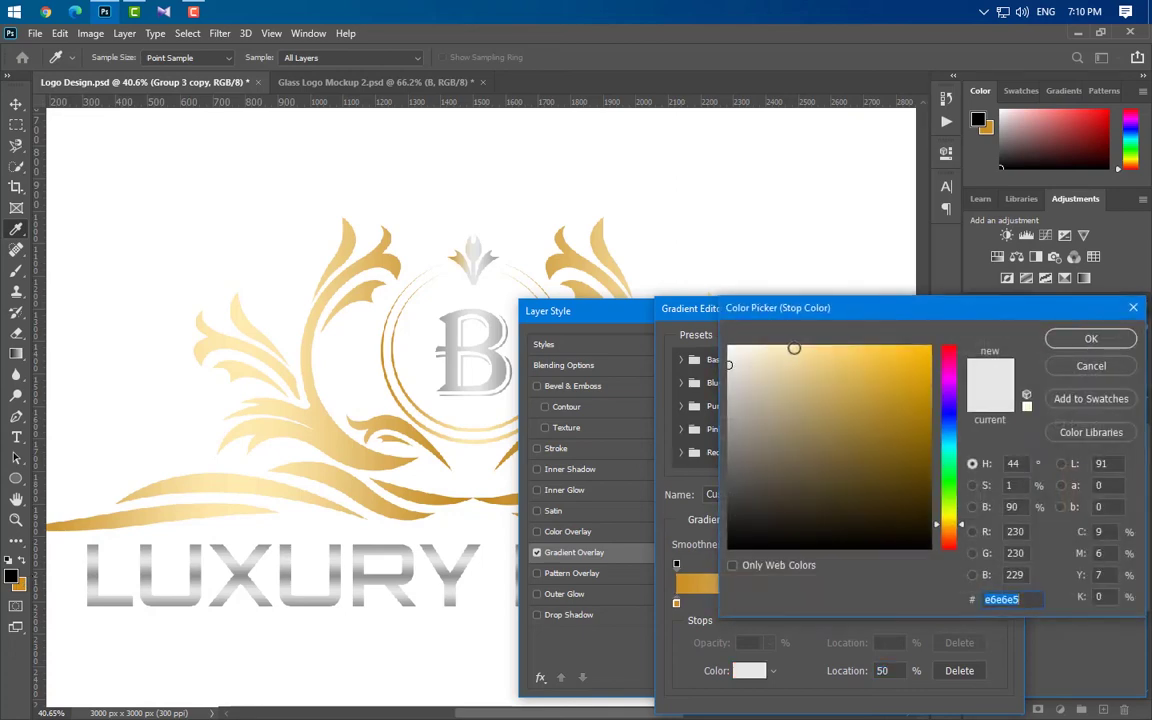
{"action": "key", "text": "ctrl+v"}
{"action": "left_click", "coordinate": [1091, 338]}
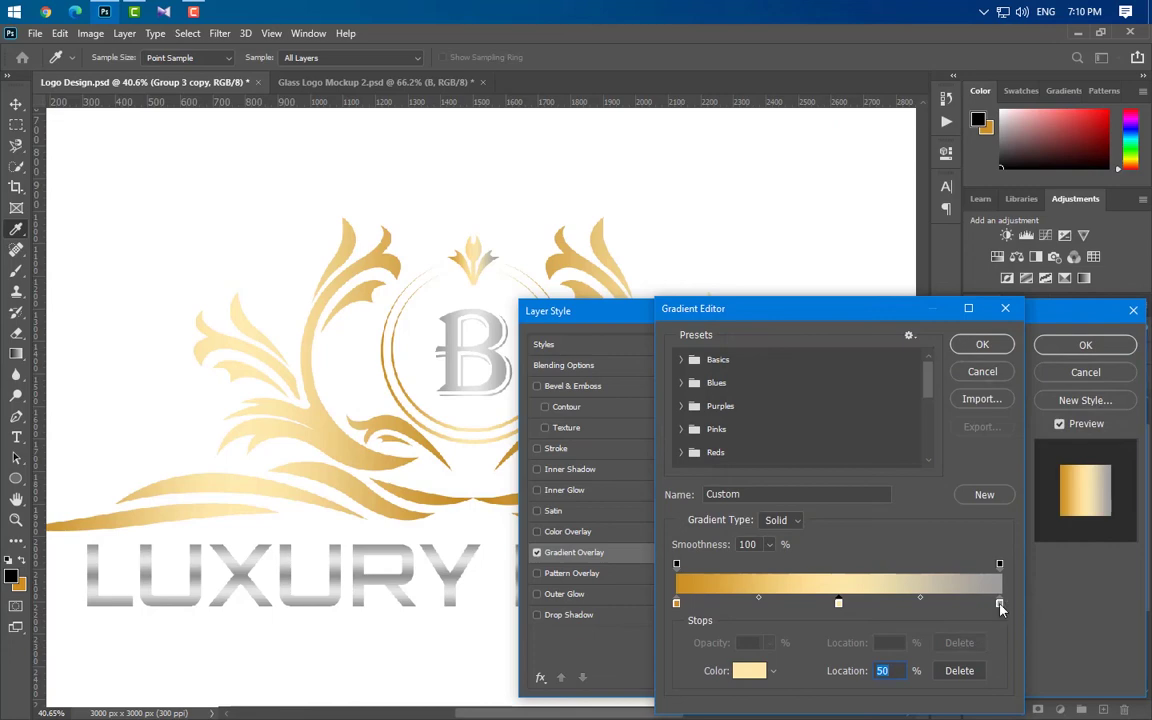
{"action": "double_click", "coordinate": [999, 603]}
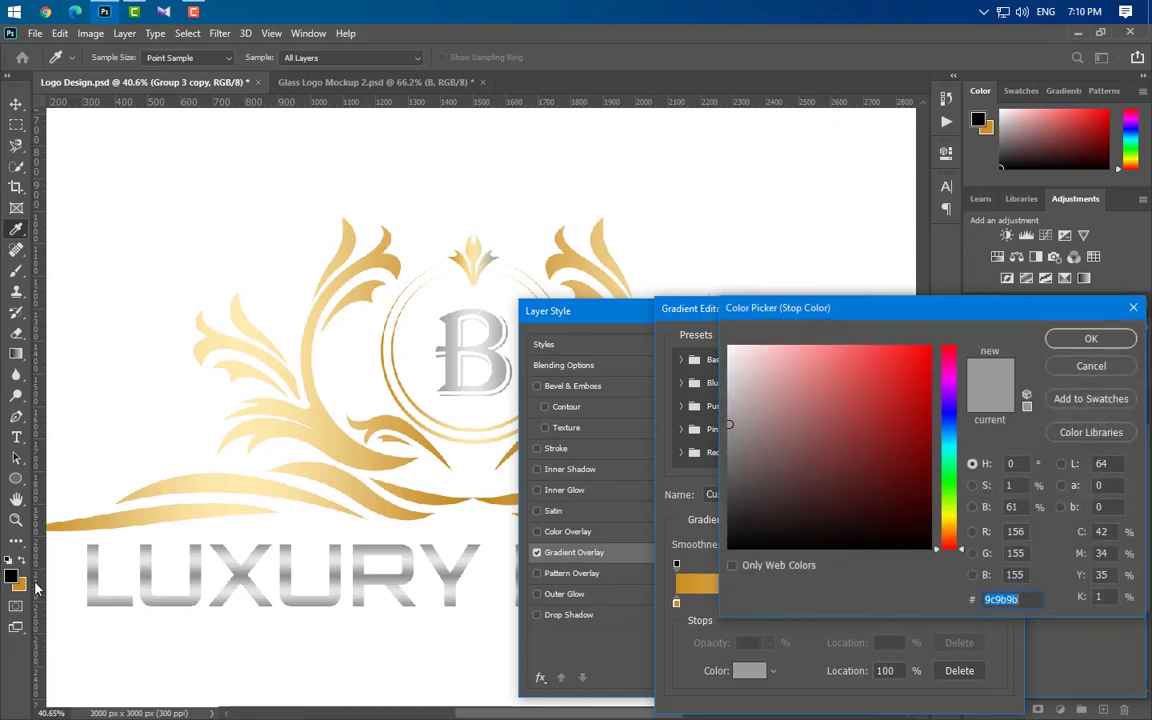
{"action": "type", "text": "cb9022"}
{"action": "left_click", "coordinate": [1091, 339]}
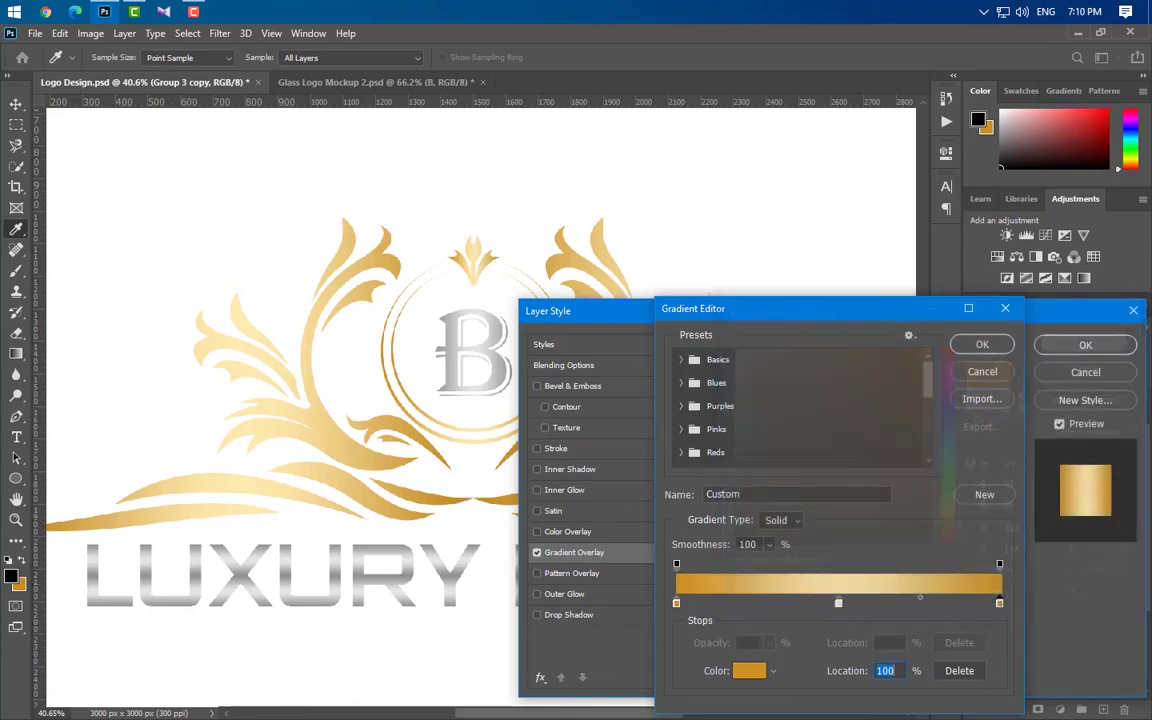
{"action": "left_click", "coordinate": [977, 342]}
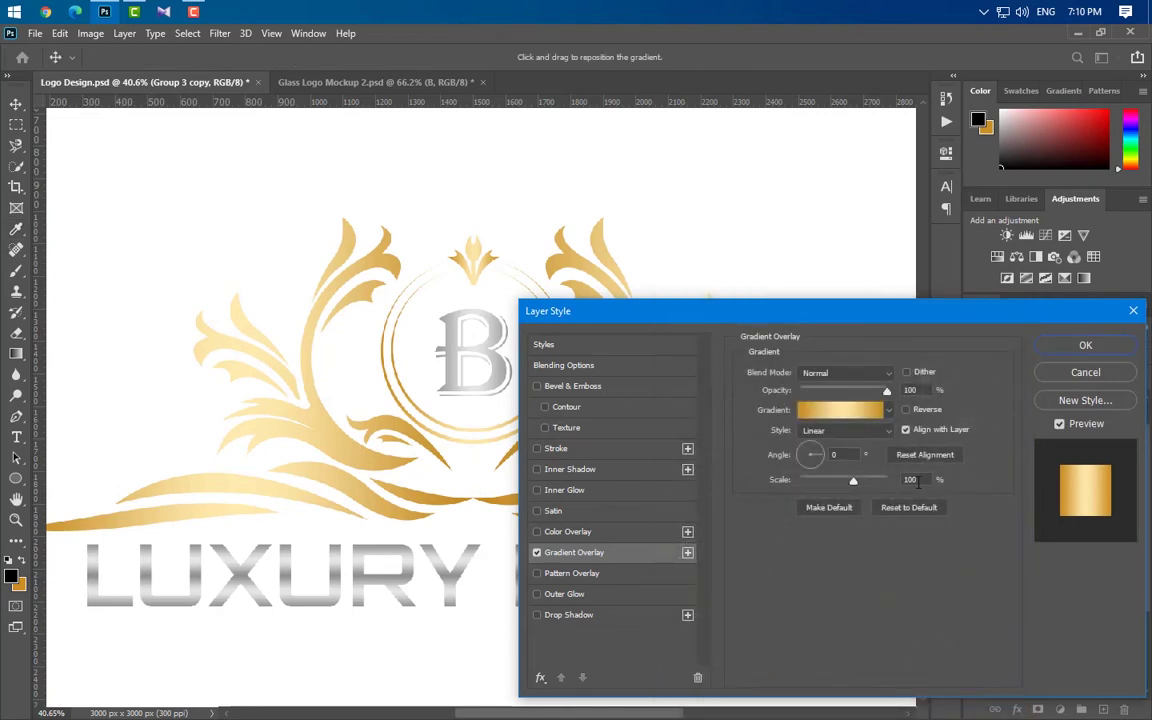
Set the tulip ornament's gradient overlay style to Reflected and apply the layer style
{"action": "left_click_drag", "start_coordinate": [918, 482], "coordinate": [902, 479]}
{"action": "left_click", "coordinate": [867, 433]}
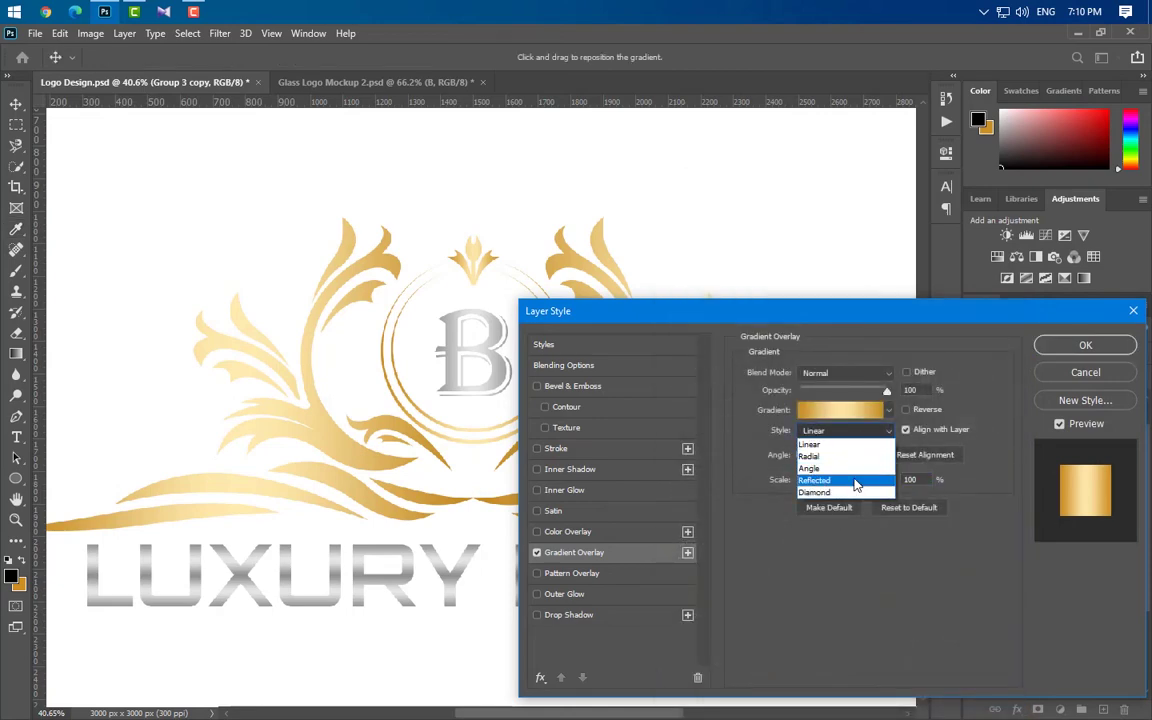
{"action": "left_click", "coordinate": [855, 481]}
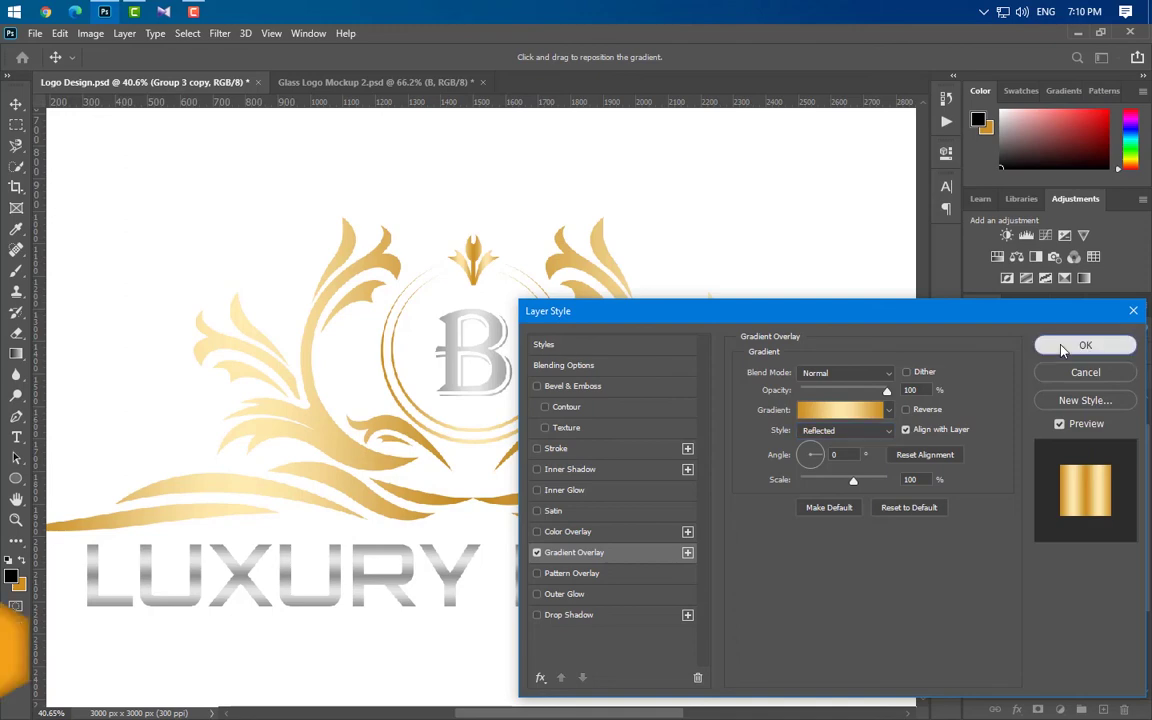
{"action": "left_click", "coordinate": [1063, 349]}
Collapse the effects lists of Luxury Brand, Group 5 copy, Group 3 copy and b, and collapse Group 1
{"action": "scroll", "coordinate": [577, 585], "scroll_direction": "down", "scroll_amount": 3}
{"action": "scroll", "coordinate": [560, 592], "scroll_direction": "up", "scroll_amount": 2}
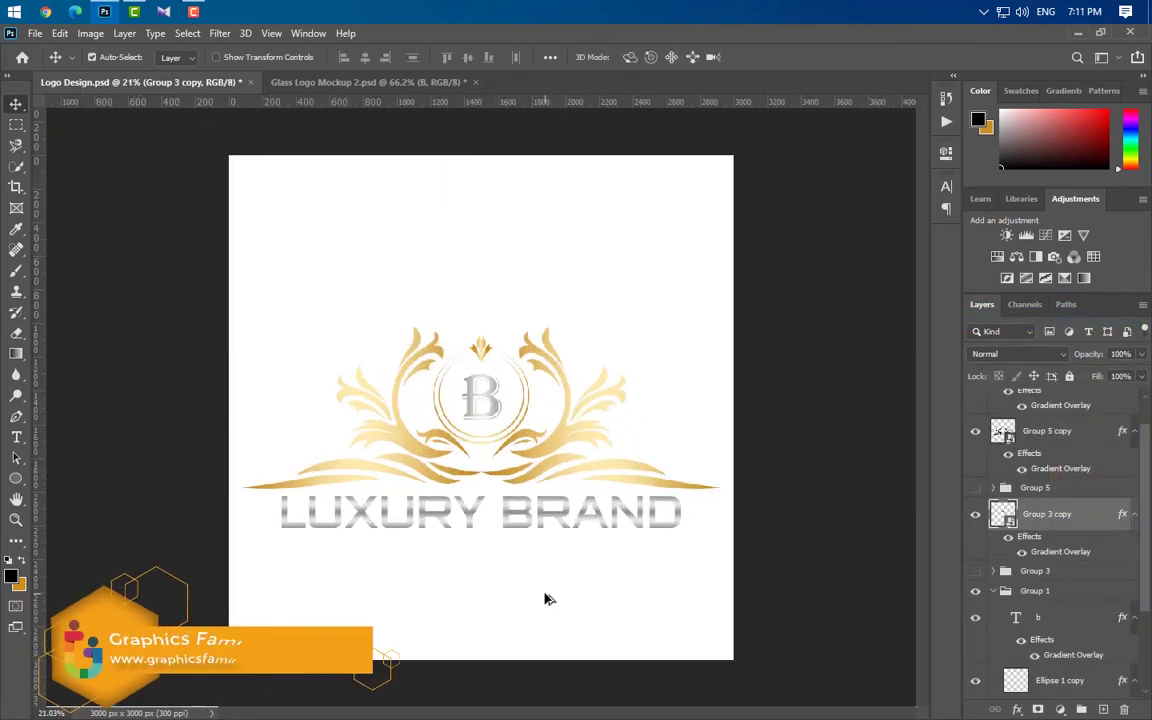
{"action": "scroll", "coordinate": [1080, 450], "scroll_direction": "up", "scroll_amount": 1}
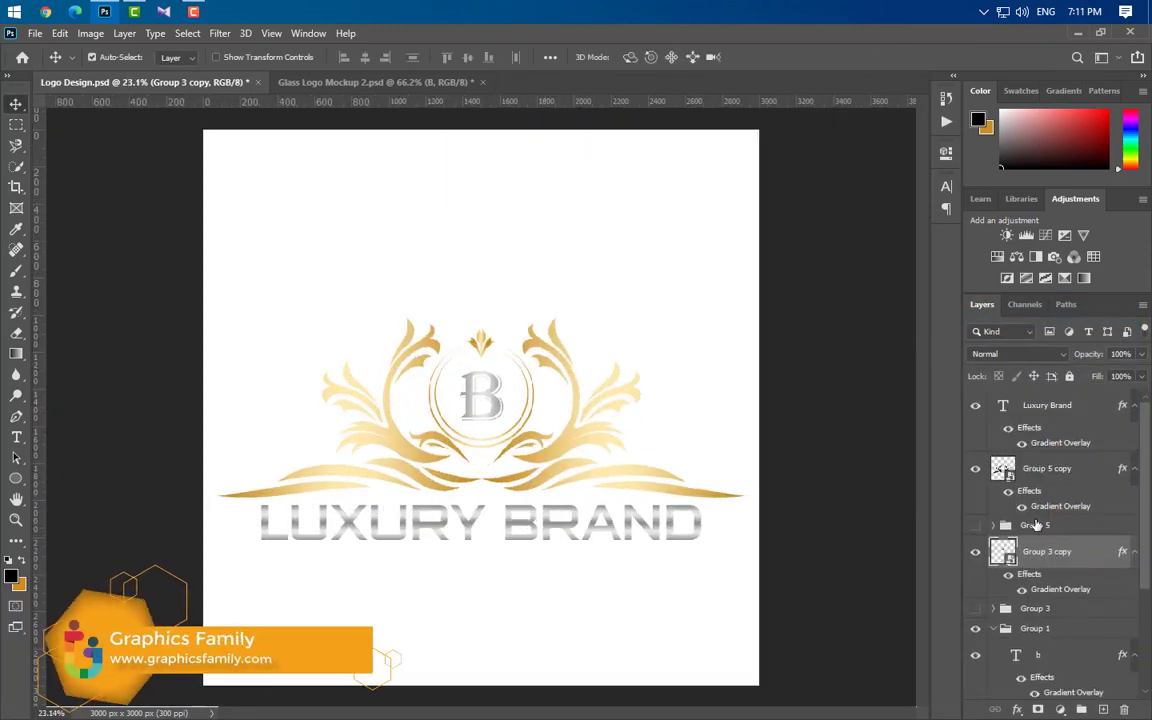
{"action": "left_click", "coordinate": [1134, 405]}
{"action": "left_click", "coordinate": [1134, 438]}
{"action": "left_click", "coordinate": [1134, 490]}
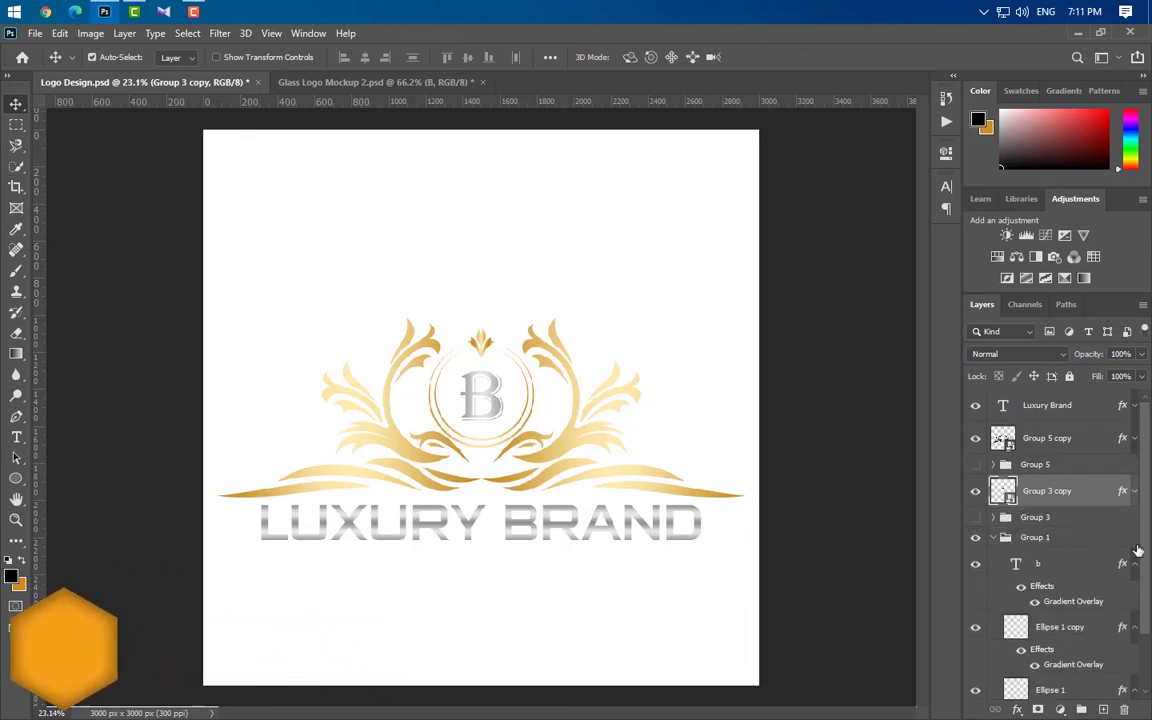
{"action": "left_click", "coordinate": [1134, 564]}
{"action": "left_click", "coordinate": [993, 538]}
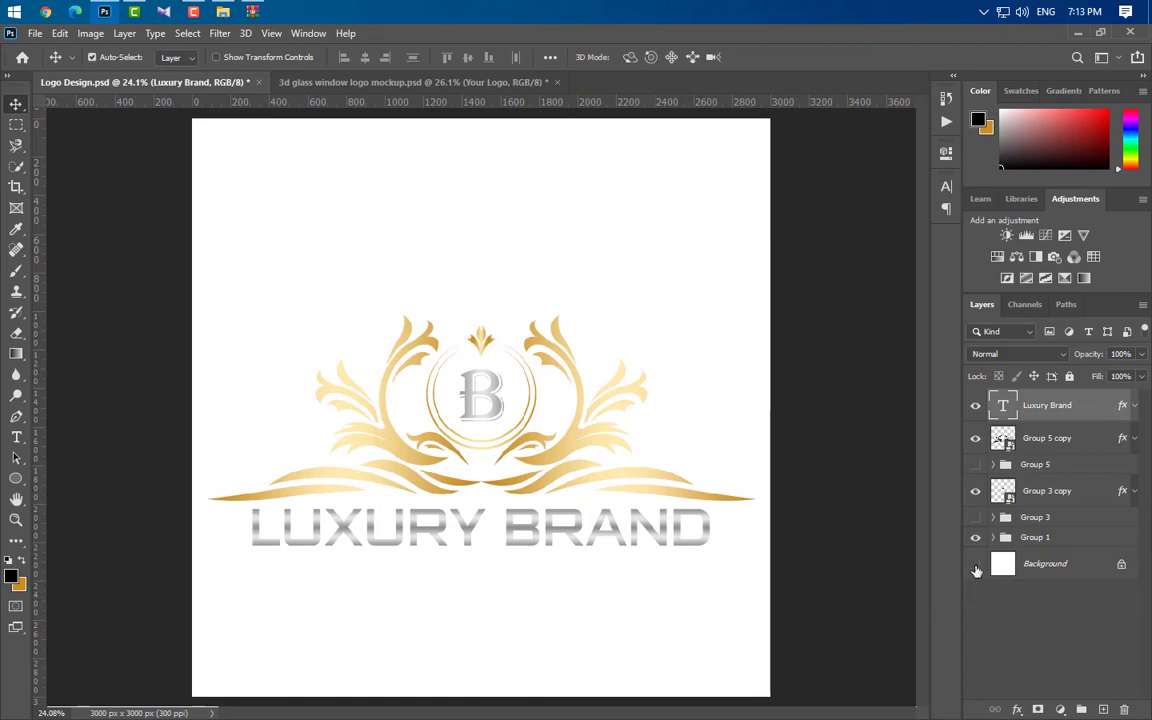
Hide the Background layer and stamp all visible logo layers into a new merged layer
{"action": "left_click", "coordinate": [975, 564]}
{"action": "key", "text": "ctrl+alt+shift+e"}
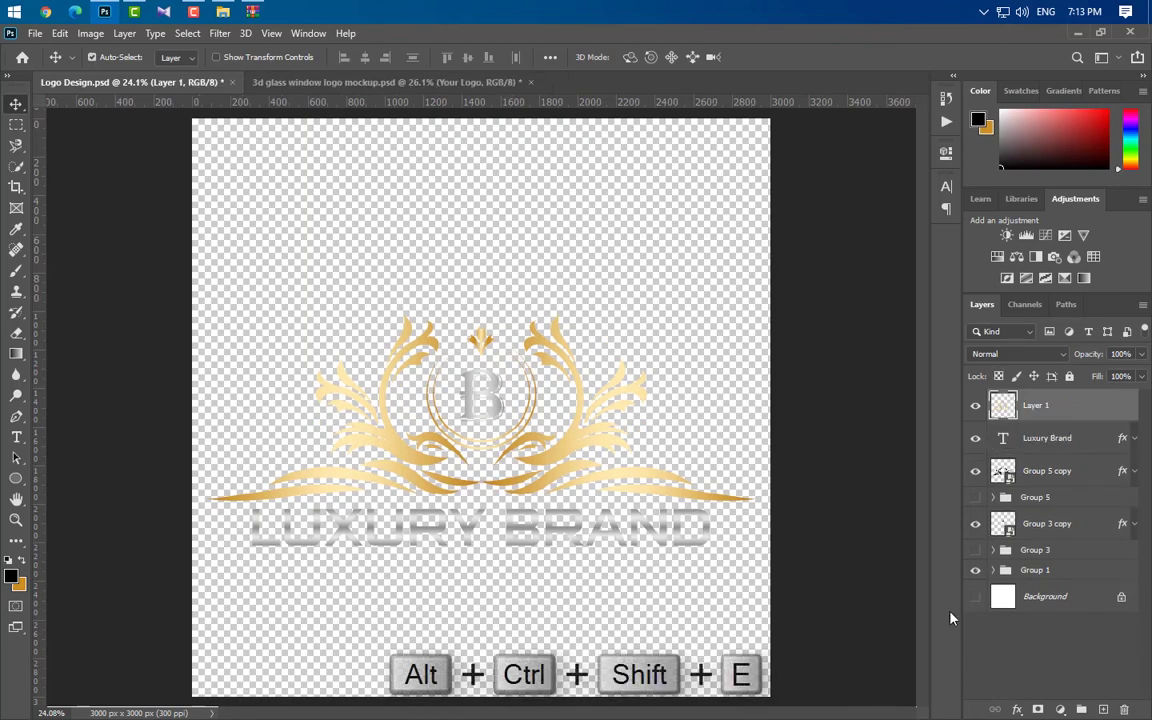
Open the contents of the Your Logo smart object in the 3d glass window mockup and copy the merged logo layer into it
{"action": "left_click", "coordinate": [400, 82]}
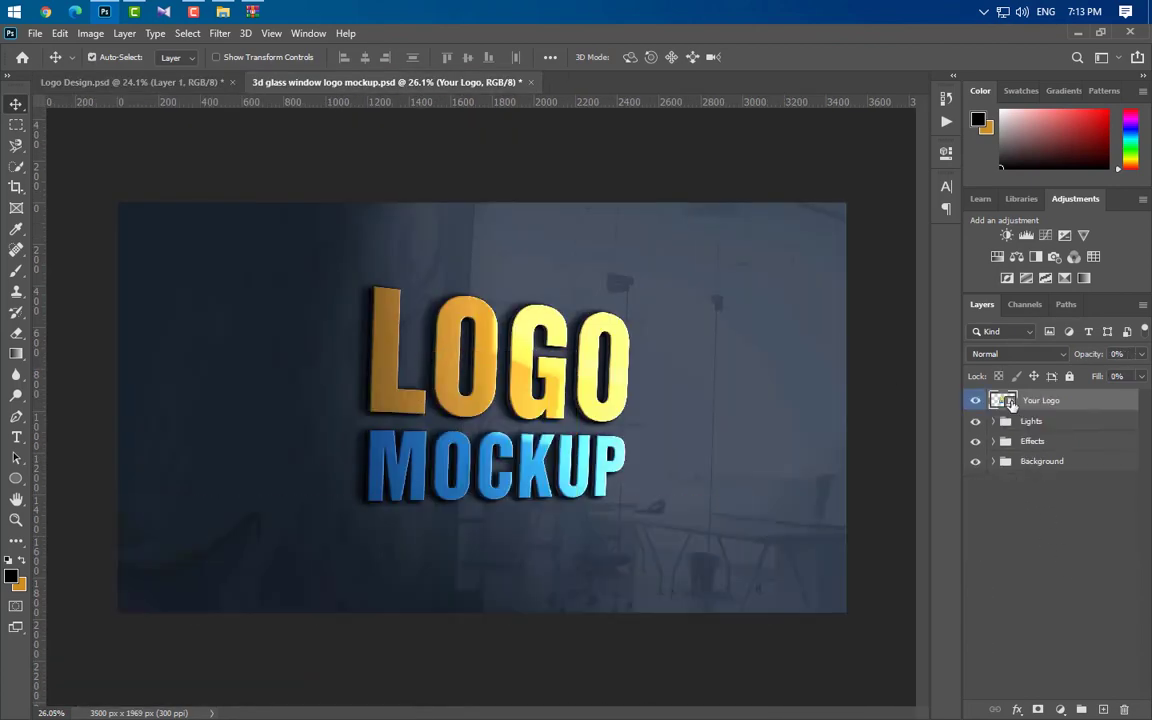
{"action": "double_click", "coordinate": [1003, 400]}
{"action": "left_click", "coordinate": [130, 82]}
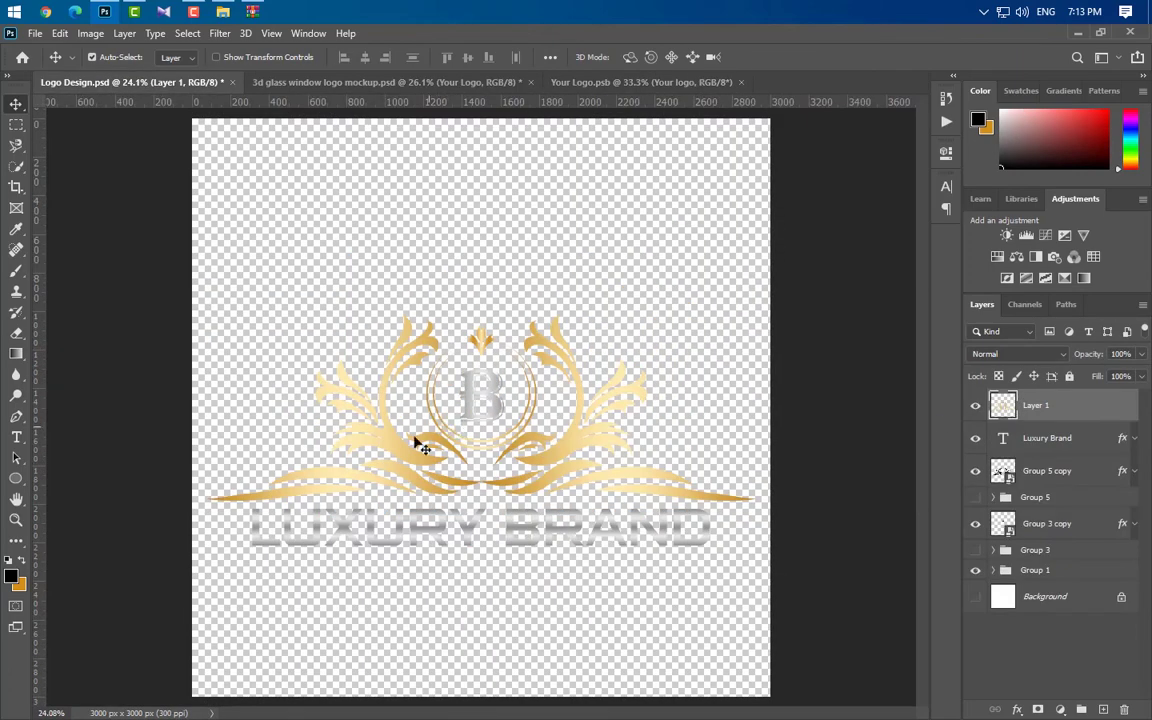
{"action": "left_click_drag", "start_coordinate": [420, 445], "coordinate": [535, 250]}
Free-transform the inserted logo in Your Logo.psb: centre it on the canvas, scale it down proportionally, and commit the transform
{"action": "key", "text": "ctrl+t"}
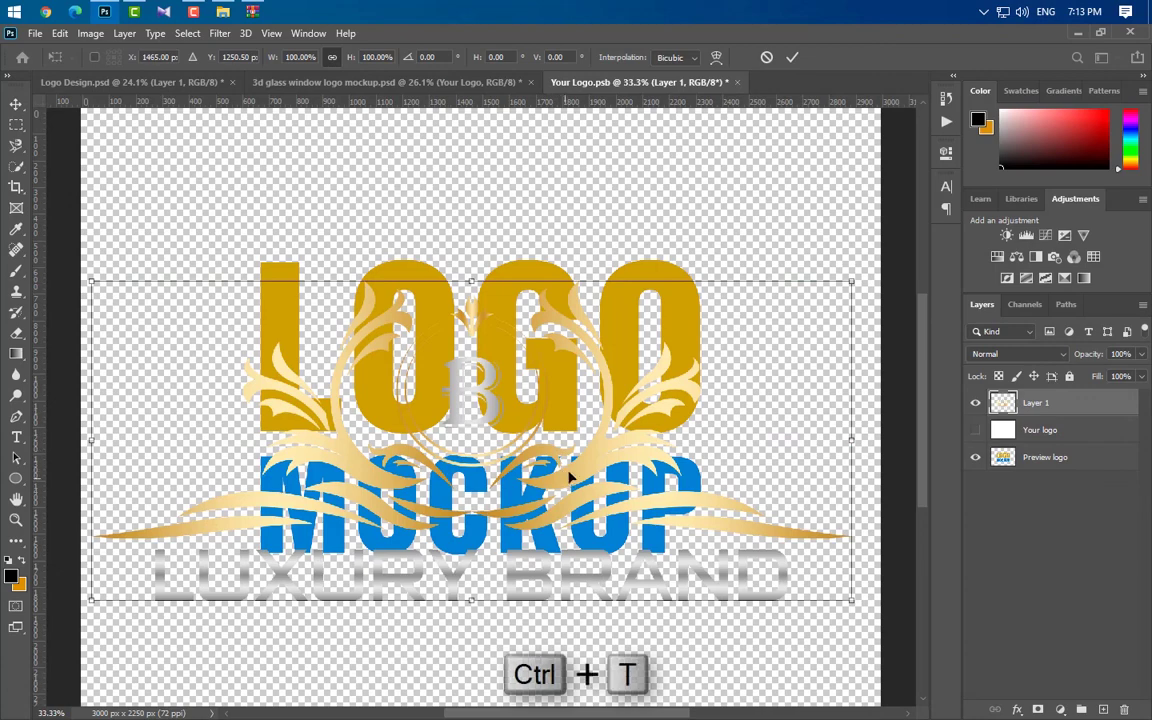
{"action": "left_click_drag", "start_coordinate": [569, 479], "coordinate": [579, 445]}
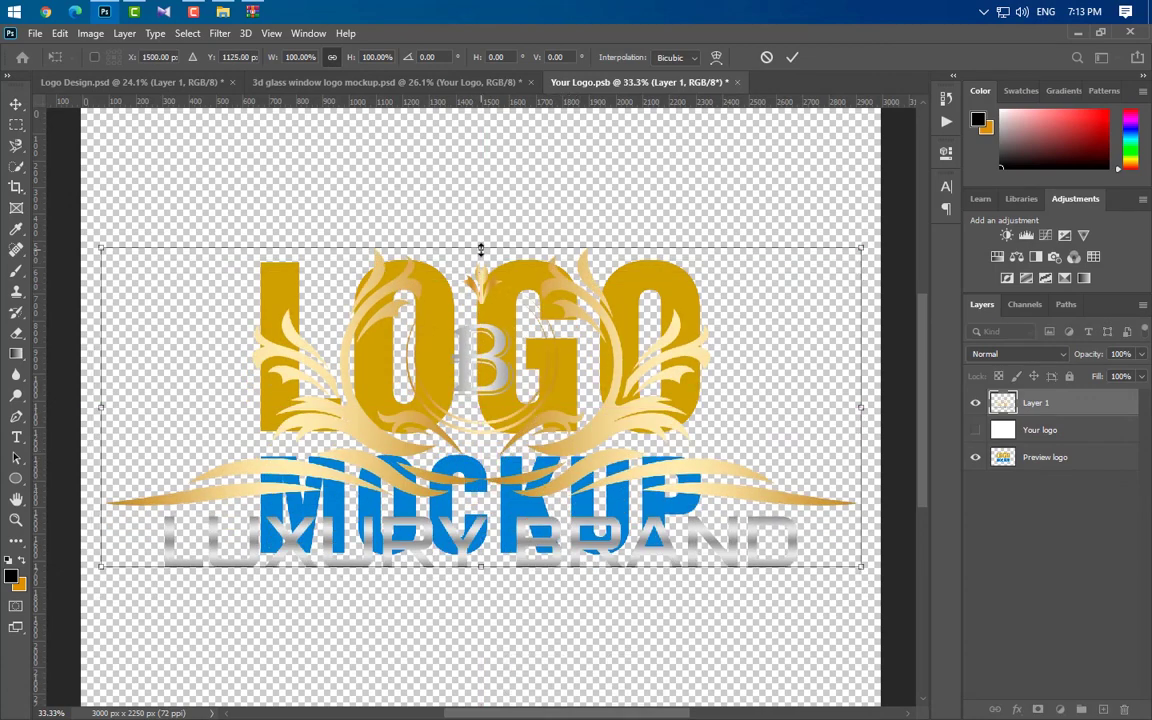
{"action": "left_click_drag", "start_coordinate": [480, 249], "coordinate": [480, 260]}
{"action": "left_click_drag", "start_coordinate": [483, 568], "coordinate": [481, 524]}
{"action": "left_click_drag", "start_coordinate": [520, 418], "coordinate": [521, 432]}
{"action": "left_click", "coordinate": [791, 58]}
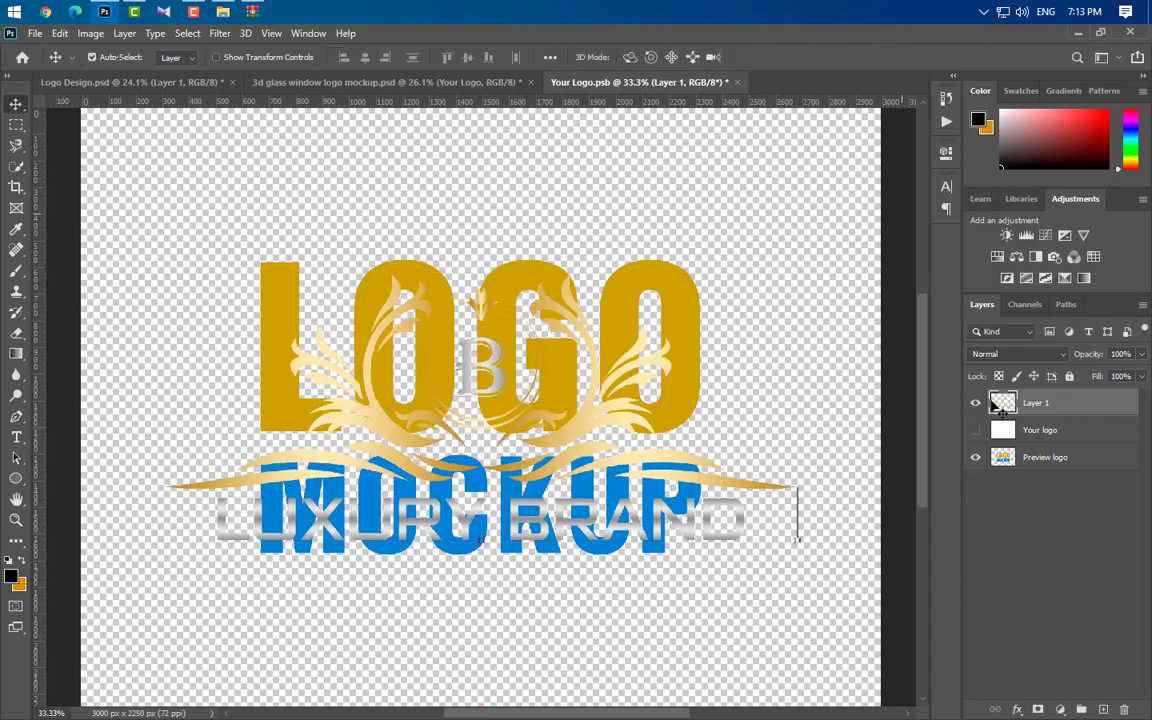
Hide the Preview logo layer, close Your Logo.psb saving its changes, and return to the 3d glass window logo mockup
{"action": "left_click", "coordinate": [975, 457]}
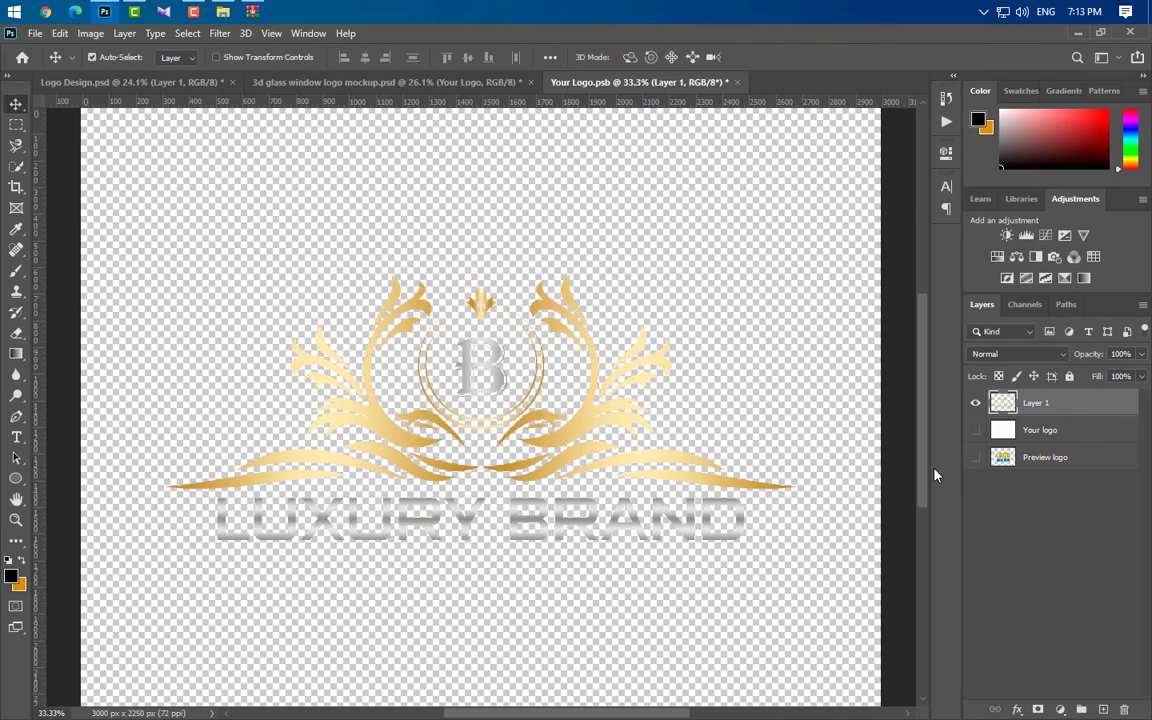
{"action": "left_click", "coordinate": [737, 82]}
{"action": "left_click", "coordinate": [504, 293]}
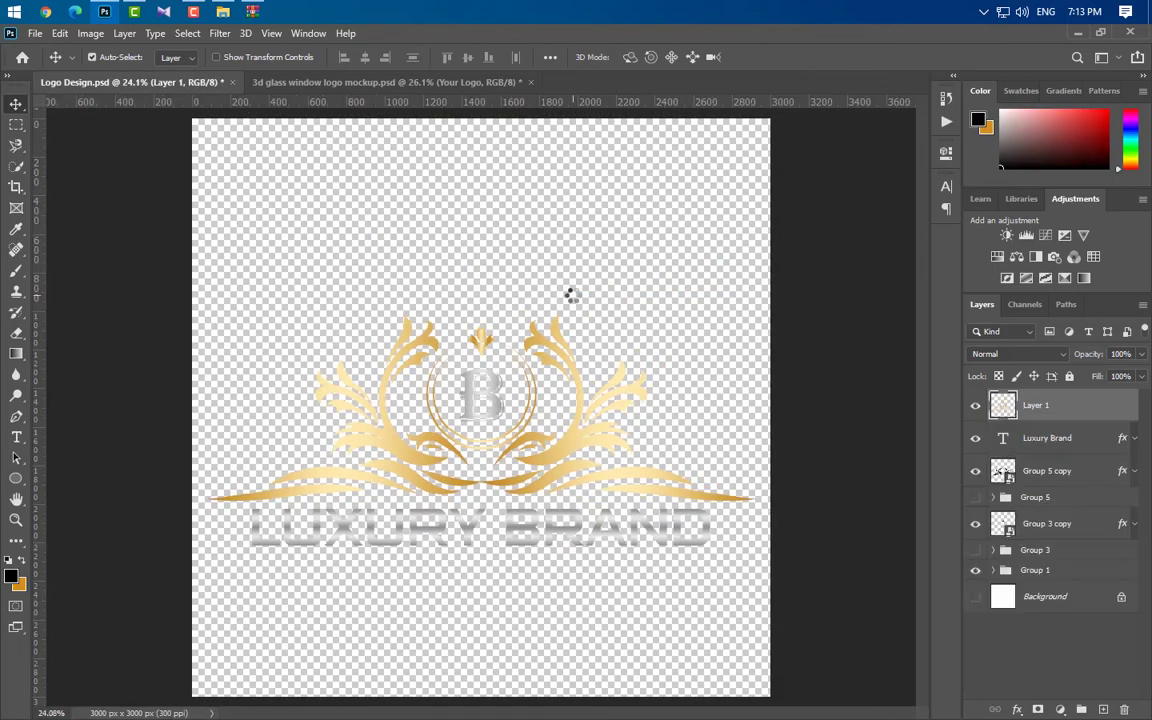
{"action": "left_click", "coordinate": [404, 80]}
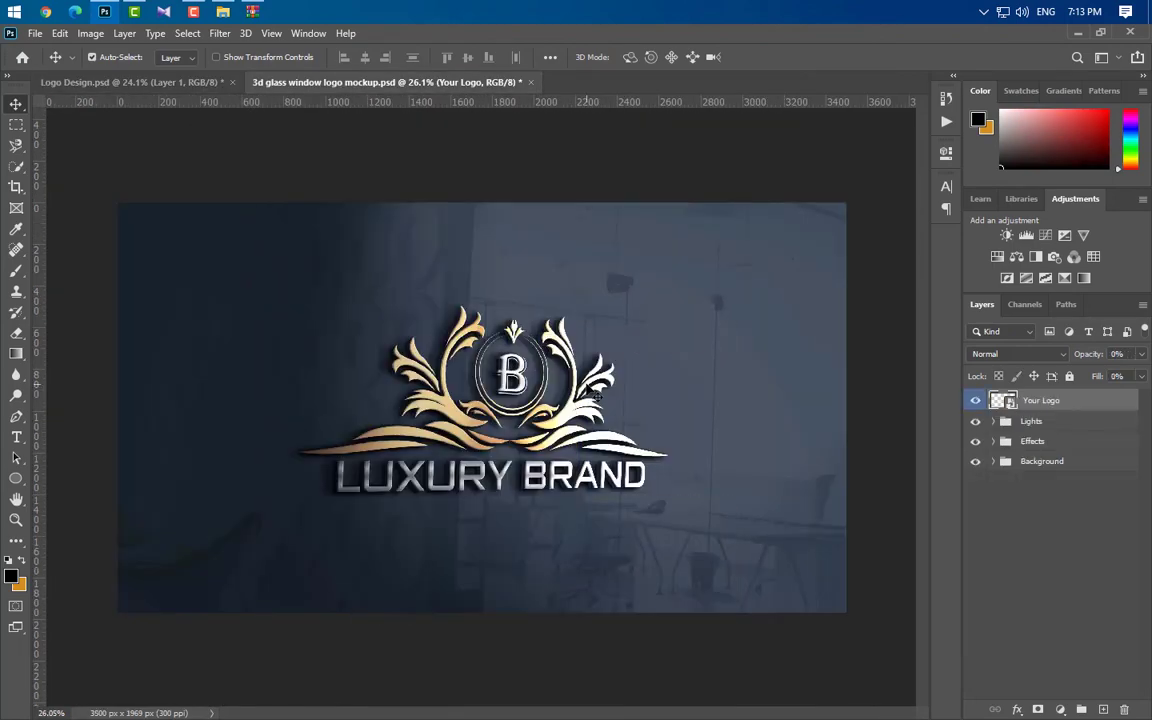